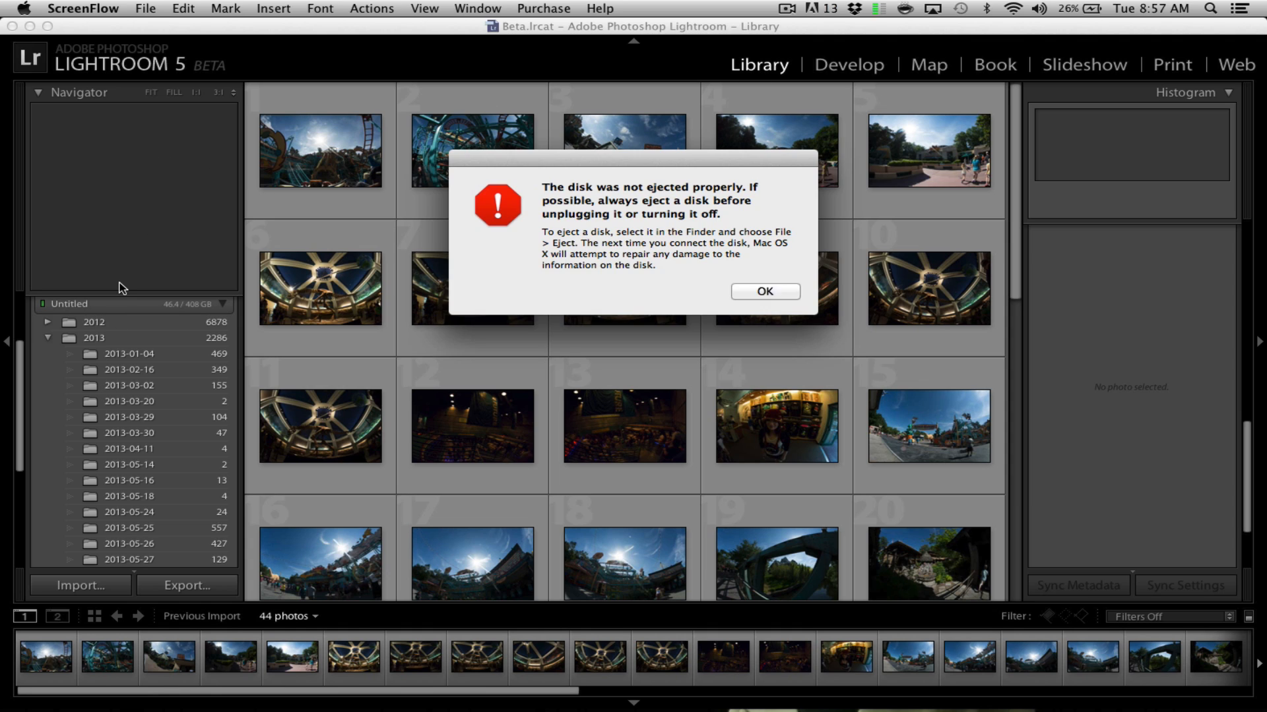
# Dismiss the disk ejection warning and open the import window for the photos on the NIKON D7100
pyautogui.click(768, 296)
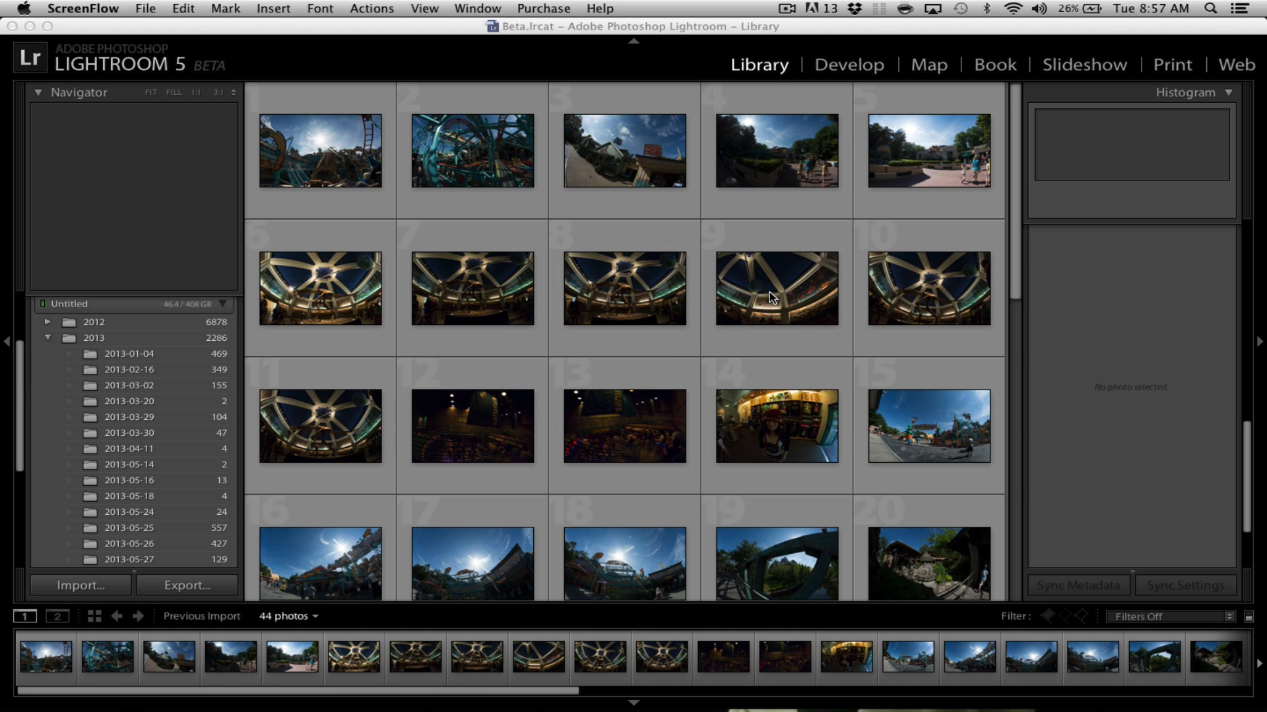
pyautogui.click(79, 577)
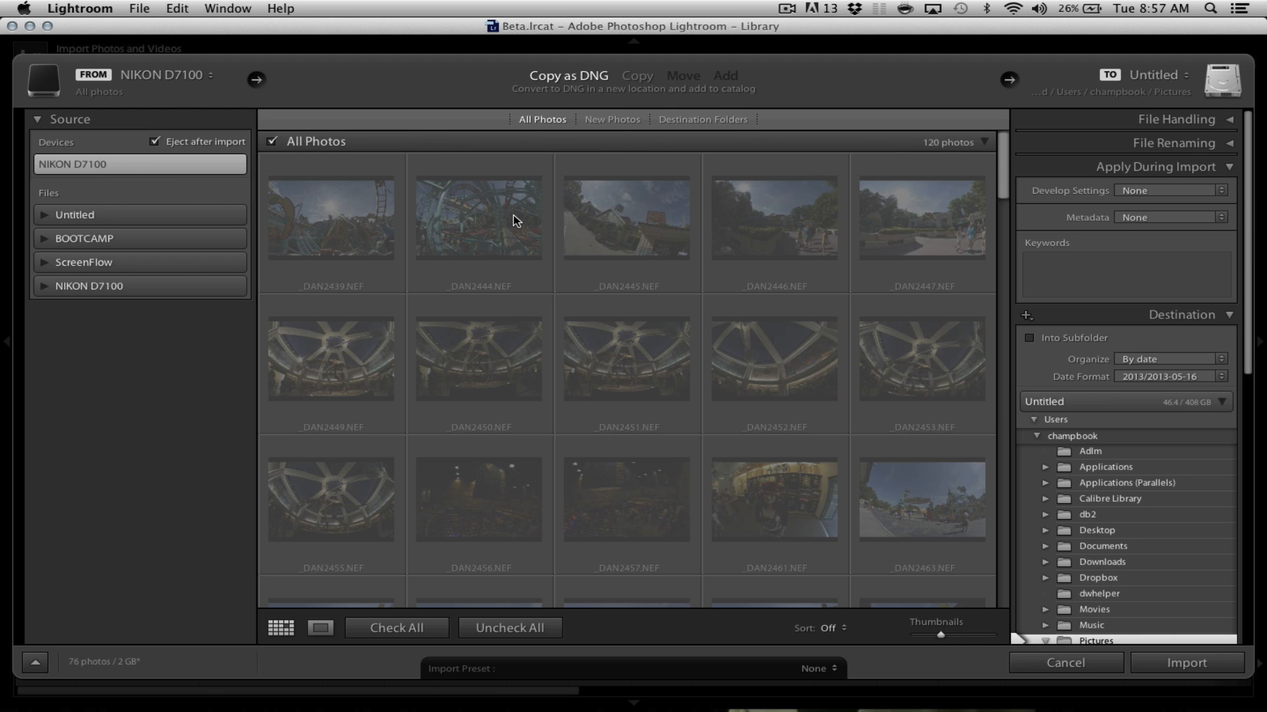
# Look through the camera's photo grid, comparing the dimmed, already imported photos with the ones checked for import
pyautogui.scroll(-15, 513, 215)
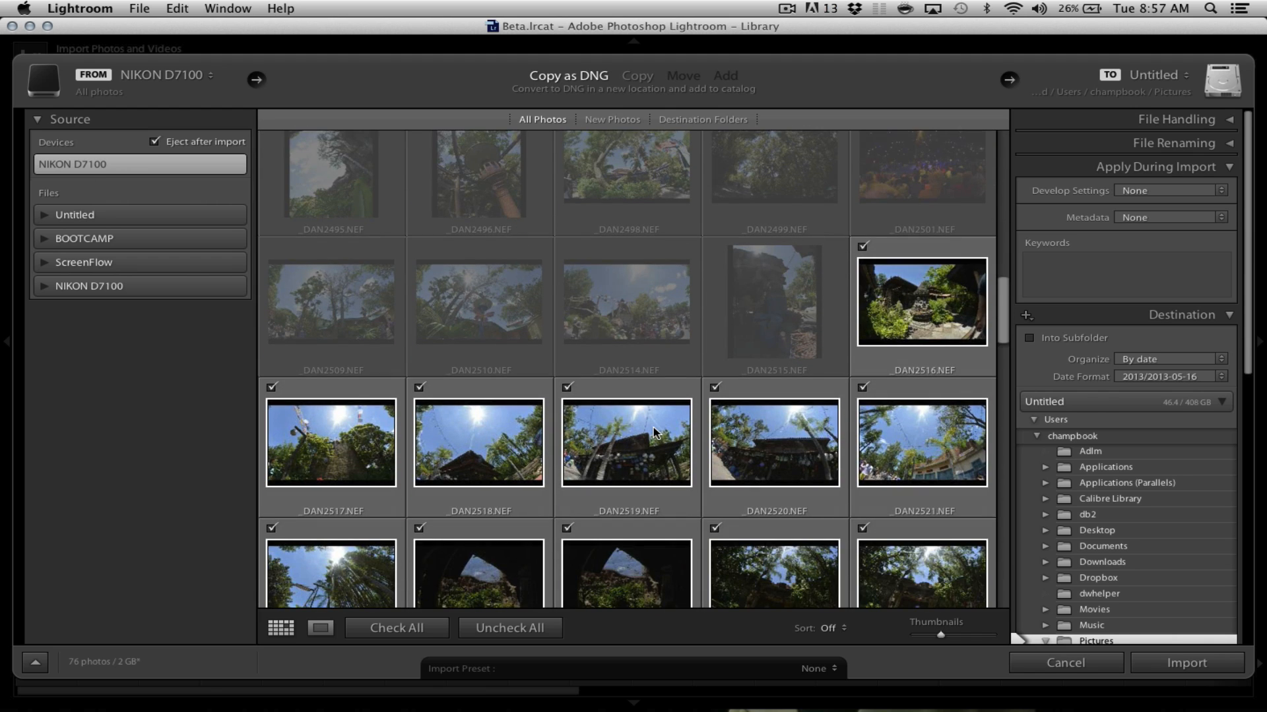
pyautogui.moveTo(655, 433)
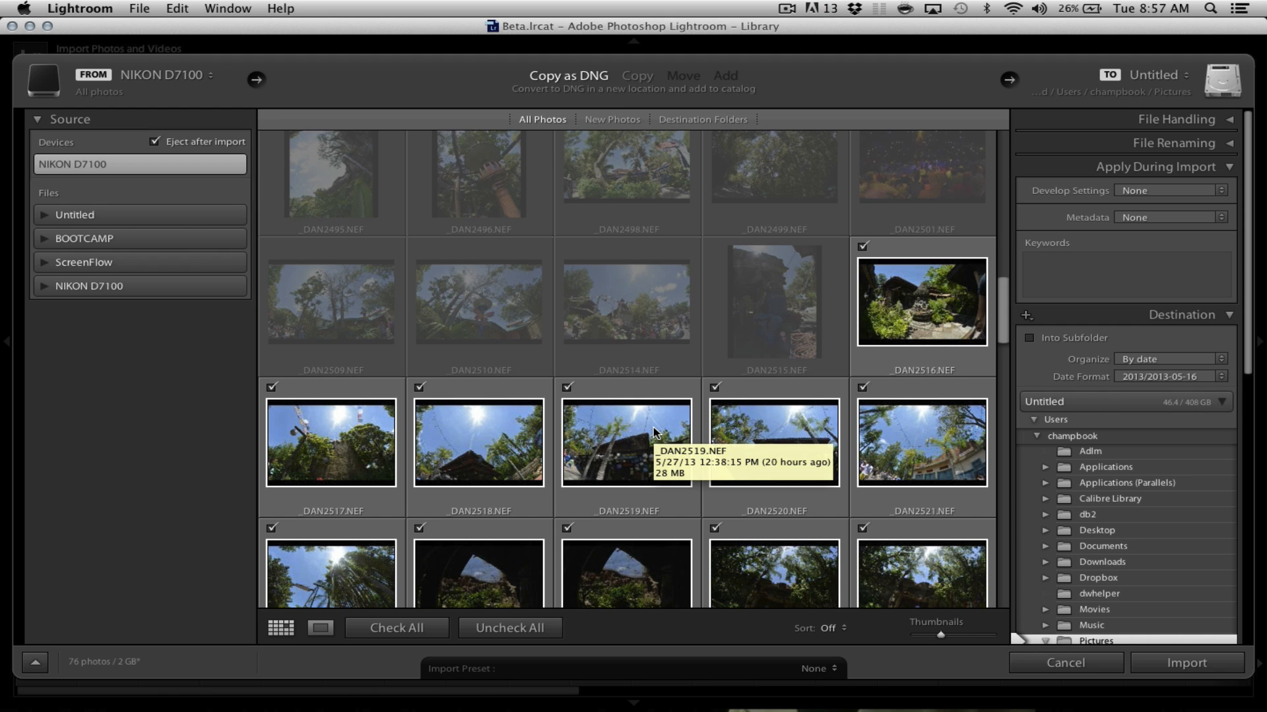
pyautogui.scroll(-5, 553, 373)
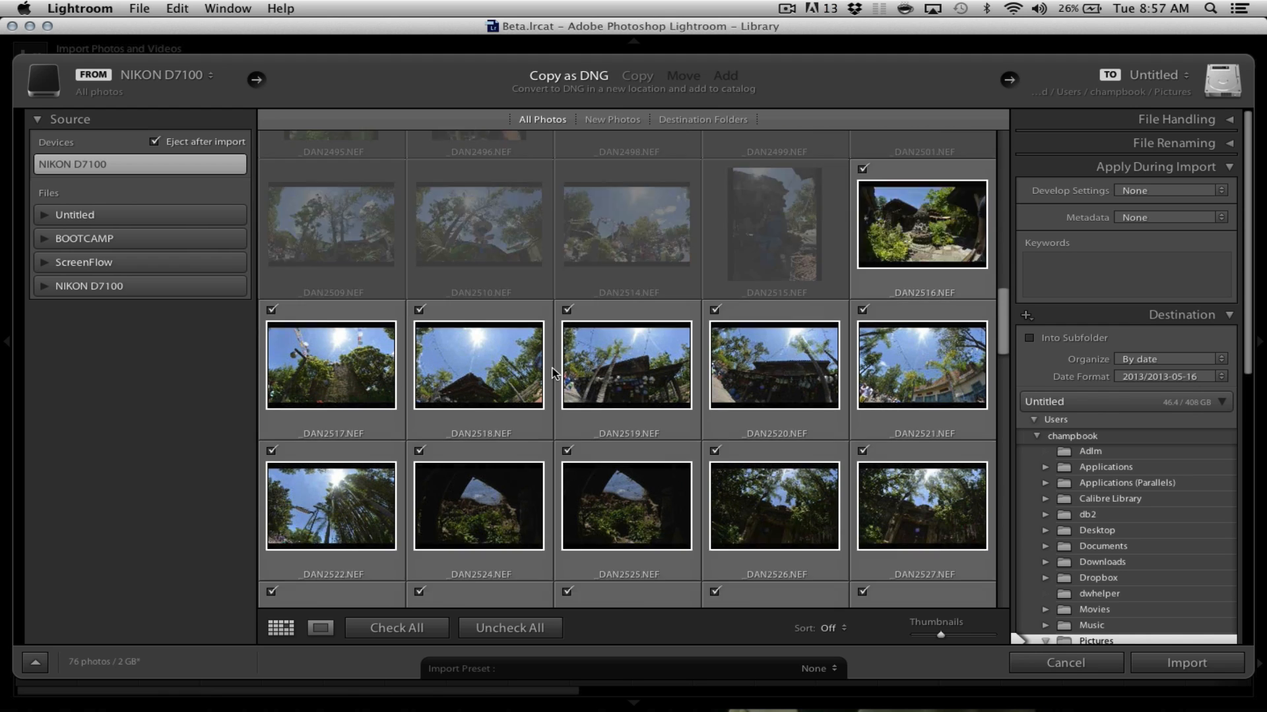
pyautogui.scroll(-10, 553, 374)
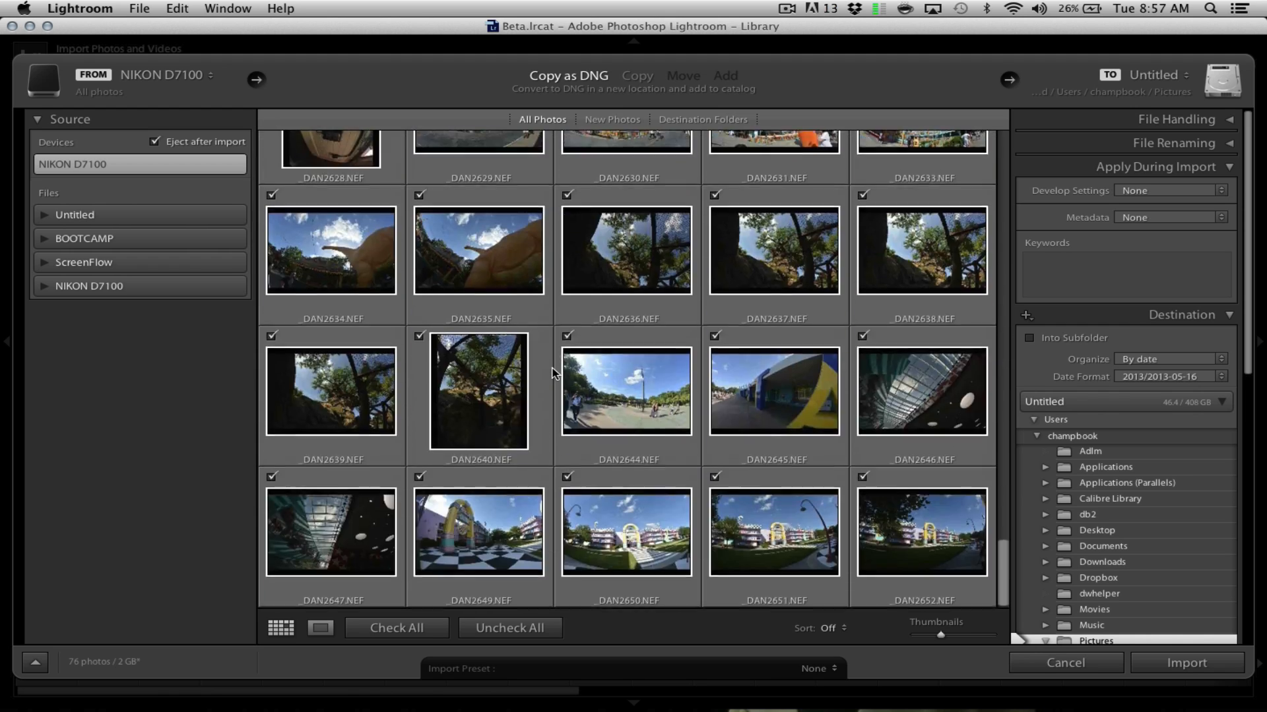
pyautogui.scroll(10, 552, 374)
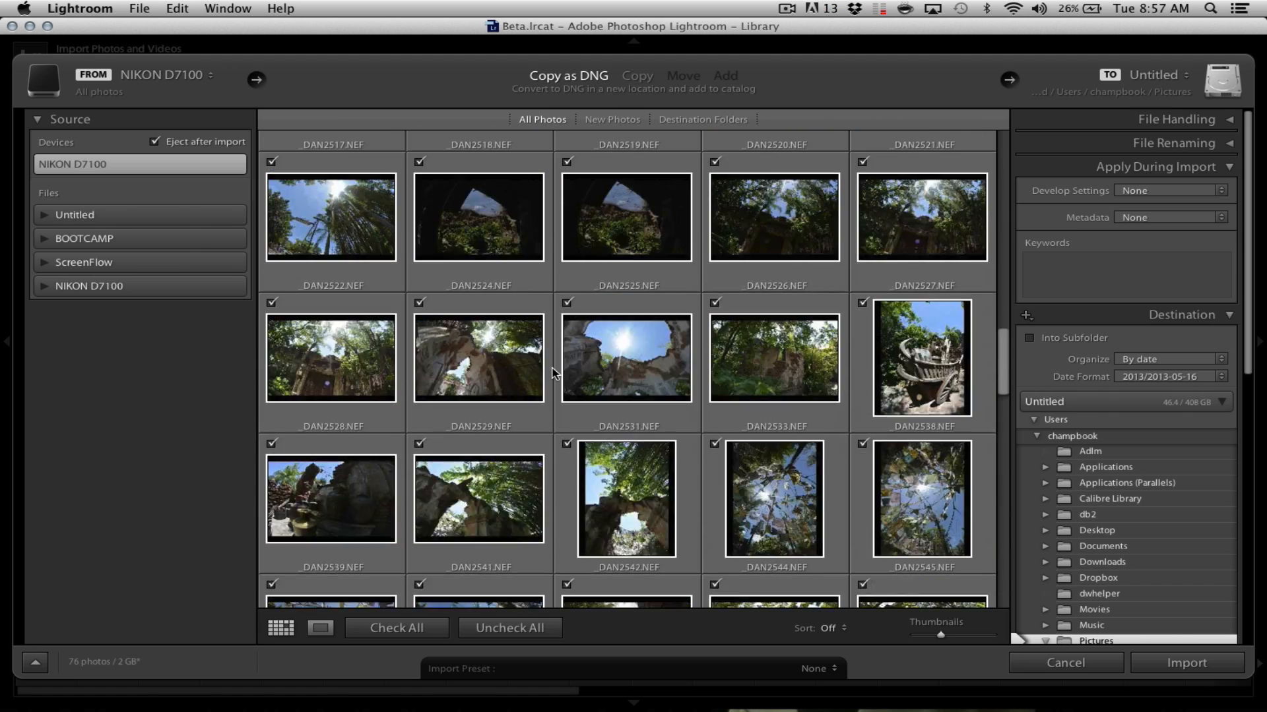
pyautogui.scroll(5, 552, 373)
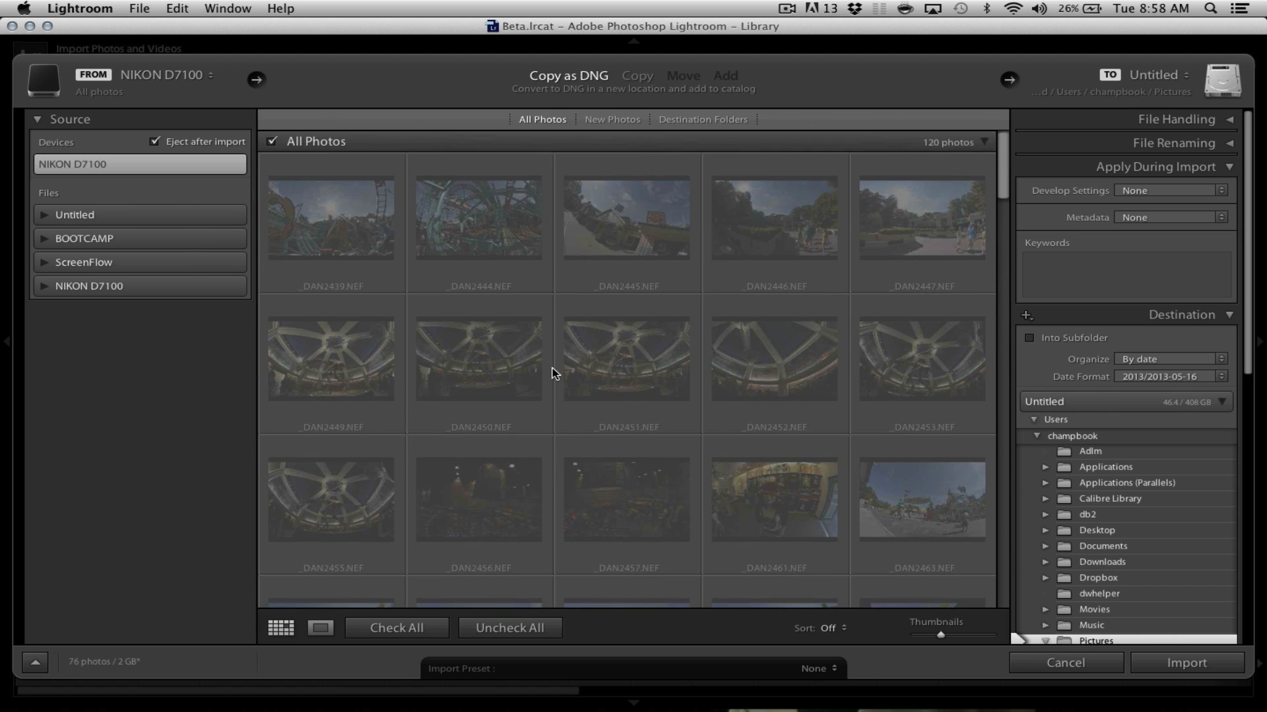
pyautogui.moveTo(553, 374)
pyautogui.scroll(-5, 559, 308)
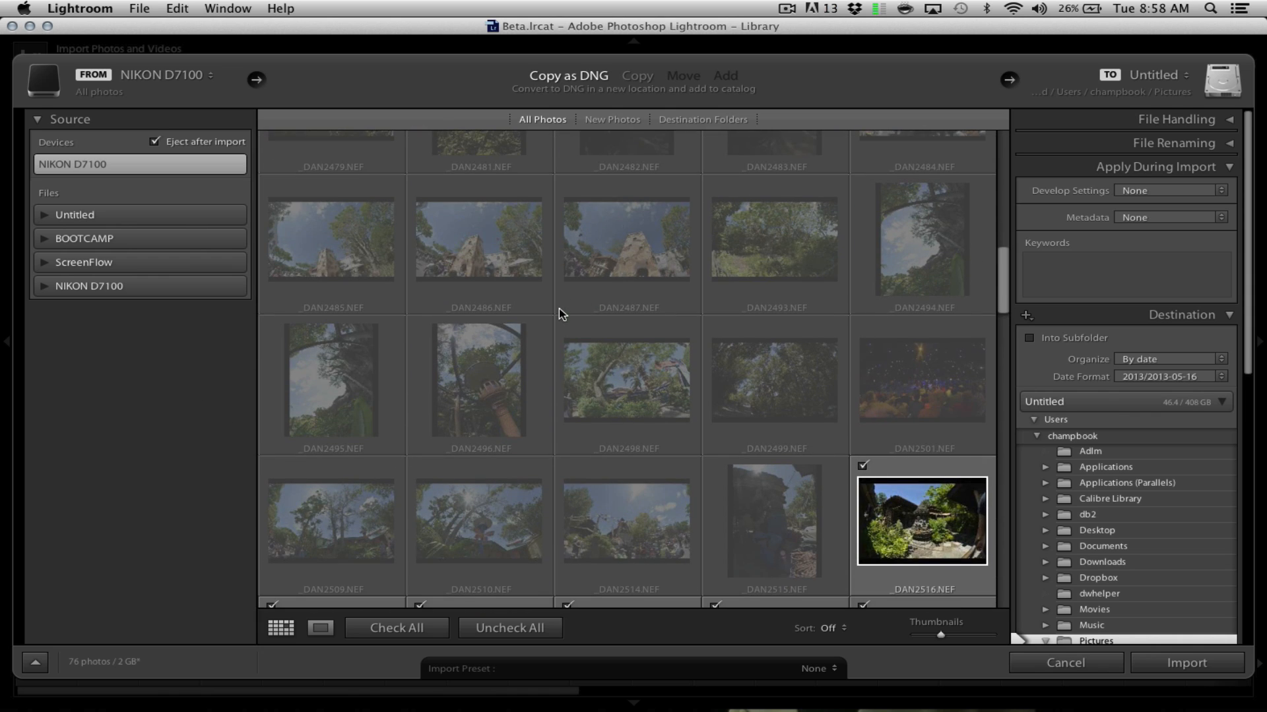
pyautogui.scroll(-2, 560, 307)
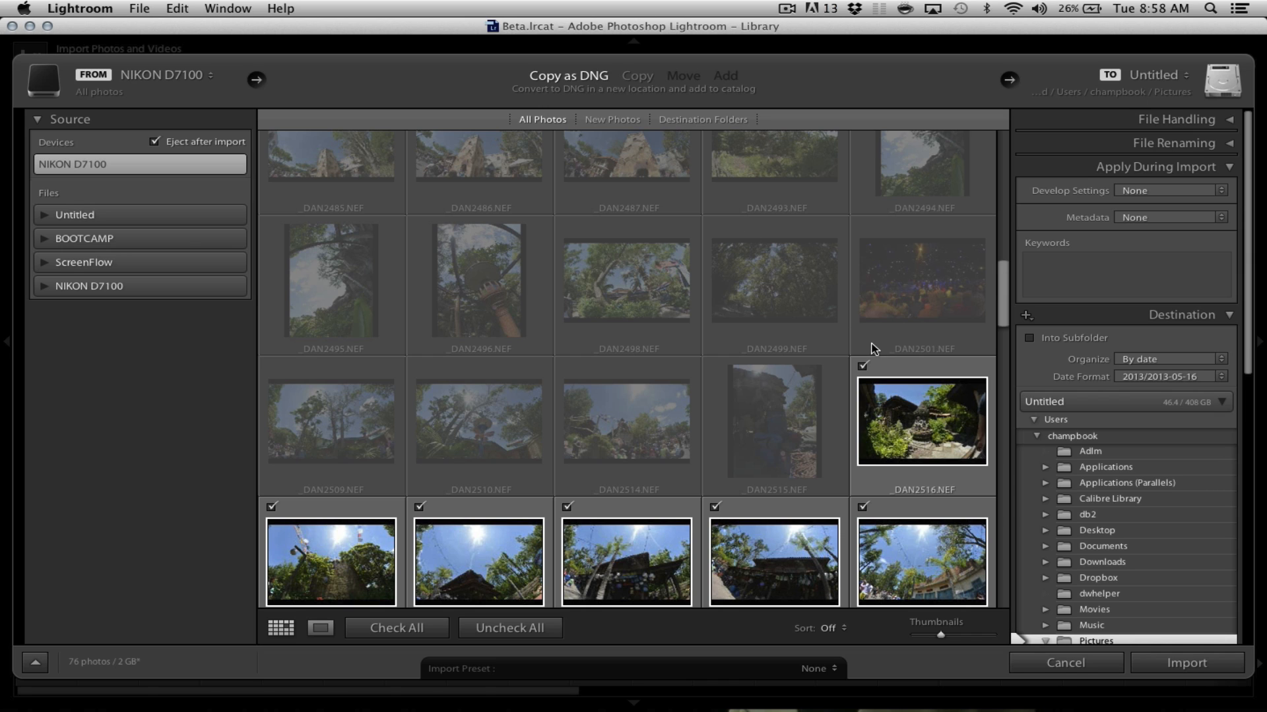
pyautogui.scroll(-1, 907, 440)
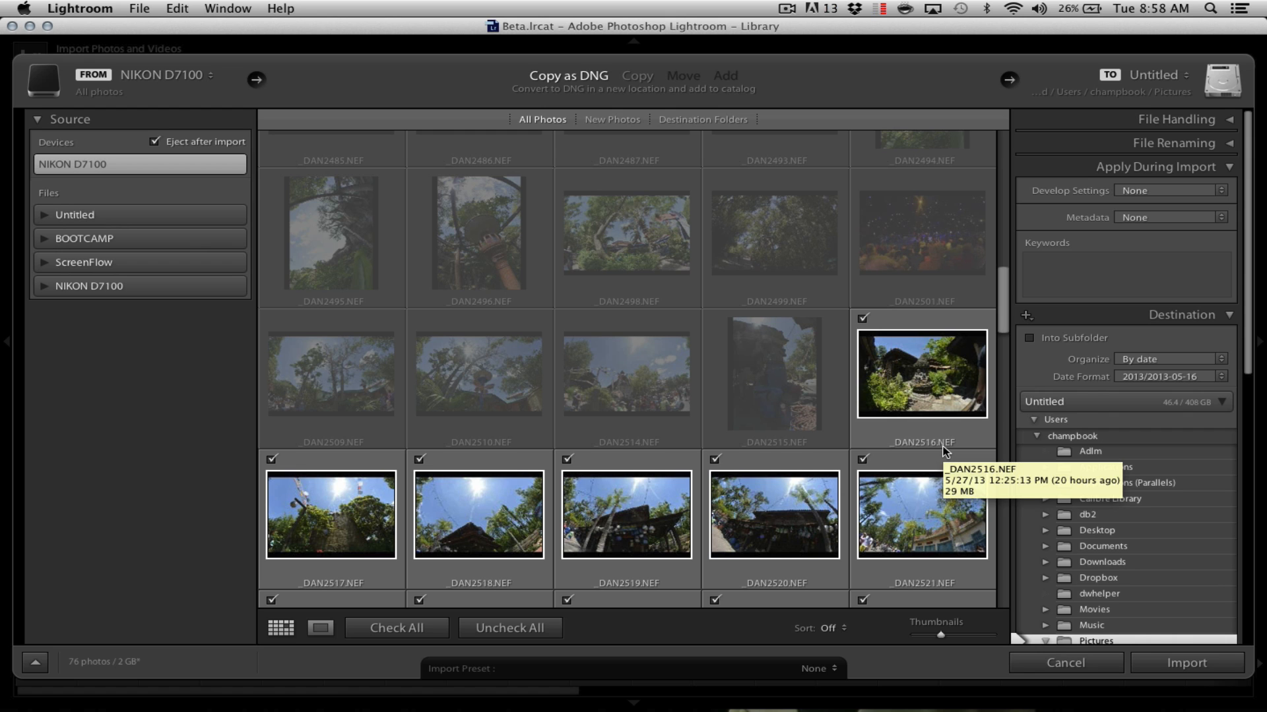
pyautogui.scroll(5, 944, 450)
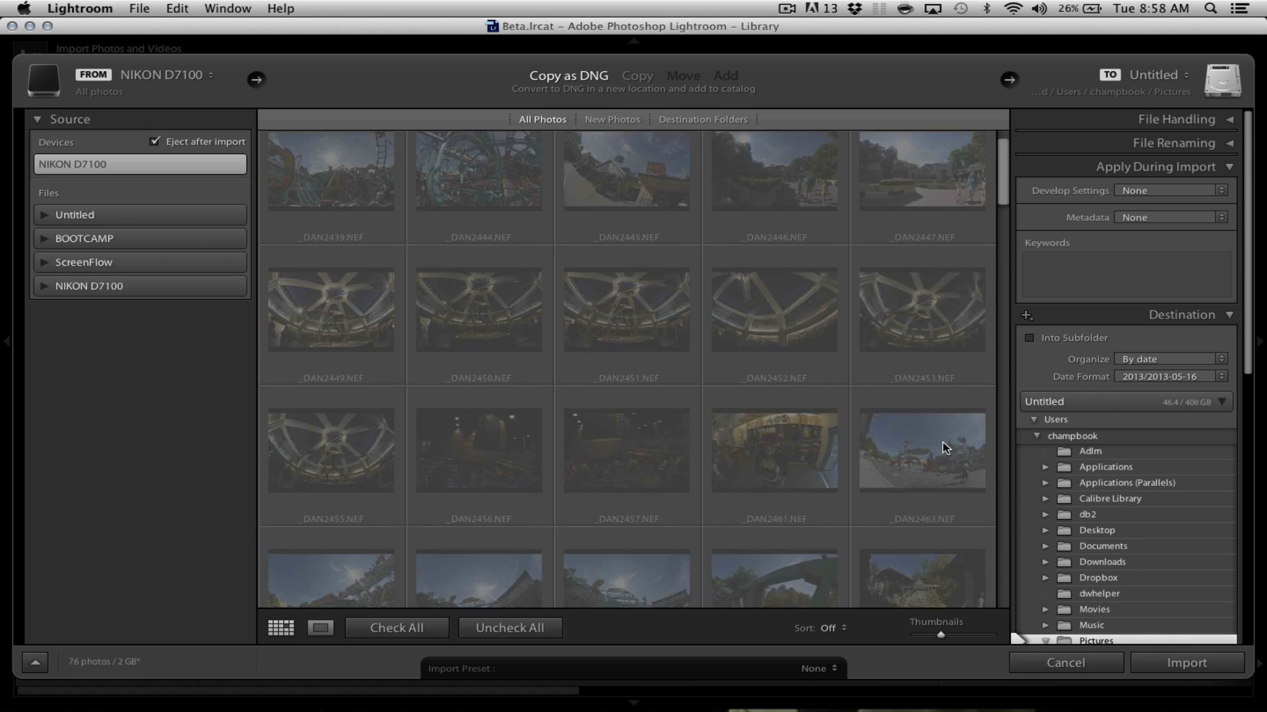
pyautogui.scroll(-6, 945, 448)
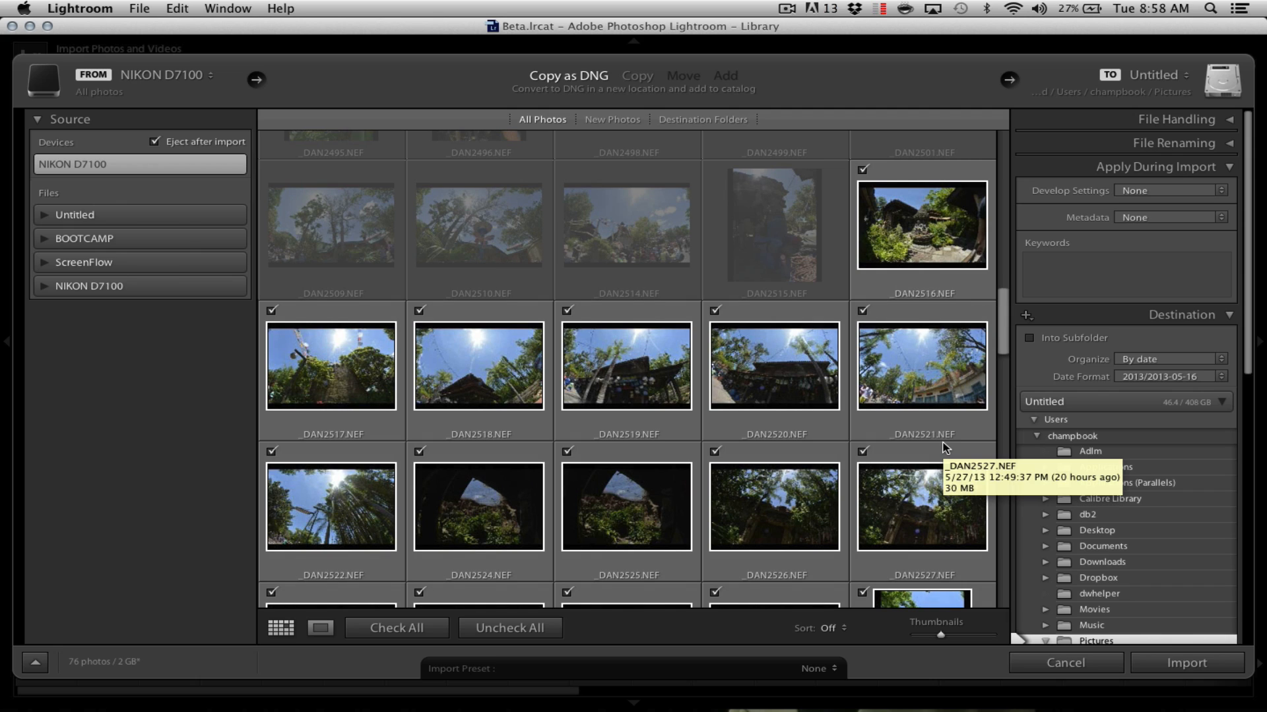
# Expand the File Handling and File Renaming settings and review the Develop Settings and Metadata choices applied during import
pyautogui.click(1230, 119)
pyautogui.click(1230, 256)
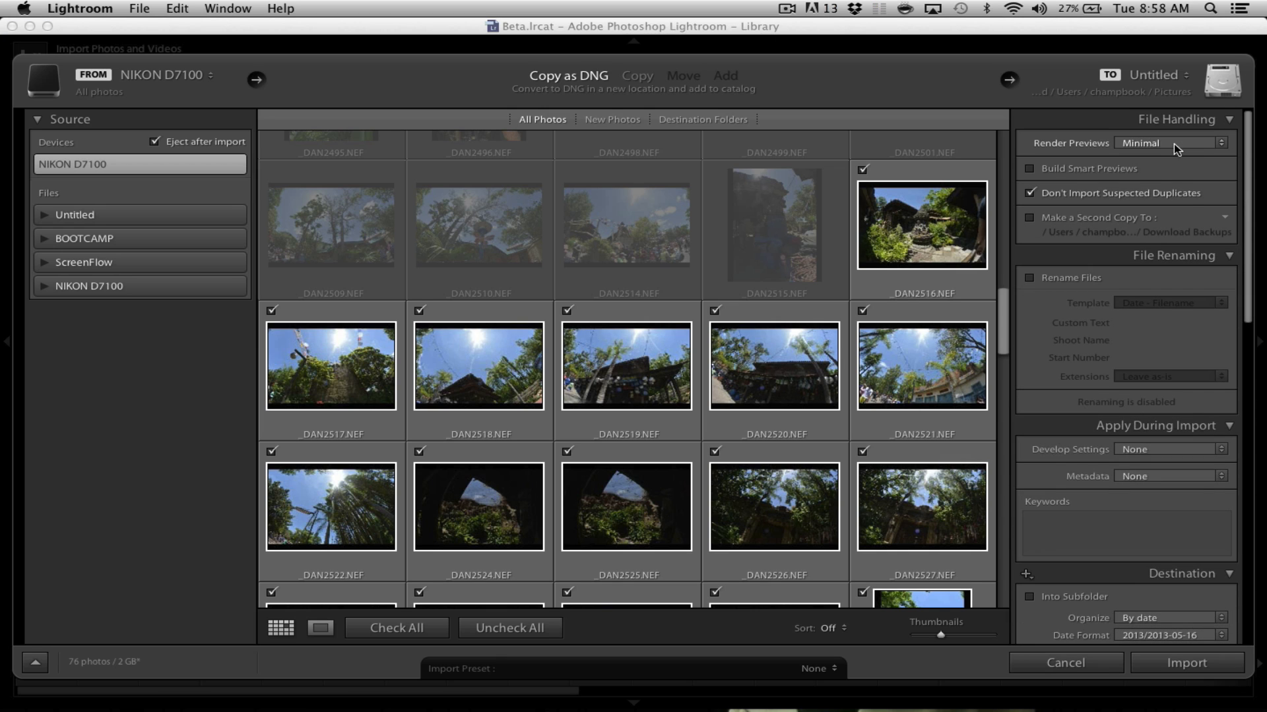
pyautogui.scroll(-3, 1165, 165)
pyautogui.scroll(-5, 1091, 236)
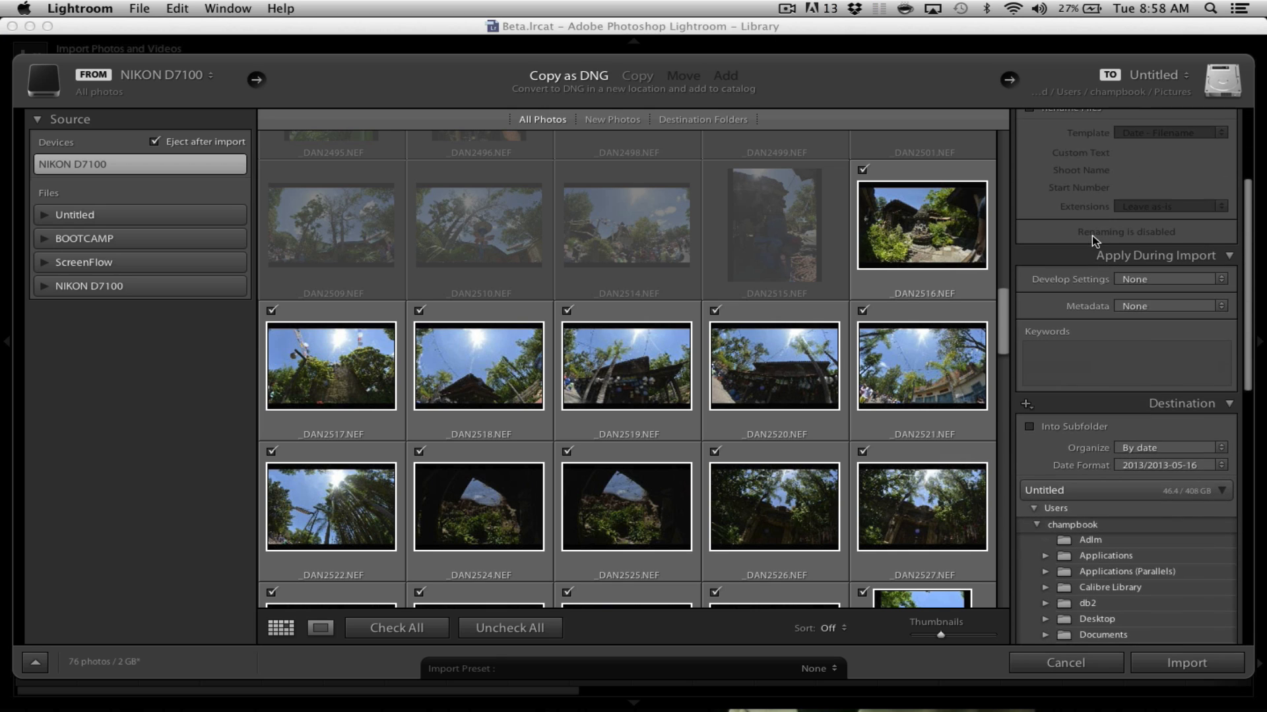
pyautogui.click(1161, 281)
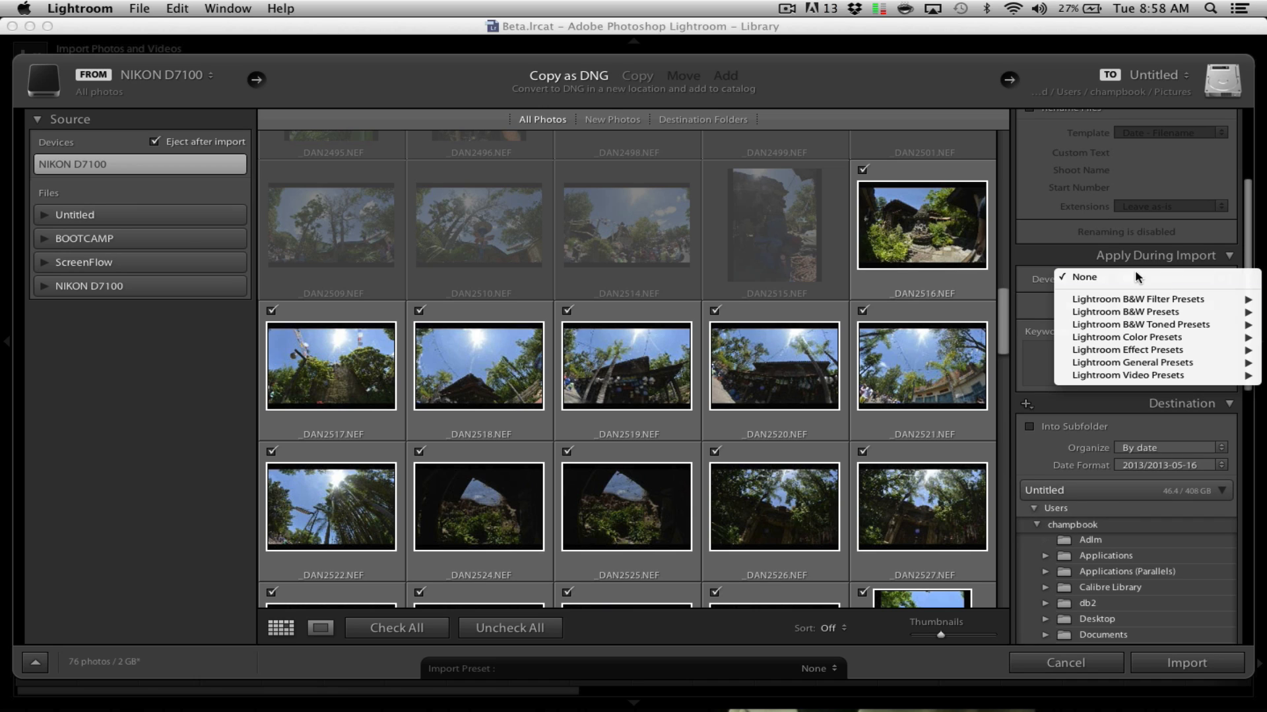
pyautogui.click(1023, 284)
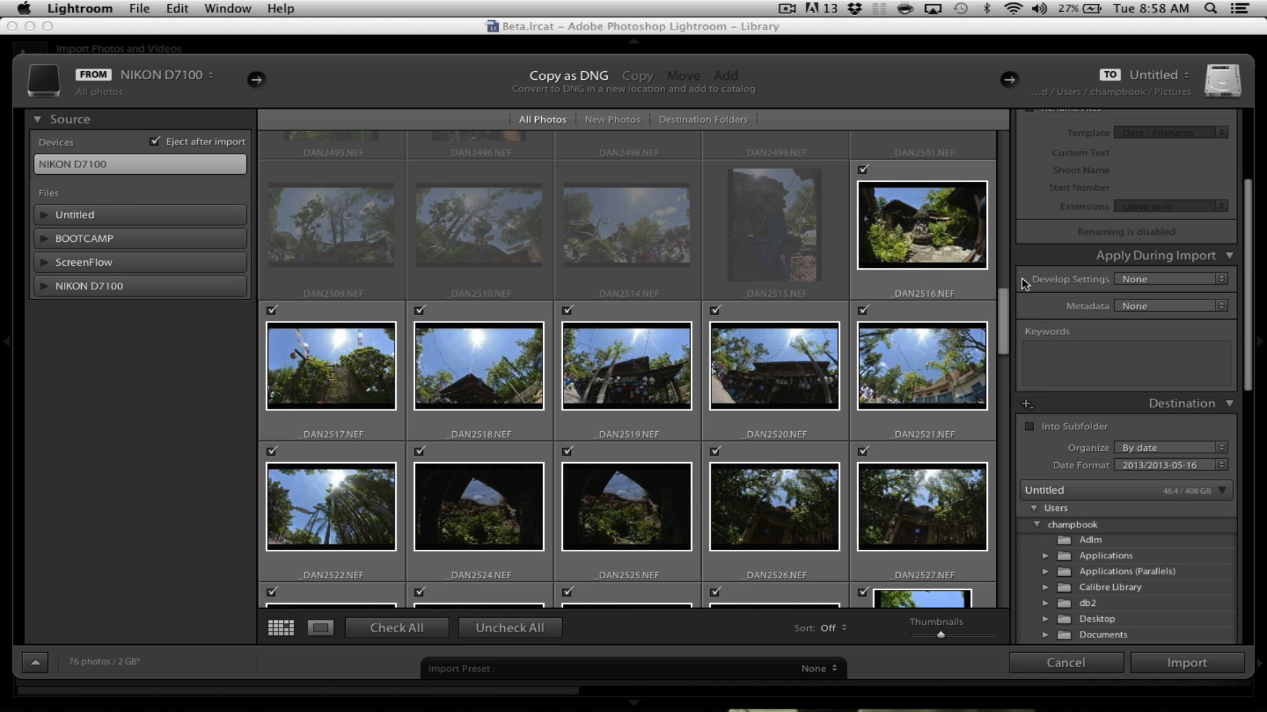
pyautogui.click(1122, 306)
pyautogui.click(1048, 305)
# Check the date-based destination folders under Pictures and import the checked photos
pyautogui.scroll(-2, 1051, 310)
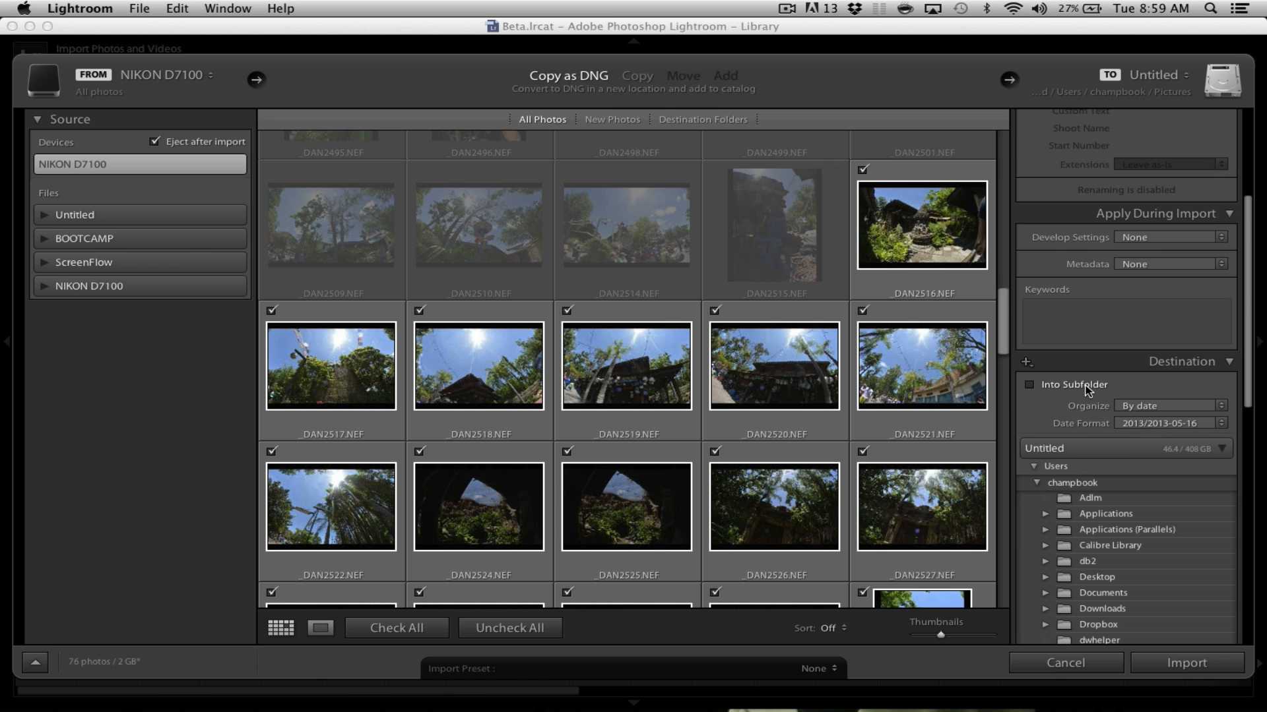
pyautogui.scroll(-7, 1086, 385)
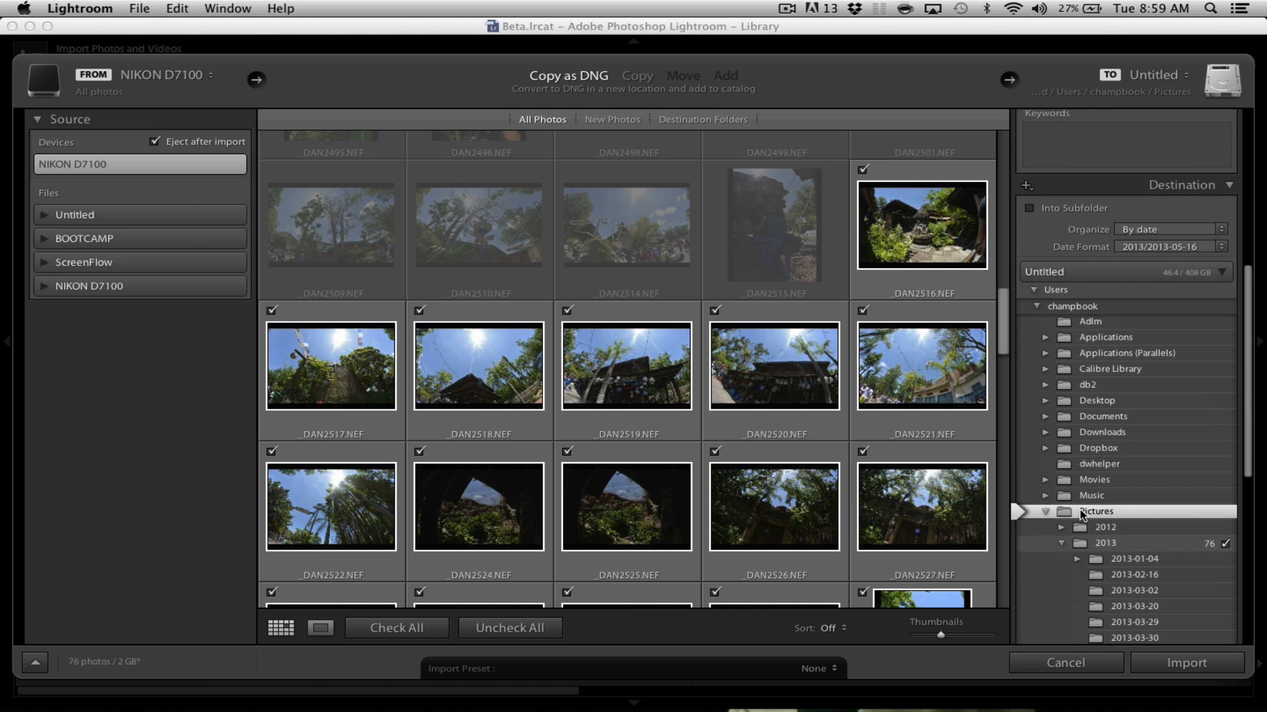
pyautogui.scroll(-9, 1090, 528)
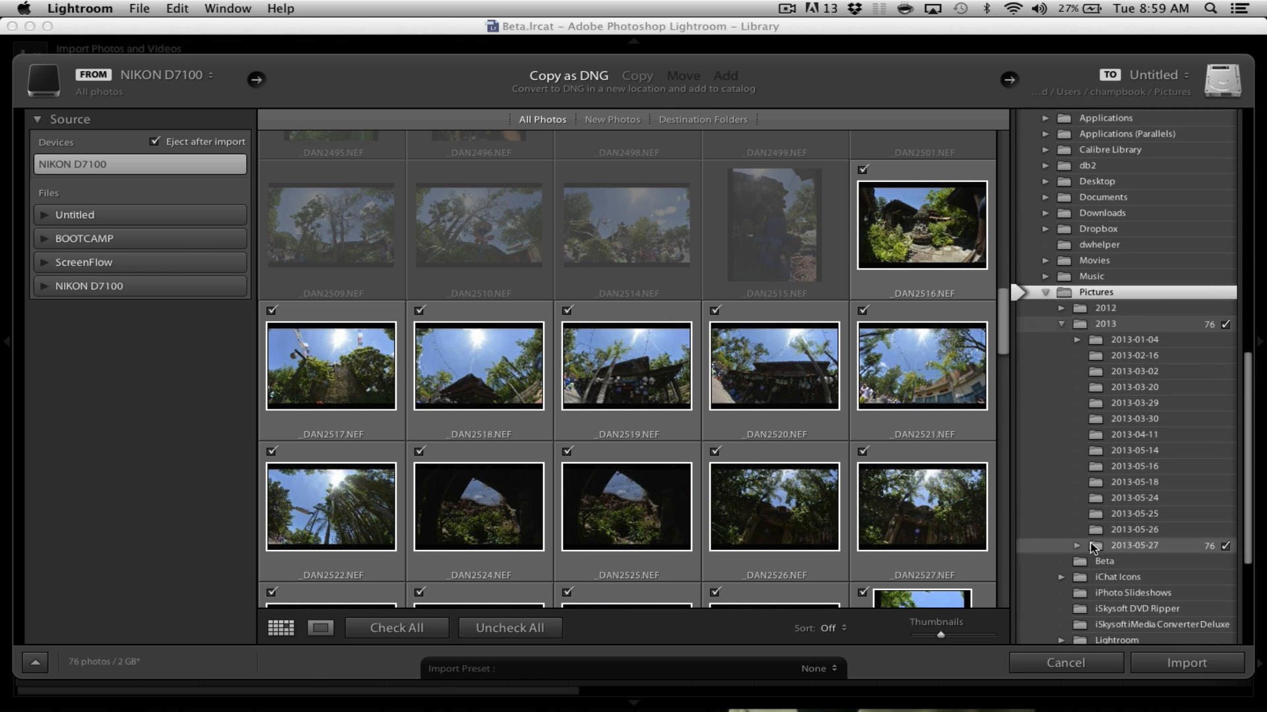
pyautogui.scroll(10, 1092, 541)
pyautogui.scroll(12, 1092, 547)
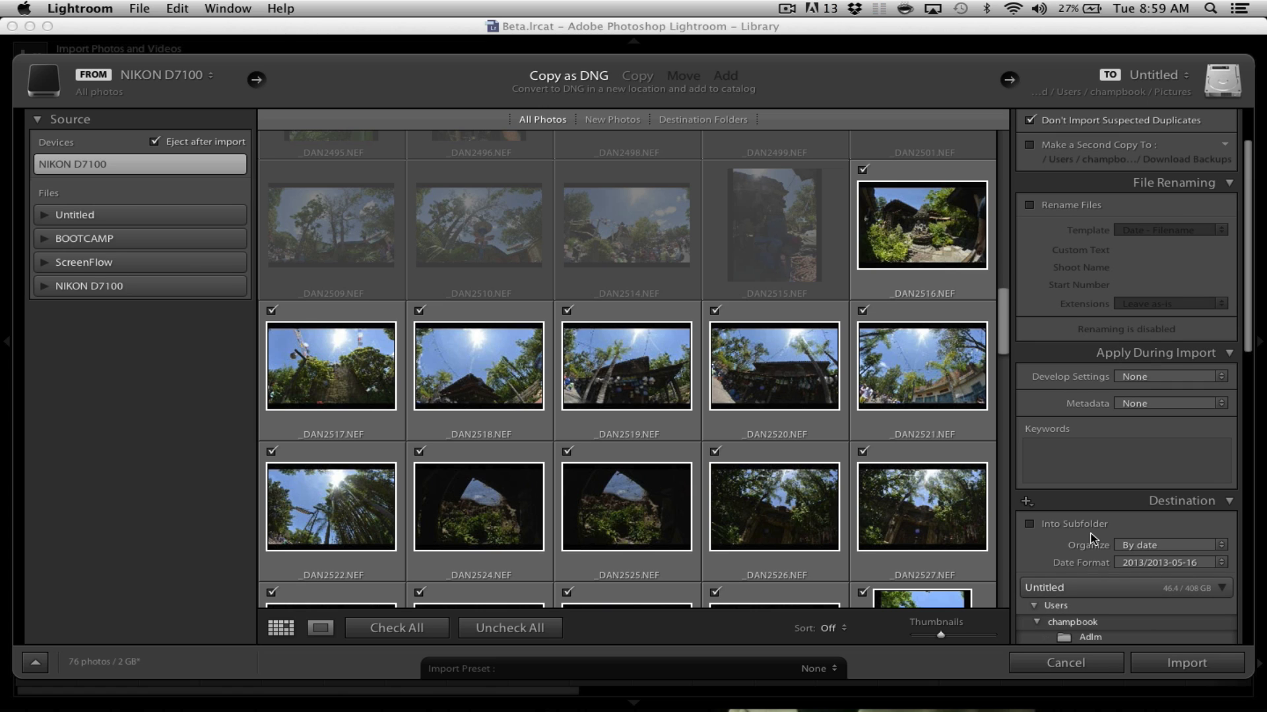
pyautogui.scroll(3, 1090, 538)
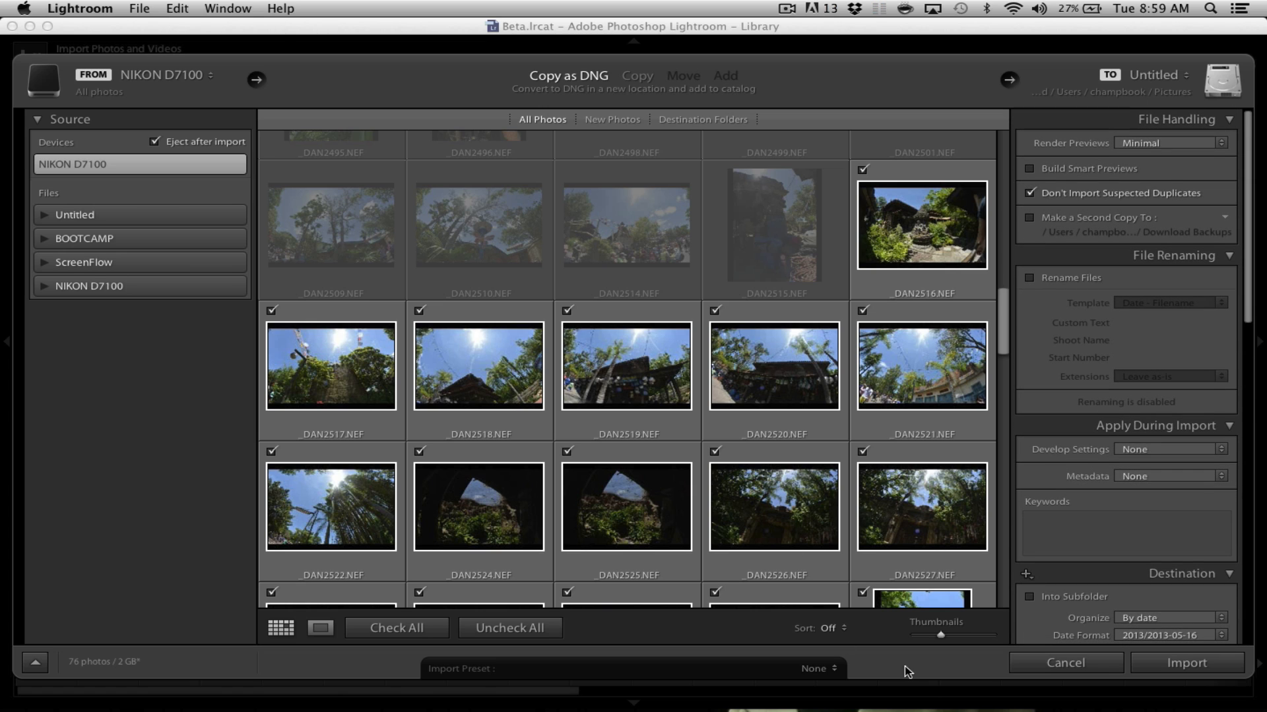
pyautogui.click(1199, 663)
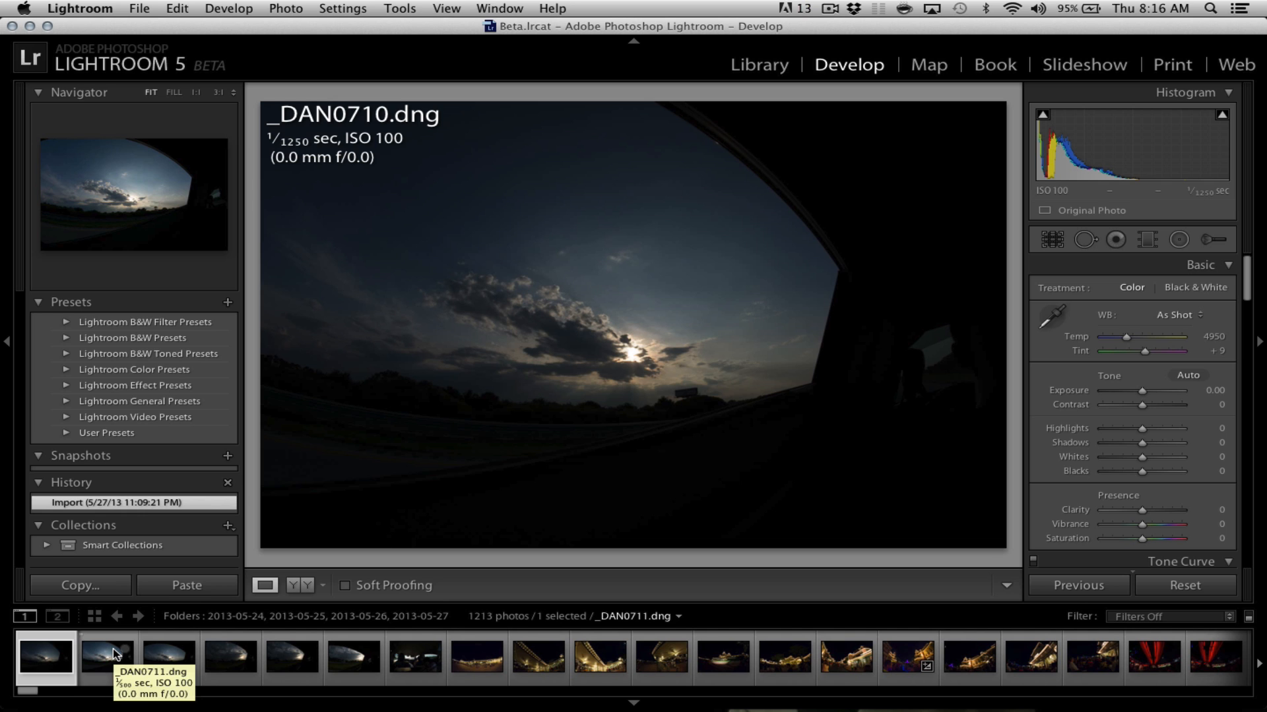
pyautogui.hscroll(15, 116, 655)
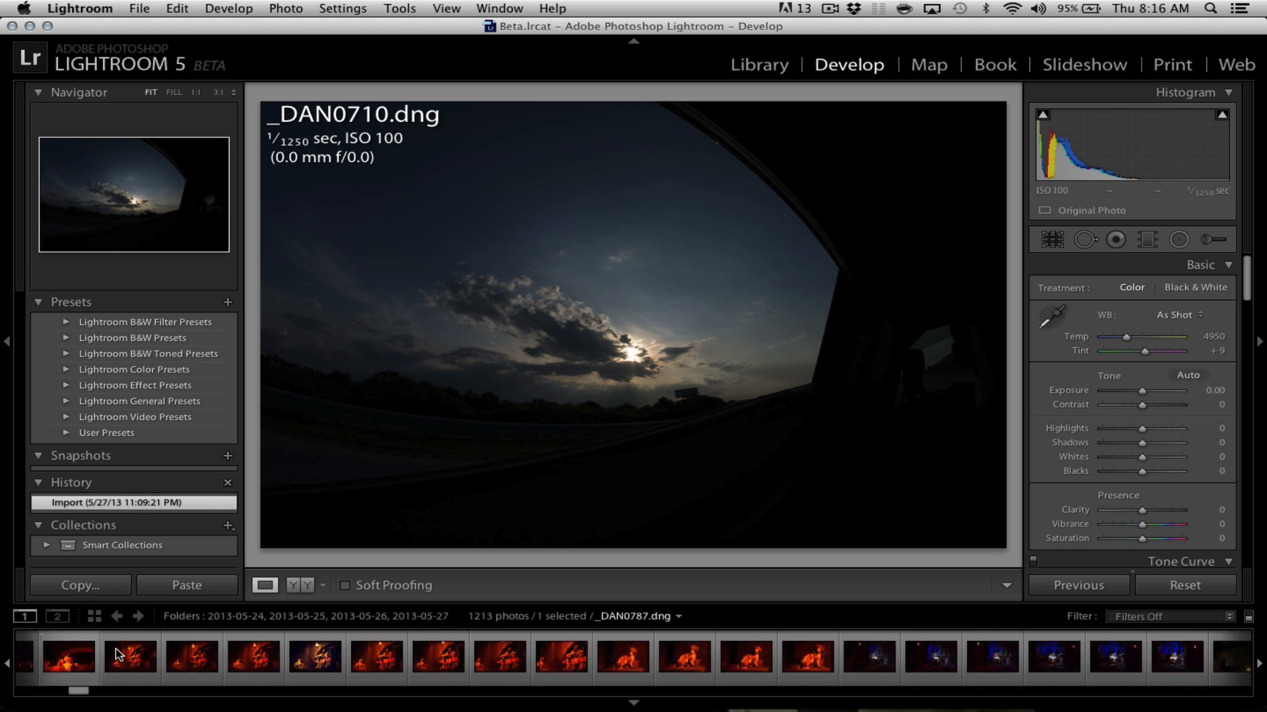
pyautogui.hscroll(15, 116, 655)
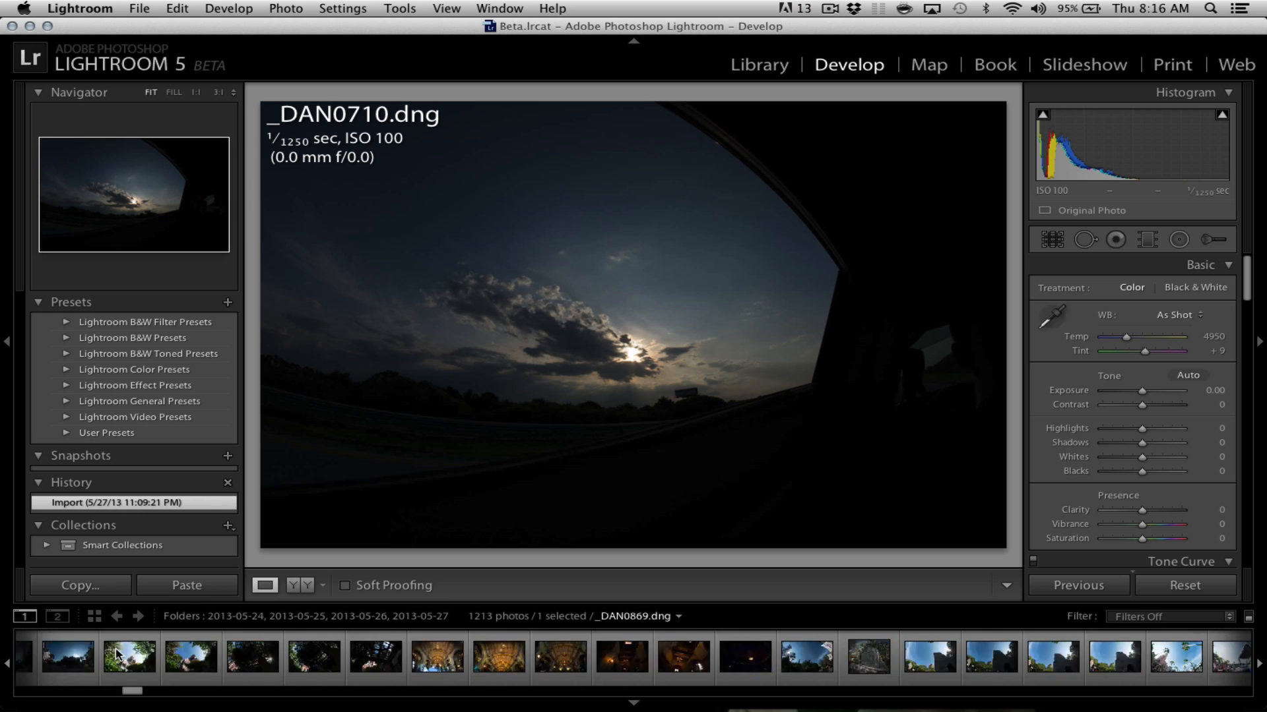
pyautogui.hscroll(-20, 116, 655)
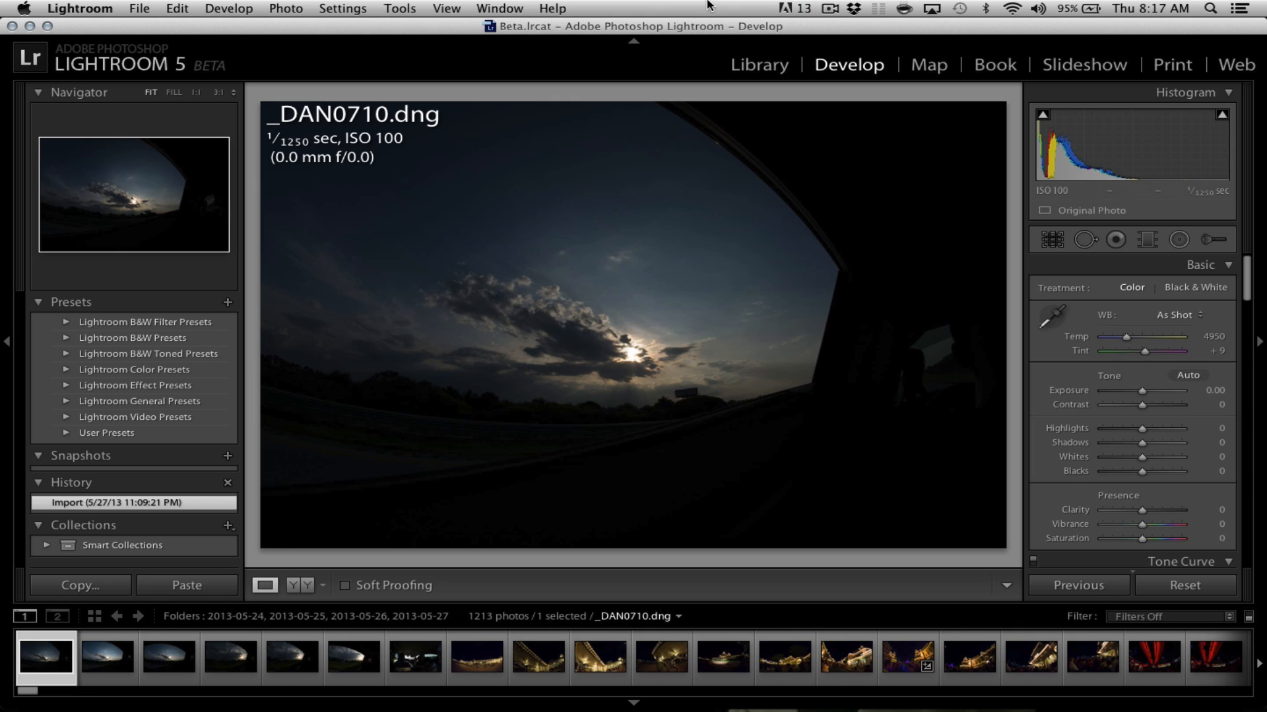
# Switch to the Map module and select all photos in the filmstrip, from the first to the last
pyautogui.click(923, 71)
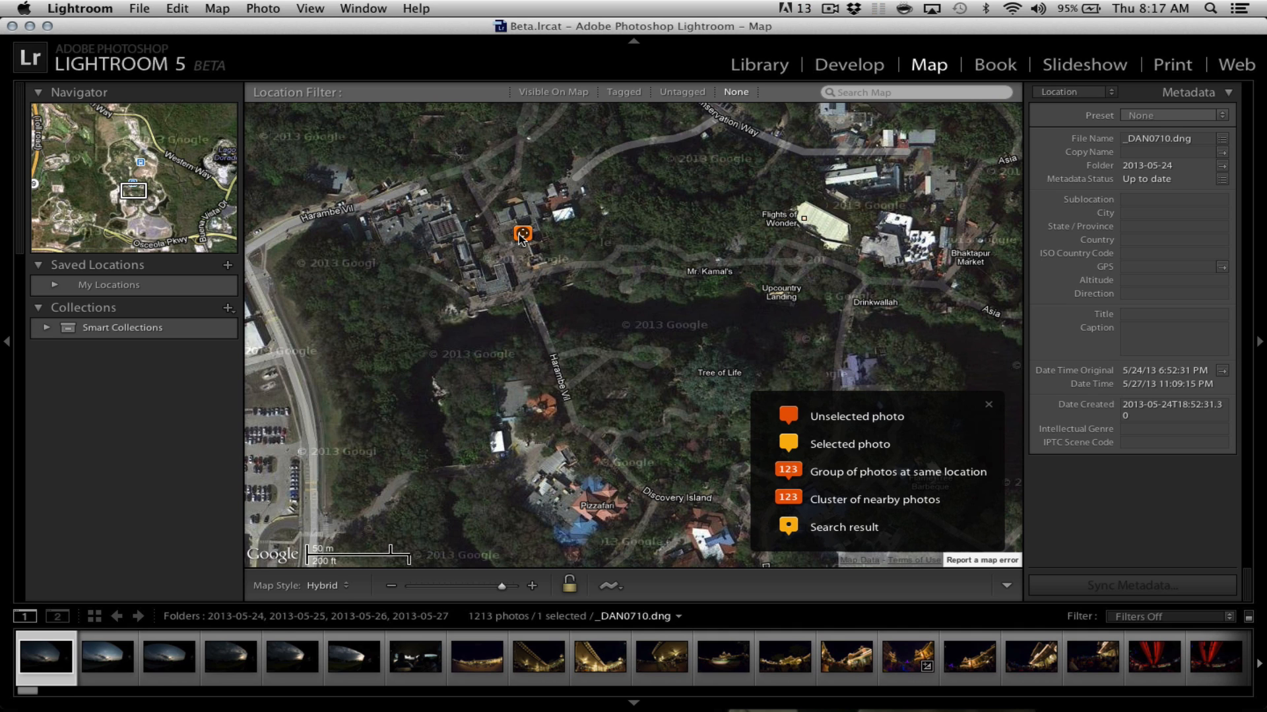
pyautogui.moveTo(521, 235)
pyautogui.scroll(-15, 83, 650)
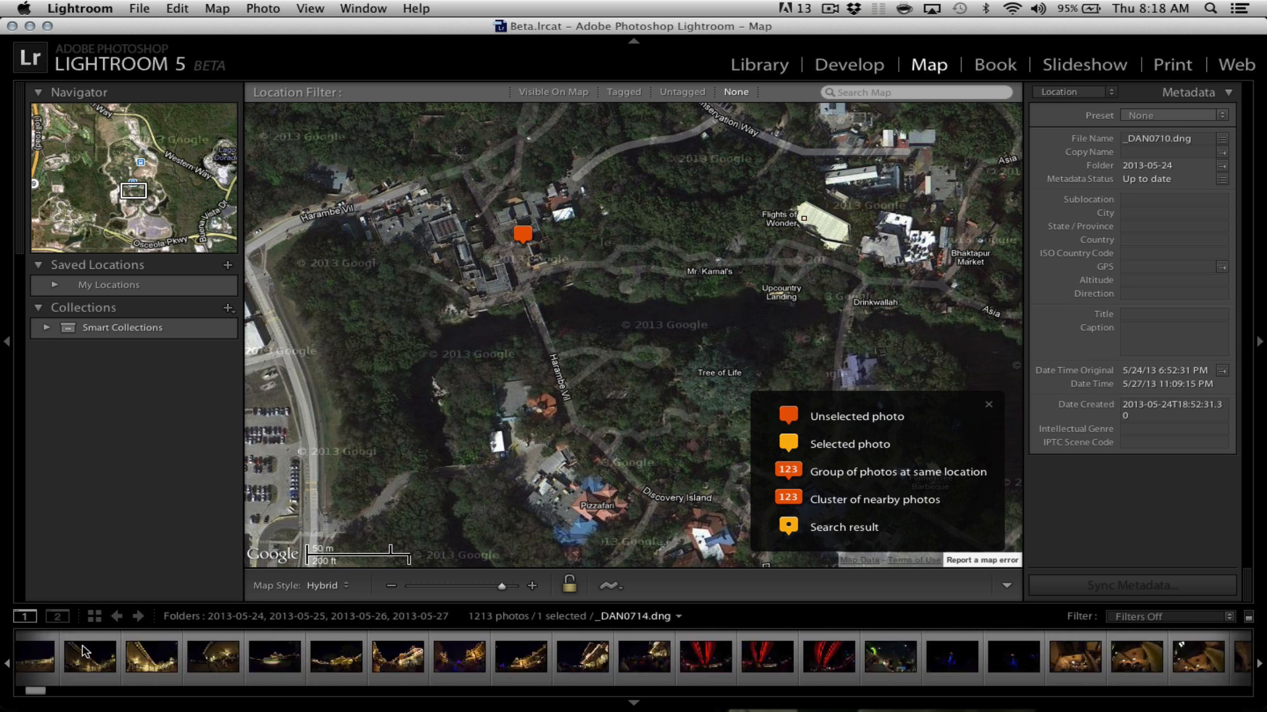
pyautogui.scroll(-15, 83, 650)
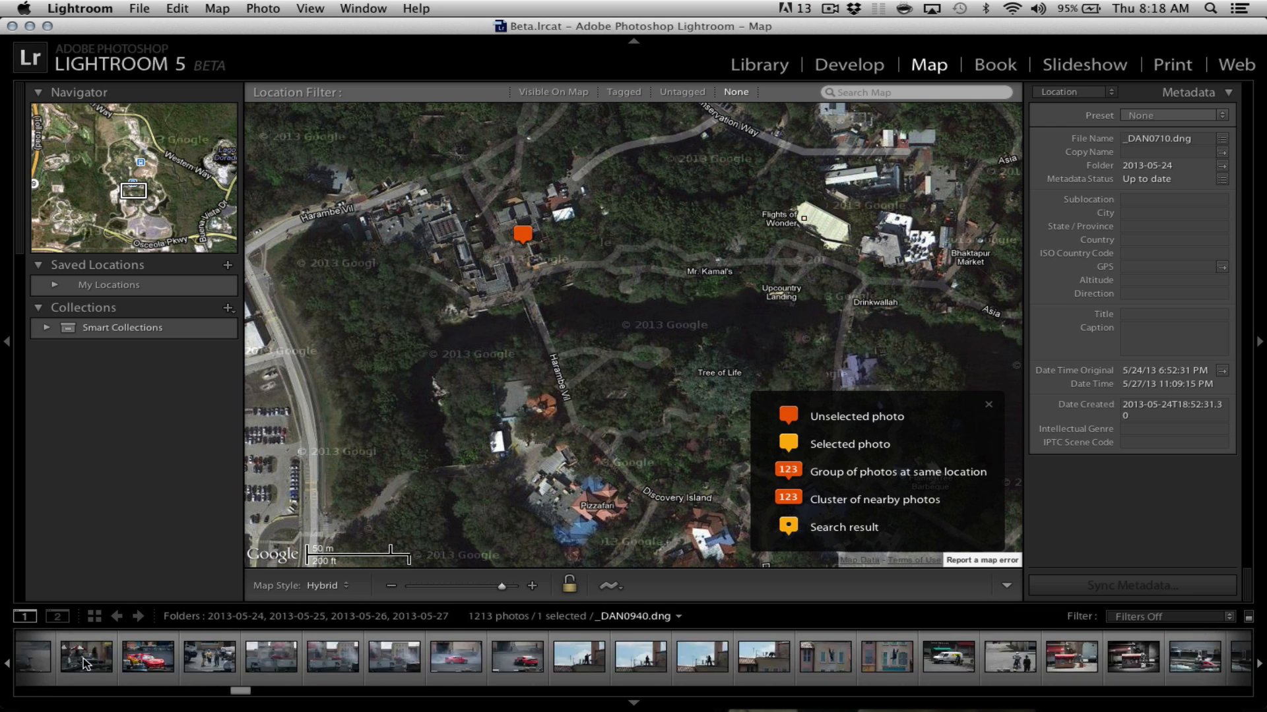
pyautogui.moveTo(250, 691); pyautogui.dragTo(1224, 660)
pyautogui.keyDown('shift'); pyautogui.click(1224, 659); pyautogui.keyUp('shift')
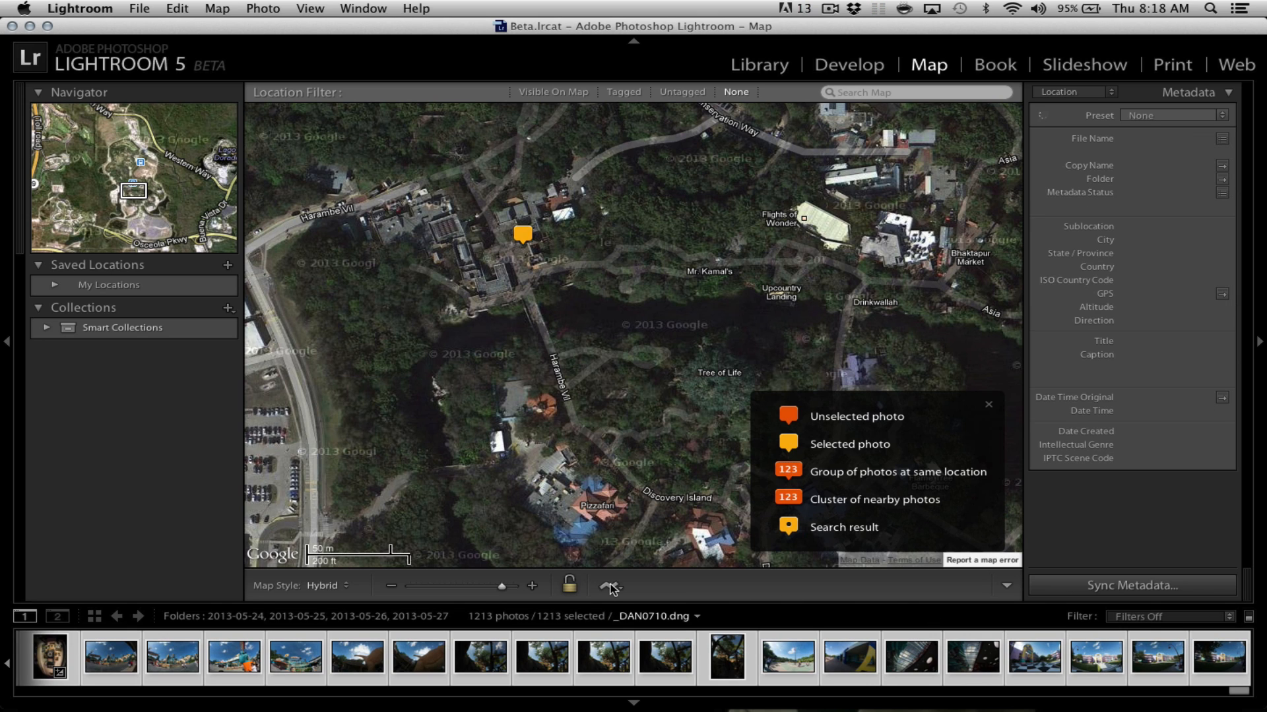
# Load the GPS tracklog file 5_24_2013 9_23PM.gpx onto the map
pyautogui.click(616, 589)
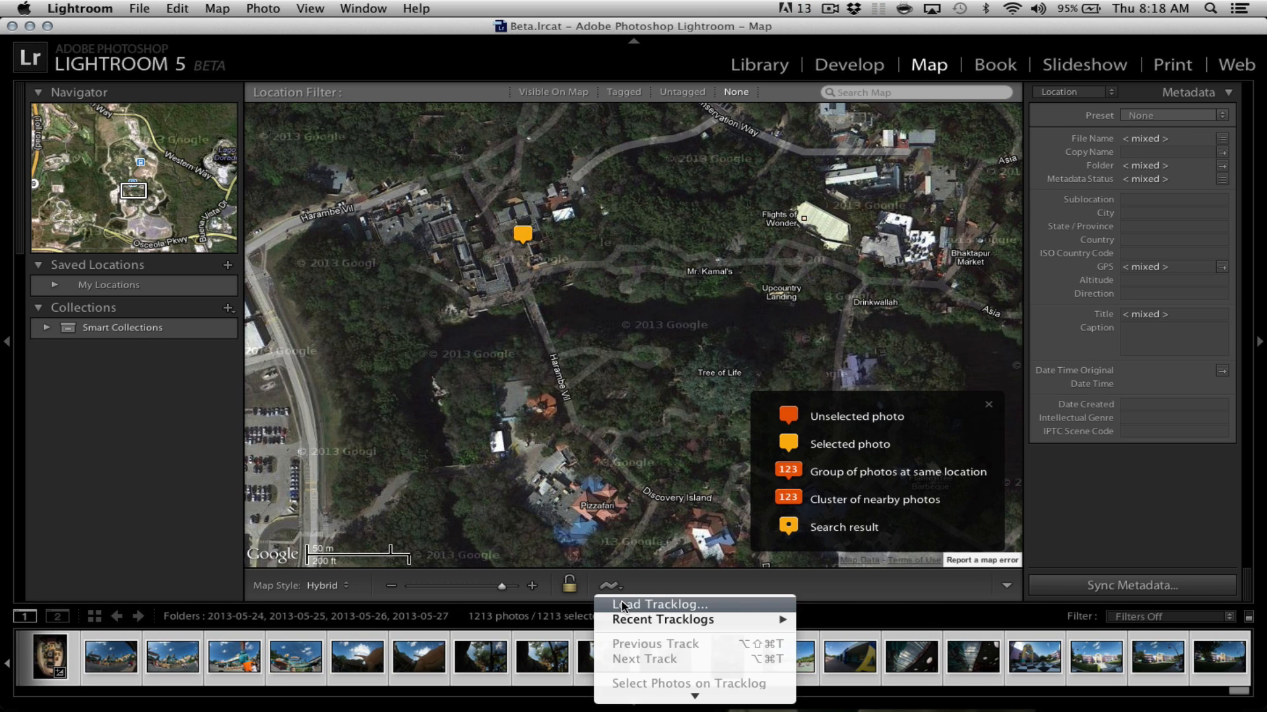
pyautogui.click(622, 605)
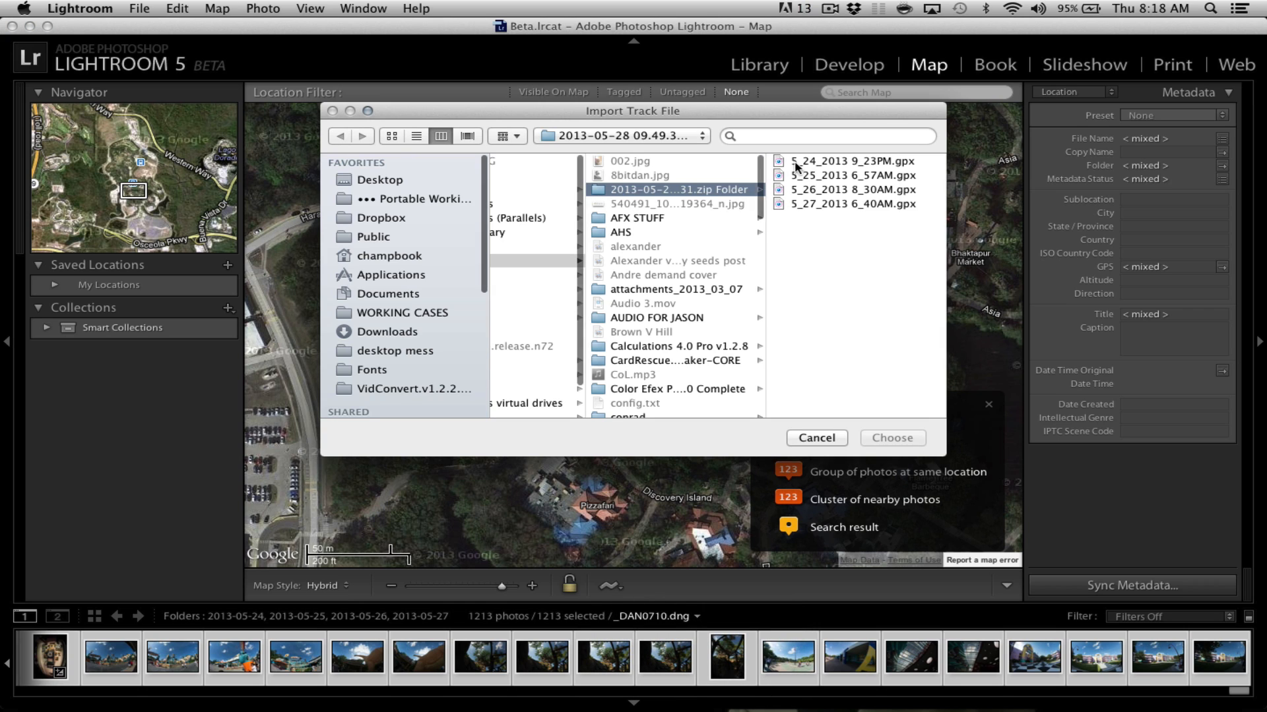
pyautogui.click(829, 166)
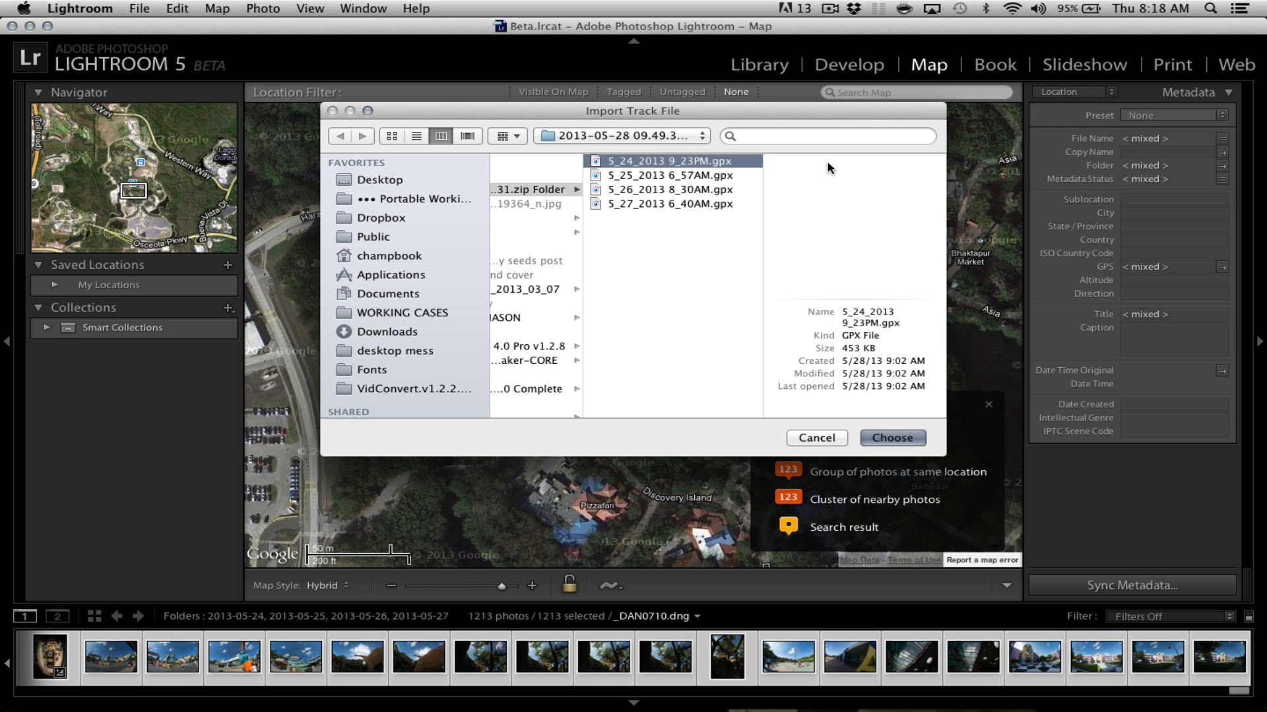
pyautogui.click(894, 440)
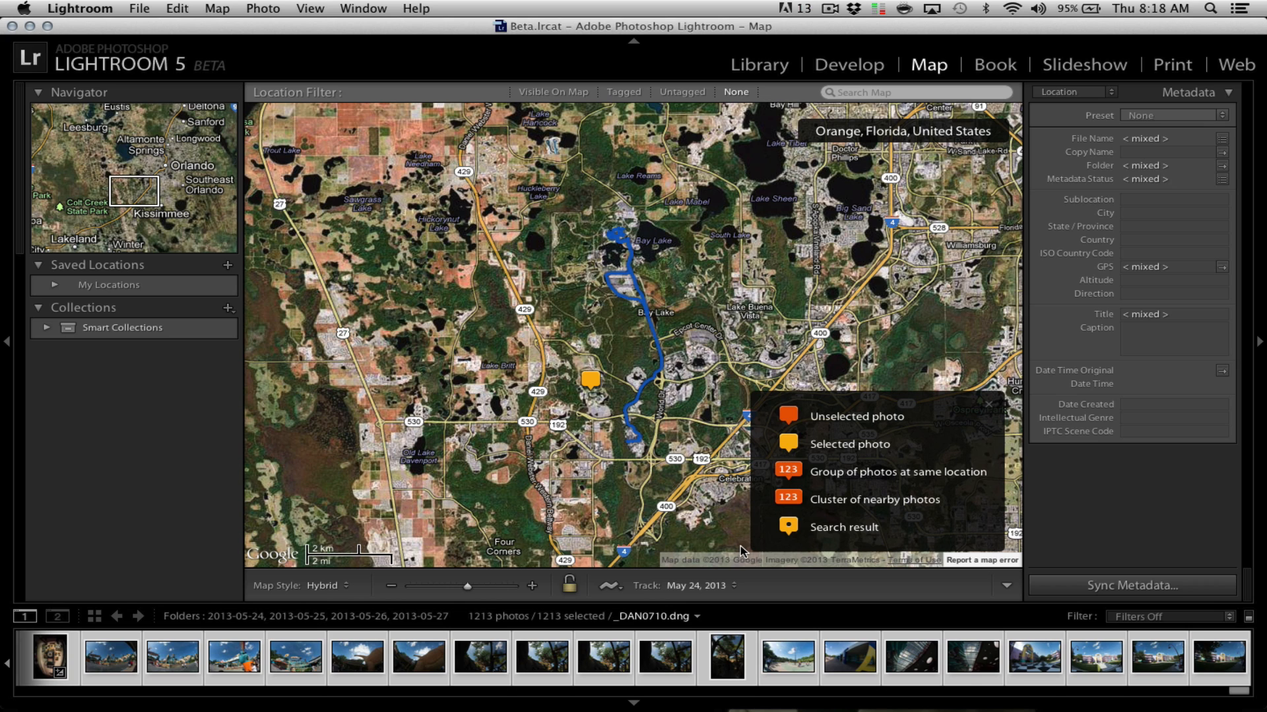
# Load the GPS tracklog file 5_25_2013 6_57AM.gpx onto the map
pyautogui.click(612, 586)
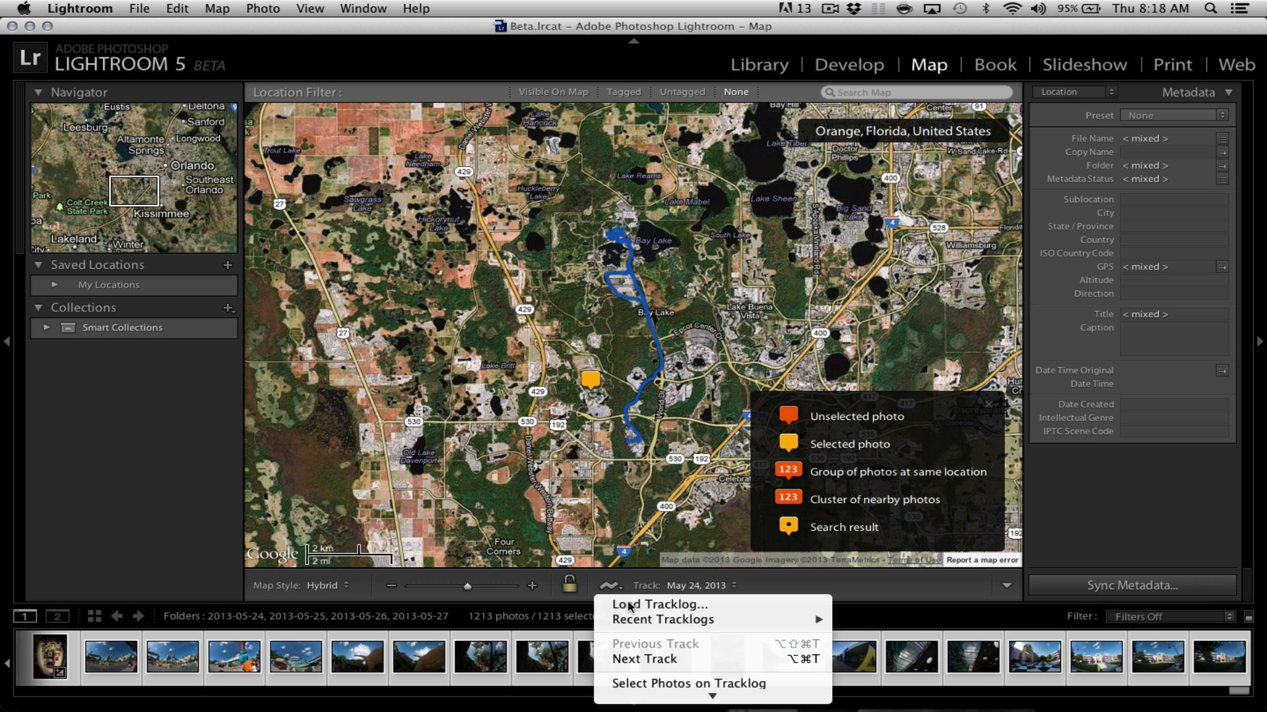
pyautogui.click(628, 605)
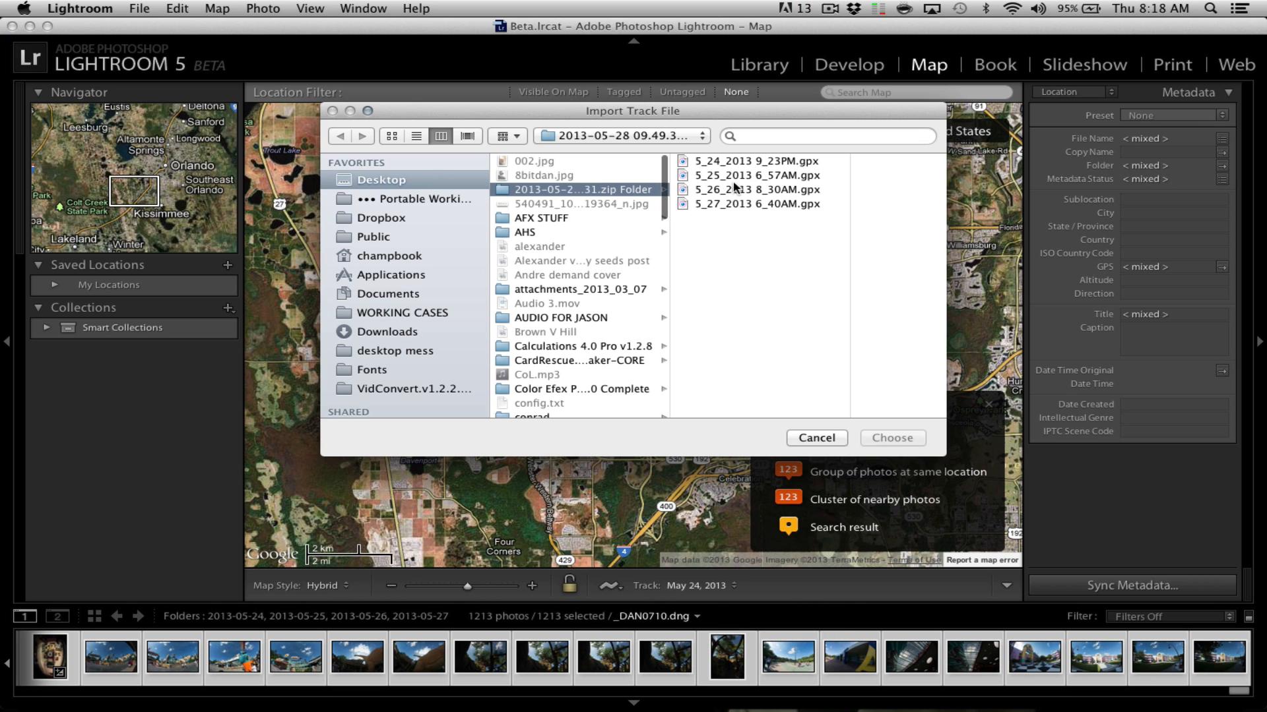
pyautogui.click(736, 176)
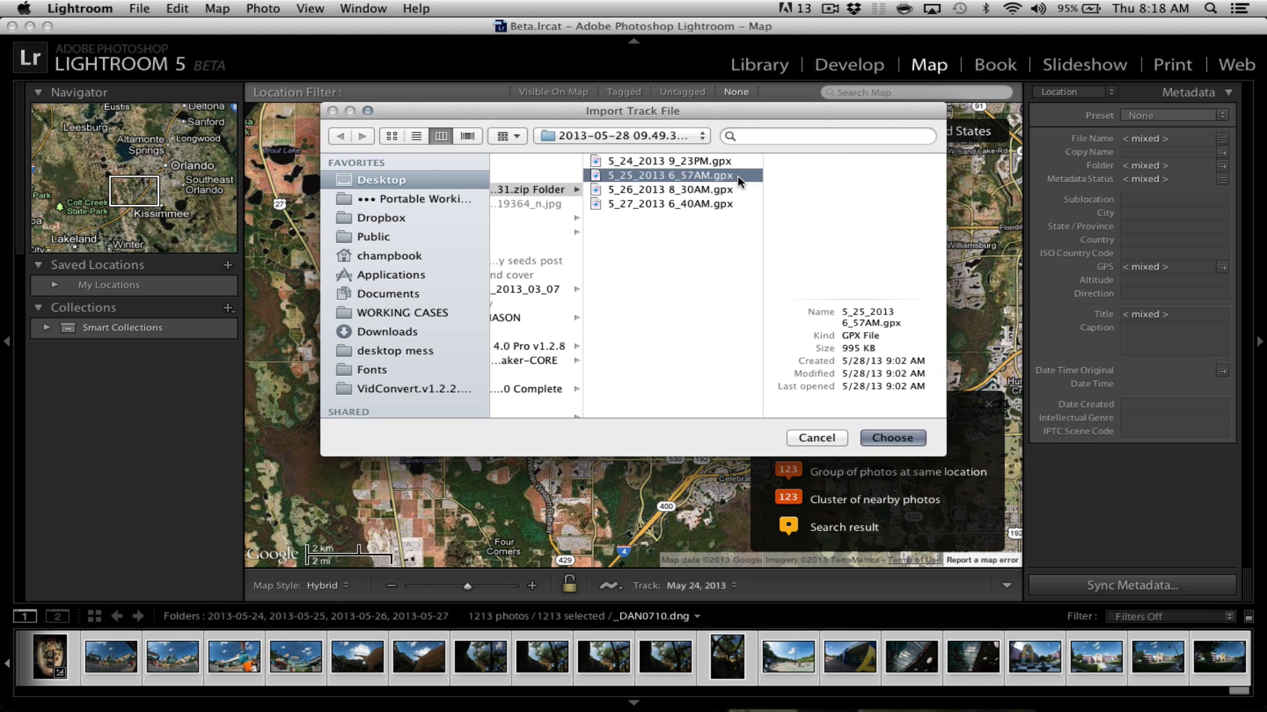
pyautogui.click(882, 439)
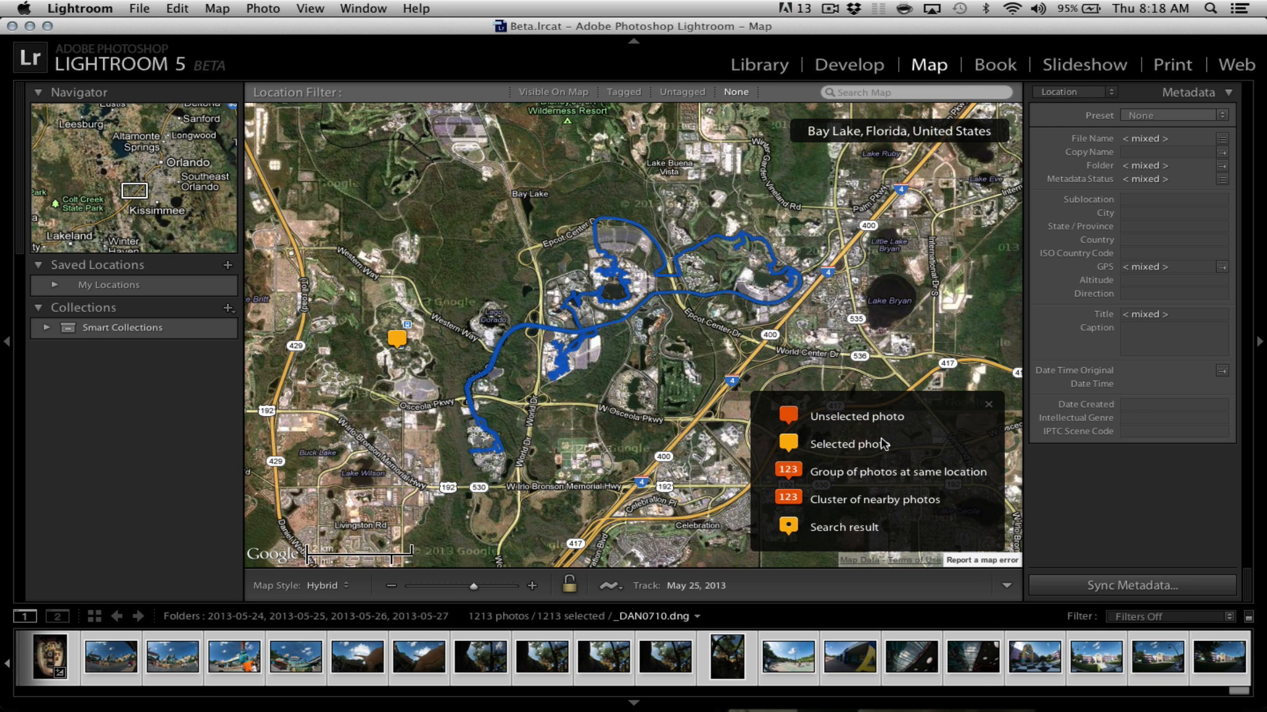
# Return to the recently loaded May 24, 2013 tracklog and auto-tag all selected photos with it
pyautogui.click(620, 584)
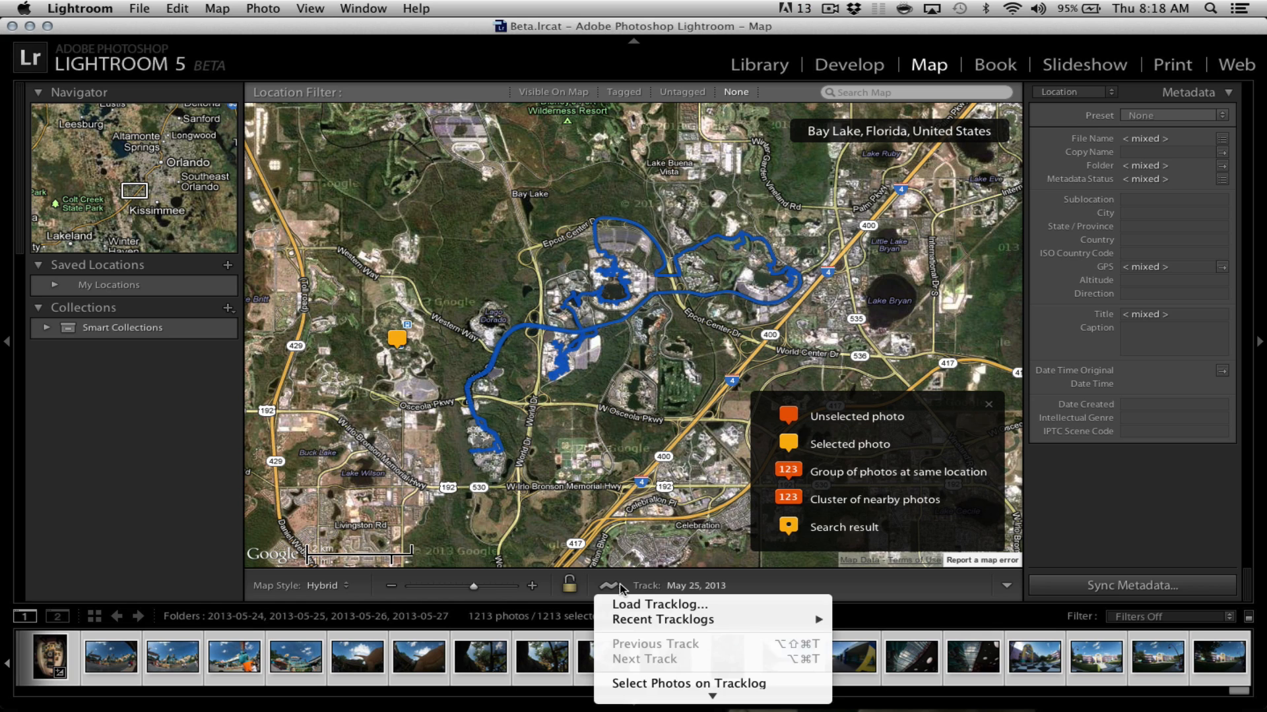
pyautogui.moveTo(704, 693)
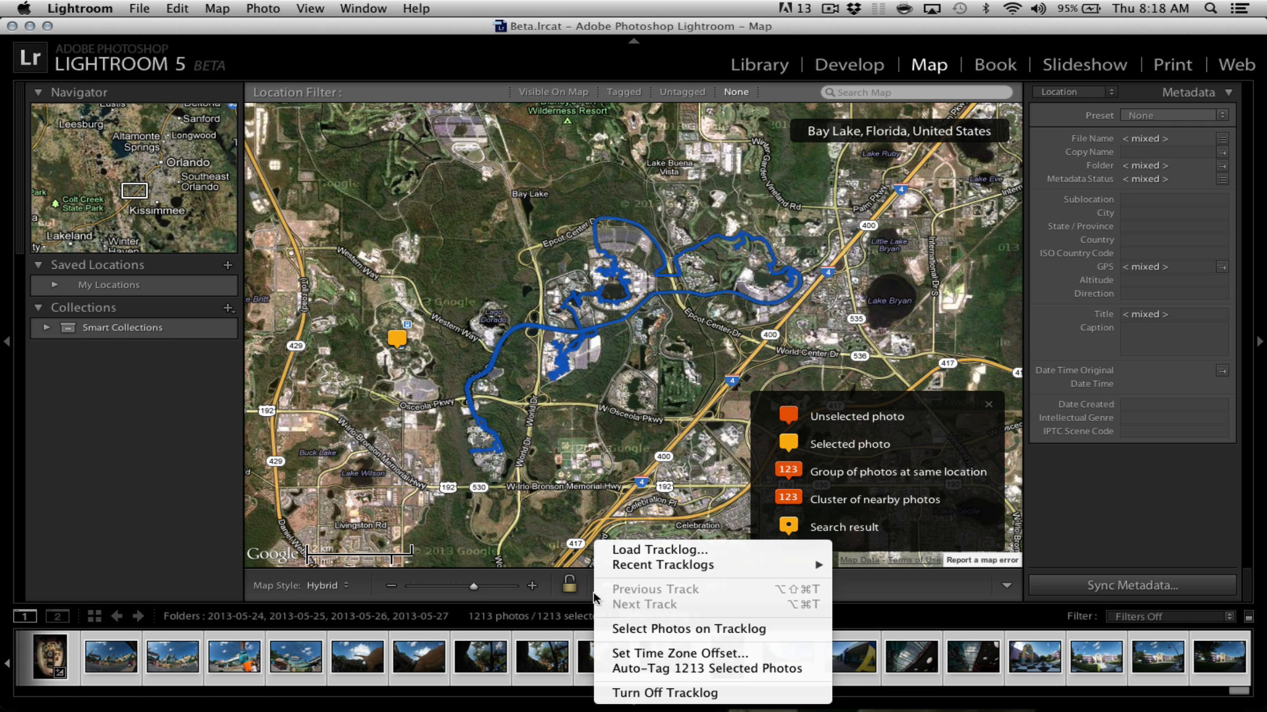
pyautogui.moveTo(680, 565)
pyautogui.click(573, 584)
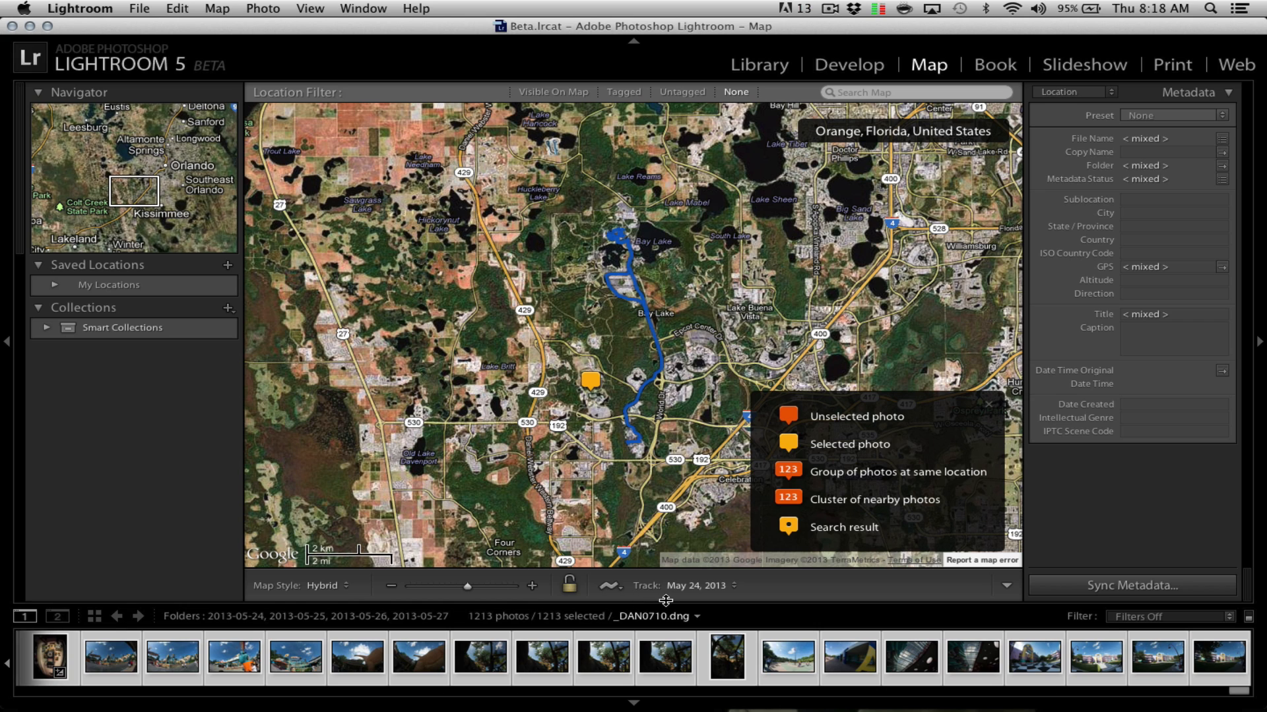
pyautogui.click(619, 589)
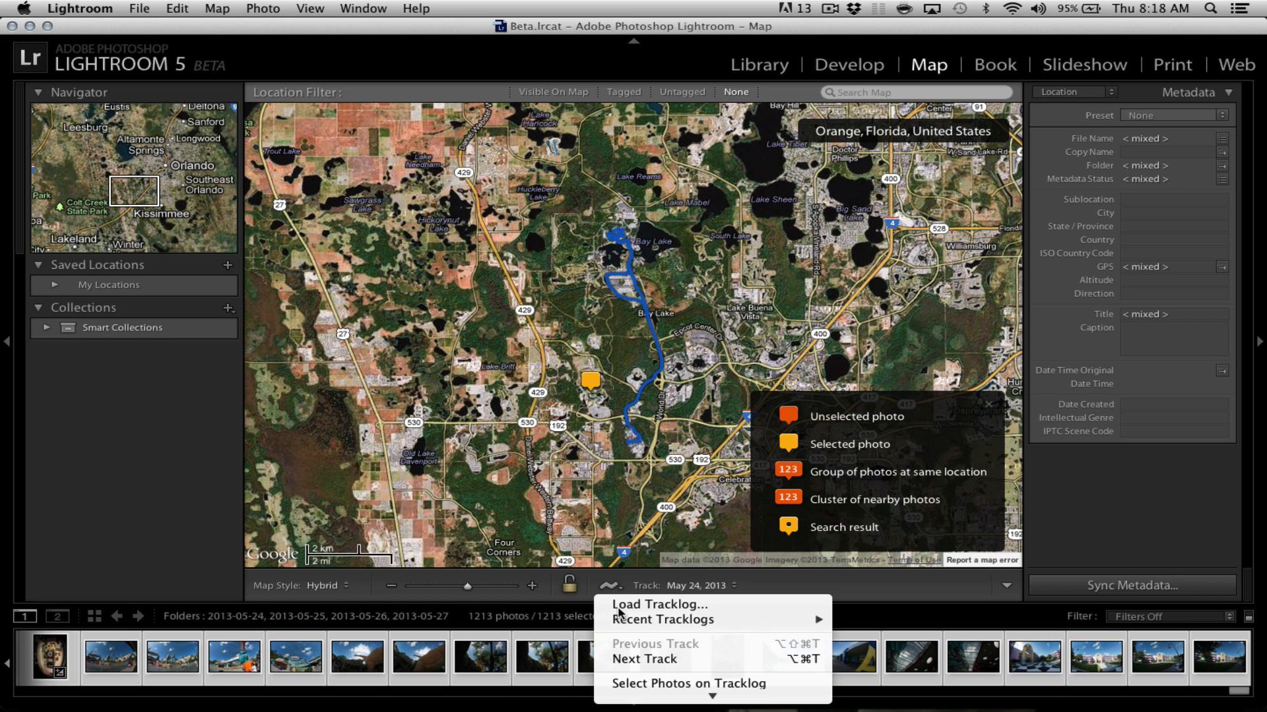
pyautogui.moveTo(658, 696)
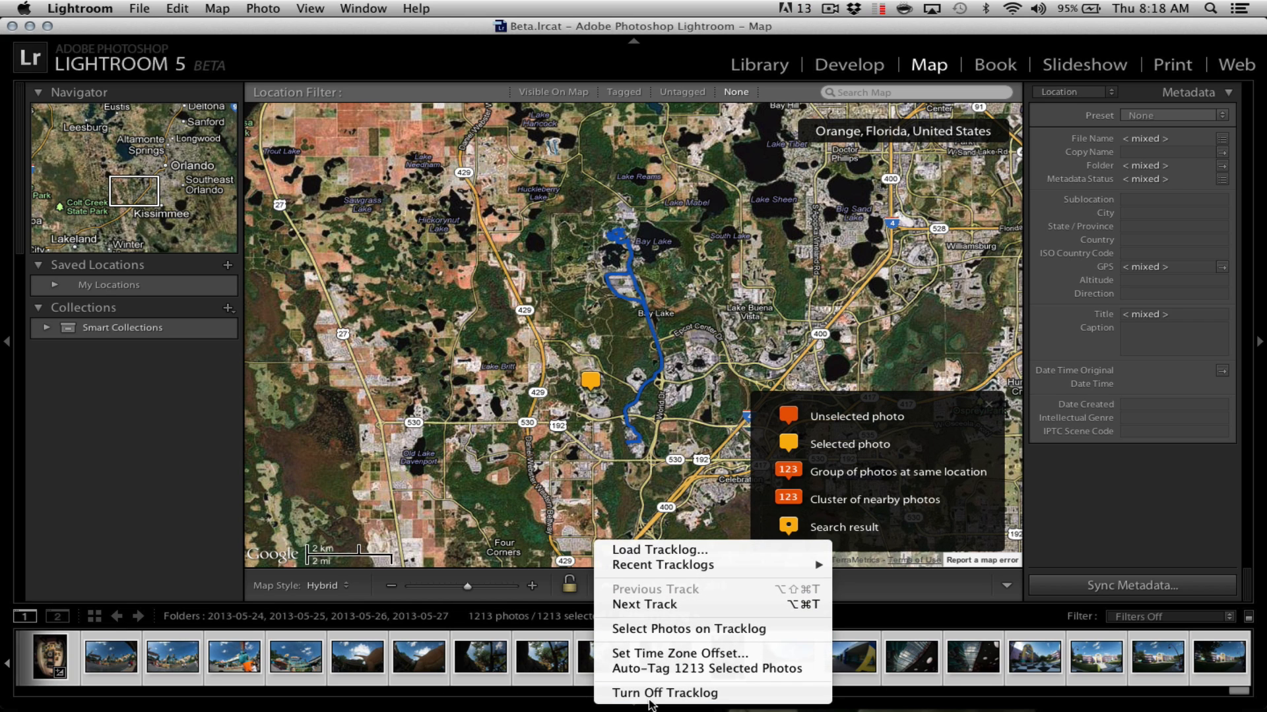
pyautogui.click(687, 670)
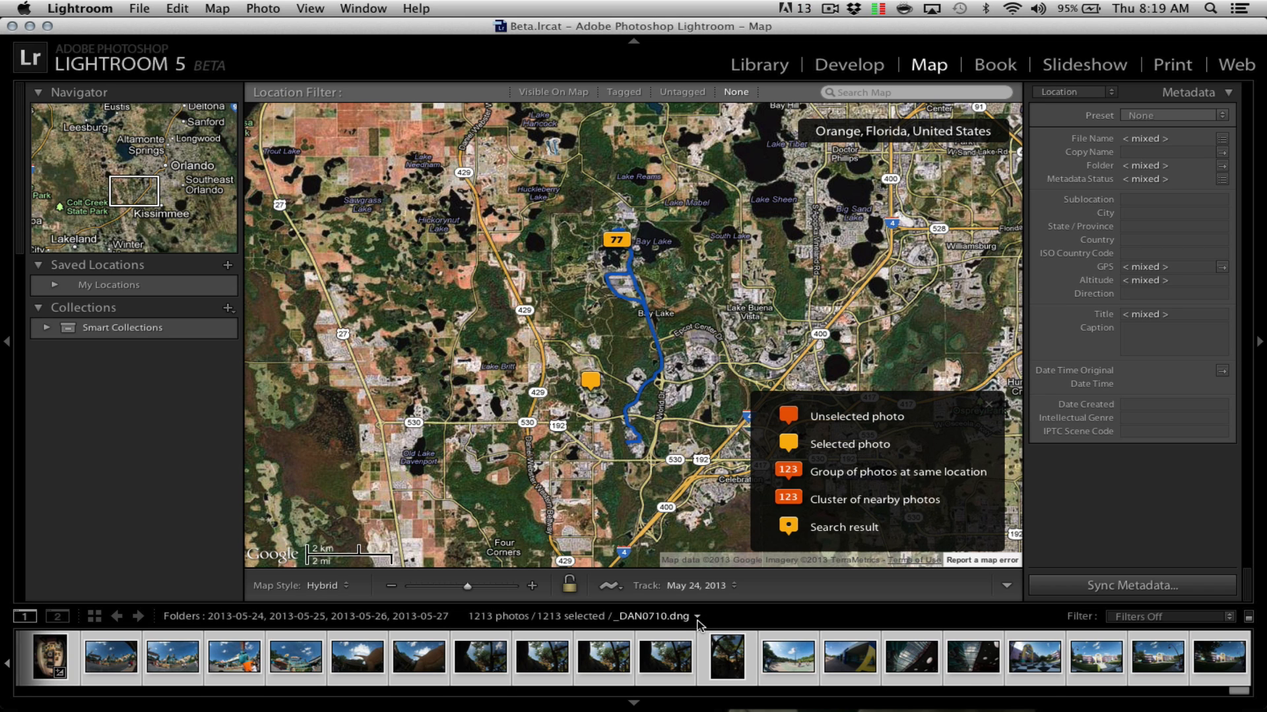
# Load the tracklog file 5_25_2013 6_57AM.gpx and auto-tag all selected photos with its track
pyautogui.click(621, 595)
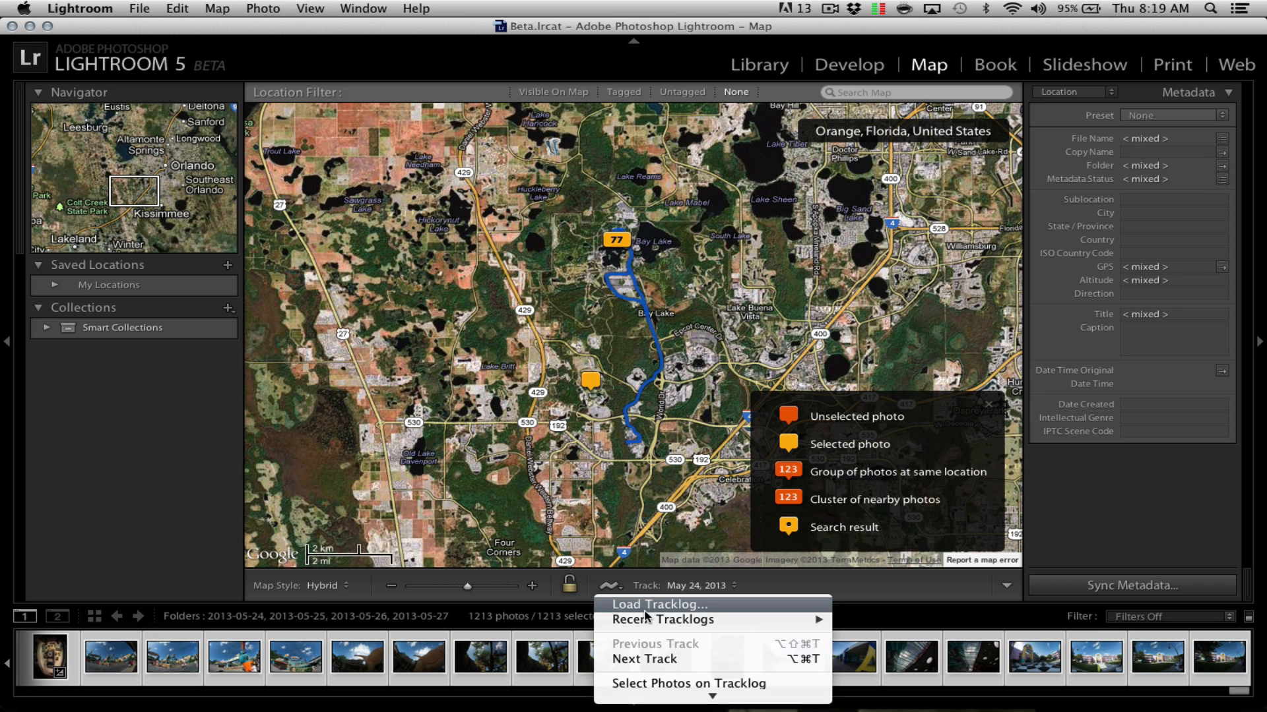
pyautogui.click(648, 607)
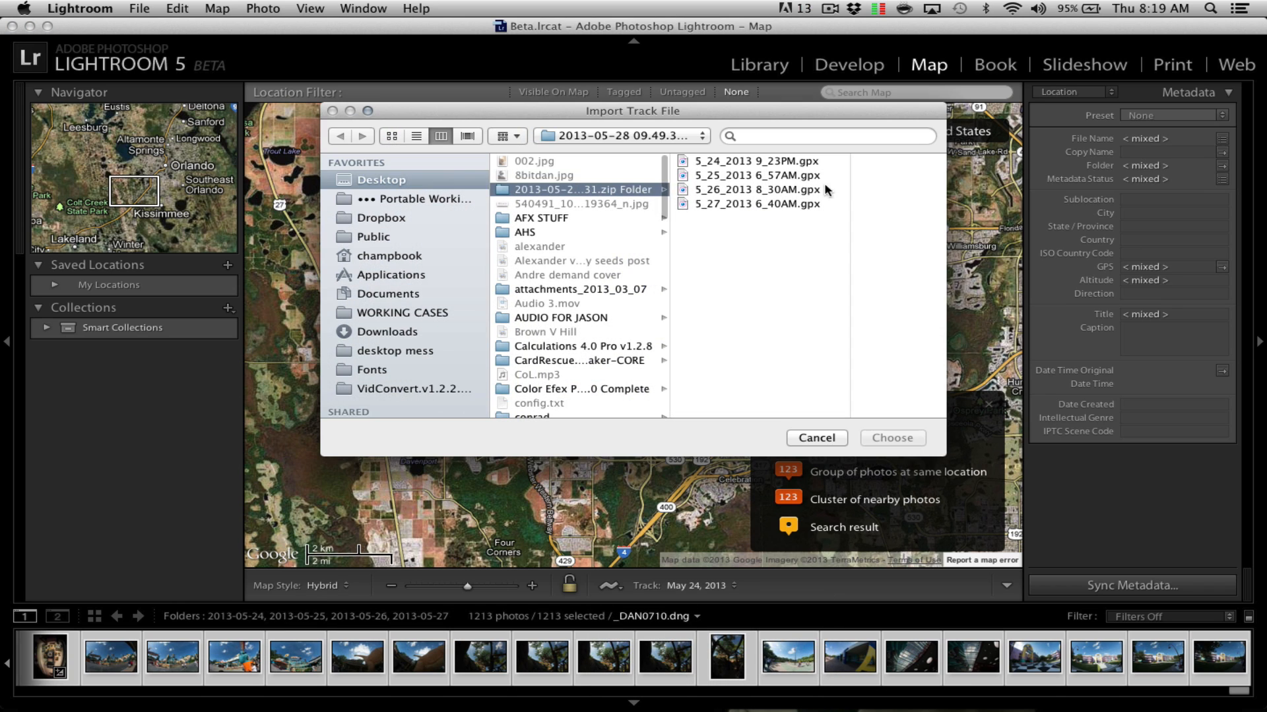
pyautogui.click(759, 176)
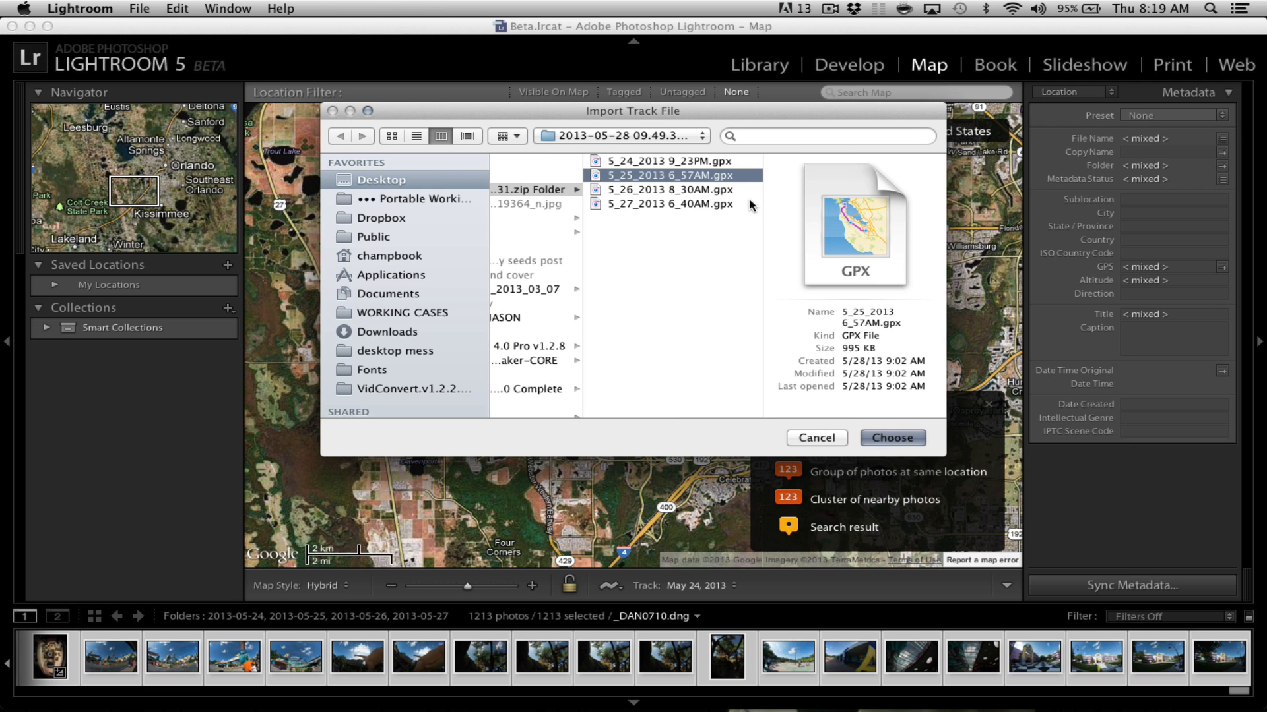
pyautogui.click(878, 437)
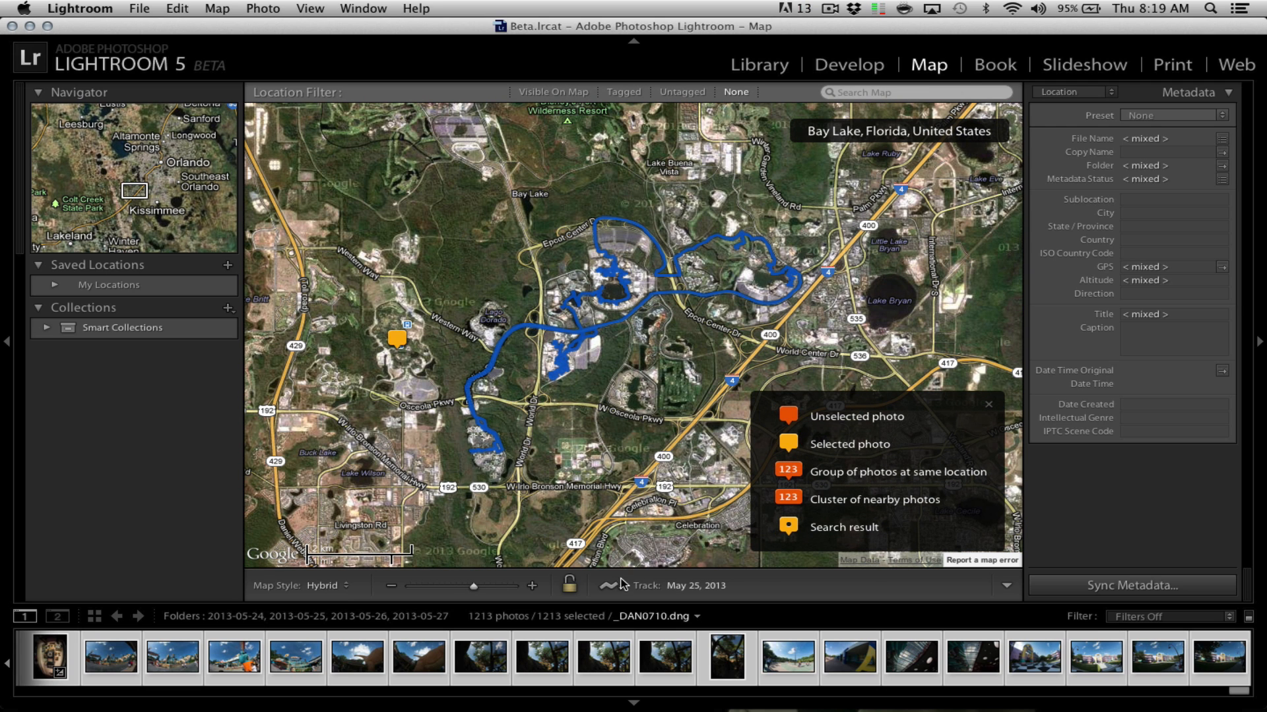
pyautogui.click(621, 586)
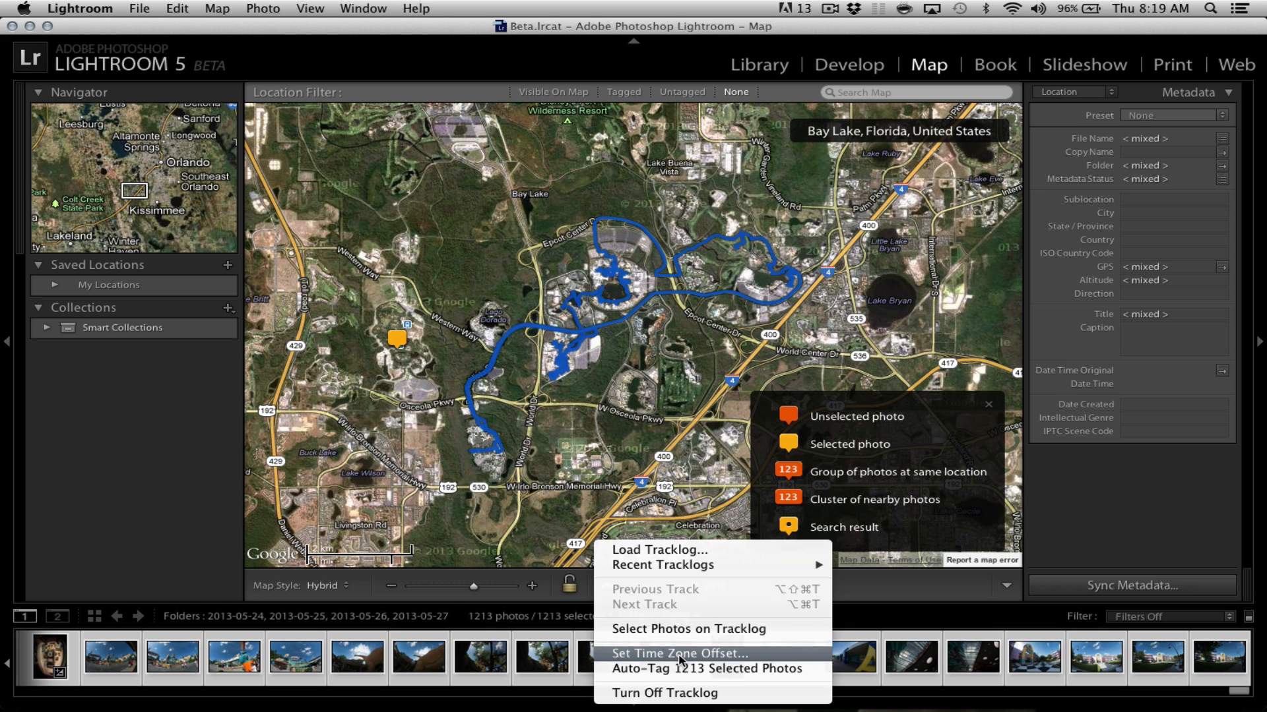
pyautogui.click(692, 669)
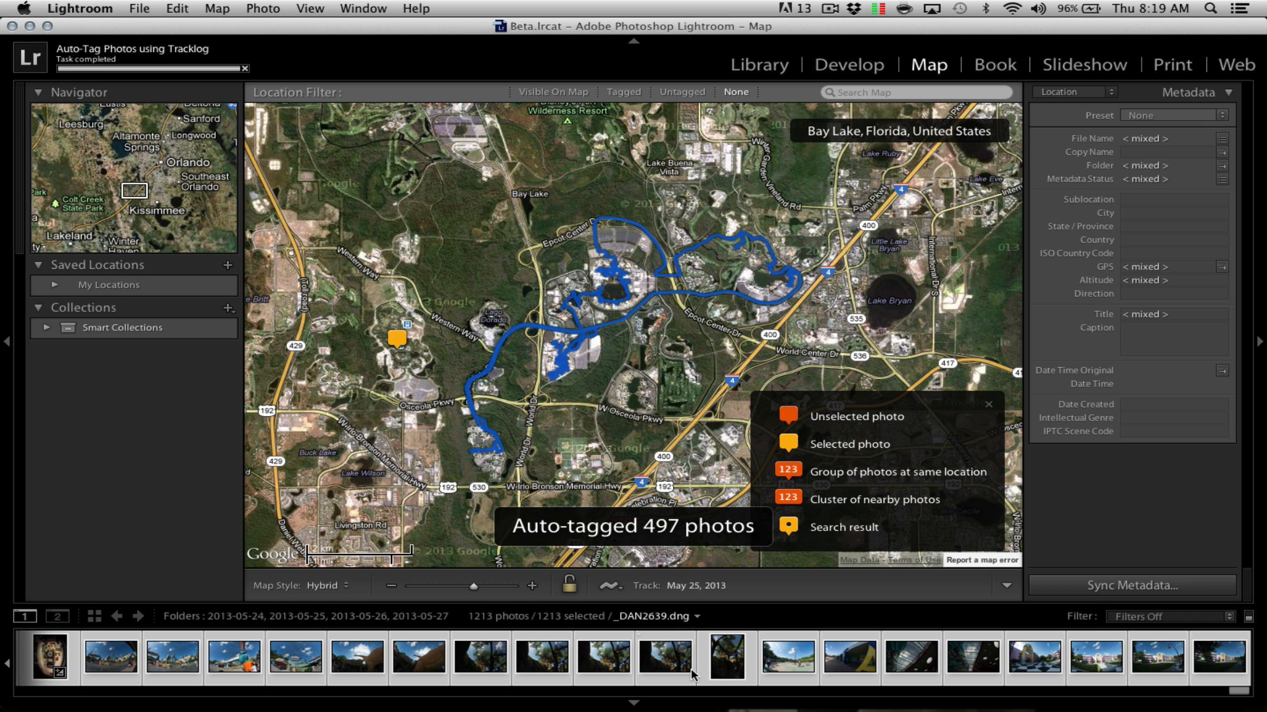
# Load the GPS tracklog file 5_26_2013 8_30AM.gpx onto the map
pyautogui.click(621, 587)
pyautogui.moveTo(713, 695)
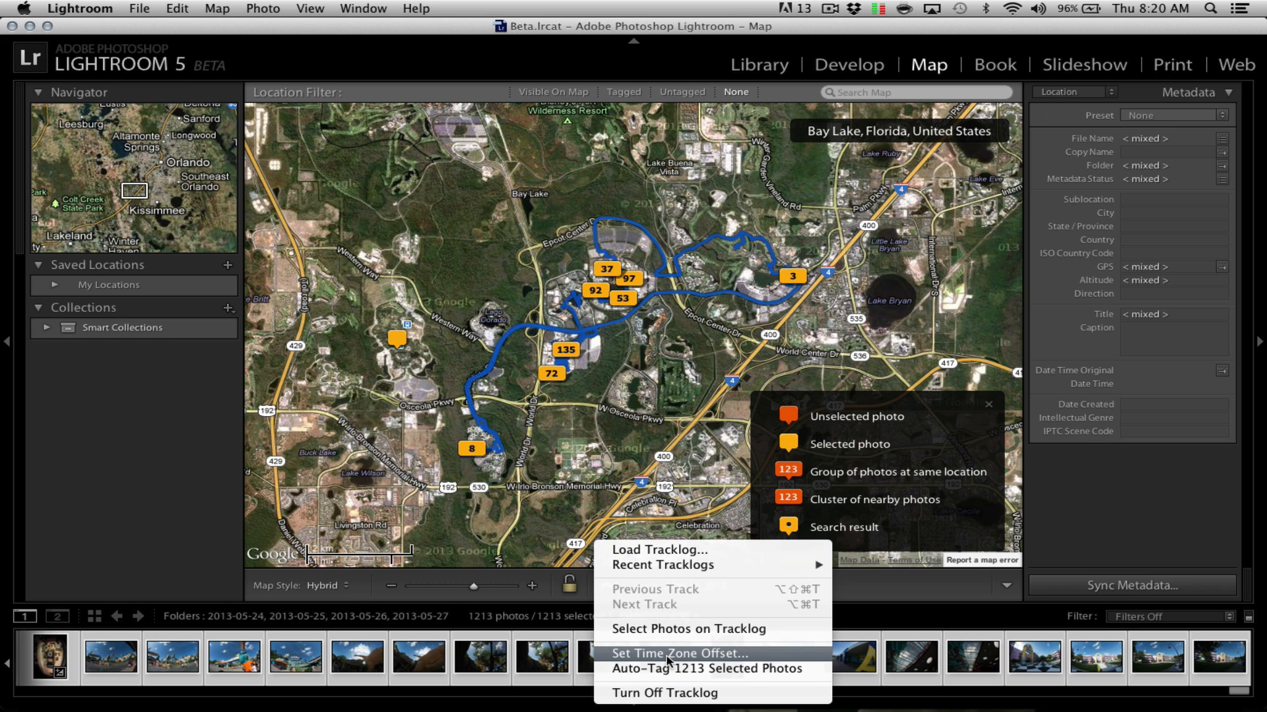
pyautogui.click(702, 556)
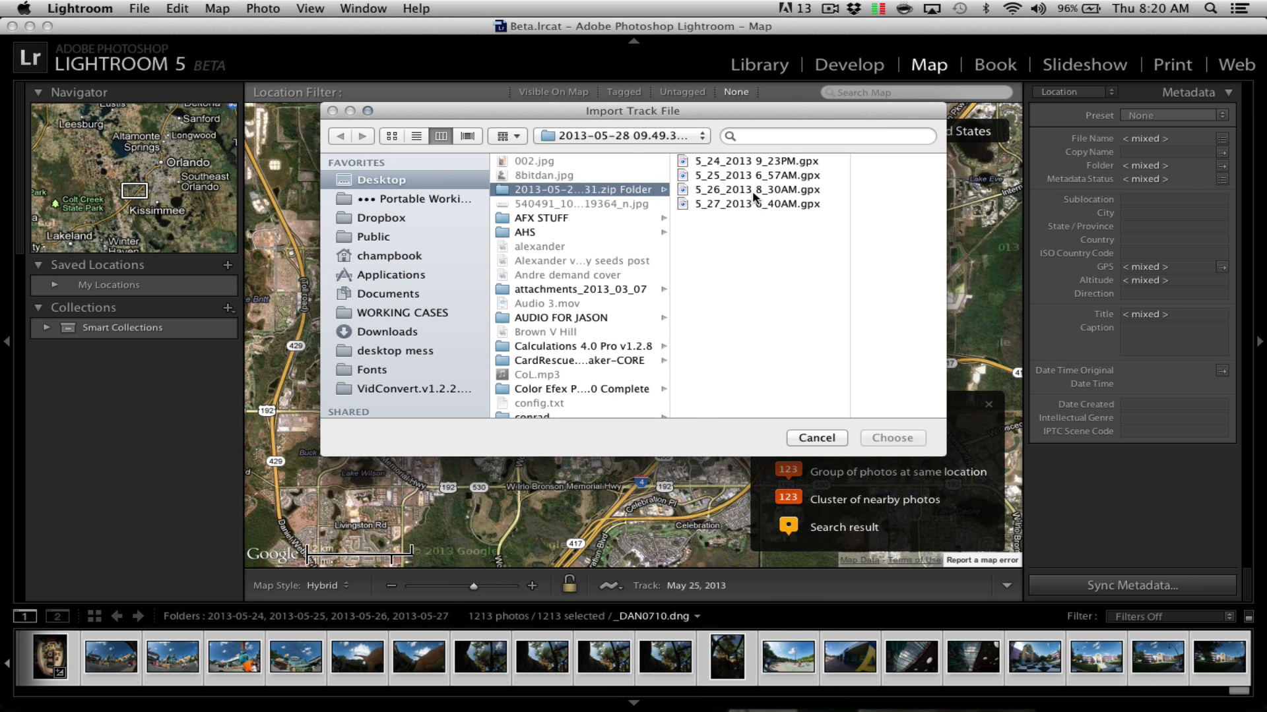
pyautogui.doubleClick(754, 197)
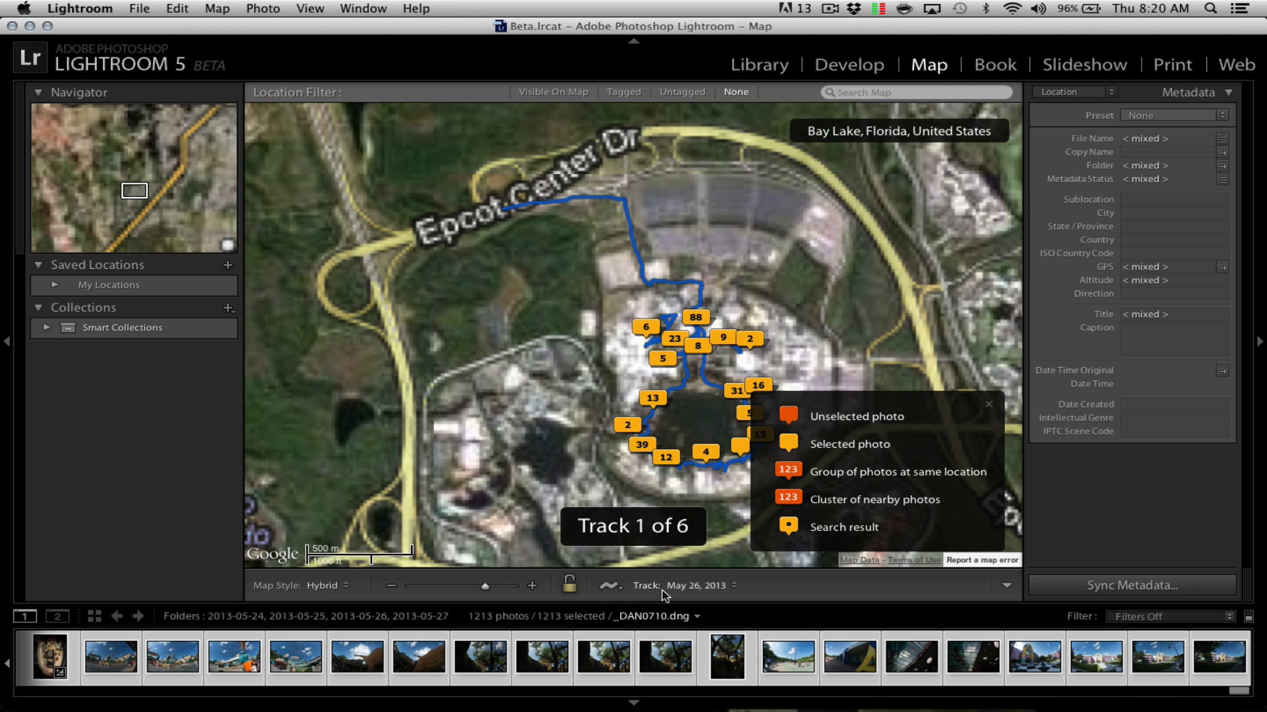
# Auto-tag all selected photos with the May 26, 2013 track and preview tagged photos at the Epcot markers
pyautogui.click(620, 586)
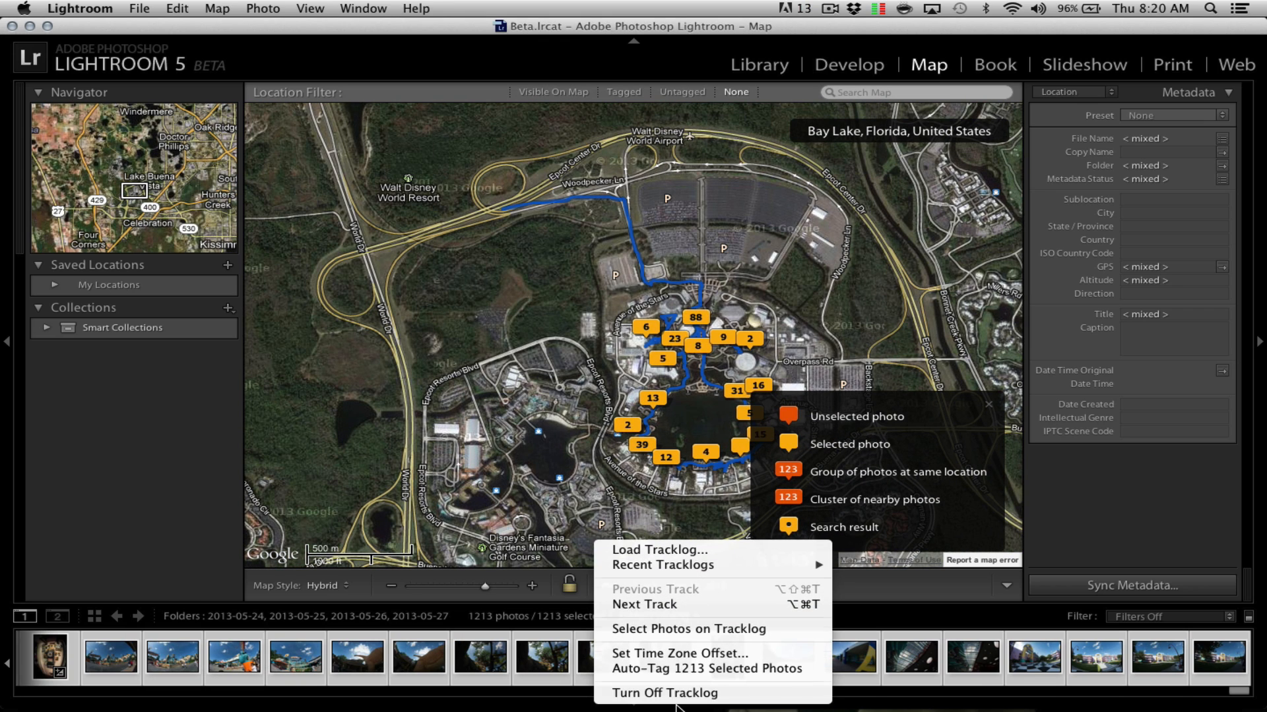
pyautogui.click(691, 669)
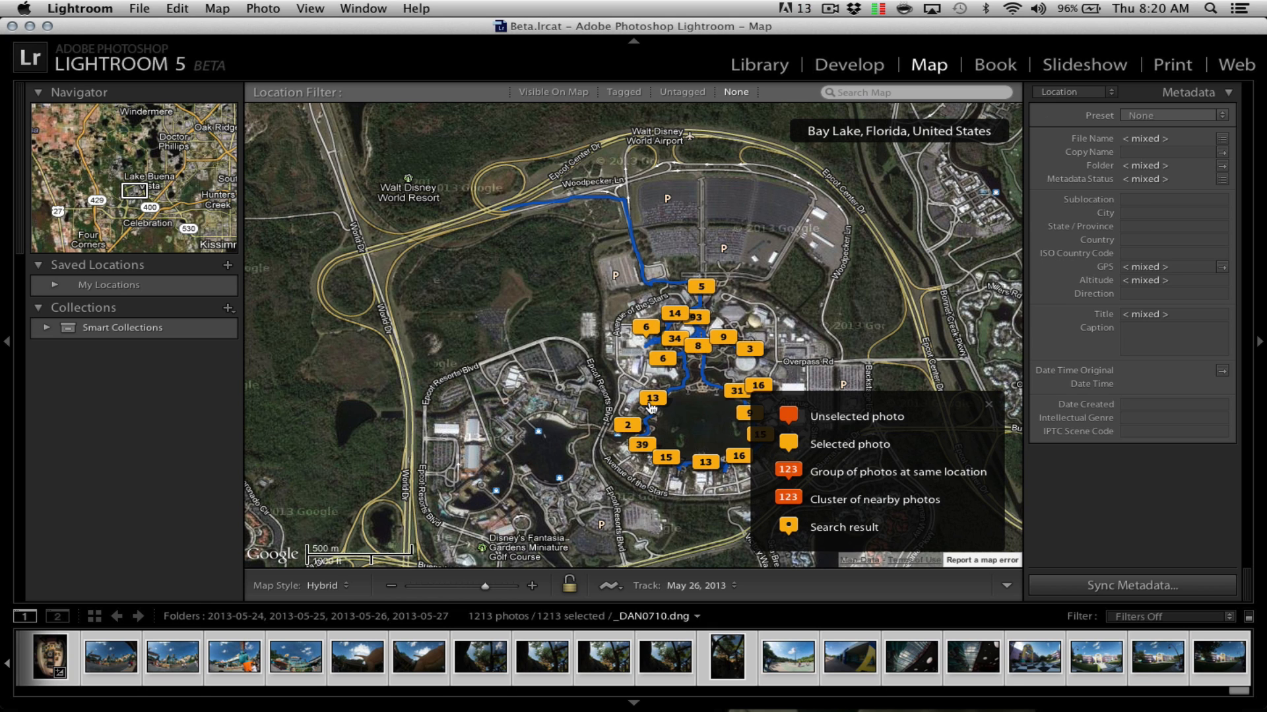
pyautogui.click(633, 427)
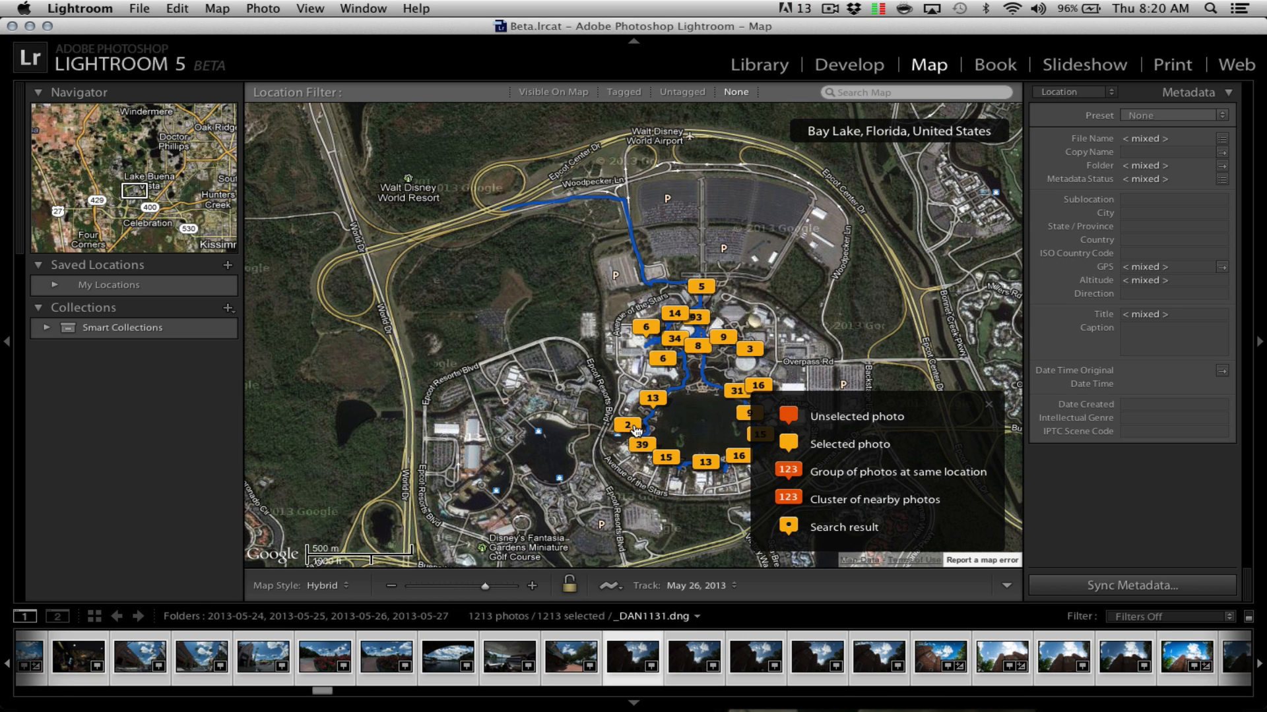
pyautogui.click(640, 454)
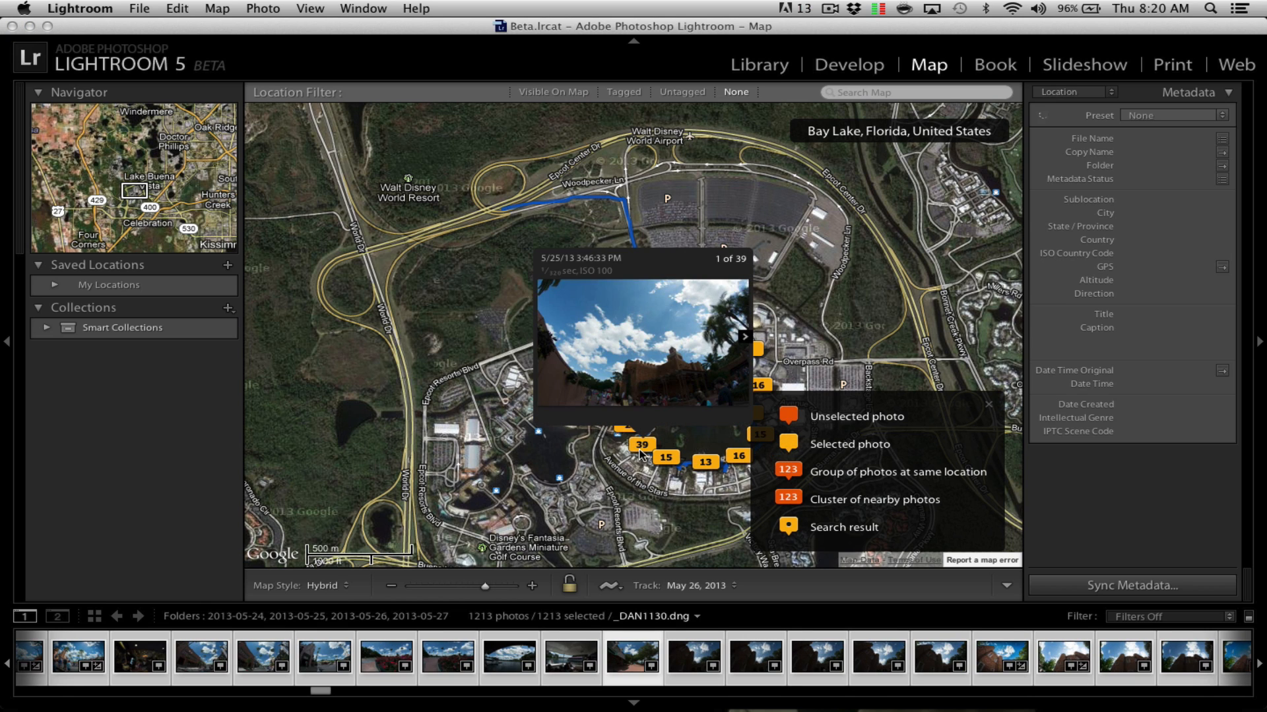
# Load the tracklog file 5_27_2013 6_40AM.gpx and auto-tag all selected photos with its track
pyautogui.click(619, 594)
pyautogui.click(637, 604)
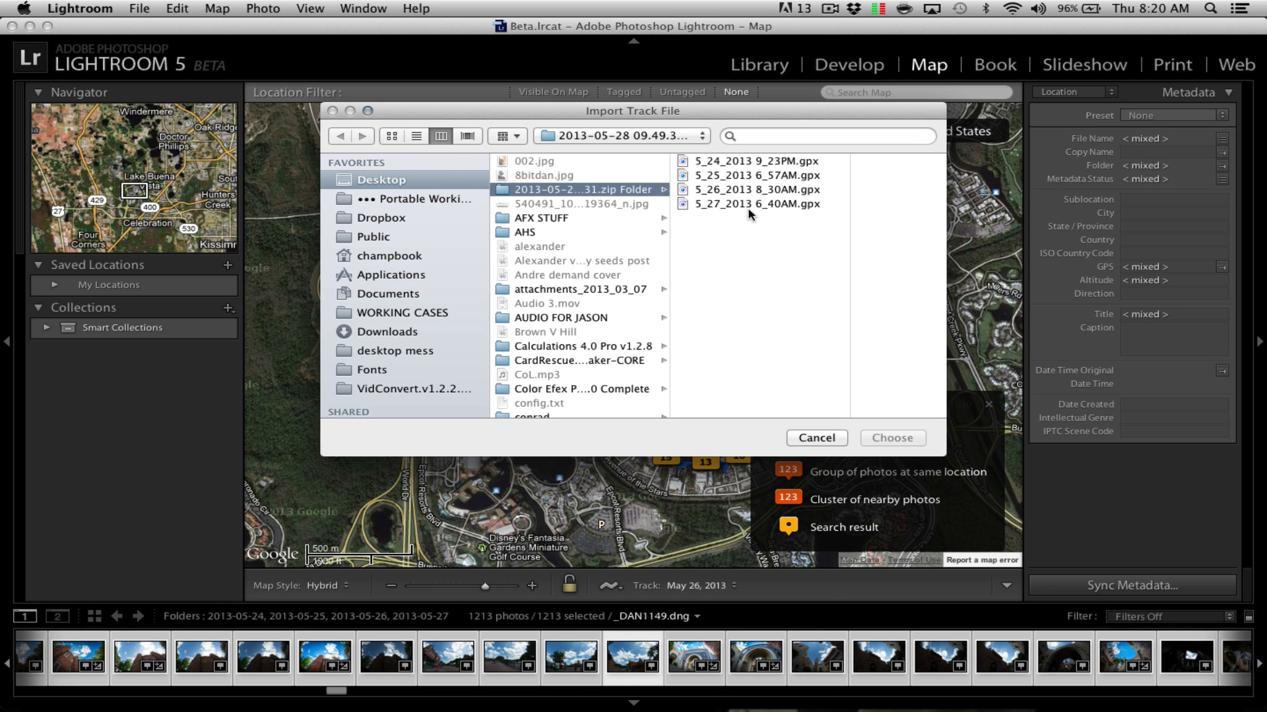
pyautogui.doubleClick(746, 209)
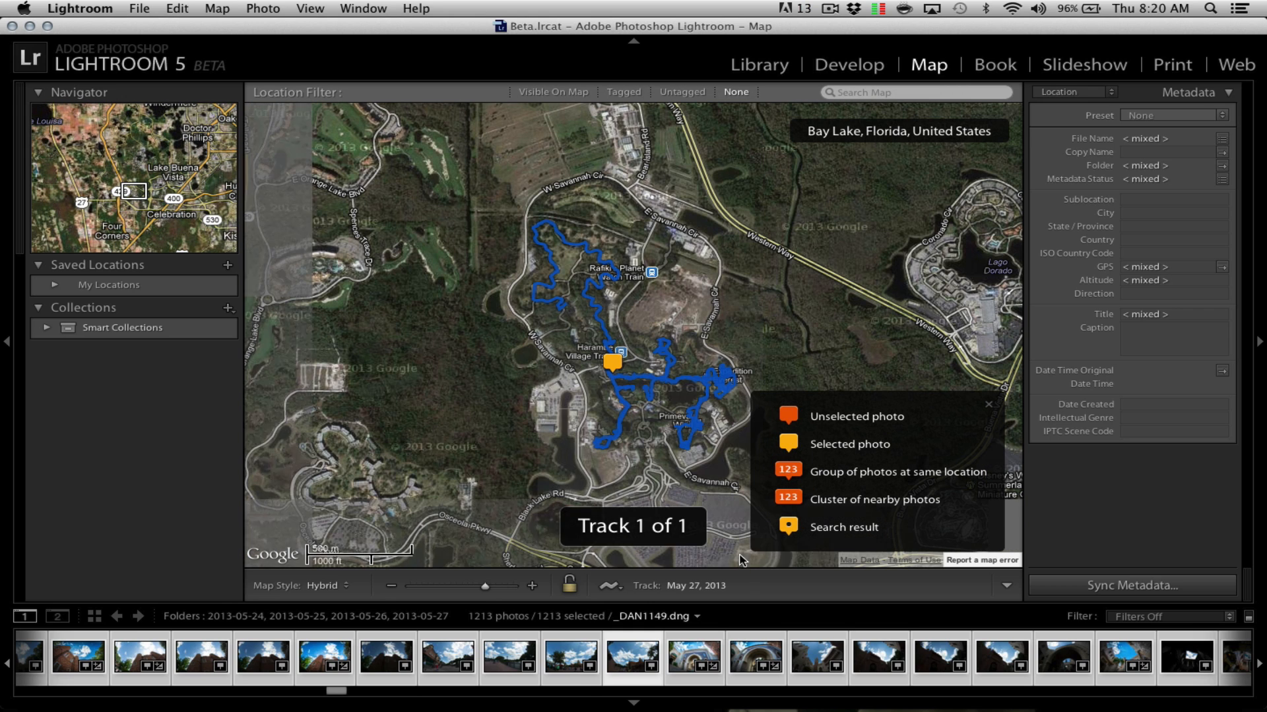
pyautogui.click(700, 614)
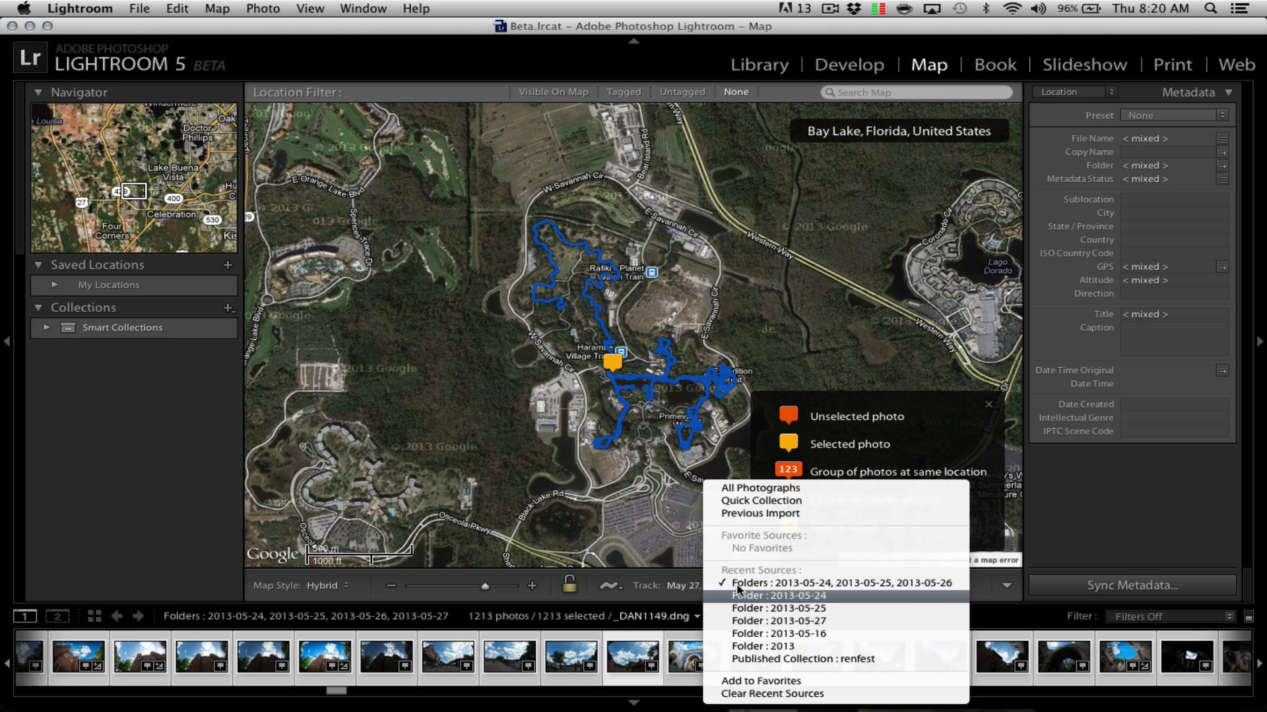
pyautogui.click(627, 592)
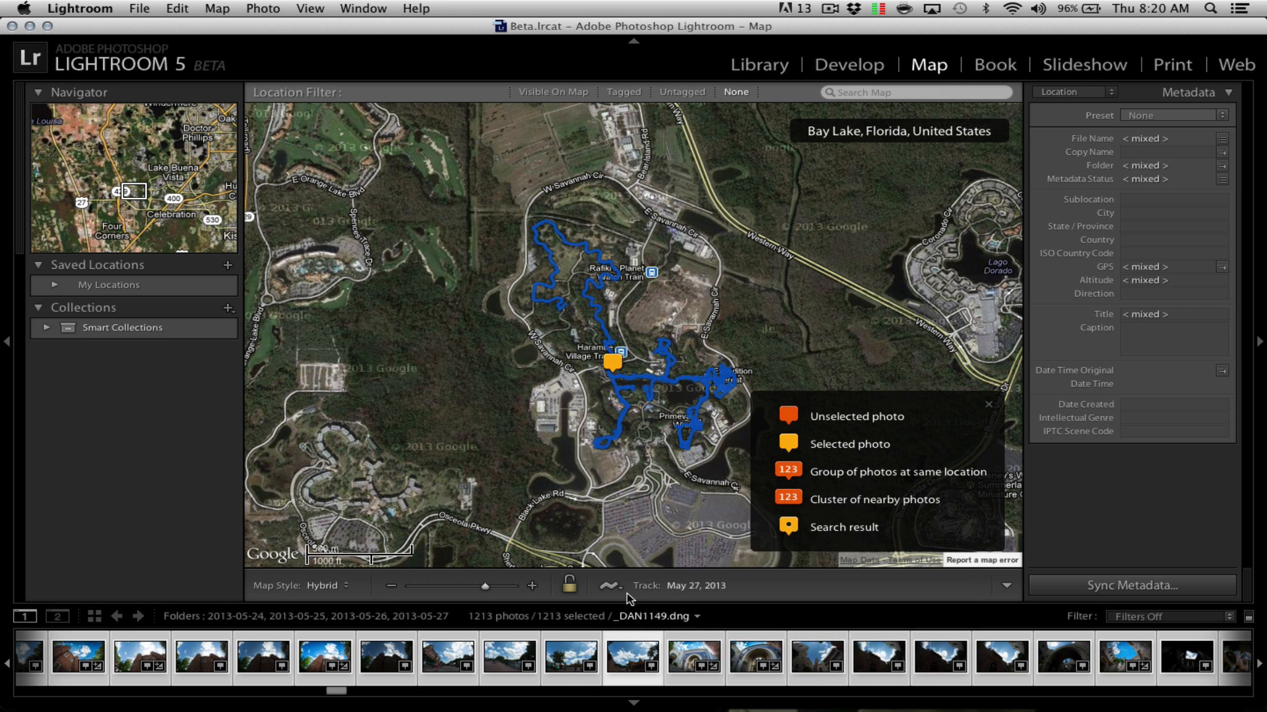
pyautogui.click(627, 592)
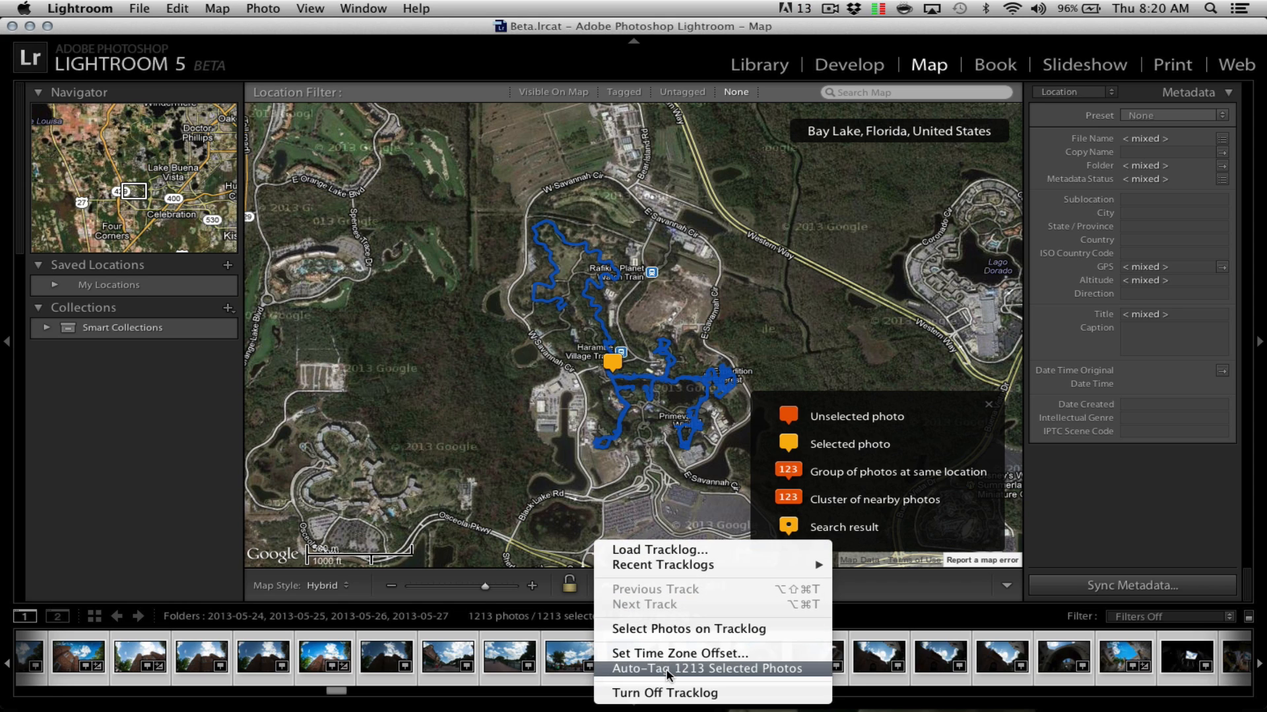
pyautogui.click(663, 669)
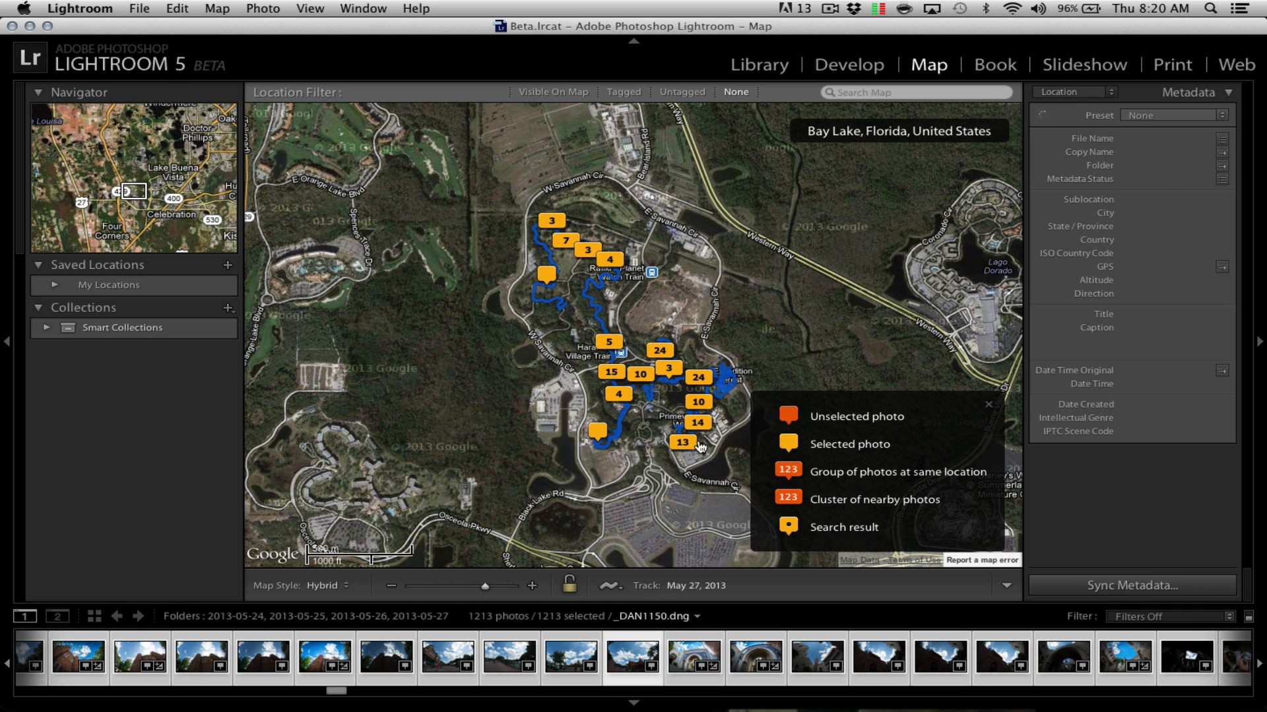
# Preview photos at several markers along the May 27 track and examine the tagged clusters north of Seven Seas Lagoon
pyautogui.click(610, 261)
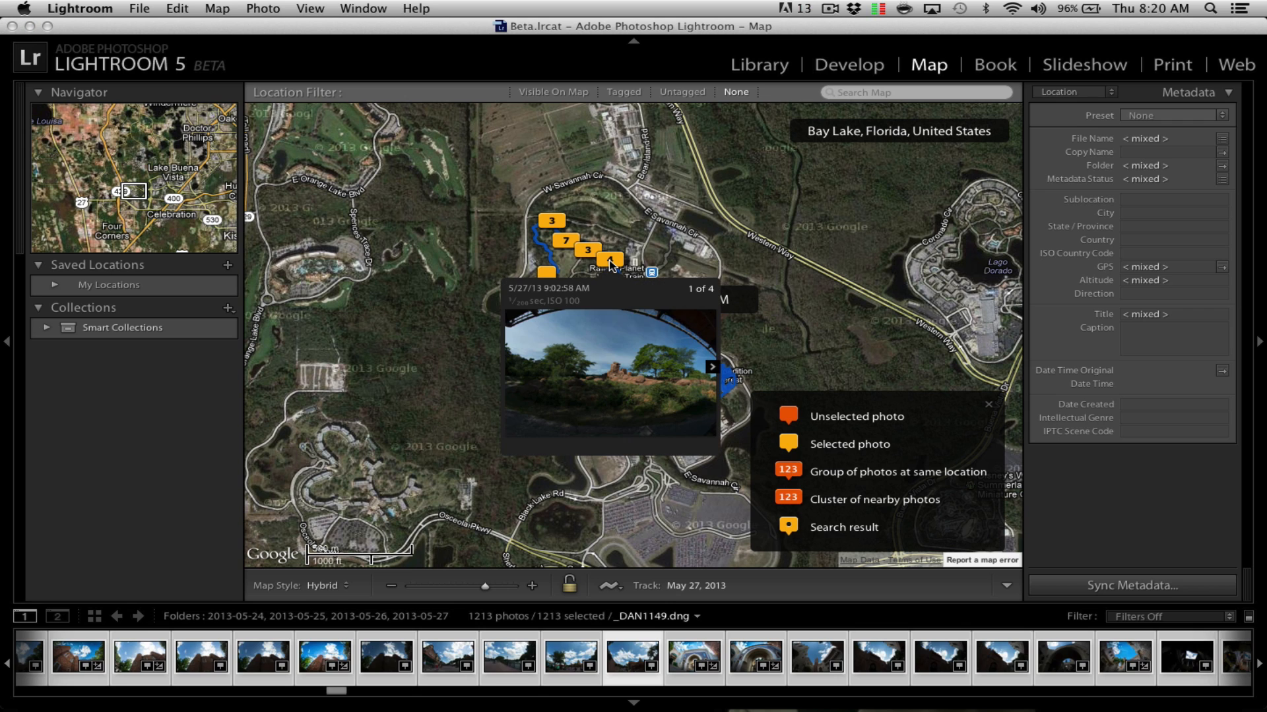
pyautogui.click(571, 244)
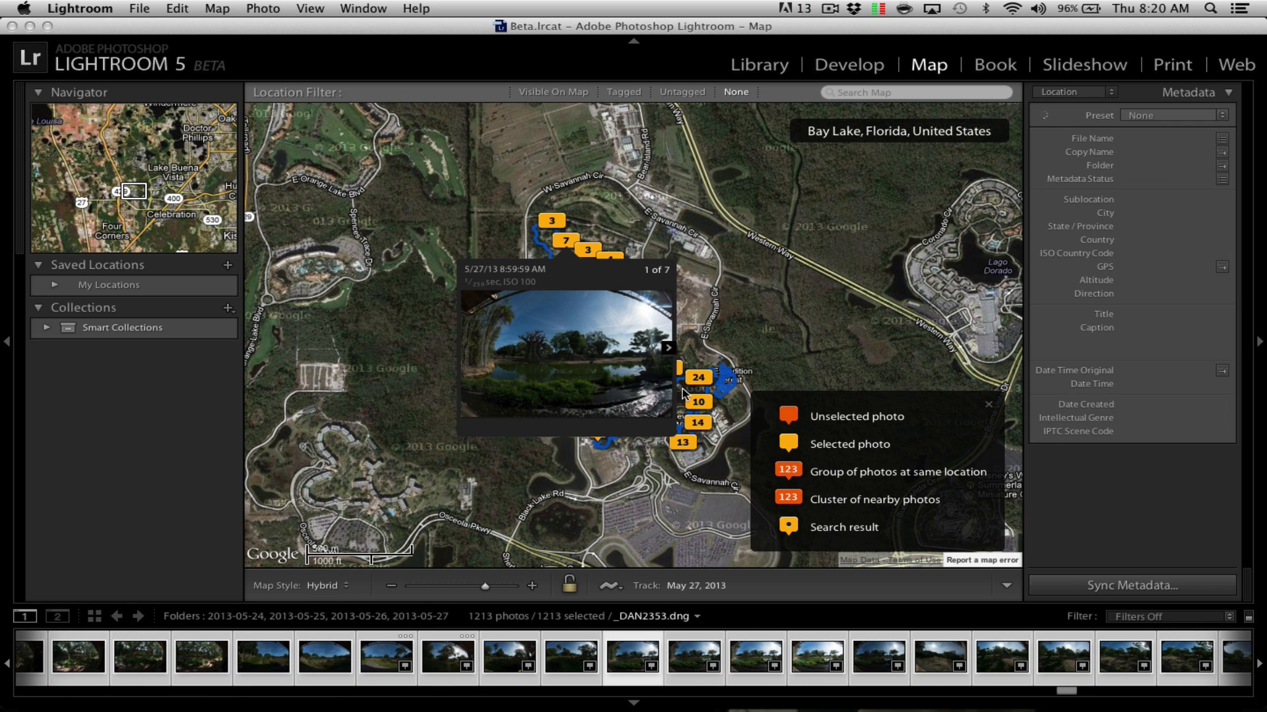
pyautogui.click(701, 379)
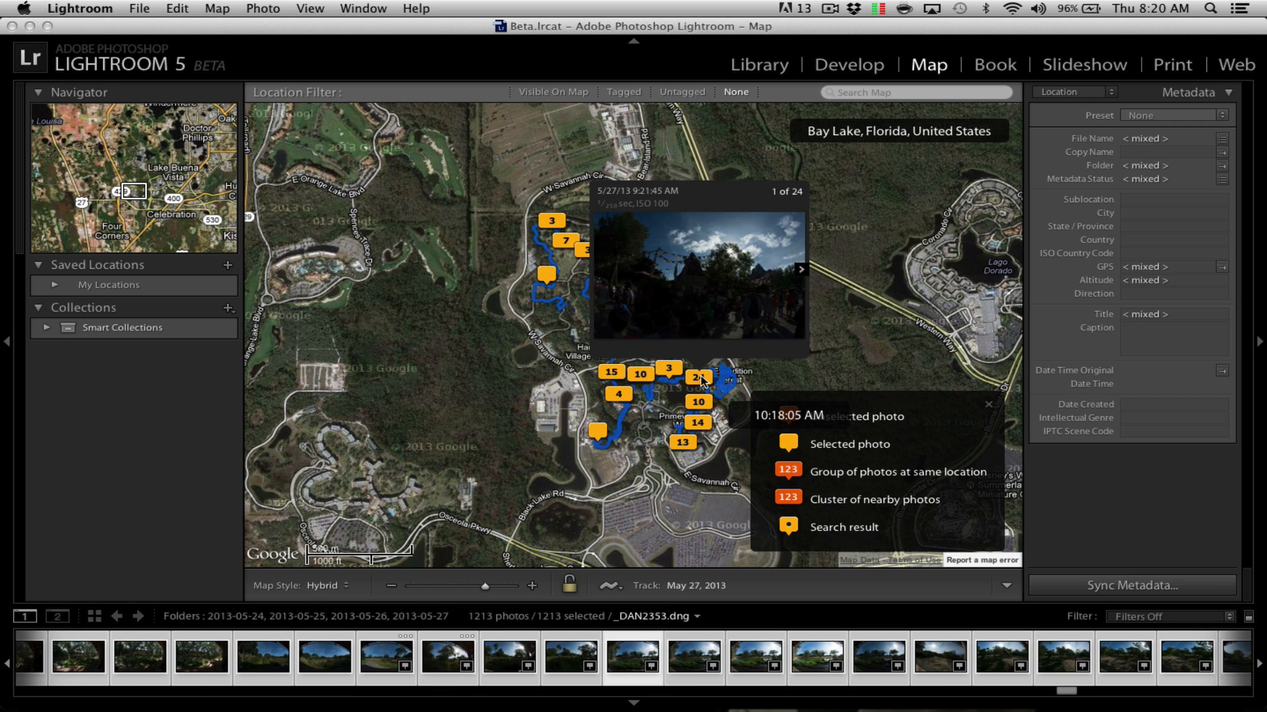
pyautogui.click(686, 432)
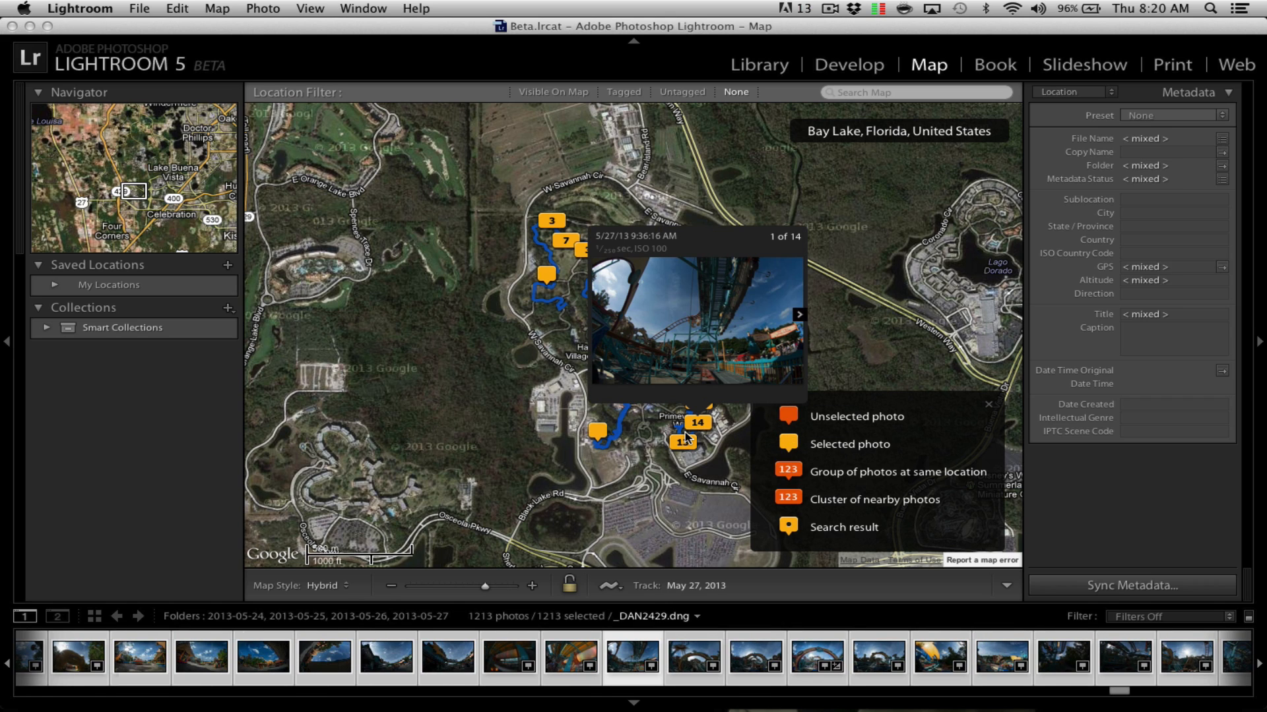
pyautogui.scroll(-3, 469, 327)
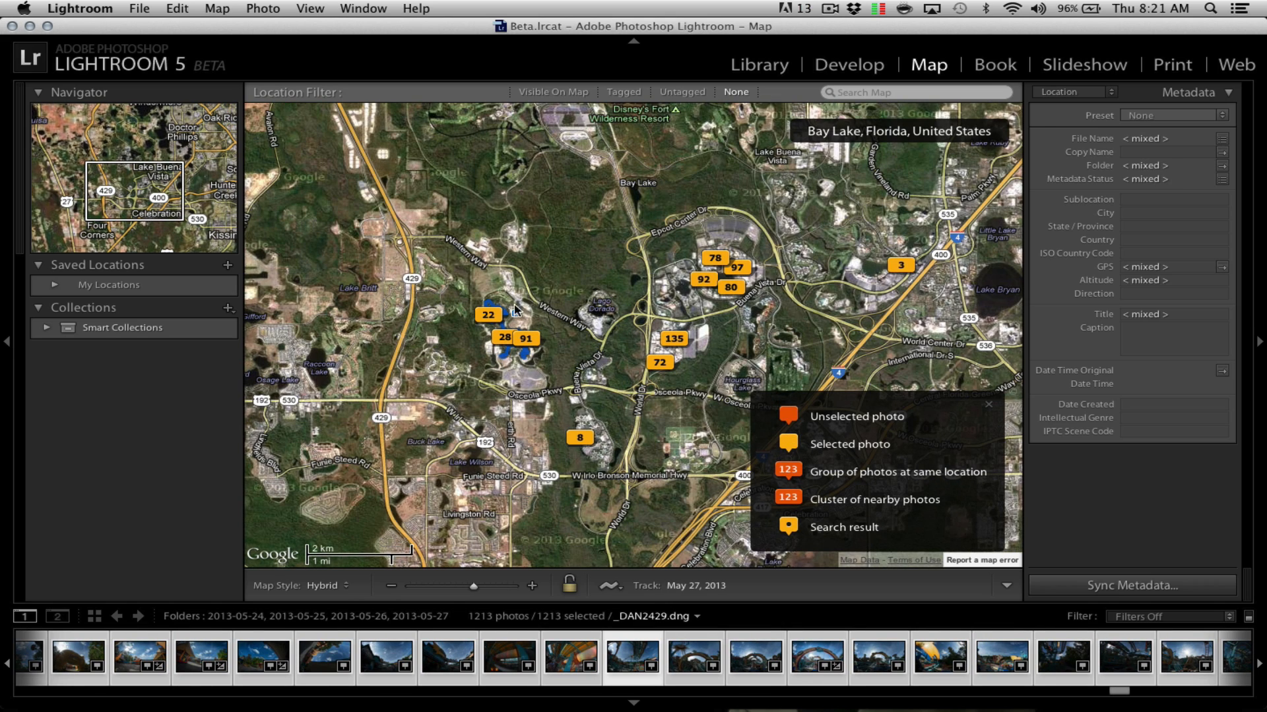
pyautogui.moveTo(469, 327)
pyautogui.mouseDown()
pyautogui.moveTo(379, 231)
pyautogui.moveTo(338, 282)
pyautogui.moveTo(416, 301)
pyautogui.moveTo(527, 285)
pyautogui.moveTo(609, 246)
pyautogui.moveTo(626, 412)
pyautogui.moveTo(599, 467)
pyautogui.mouseUp()
pyautogui.scroll(2, 653, 240)
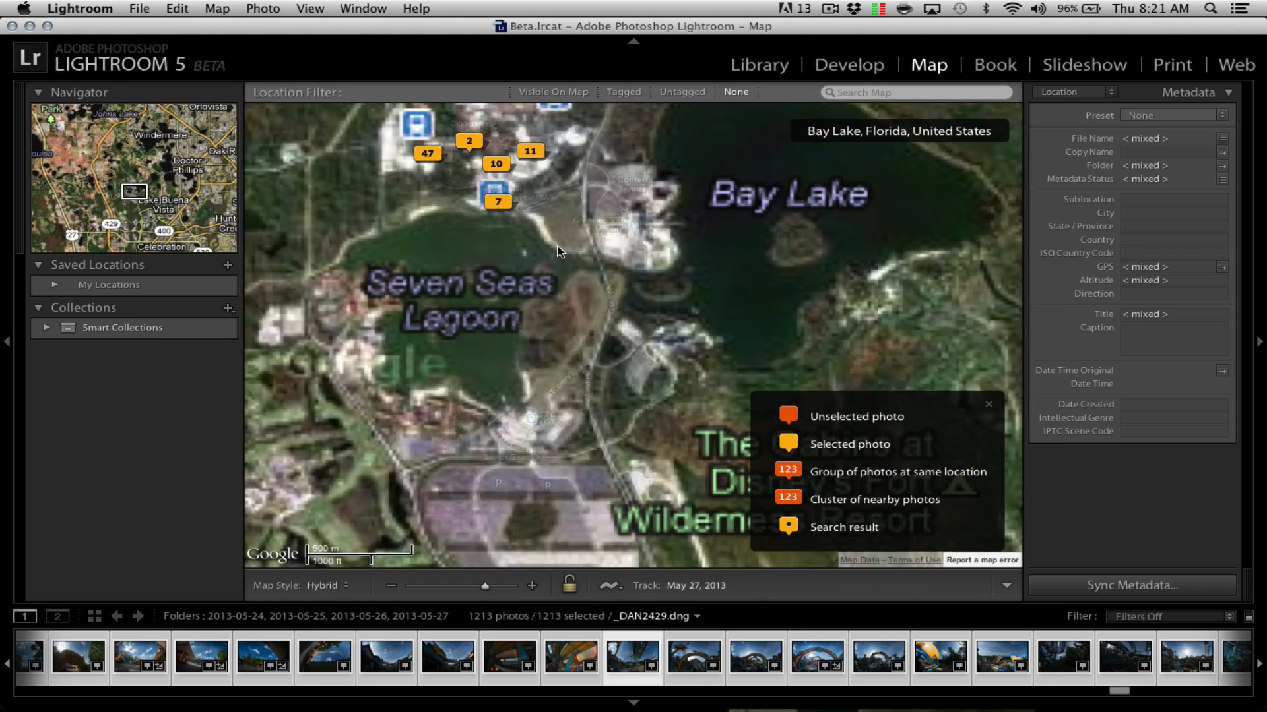
# Examine the tagged photo markers around Main Street and Tomorrowland up close, previewing the photos at several of them
pyautogui.moveTo(529, 152); pyautogui.dragTo(529, 244)
pyautogui.scroll(2, 529, 244)
pyautogui.scroll(2, 529, 244)
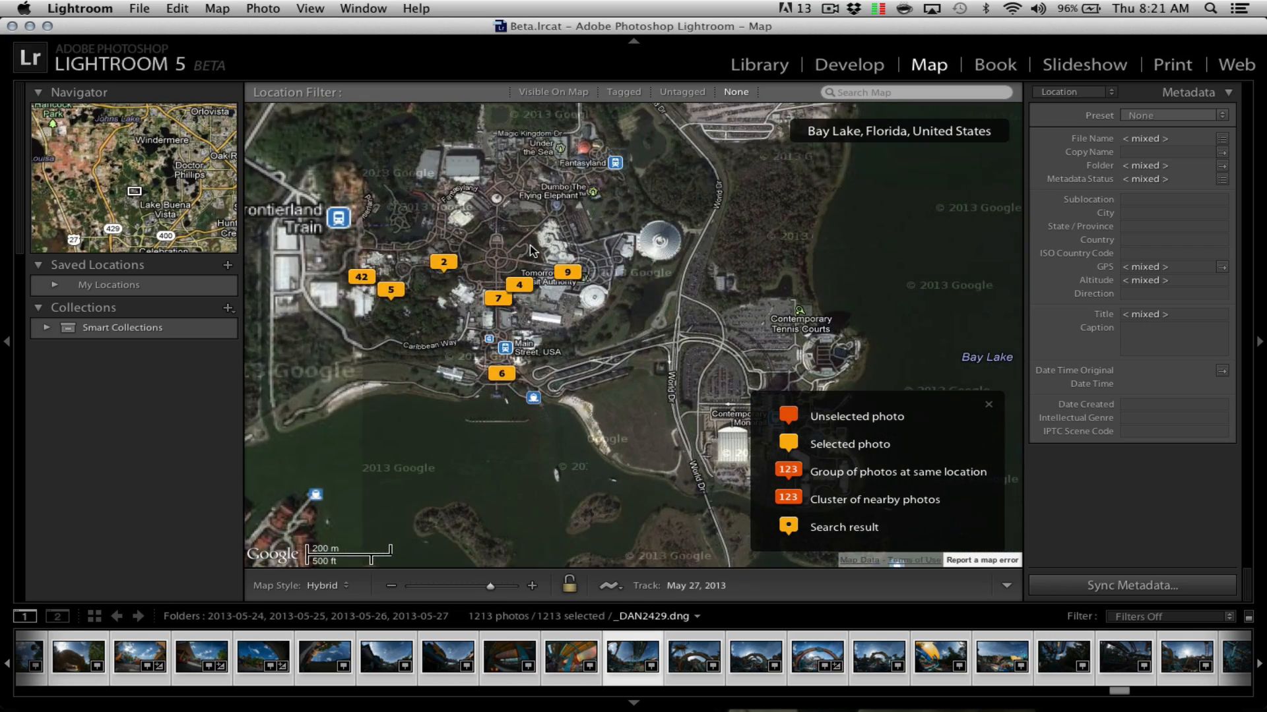
pyautogui.scroll(1, 502, 294)
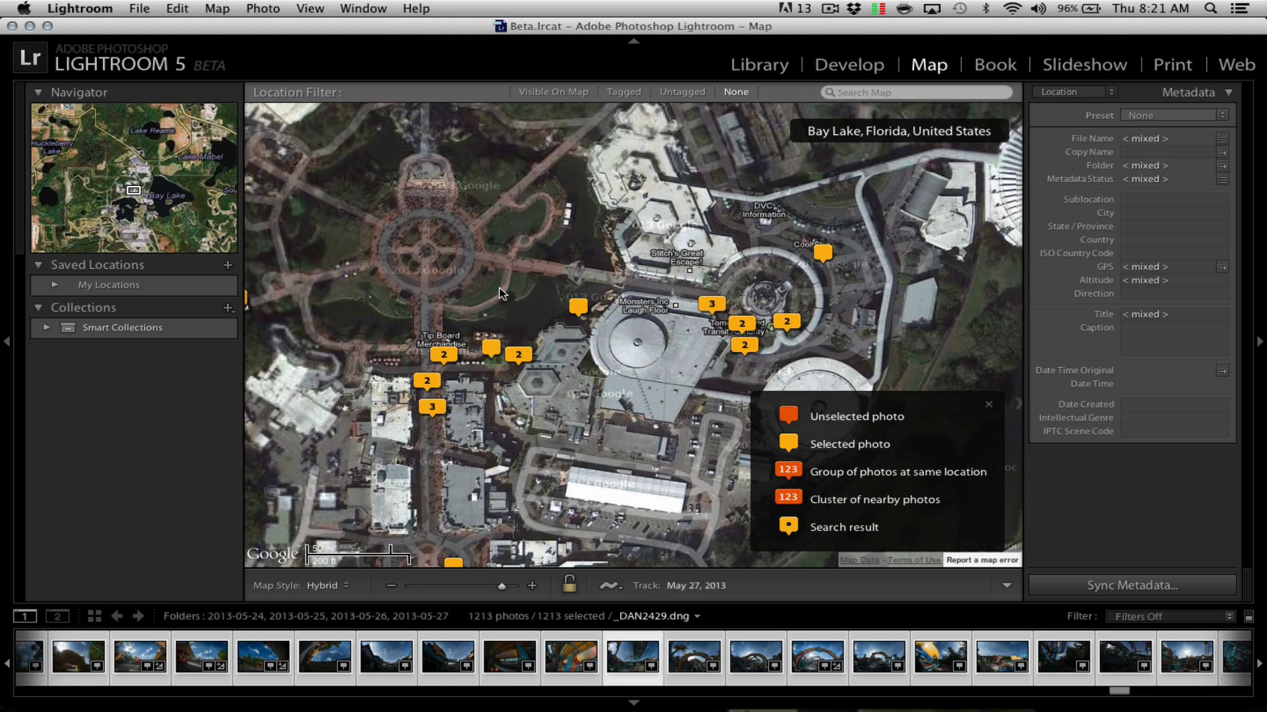
pyautogui.scroll(1, 476, 292)
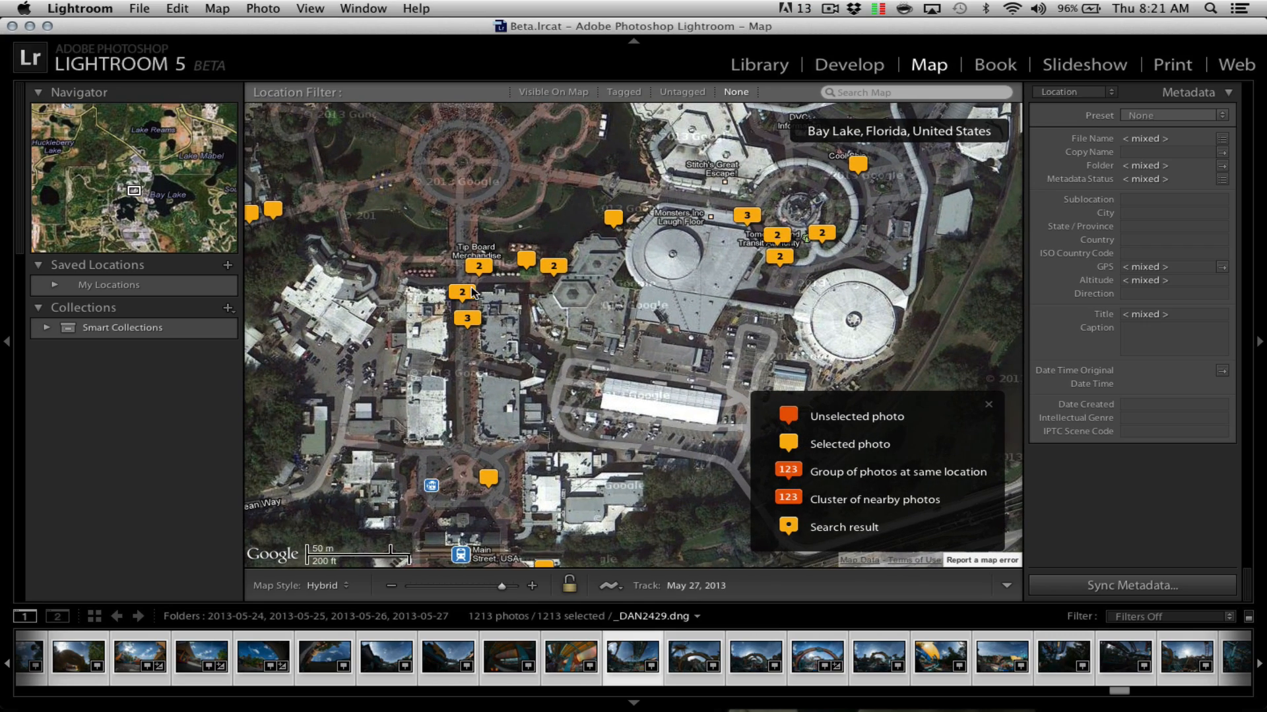
pyautogui.click(472, 290)
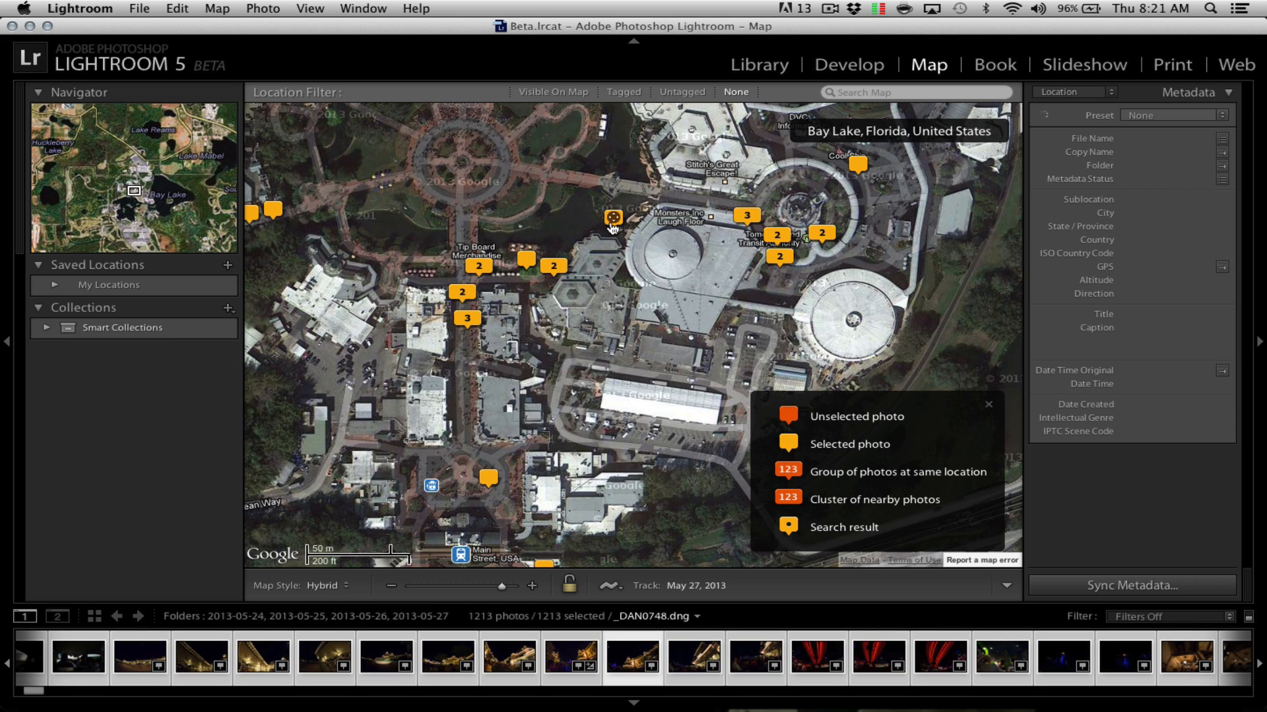
pyautogui.moveTo(613, 226)
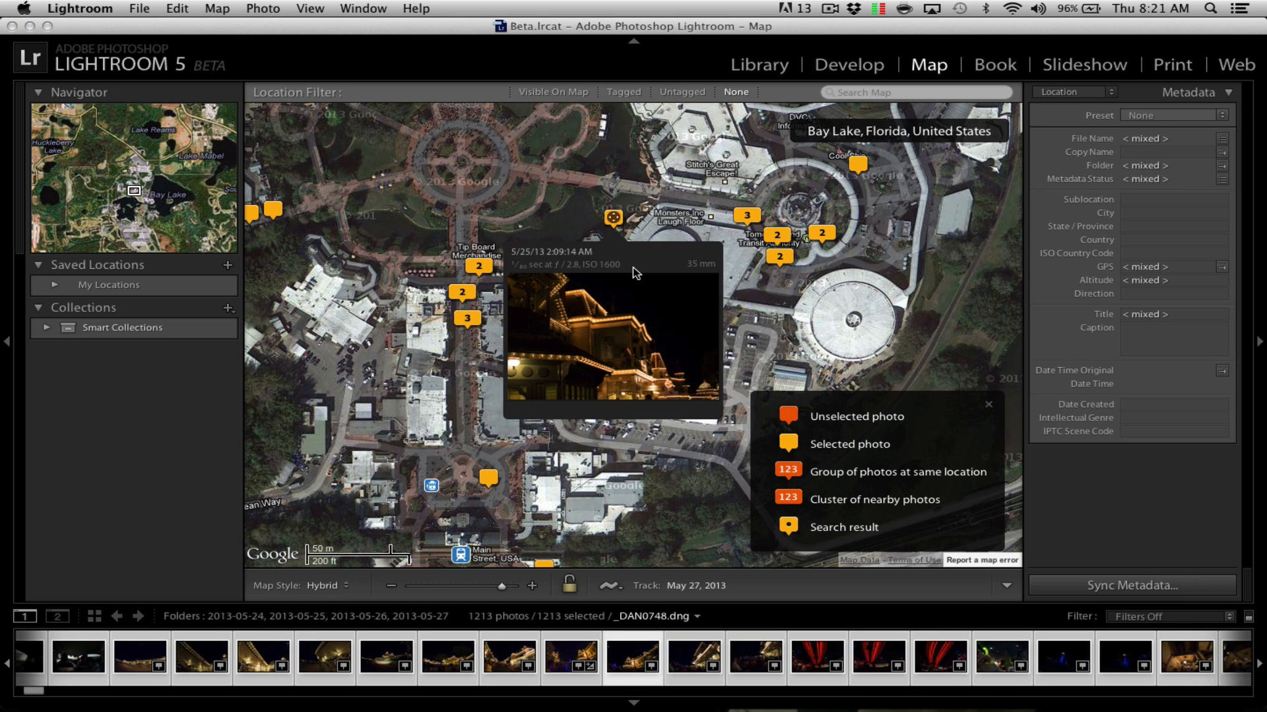
pyautogui.click(746, 217)
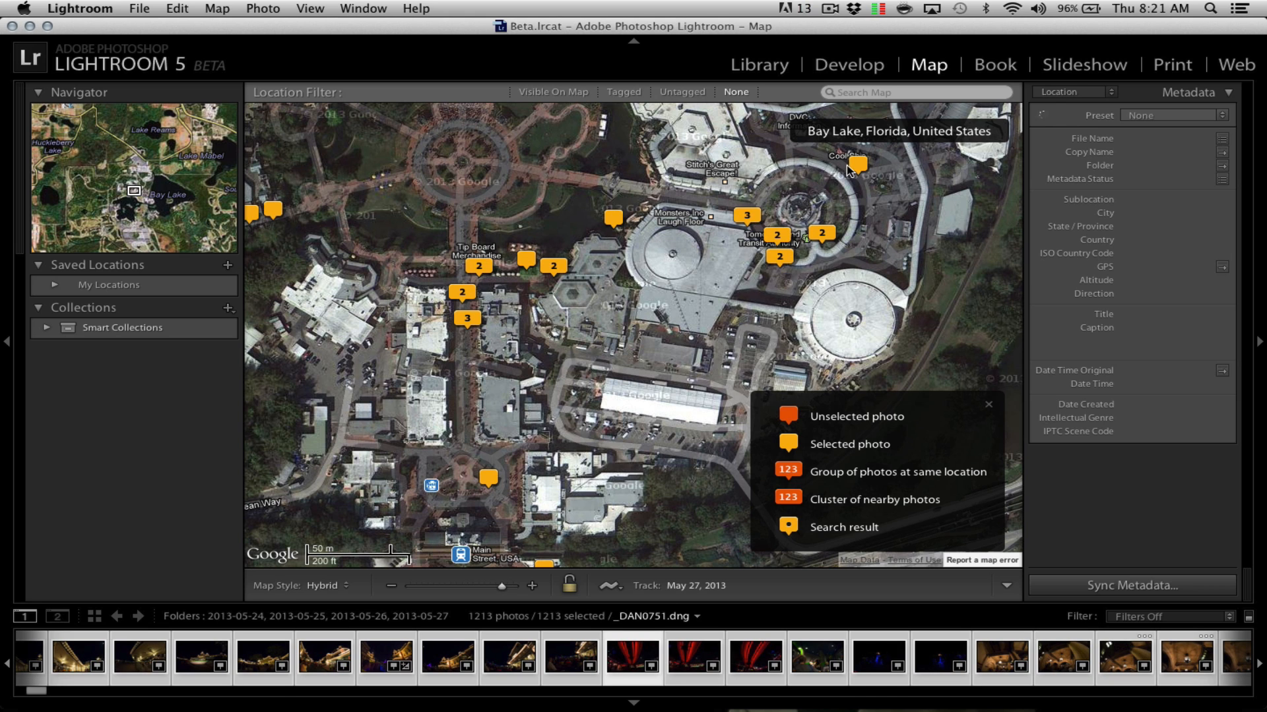
pyautogui.moveTo(858, 168)
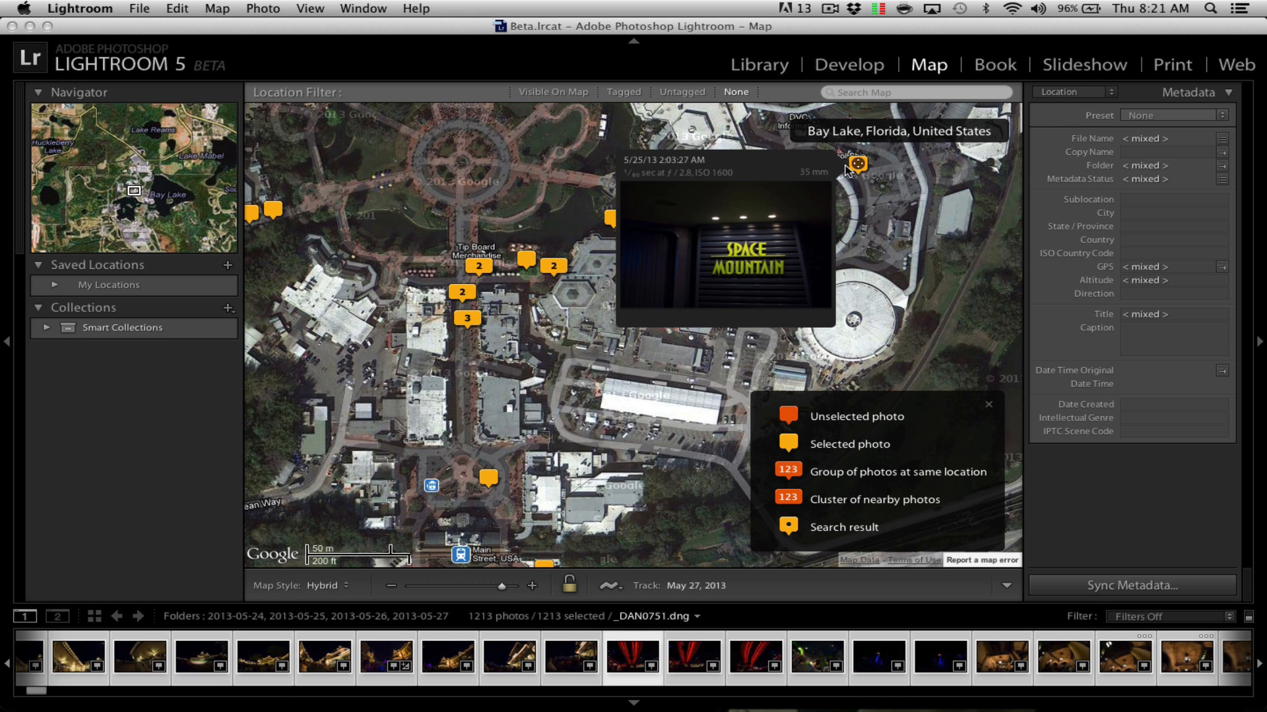
# Preview the photo at the western of the two Adventureland markers and clear the photo selection
pyautogui.moveTo(512, 157); pyautogui.dragTo(790, 283)
pyautogui.scroll(1, 550, 377)
pyautogui.scroll(1, 553, 381)
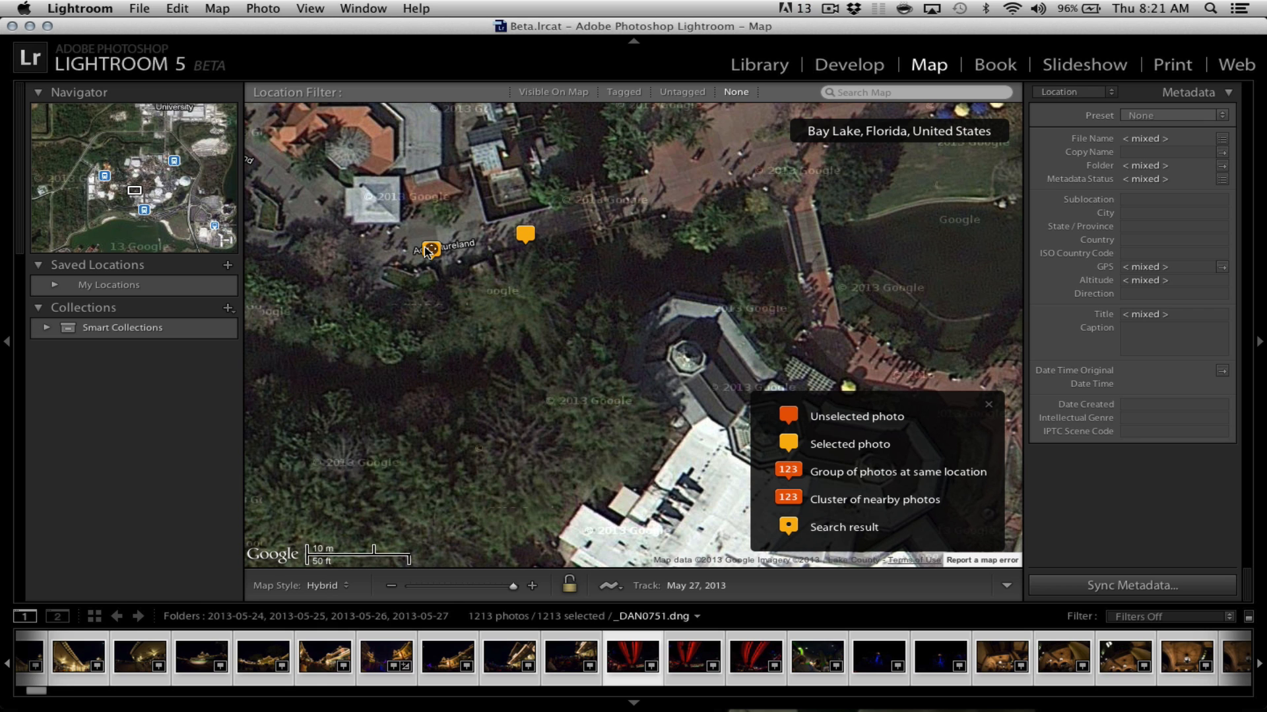
pyautogui.click(430, 249)
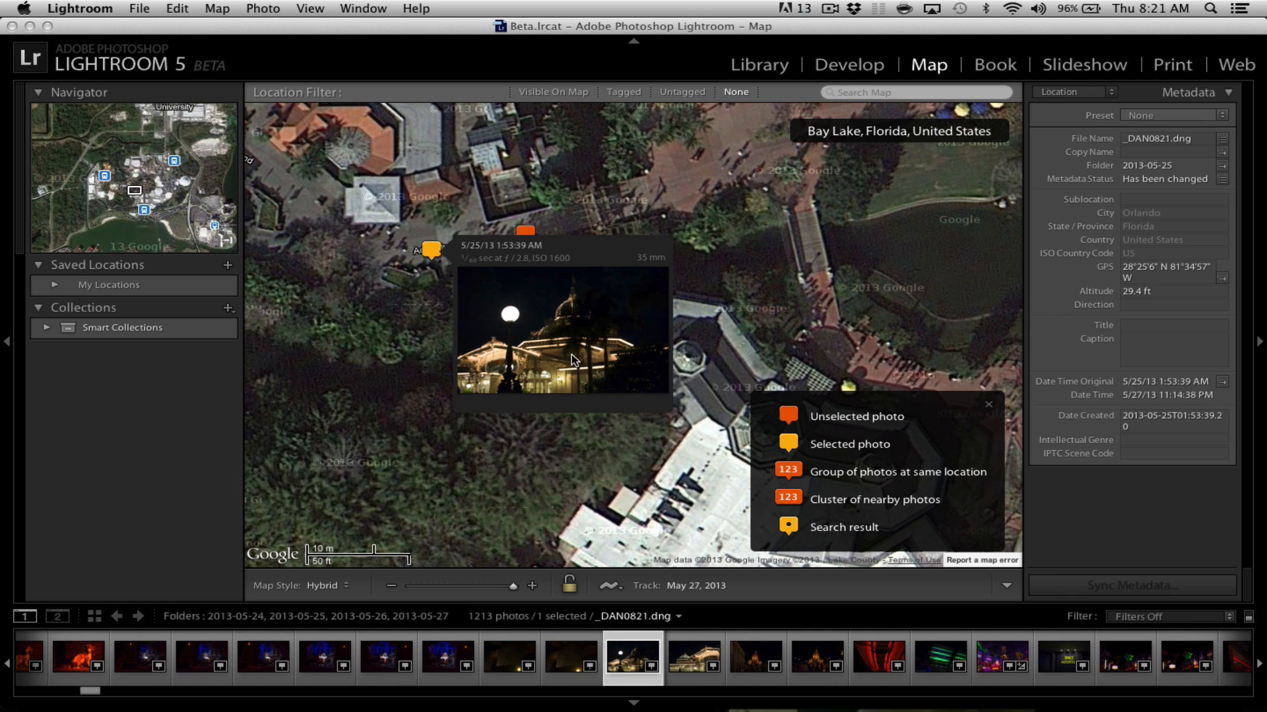
pyautogui.click(343, 368)
# Preview the photo groups tagged around Pirates of the Caribbean and Jungle Cruise to check their map locations
pyautogui.scroll(-1, 343, 366)
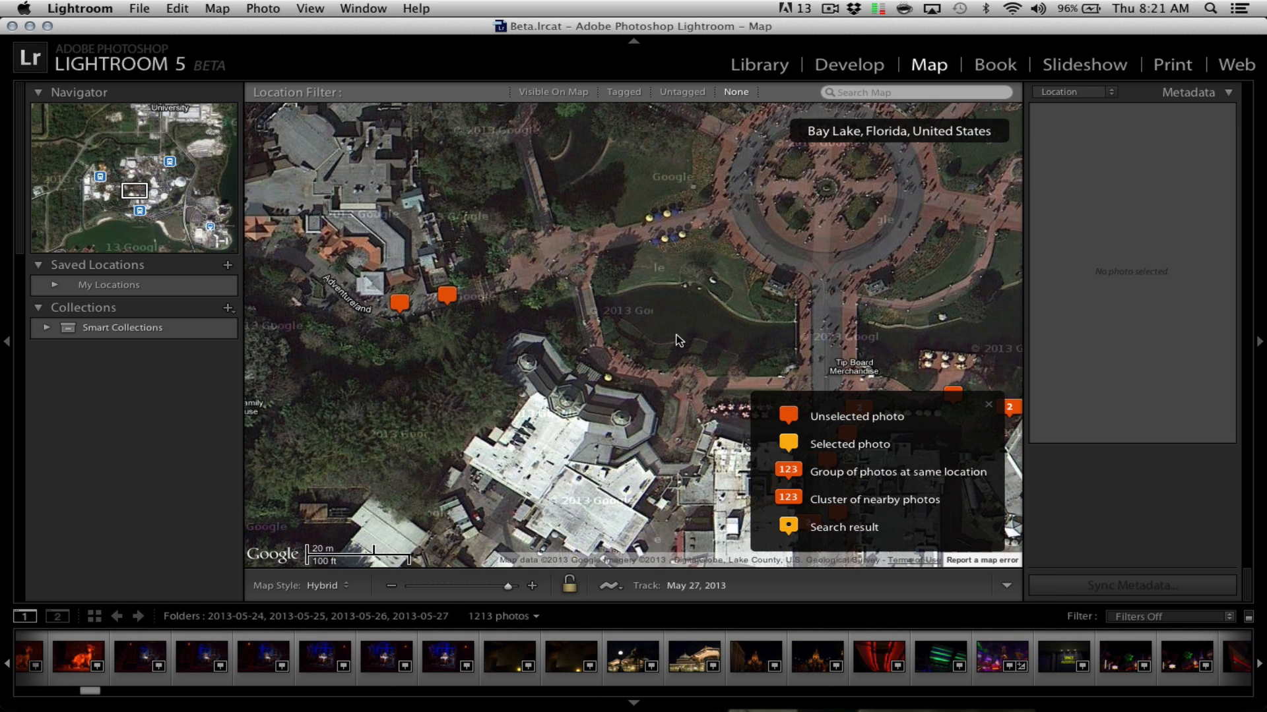
pyautogui.moveTo(541, 399); pyautogui.dragTo(1055, 442)
pyautogui.moveTo(424, 376)
pyautogui.mouseDown()
pyautogui.moveTo(563, 231)
pyautogui.moveTo(565, 257)
pyautogui.mouseUp()
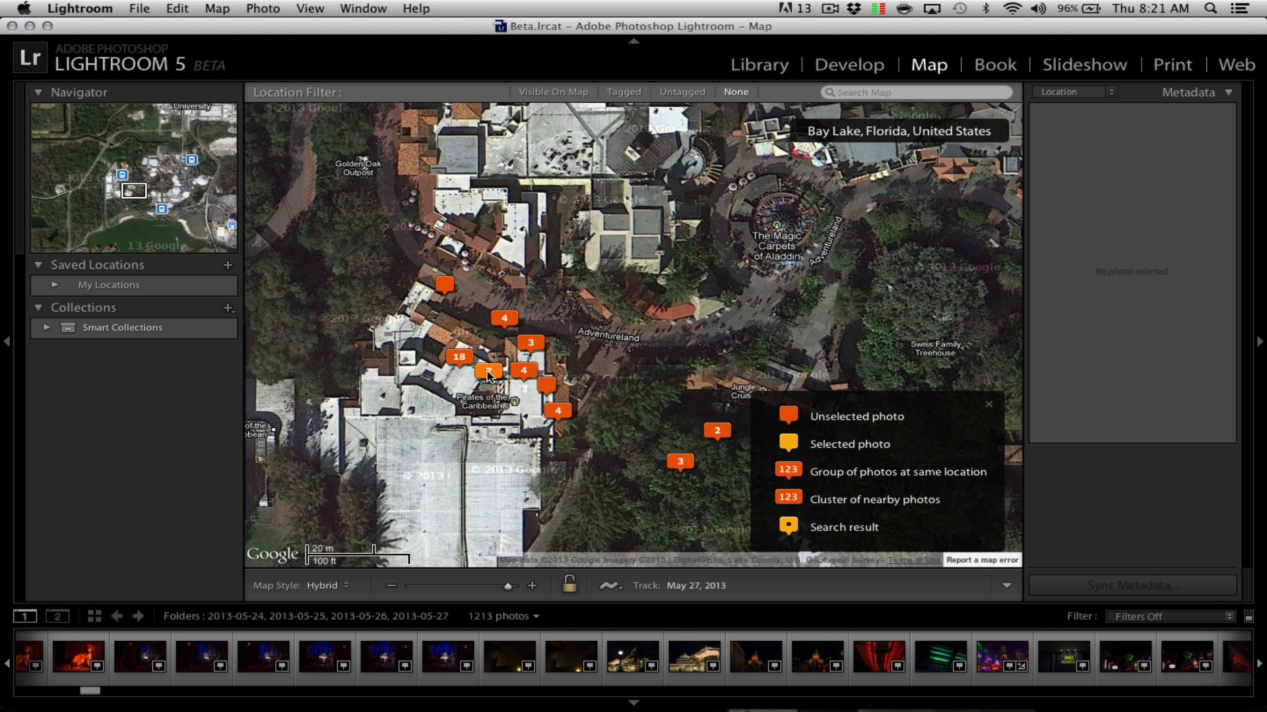
pyautogui.moveTo(489, 375)
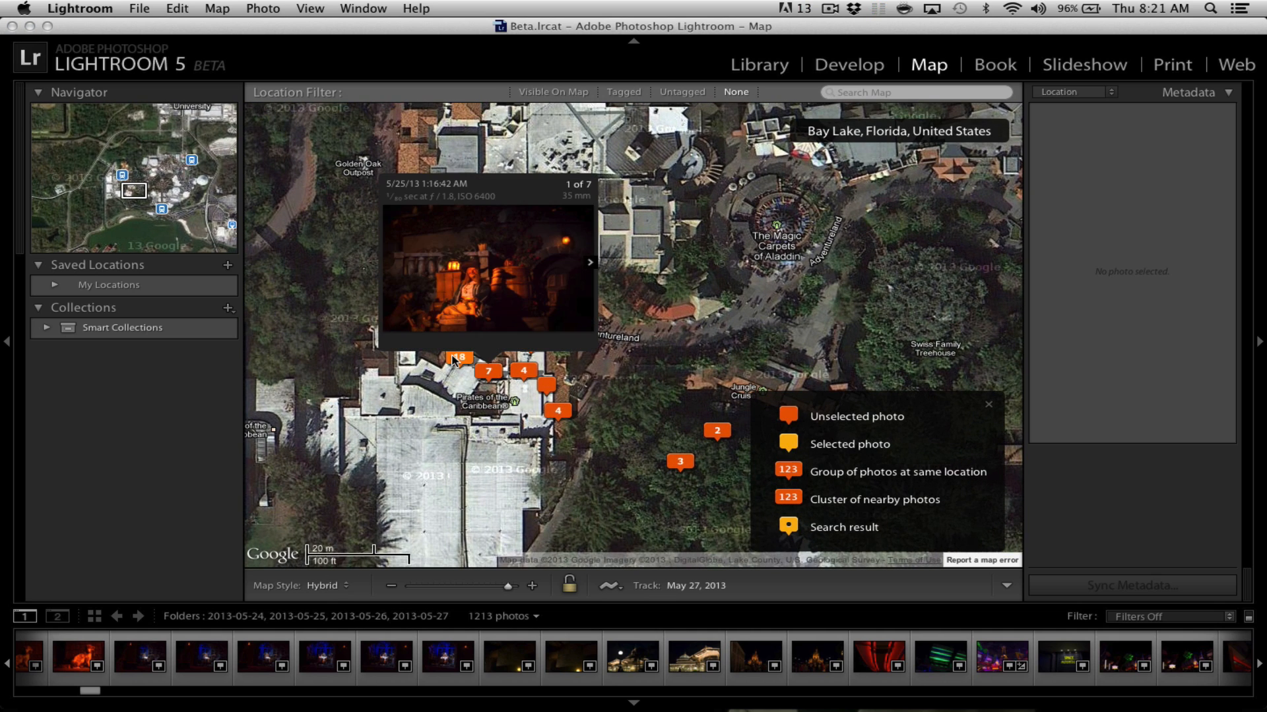
pyautogui.moveTo(454, 360)
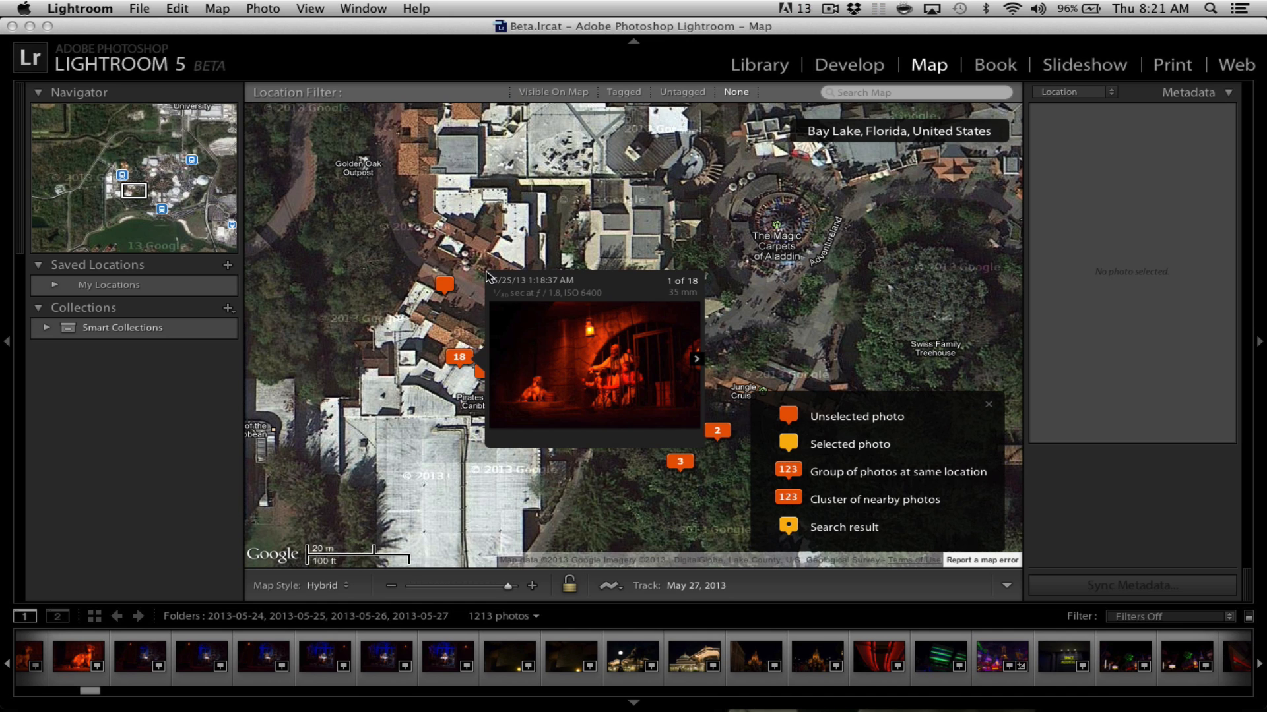
pyautogui.moveTo(504, 317)
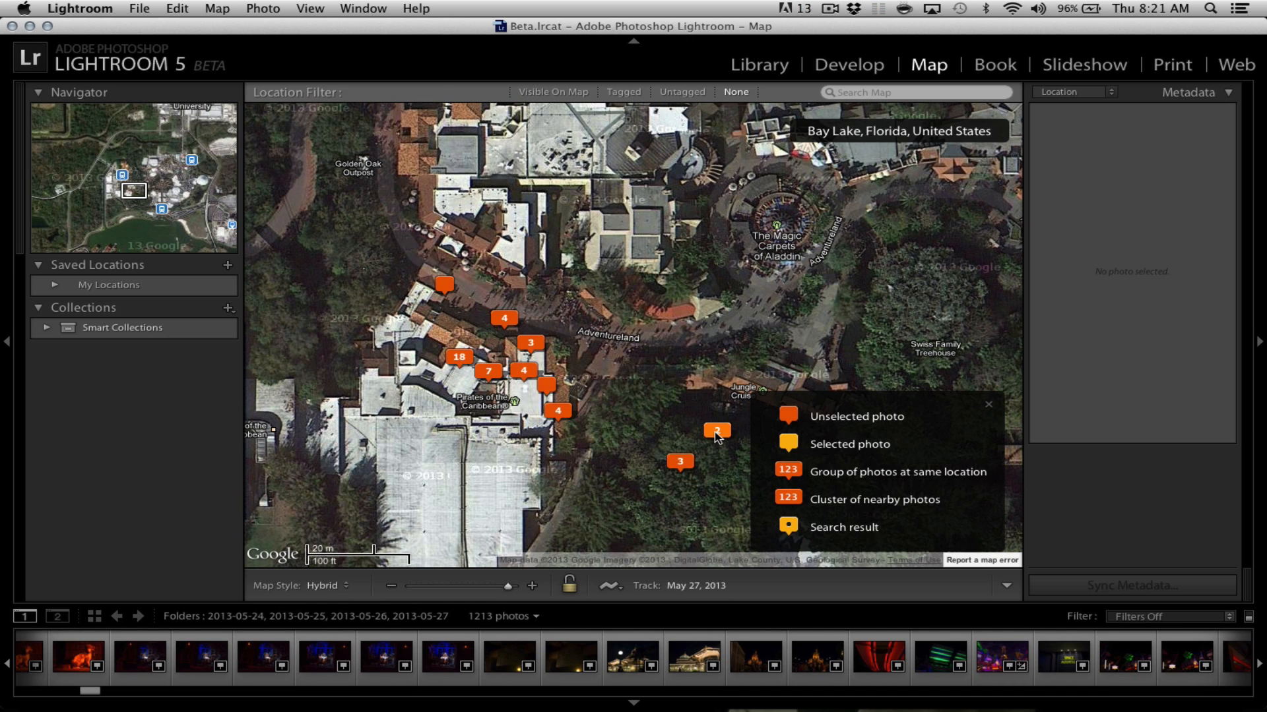
pyautogui.moveTo(718, 437)
pyautogui.moveTo(684, 467)
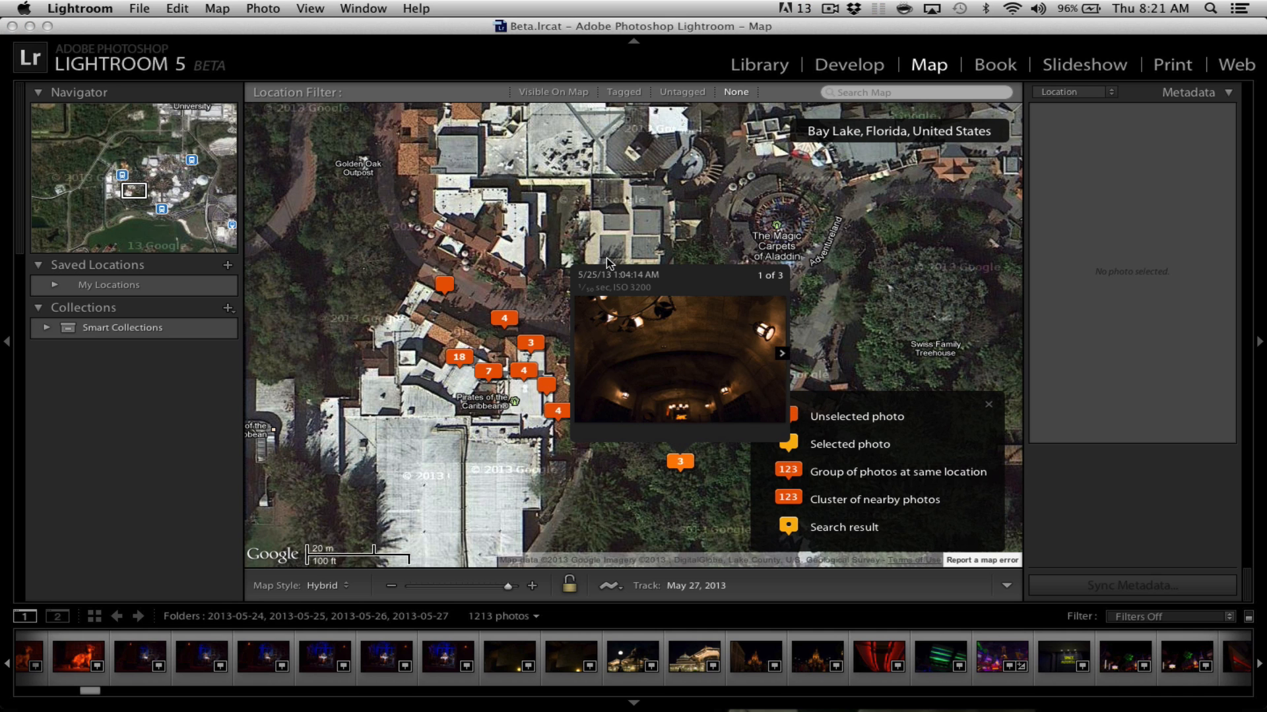
# Examine the wider map north of Adventureland, around Big Thunder Mountain Railroad and Frontierland
pyautogui.scroll(-1, 521, 206)
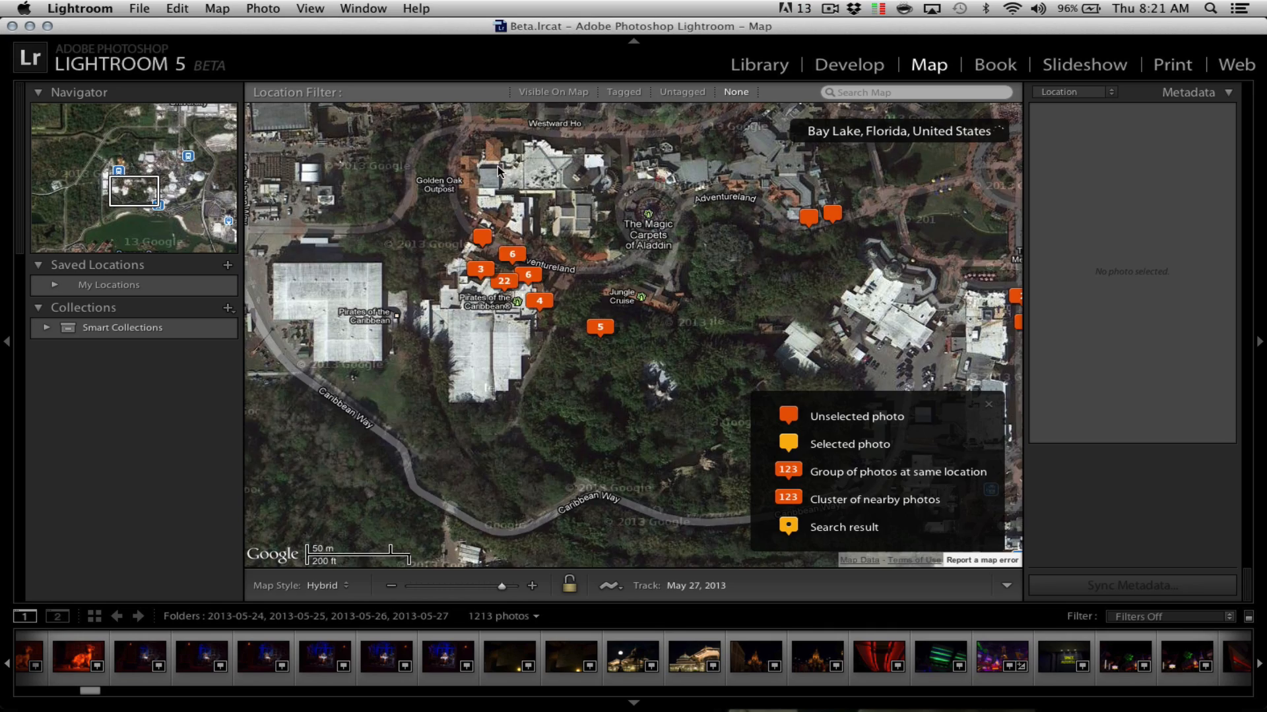
pyautogui.moveTo(521, 206); pyautogui.dragTo(590, 643)
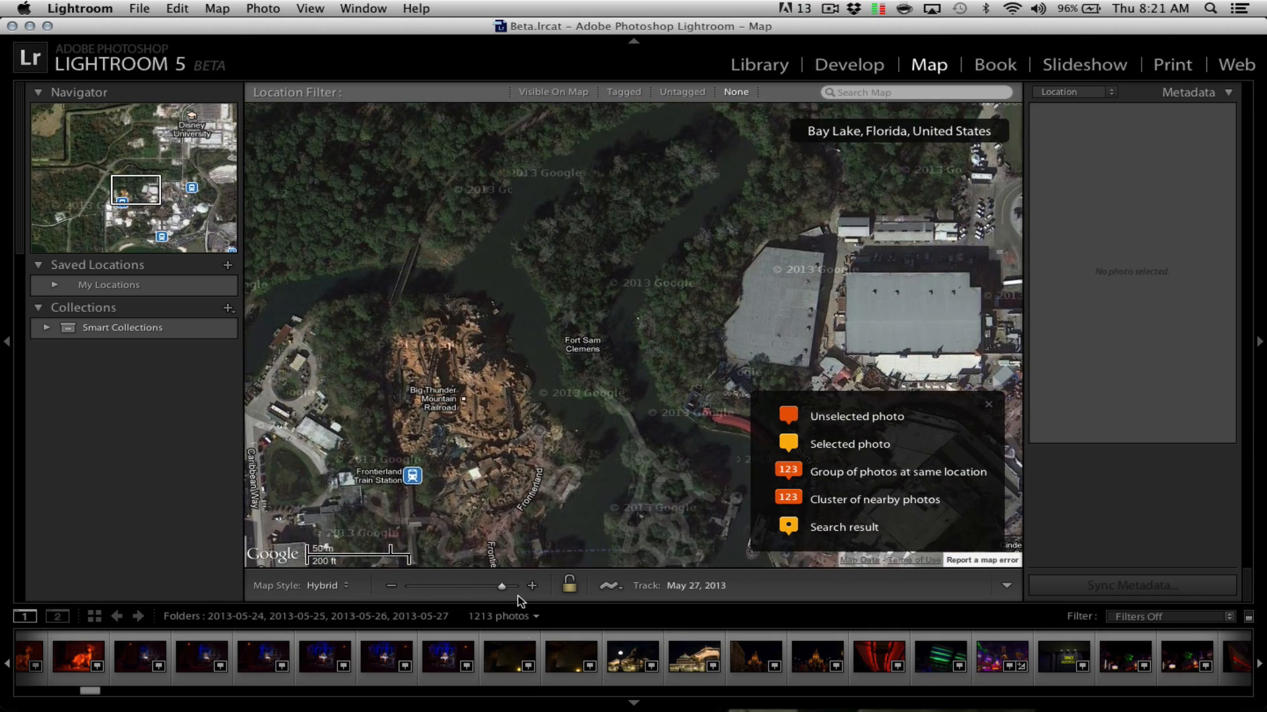
pyautogui.scroll(-1, 498, 404)
pyautogui.moveTo(614, 385); pyautogui.dragTo(429, 148)
pyautogui.moveTo(608, 285); pyautogui.dragTo(566, 233)
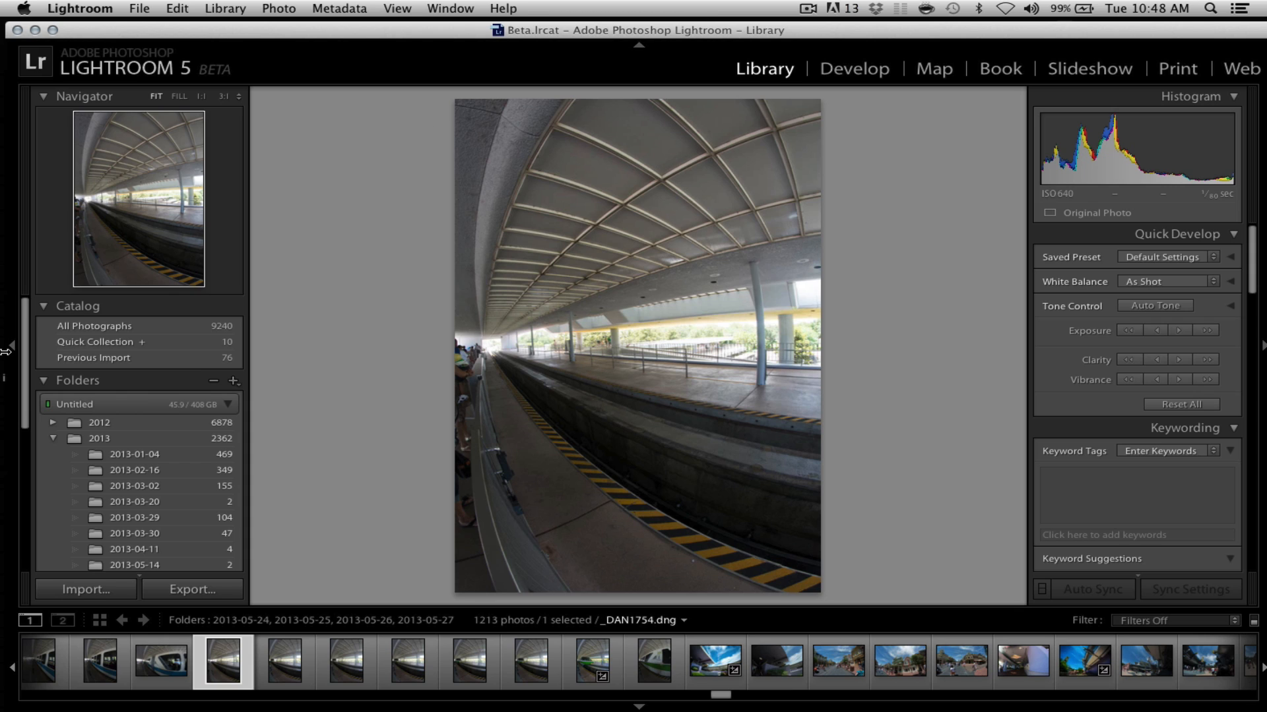
# Hide both side panels, the module picker and the filmstrip so only the photo is shown in the Library
pyautogui.click(1262, 346)
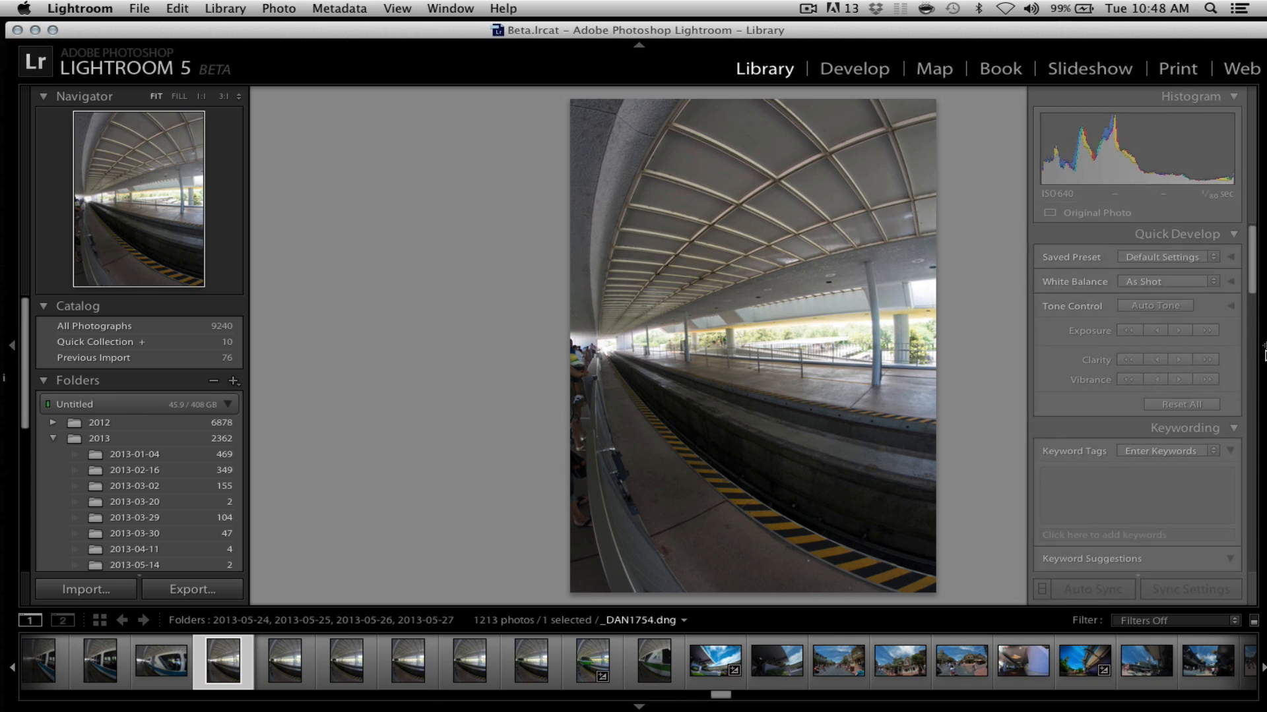
pyautogui.press('F5')
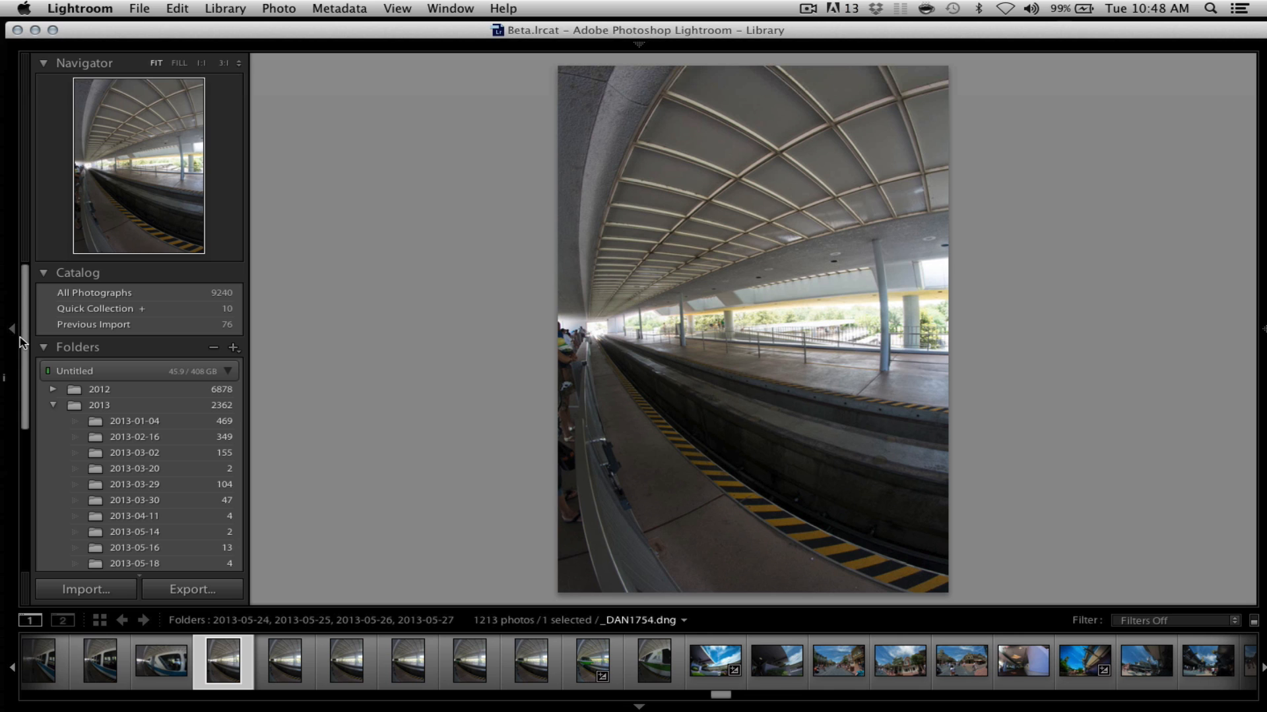
pyautogui.click(13, 329)
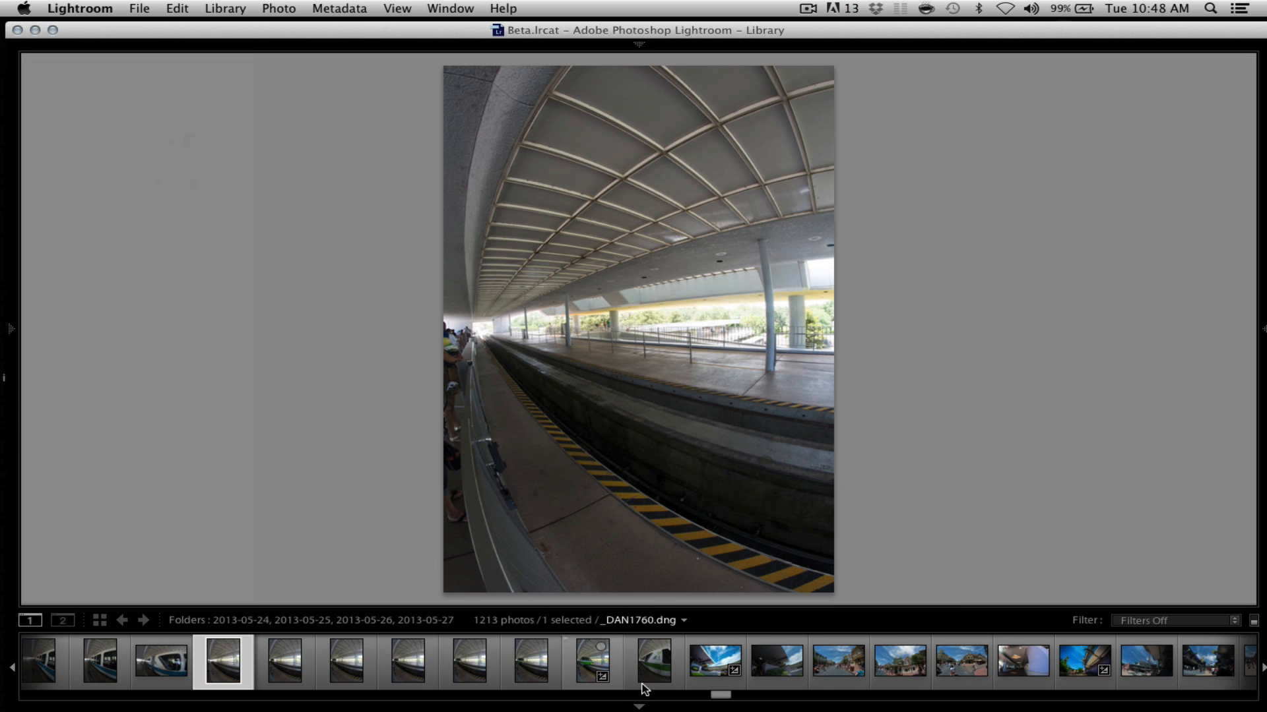
pyautogui.click(638, 706)
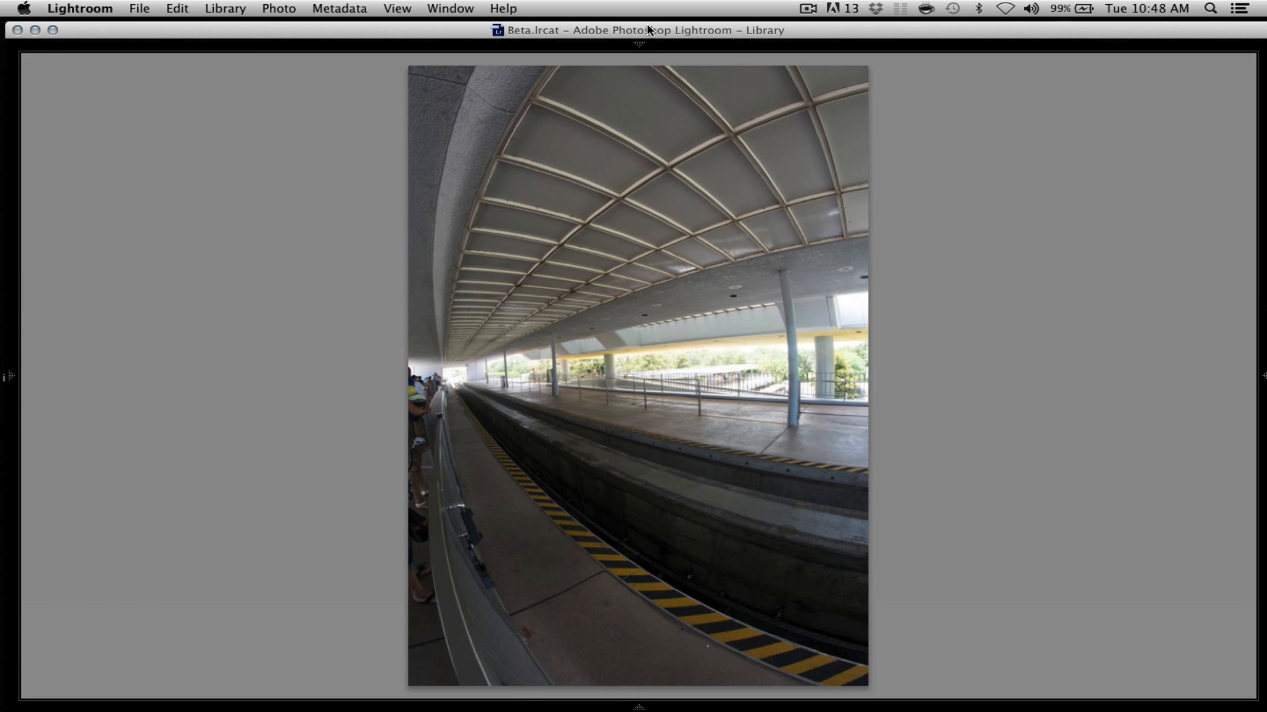
# Peek at the hidden side panel and restore both side panels, the module picker and the filmstrip
pyautogui.moveTo(7, 376)
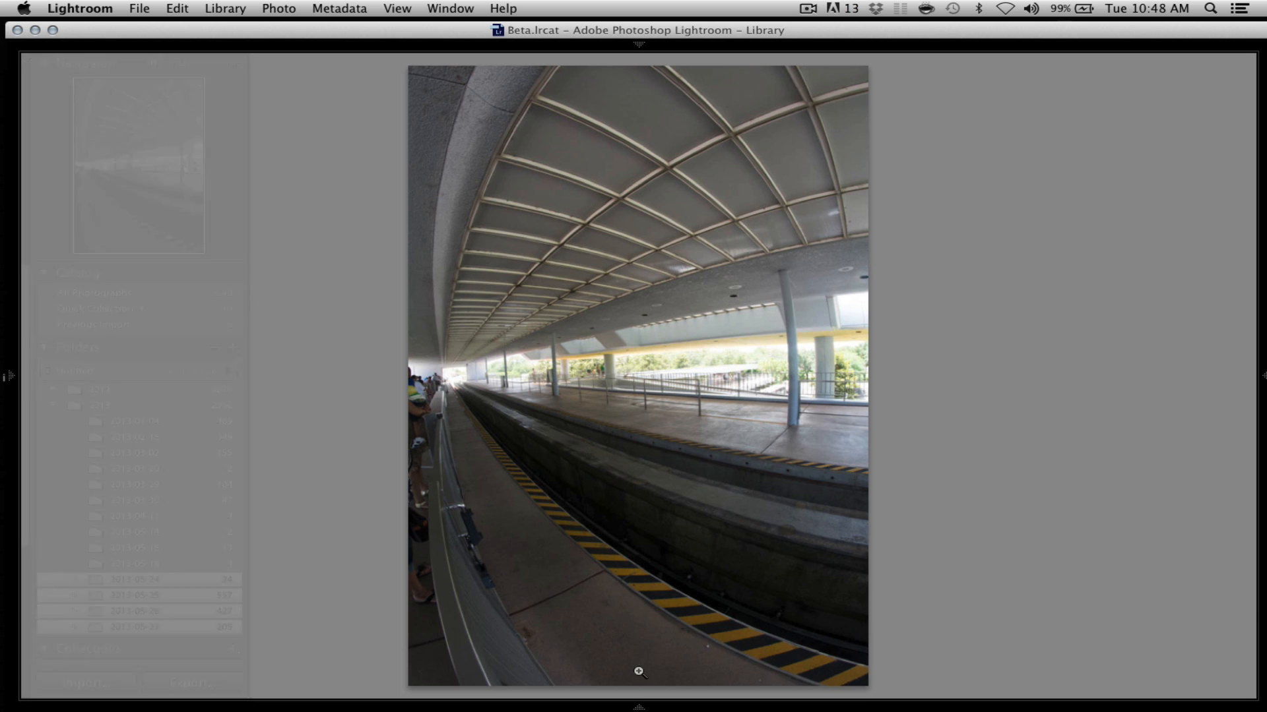
pyautogui.click(1262, 380)
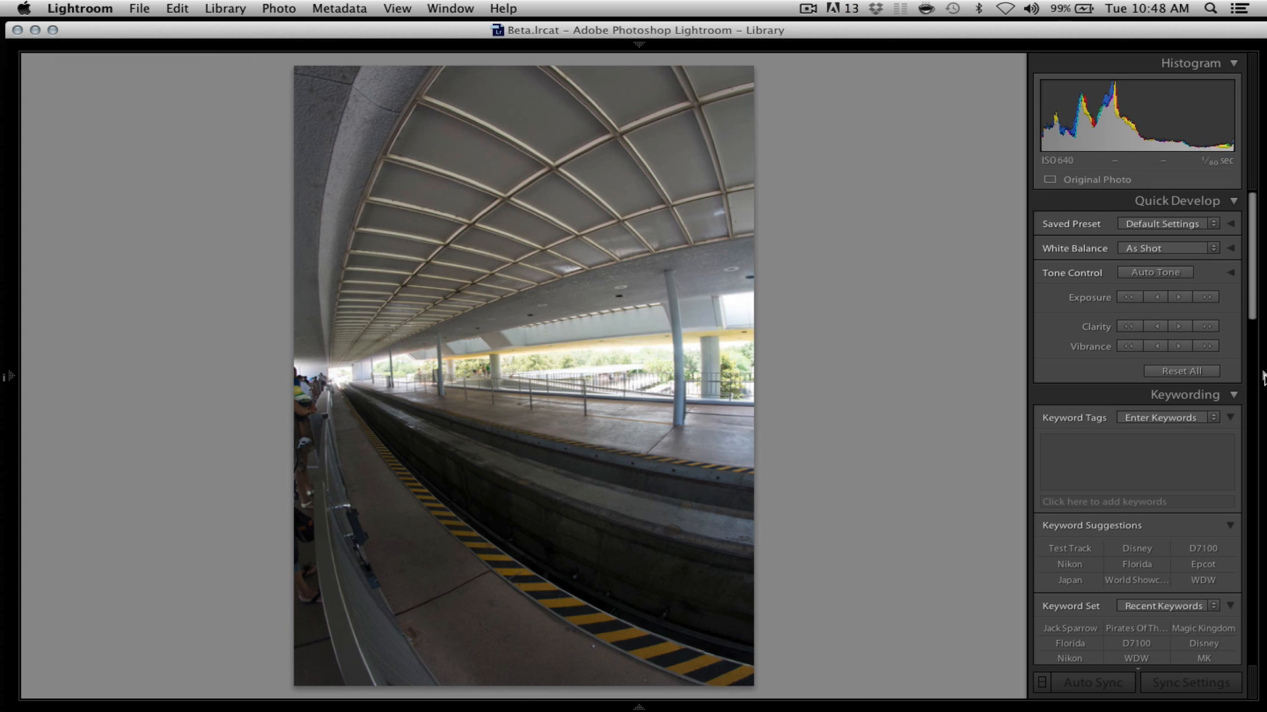
pyautogui.click(639, 46)
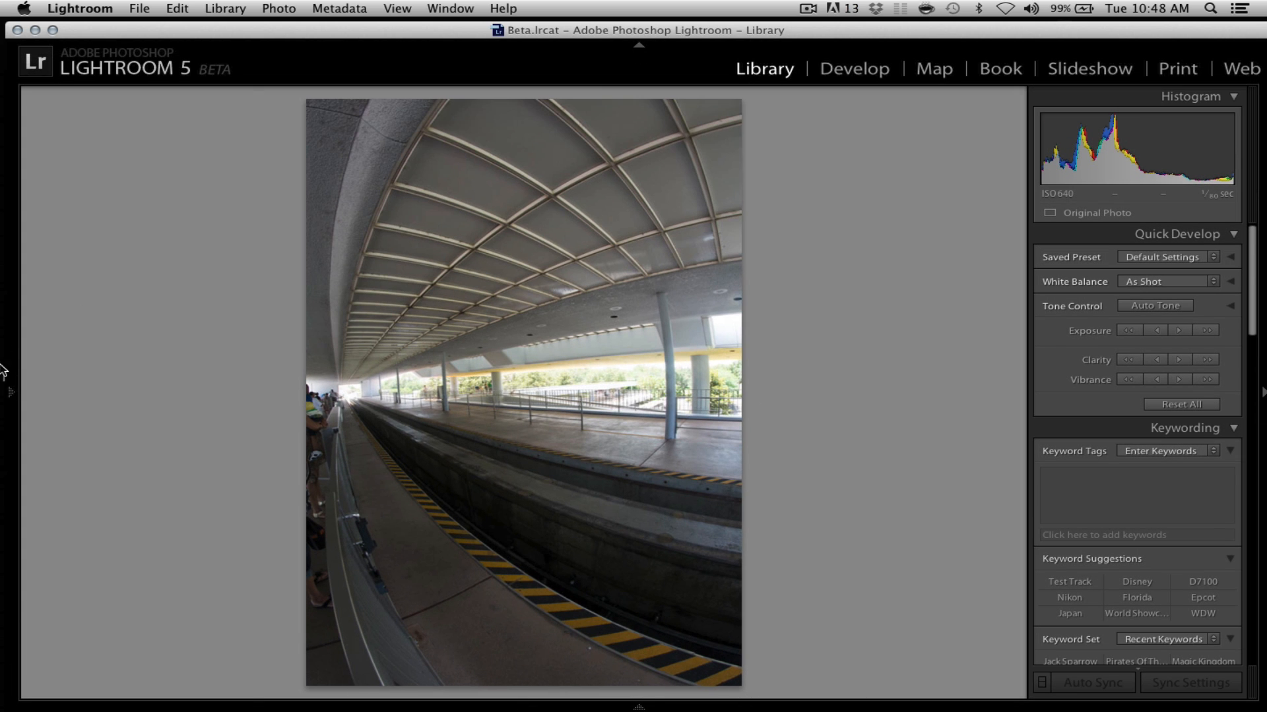
pyautogui.click(7, 379)
pyautogui.moveTo(742, 705)
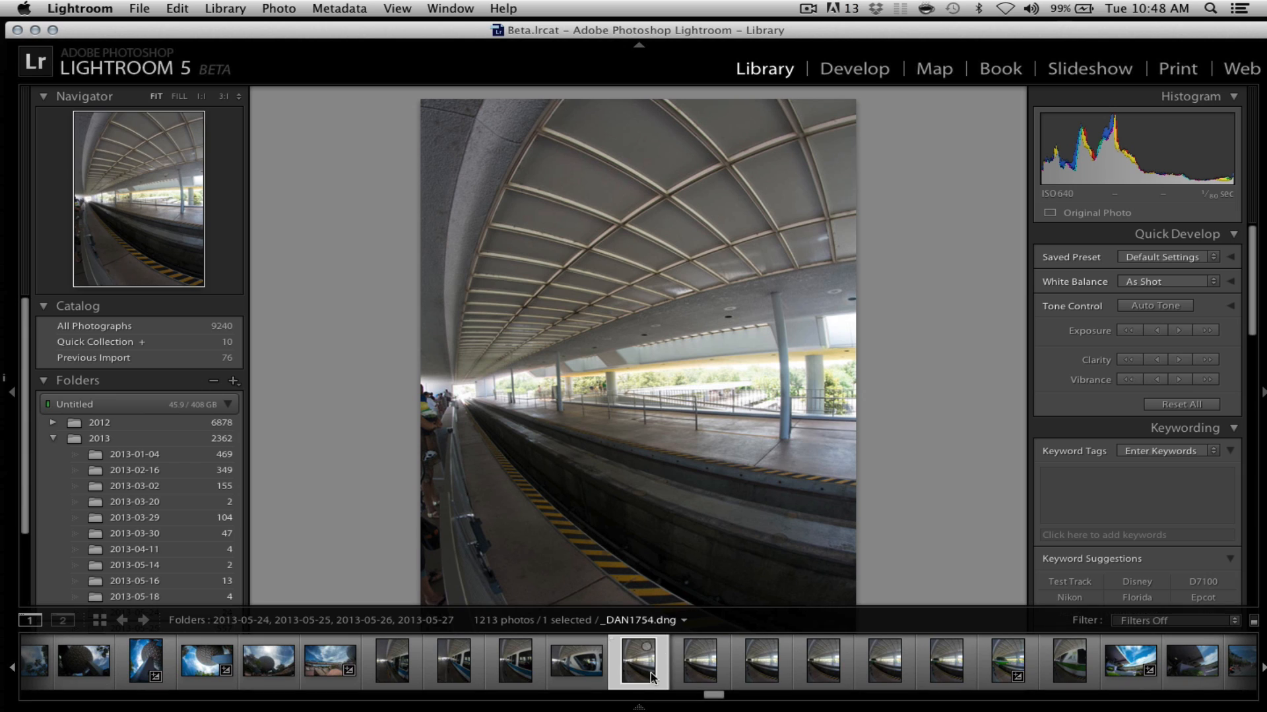
pyautogui.click(638, 708)
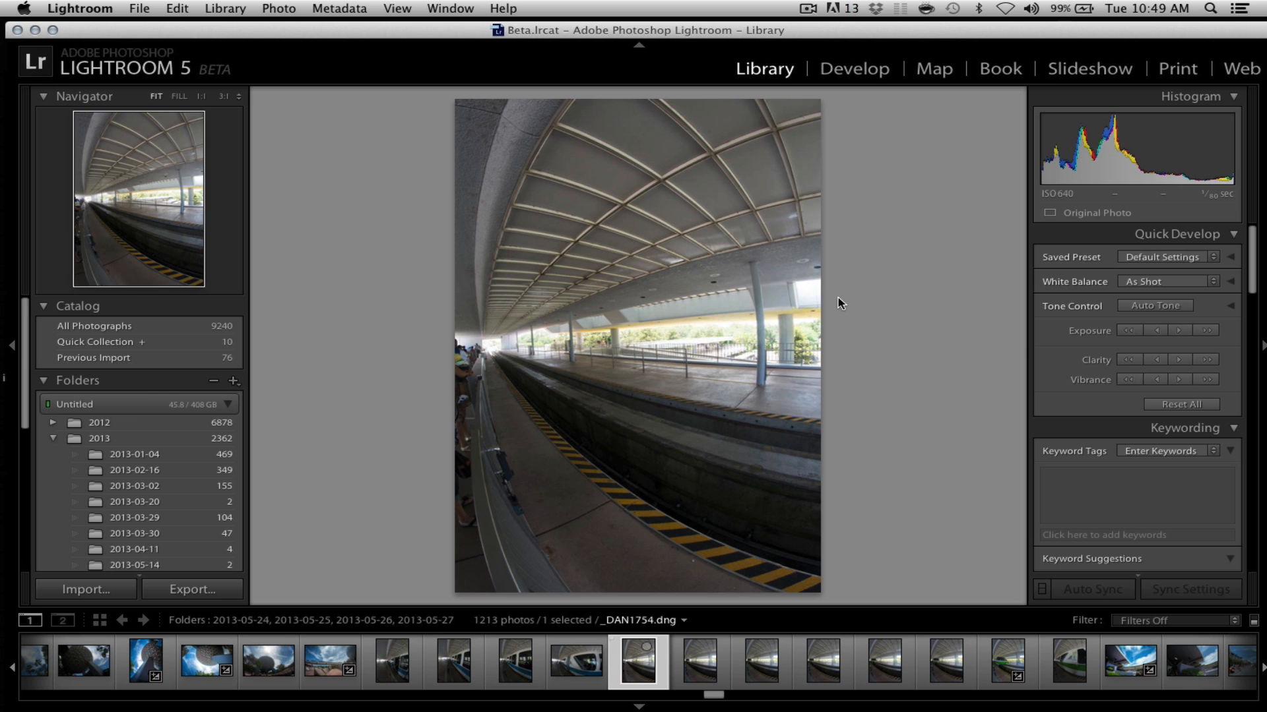
# View the monorail station photo in full-screen preview, browse its neighbouring shots, and return to the normal Library view
pyautogui.press('f')
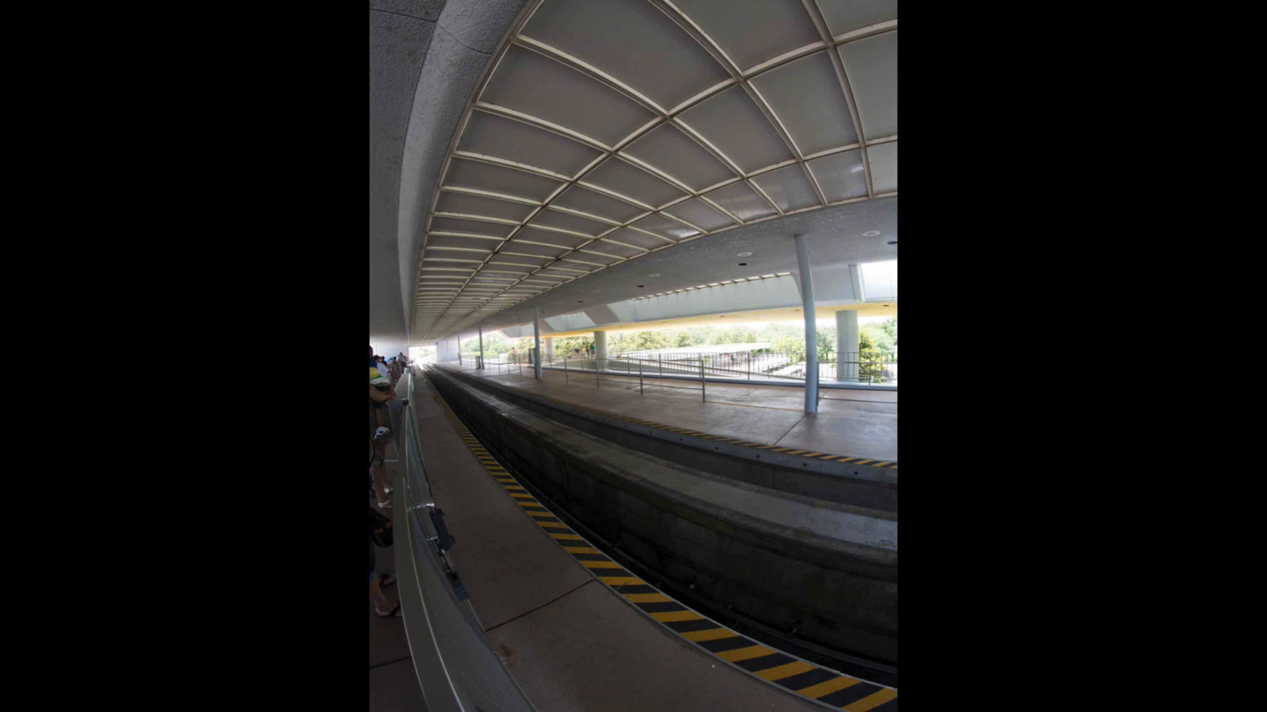
pyautogui.press('f')
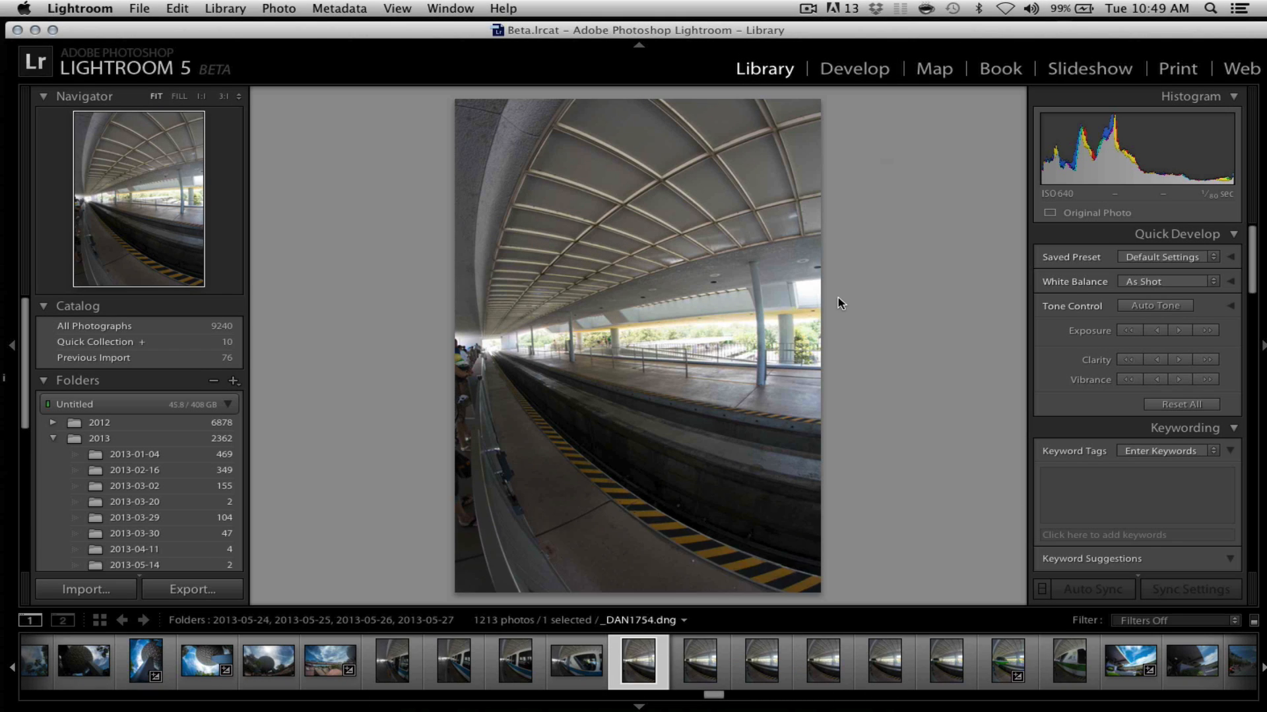
pyautogui.press('f')
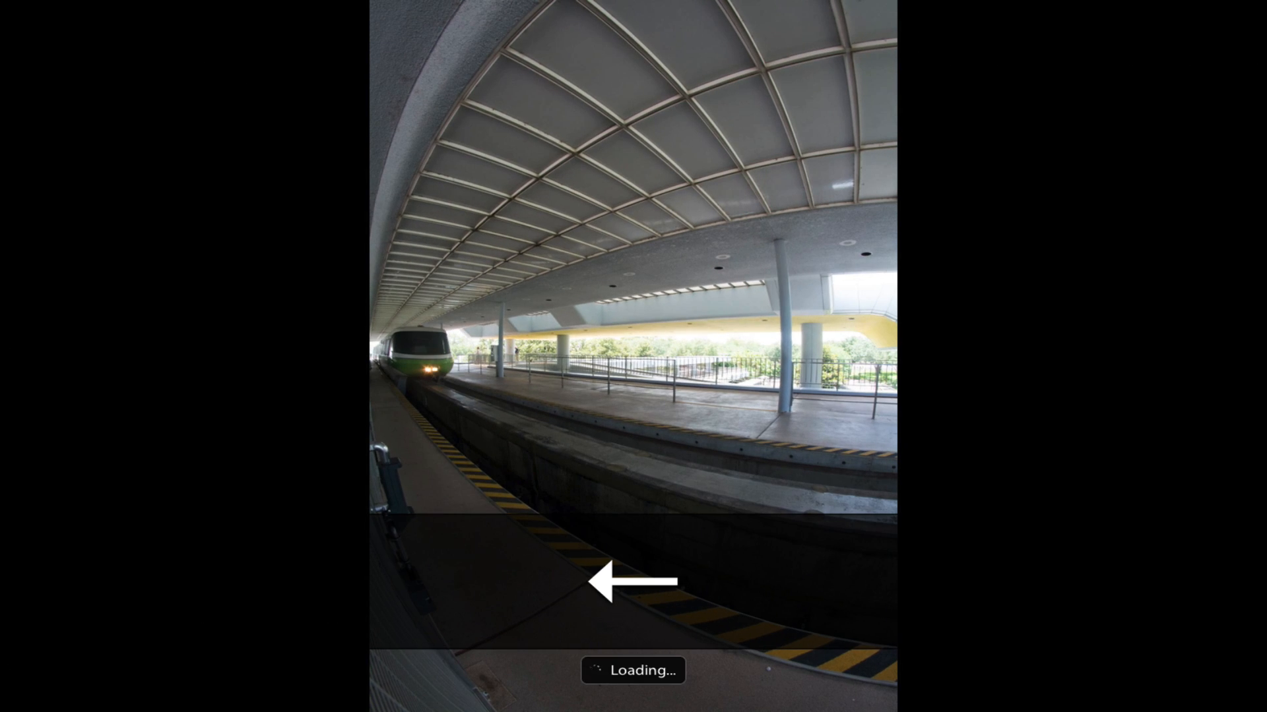
pyautogui.press('f')
pyautogui.press('Left')
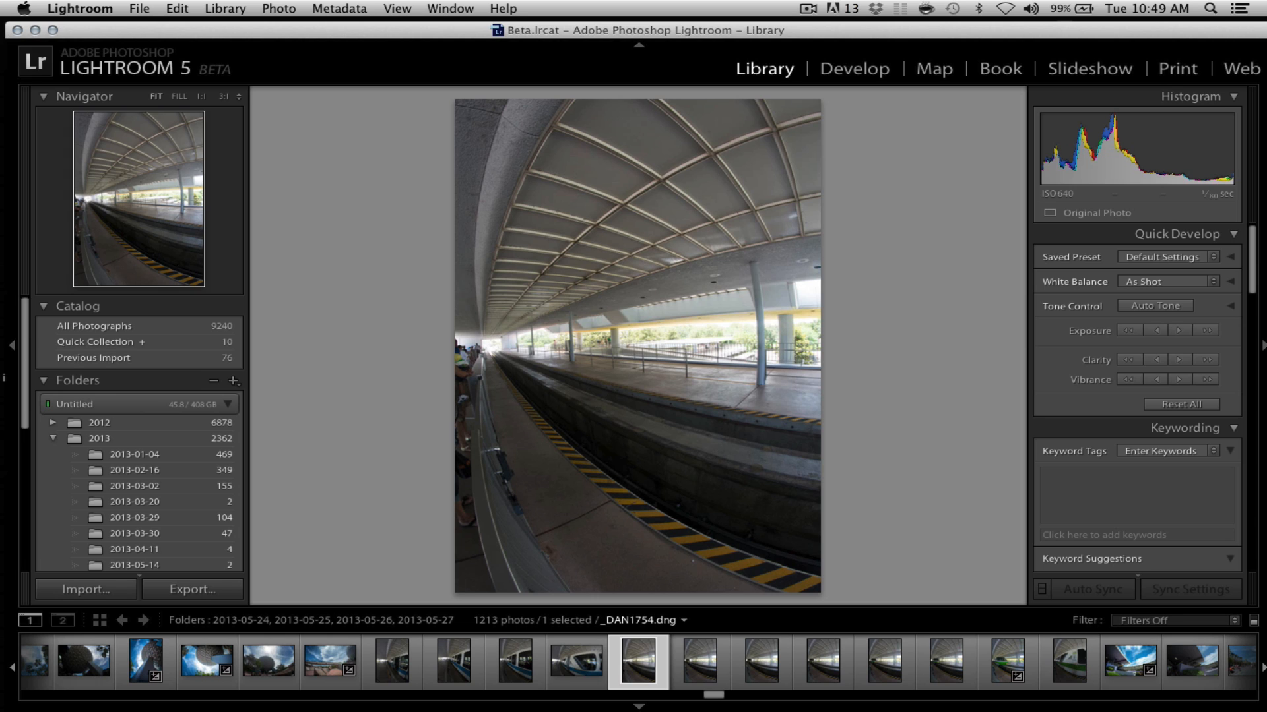
# Hide all surrounding panels at once and bring them all back
pyautogui.hotkey('shift', 'Tab')
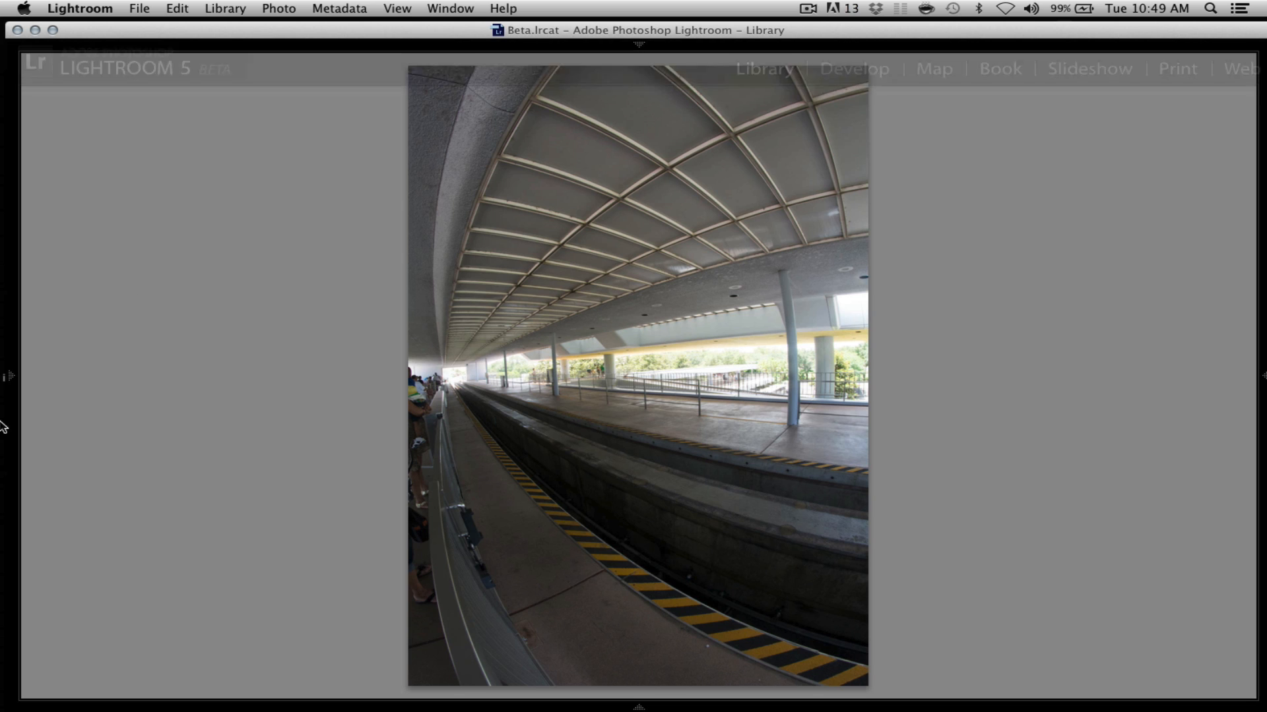
pyautogui.hotkey('shift', 'Tab')
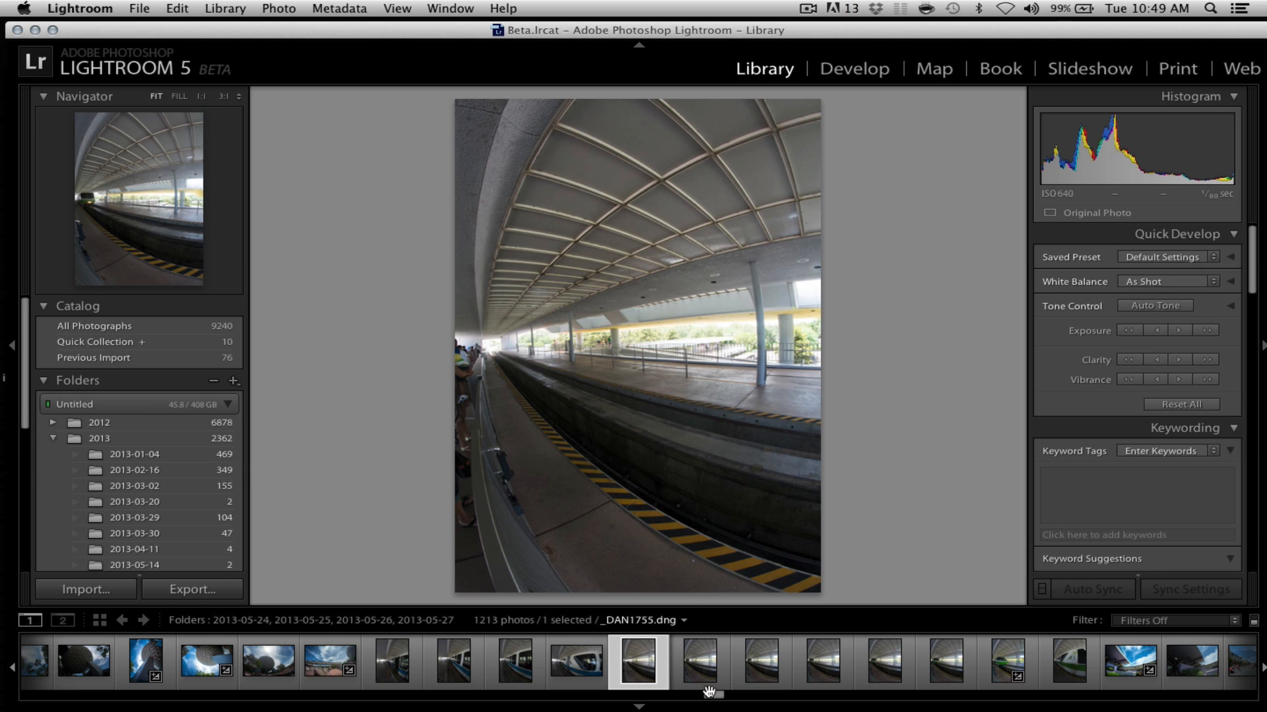
# Browse forward from _DAN1754.dng through the following monorail station photos in the filmstrip
pyautogui.moveTo(712, 698); pyautogui.dragTo(716, 697)
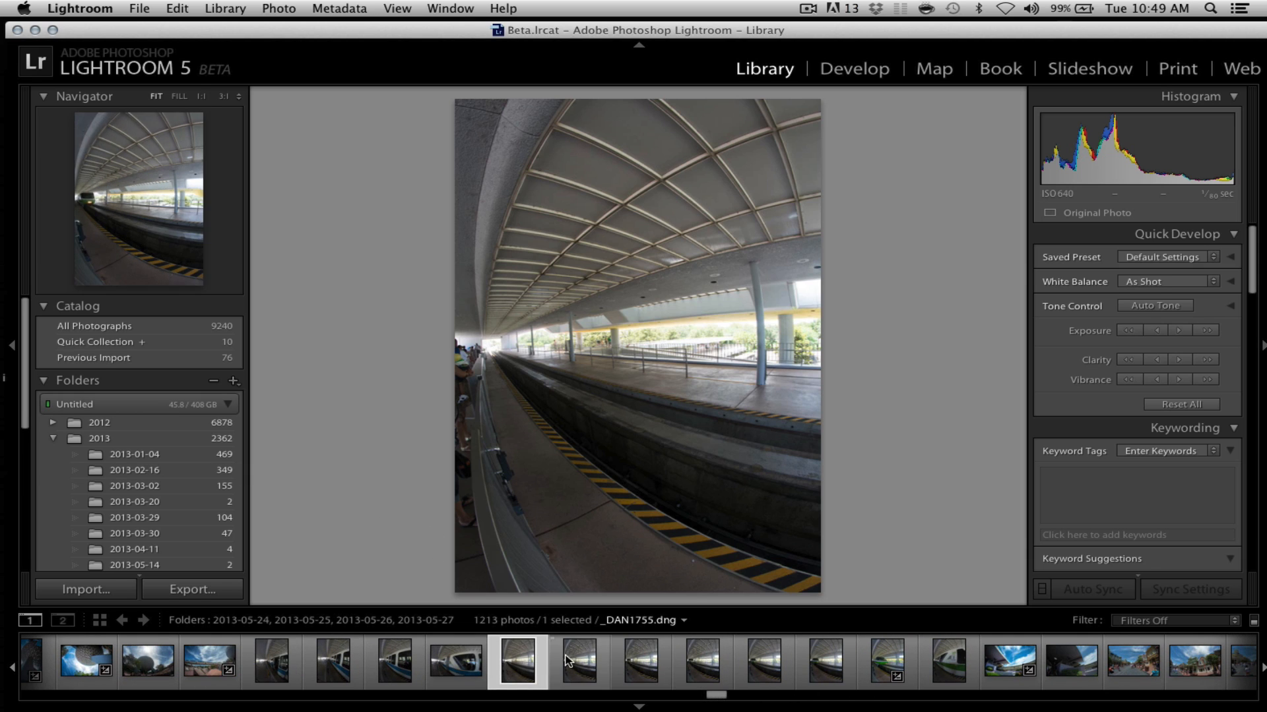
pyautogui.press('Right')
pyautogui.press('Right')
pyautogui.press('Right')
pyautogui.press('Right')
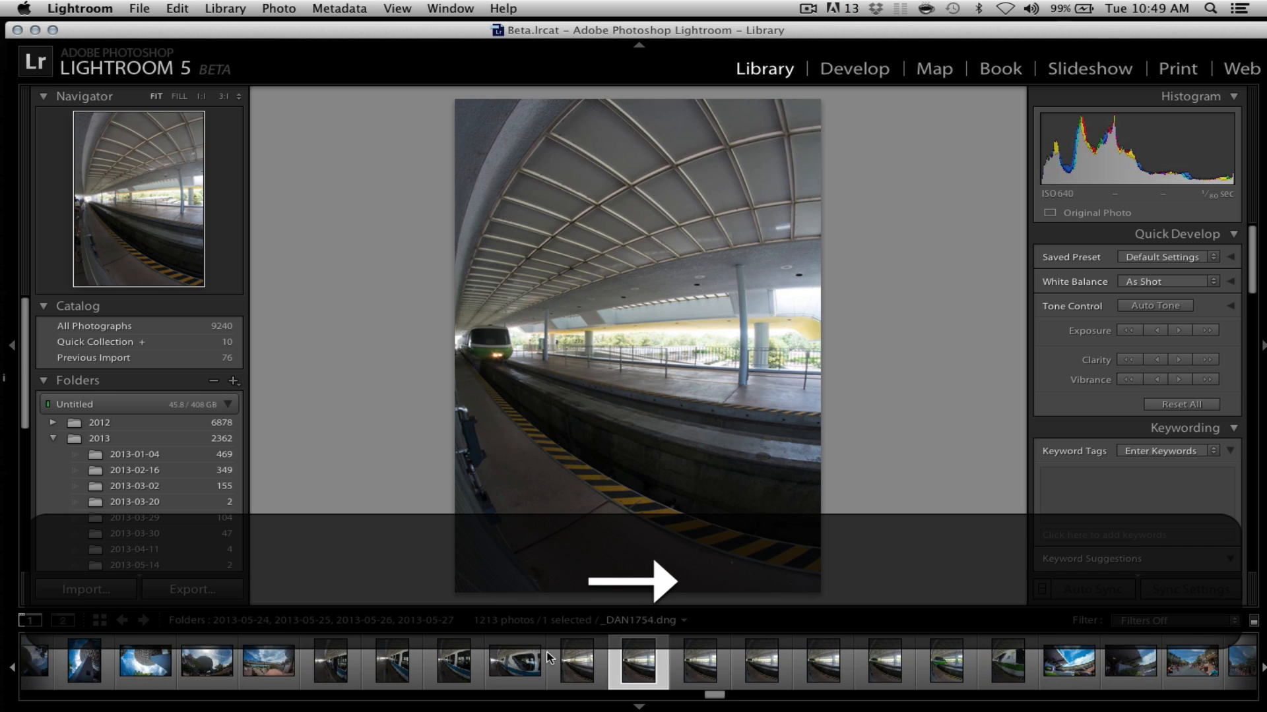
# Browse the monorail station photos up to _DAN1761.dng and back to _DAN1754.dng to examine the sequence
pyautogui.press('Right')
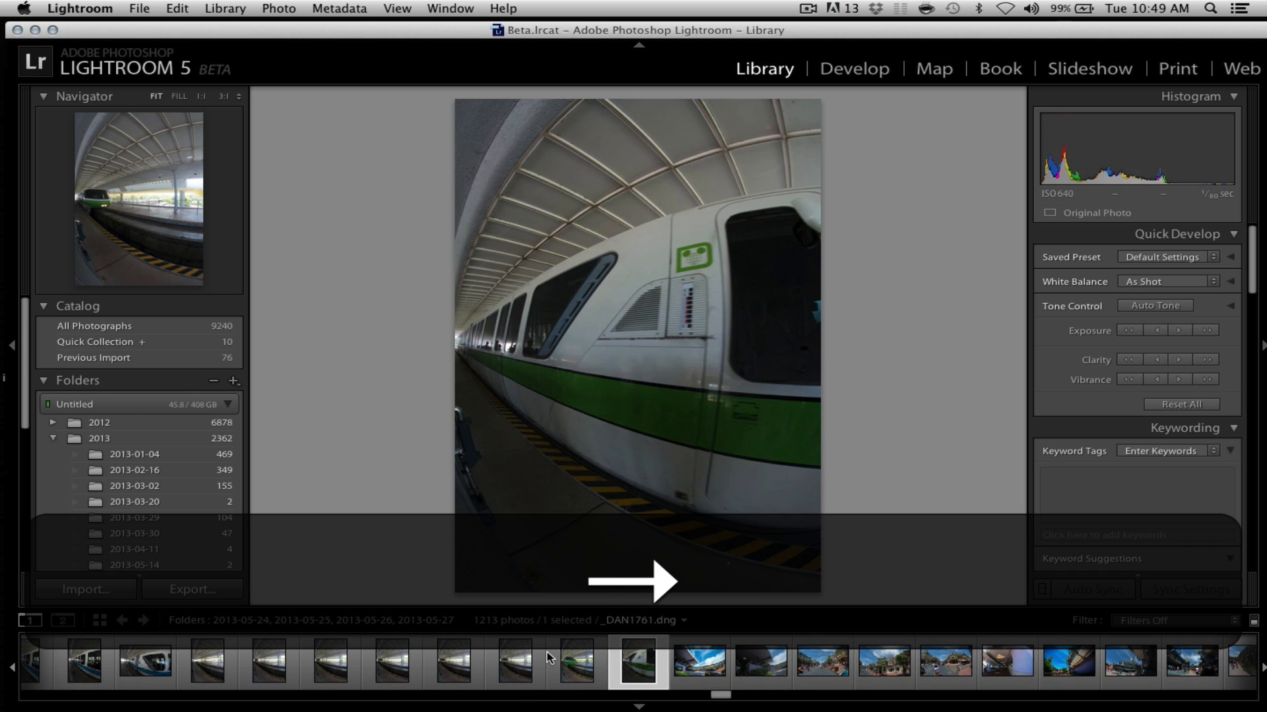
pyautogui.press('Left')
pyautogui.press('Left')
pyautogui.press('Left')
pyautogui.press('Left')
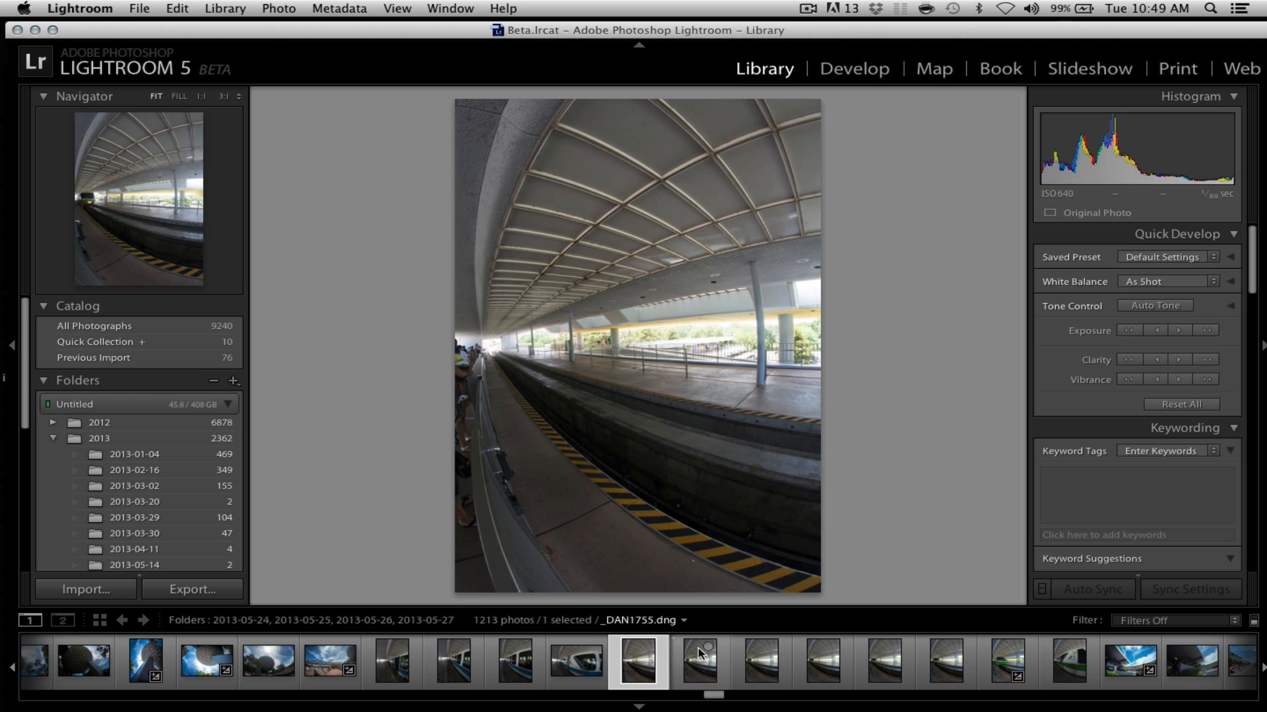
pyautogui.press('Left')
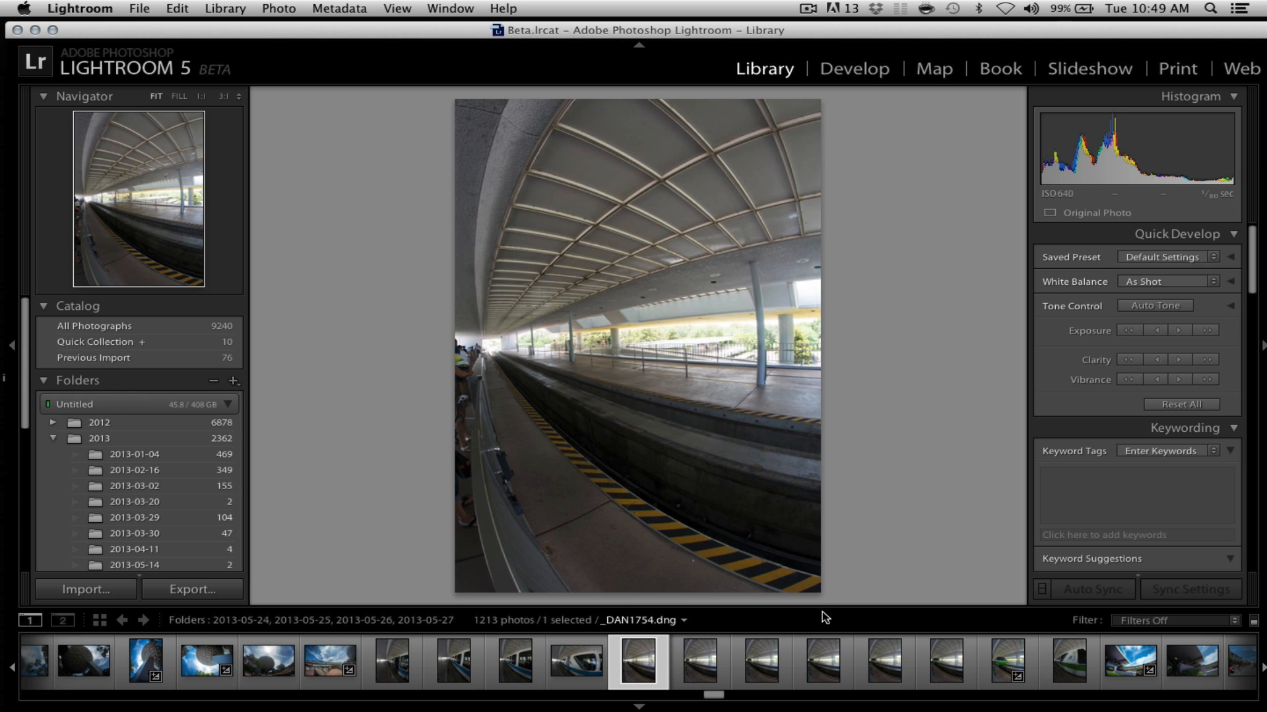
pyautogui.press('Right')
pyautogui.press('Right')
pyautogui.press('Right')
pyautogui.press('Right')
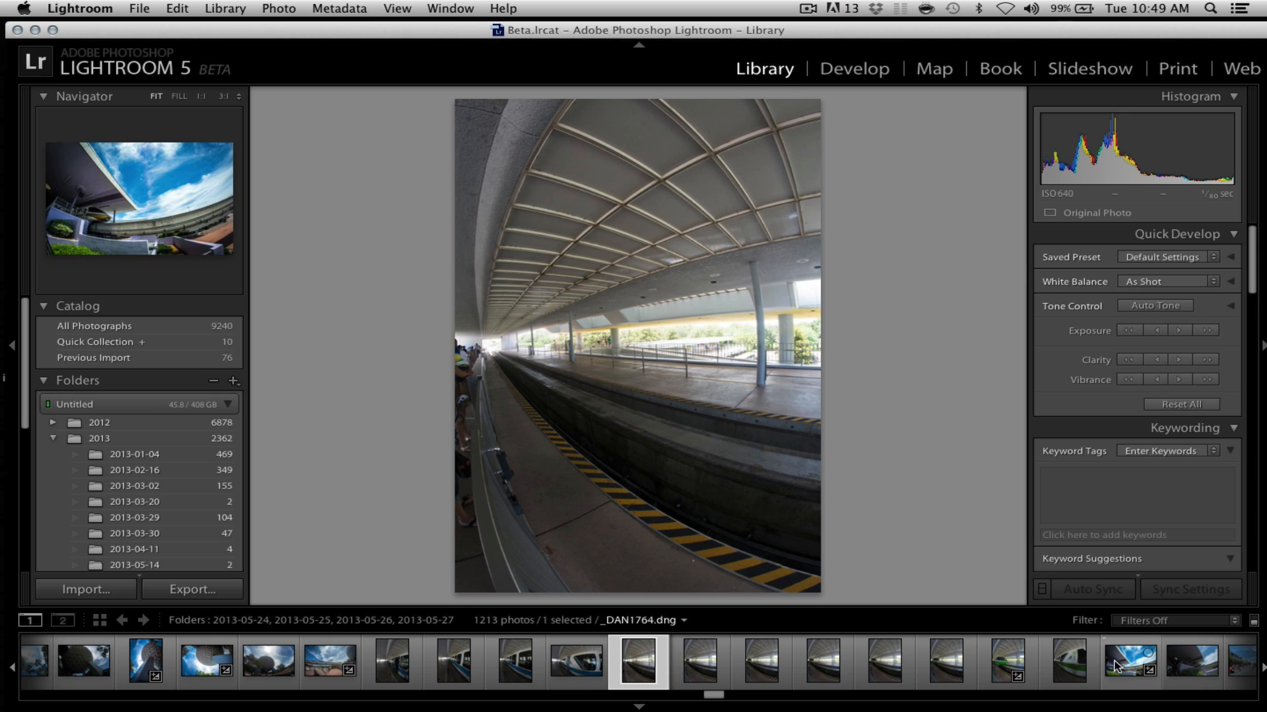
# Select the eight monorail station photos from _DAN1754.dng through _DAN1761.dng and group them into a stack
pyautogui.press('Up')
pyautogui.keyDown('shift'); pyautogui.click(1069, 663); pyautogui.keyUp('shift')
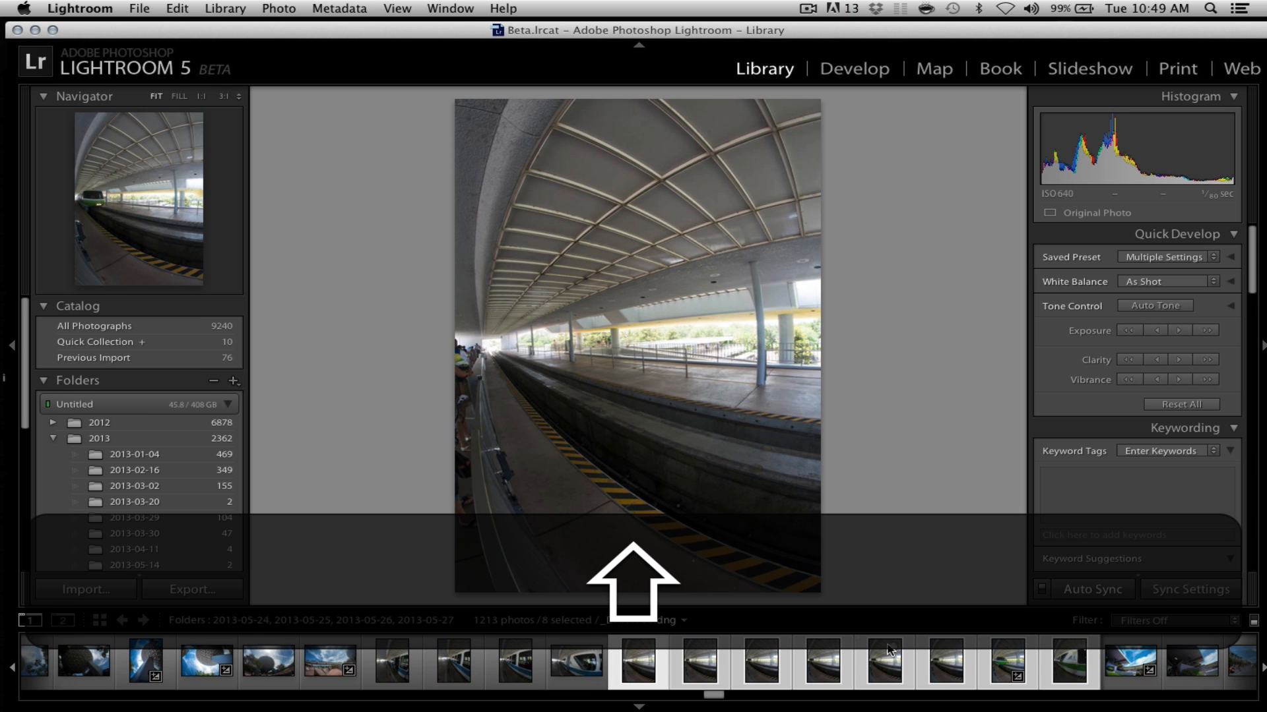
pyautogui.rightClick(632, 657)
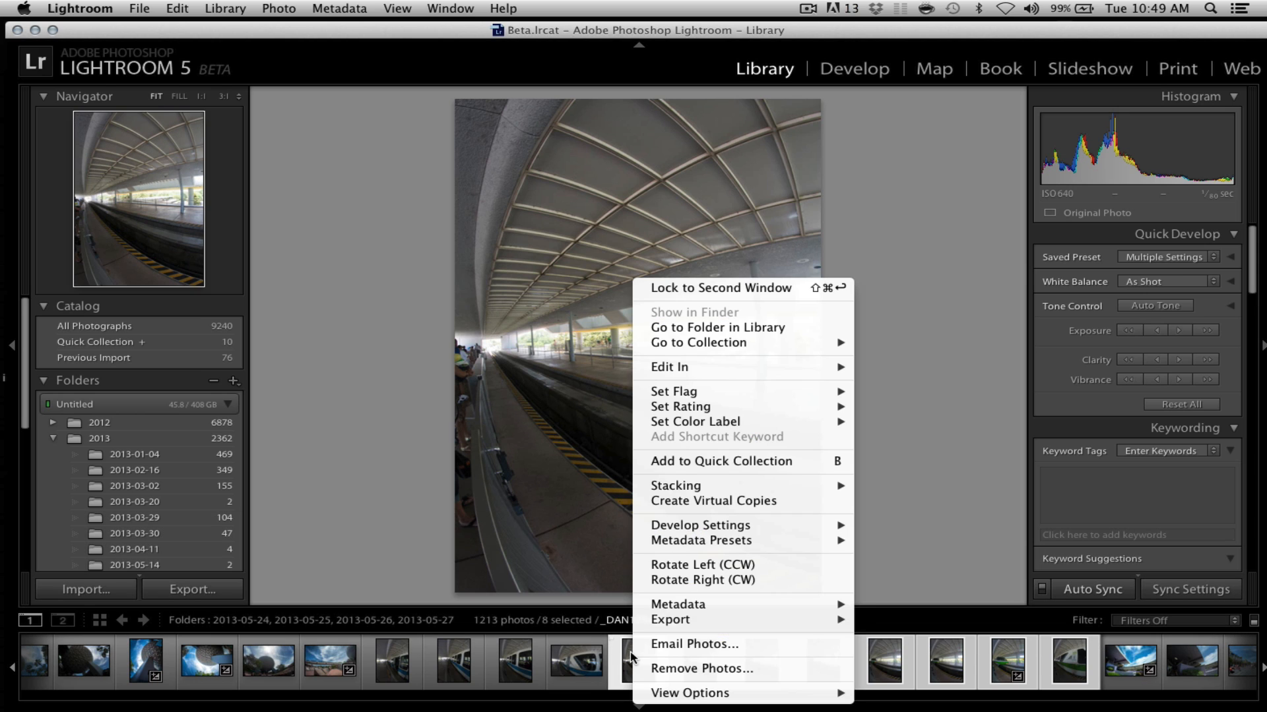
pyautogui.moveTo(837, 493)
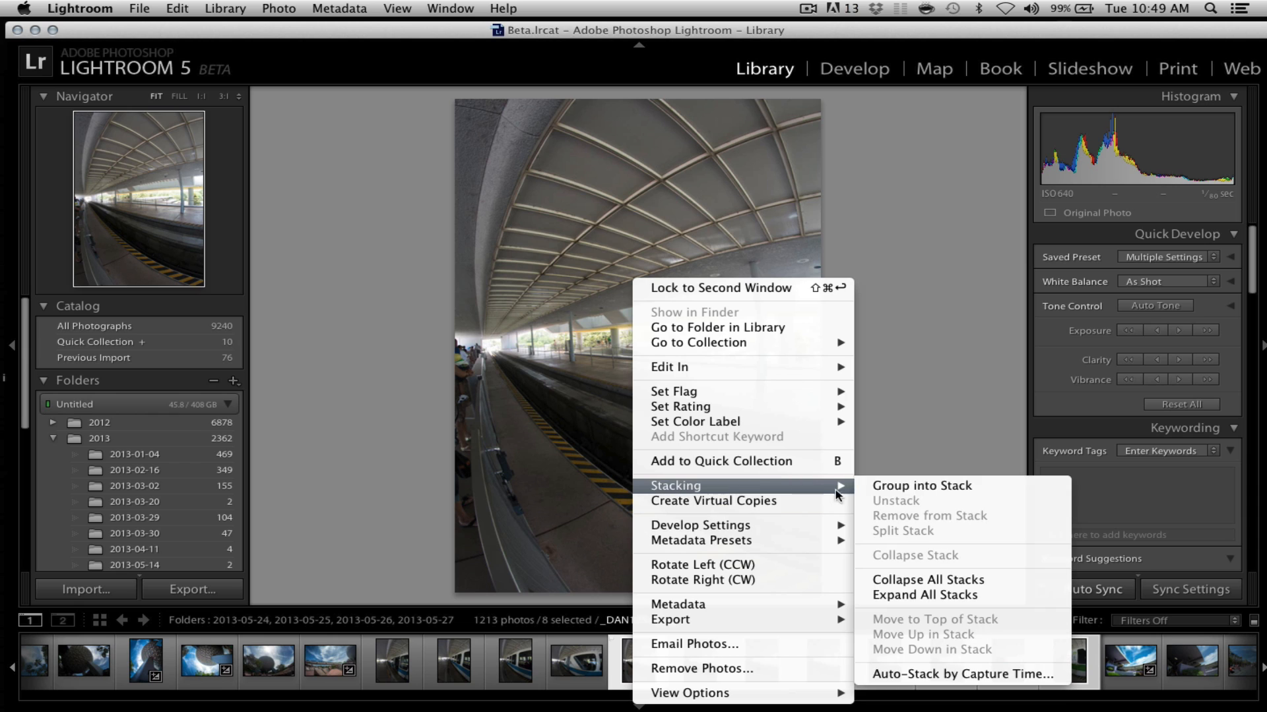
pyautogui.click(917, 488)
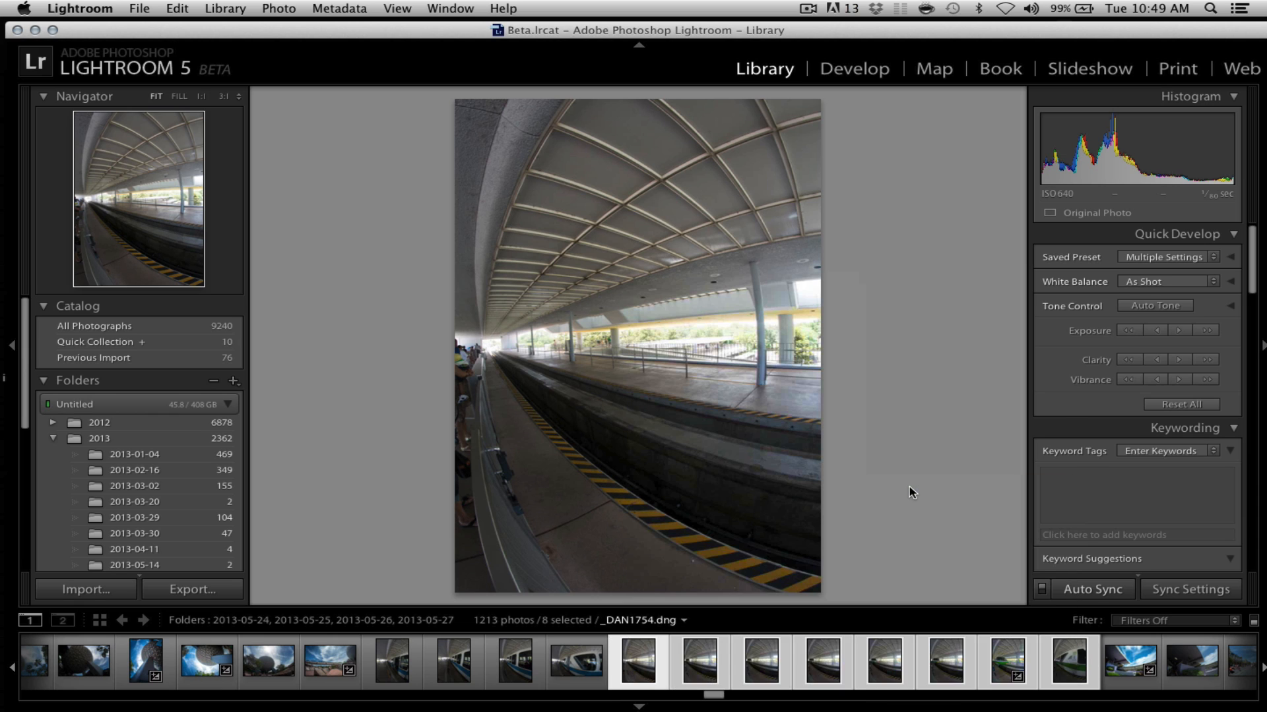
# Browse repeatedly across the collapsed stack, between its neighbours _DAN1753.dng and _DAN1764.dng, to check how it behaves as one photo
pyautogui.click(584, 669)
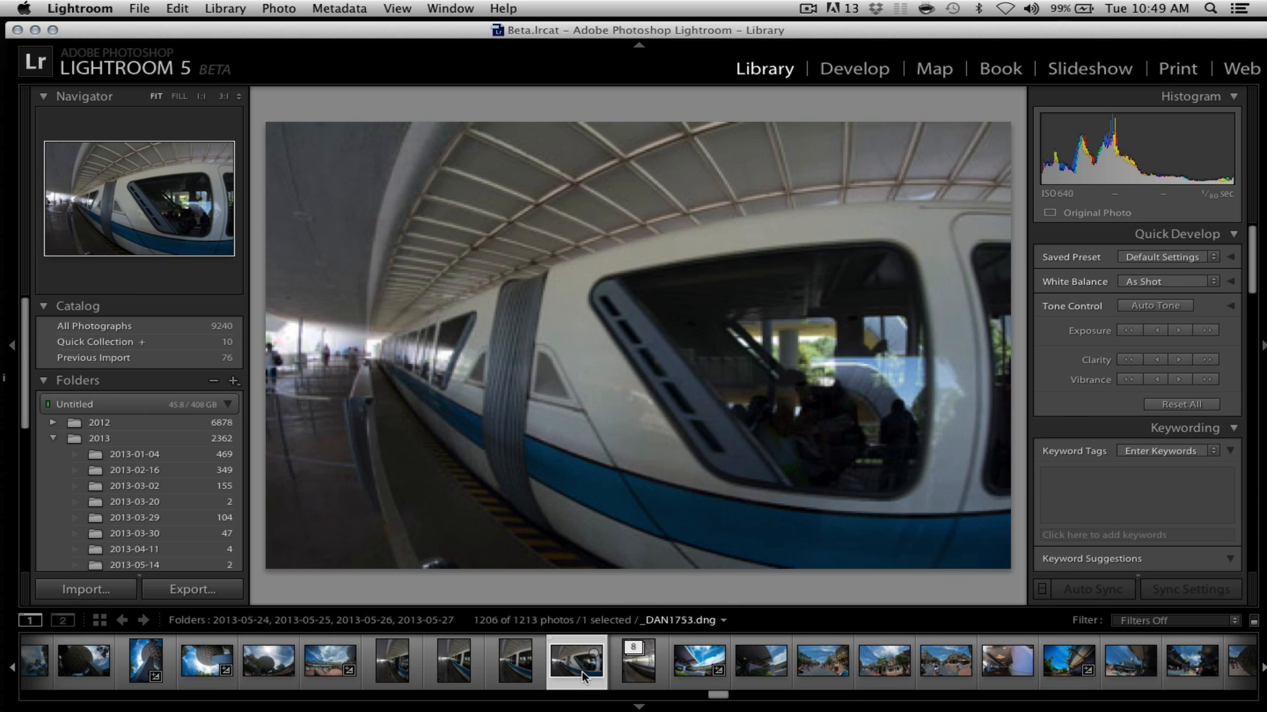
pyautogui.press('Right')
pyautogui.press('Right')
pyautogui.press('Left')
pyautogui.press('Left')
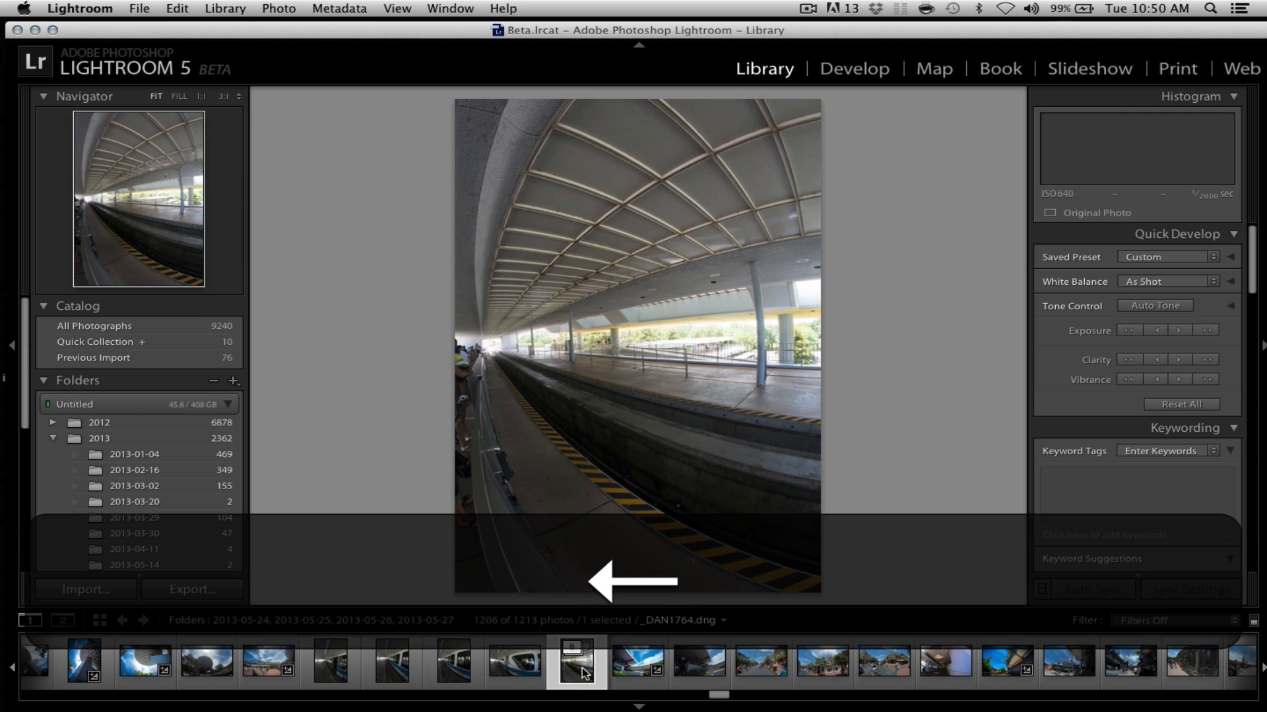
pyautogui.press('Right')
pyautogui.press('Right')
pyautogui.press('Left')
pyautogui.press('Left')
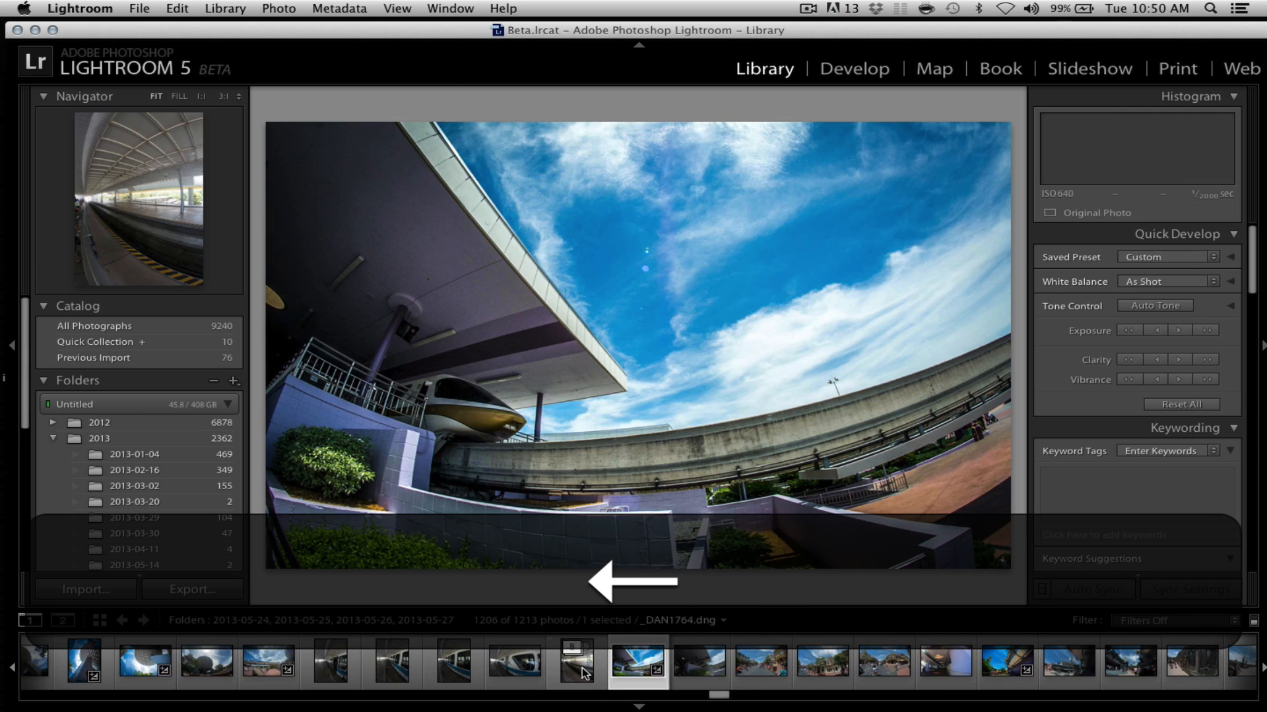
pyautogui.press('Right')
pyautogui.press('Right')
pyautogui.press('Left')
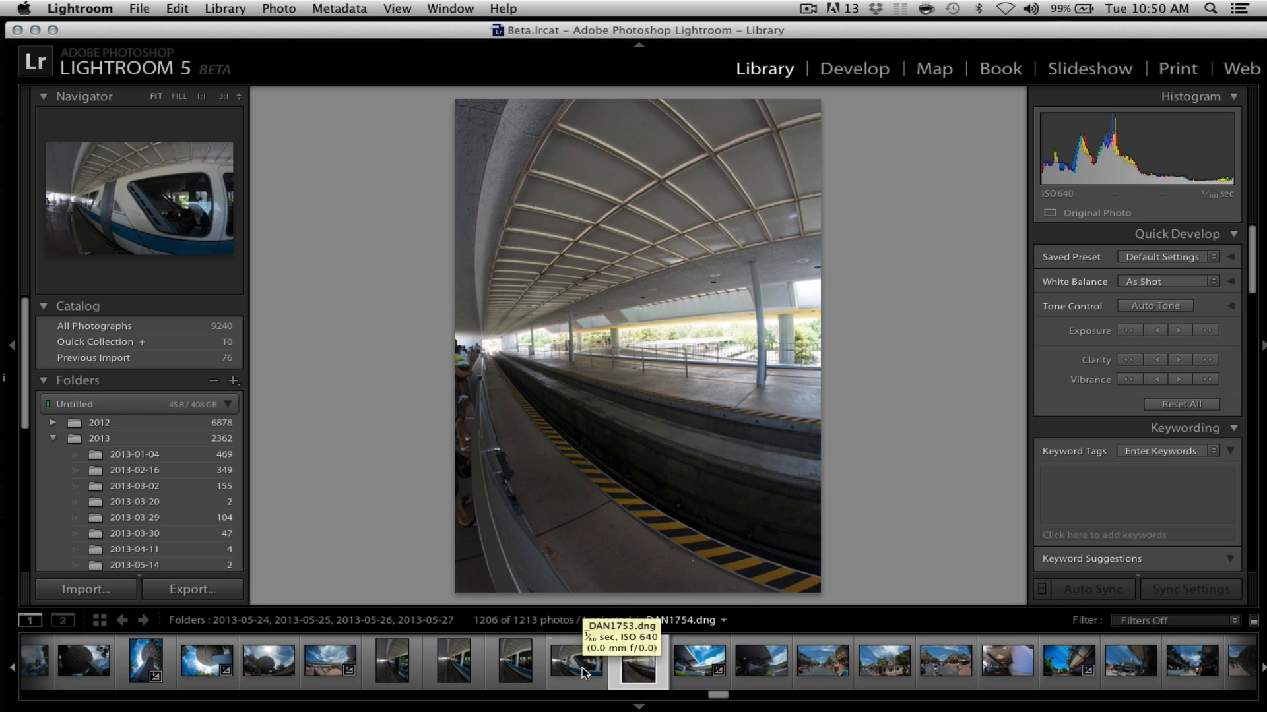
pyautogui.press('Left')
pyautogui.press('Right')
pyautogui.press('Right')
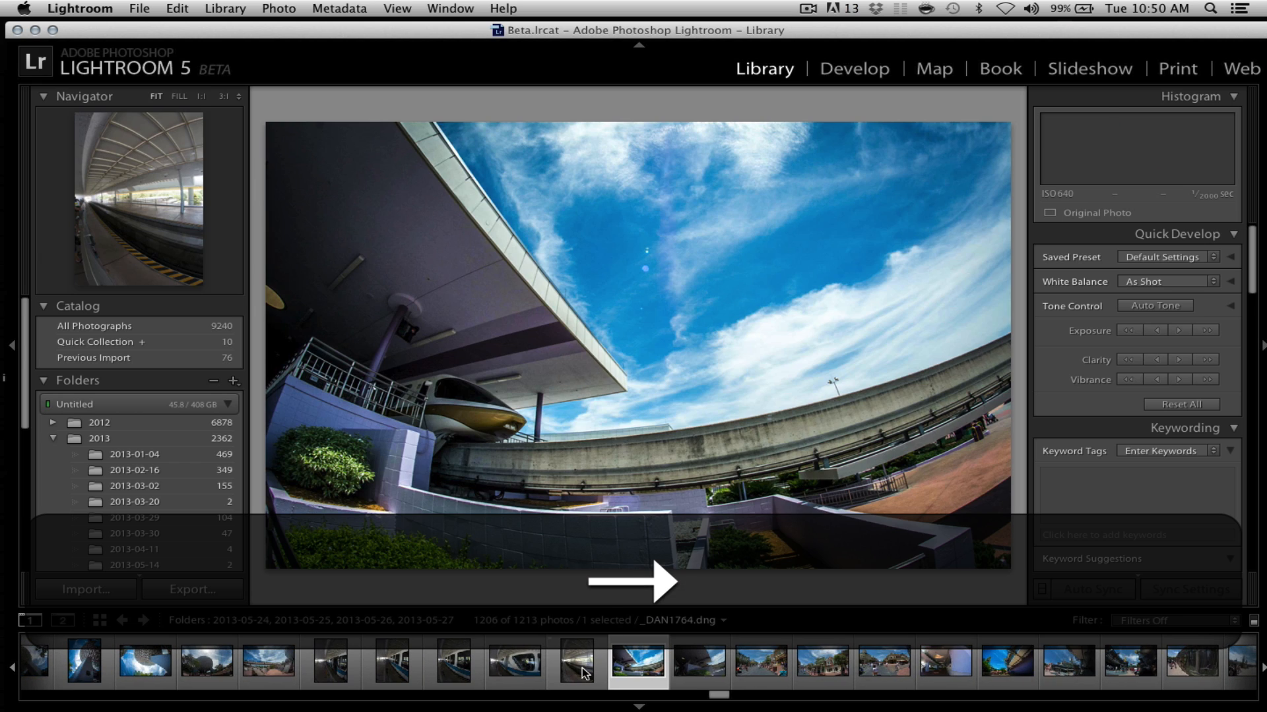
pyautogui.press('Left')
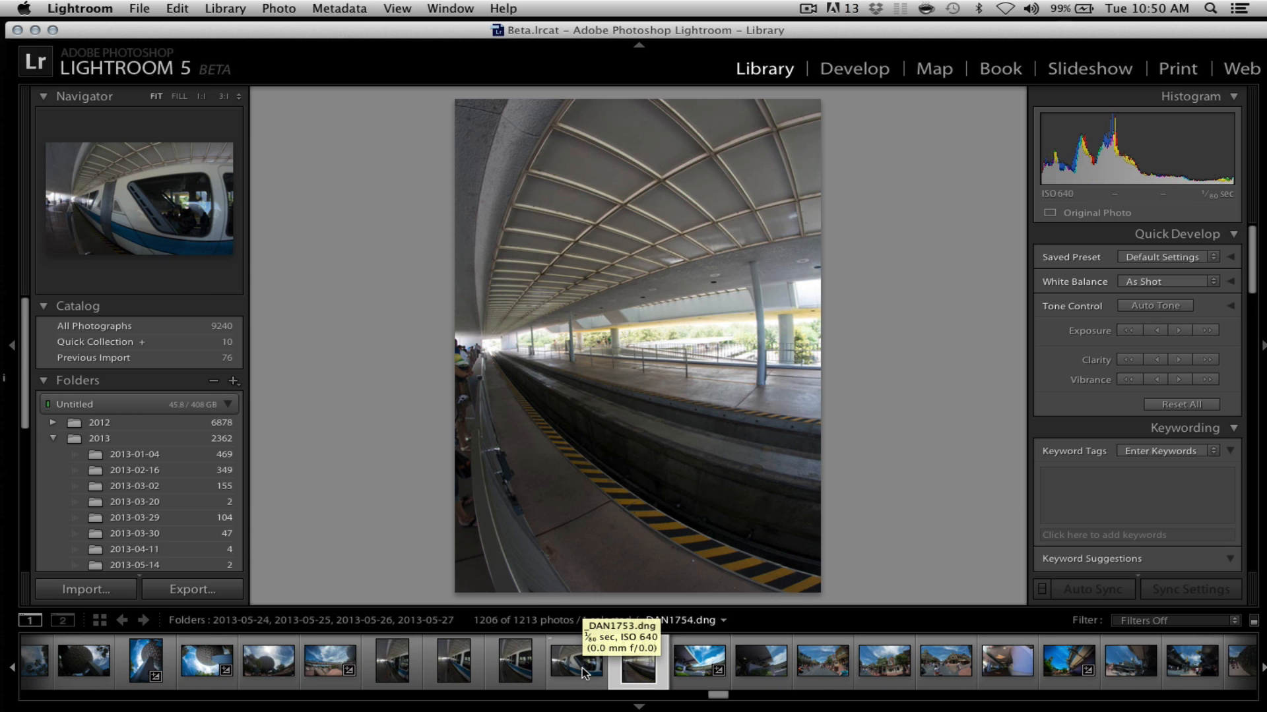
# Expand the monorail stack and browse forward and back through its individual photos
pyautogui.click(635, 649)
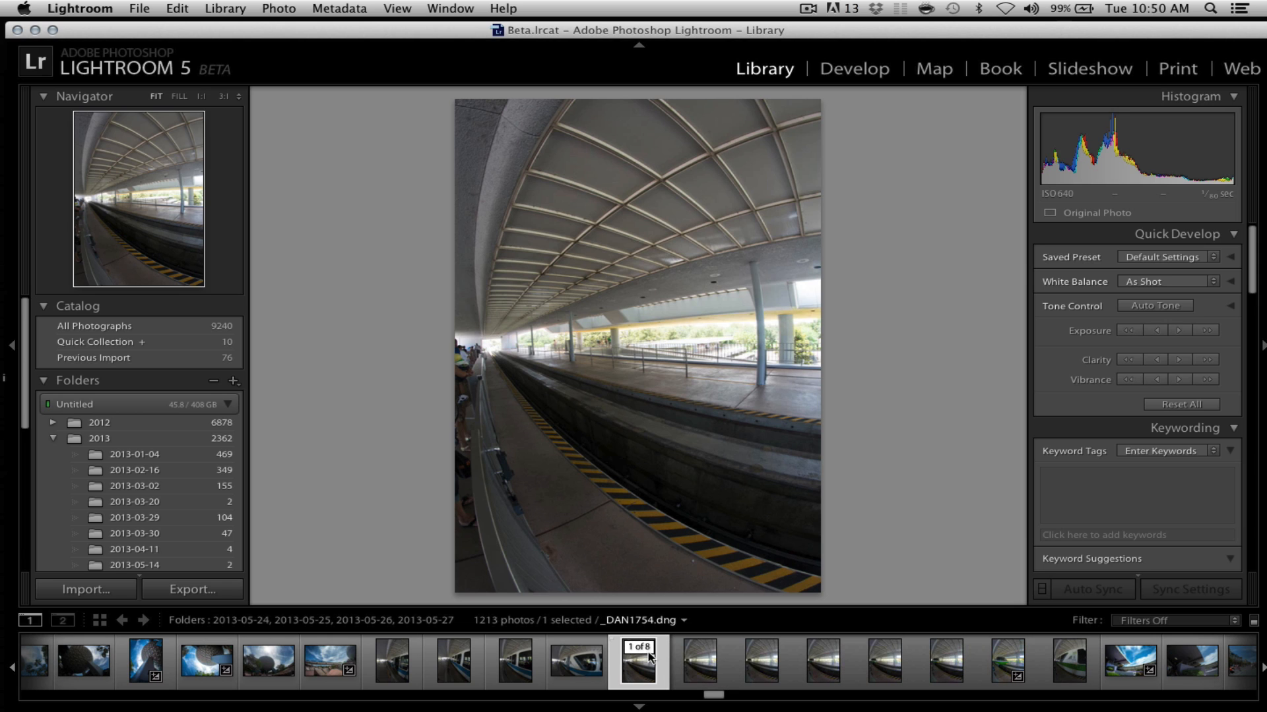
pyautogui.press('Right')
pyautogui.press('Right')
pyautogui.press('Right')
pyautogui.press('Right')
pyautogui.press('Right')
pyautogui.press('Right')
pyautogui.press('Right')
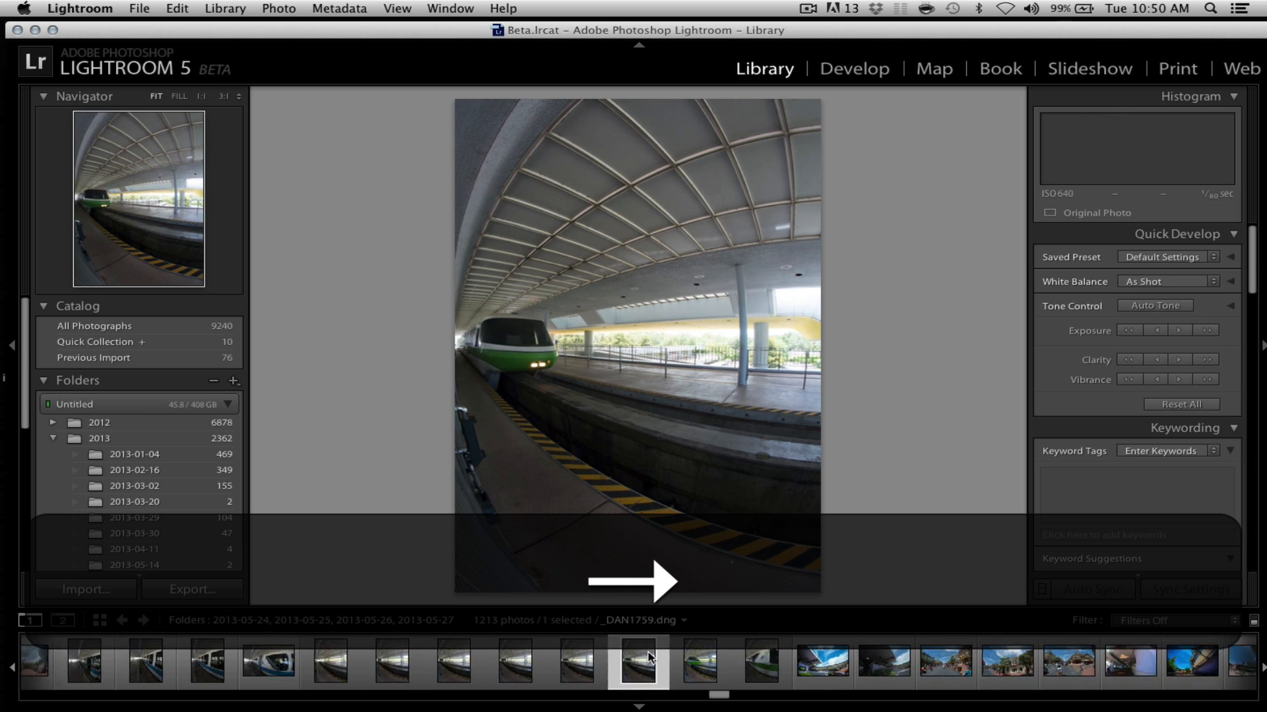
pyautogui.press('Left')
pyautogui.press('Left')
pyautogui.press('Left')
pyautogui.press('Left')
pyautogui.press('Left')
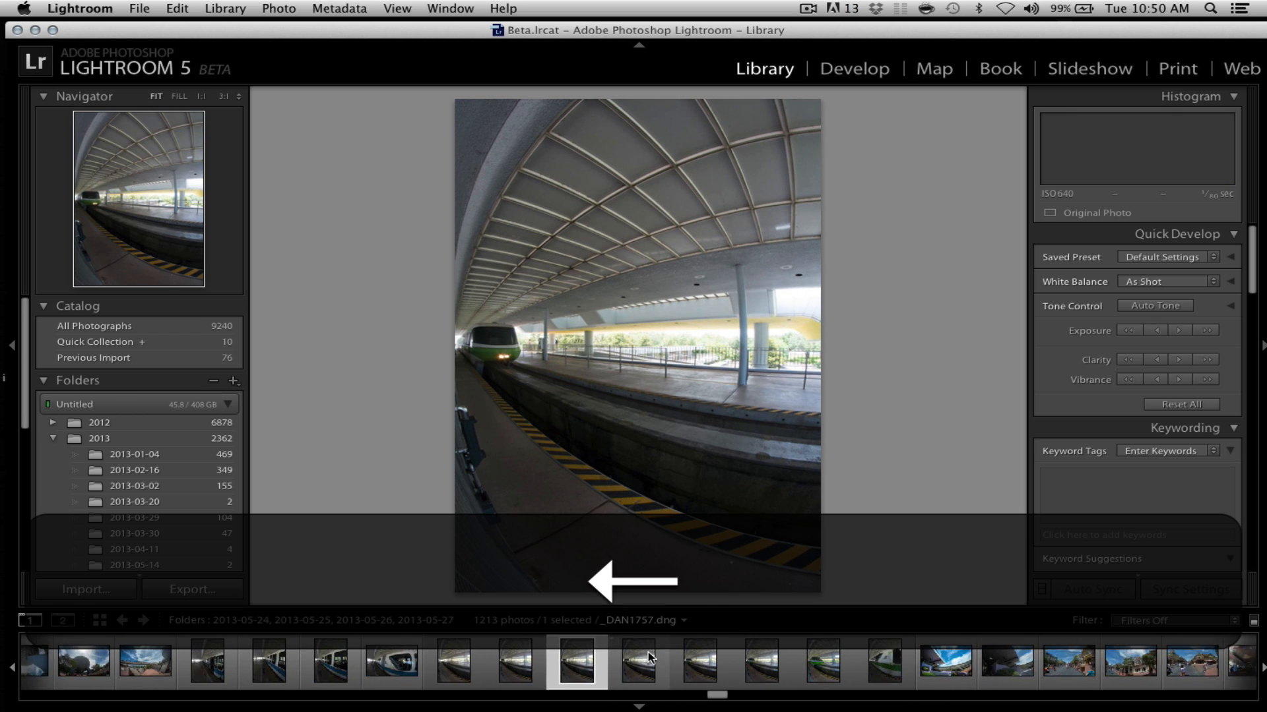
# Unstack the group of monorail station photos that starts with _DAN1754.dng
pyautogui.click(513, 650)
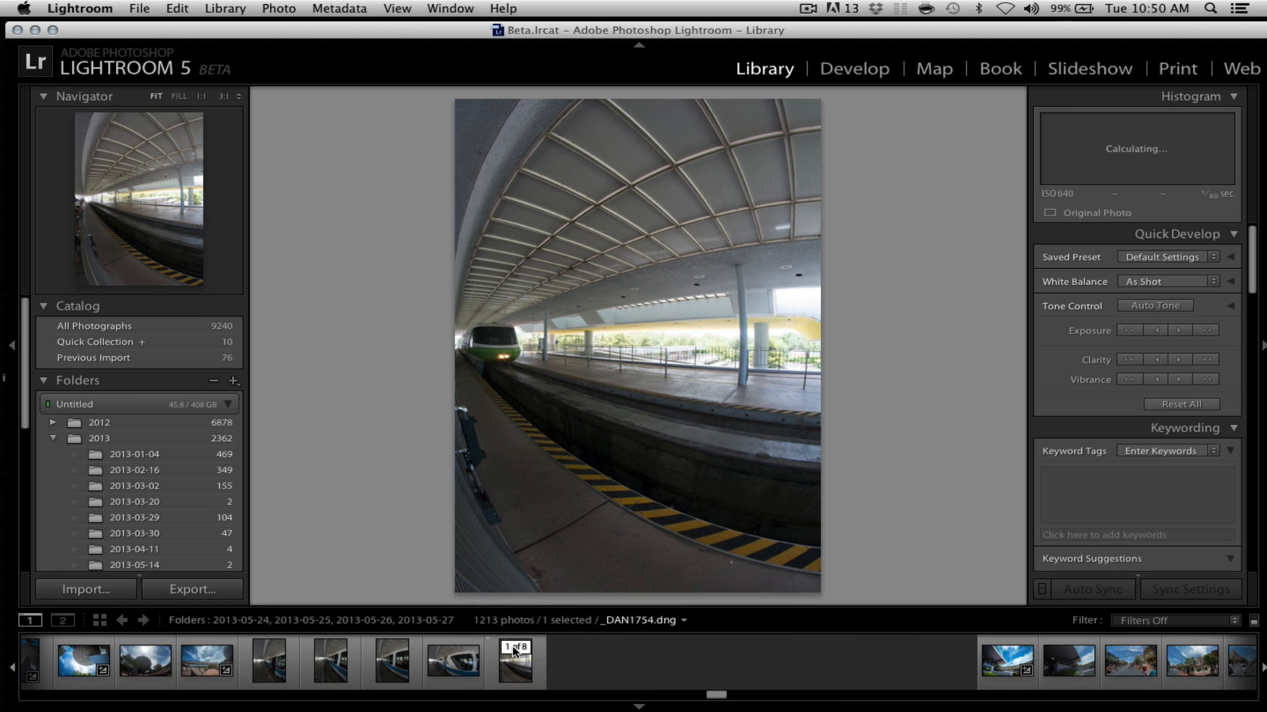
pyautogui.rightClick(515, 650)
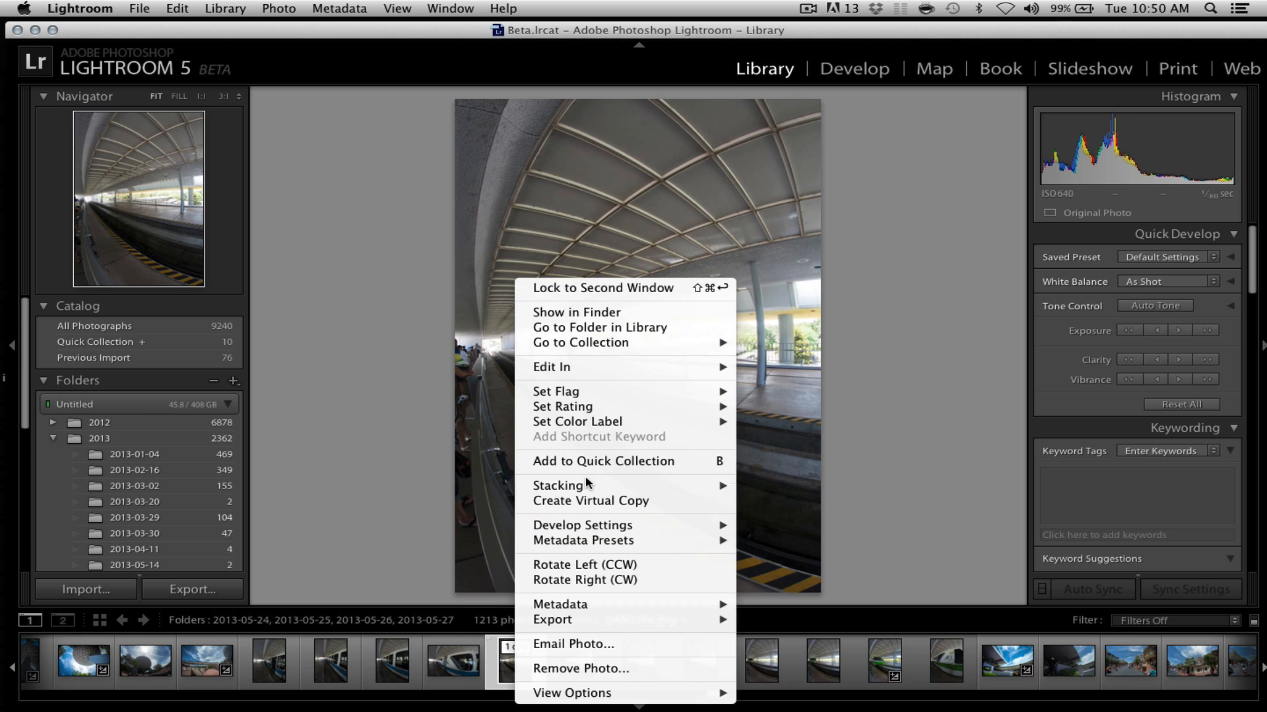
pyautogui.moveTo(585, 488)
pyautogui.click(778, 501)
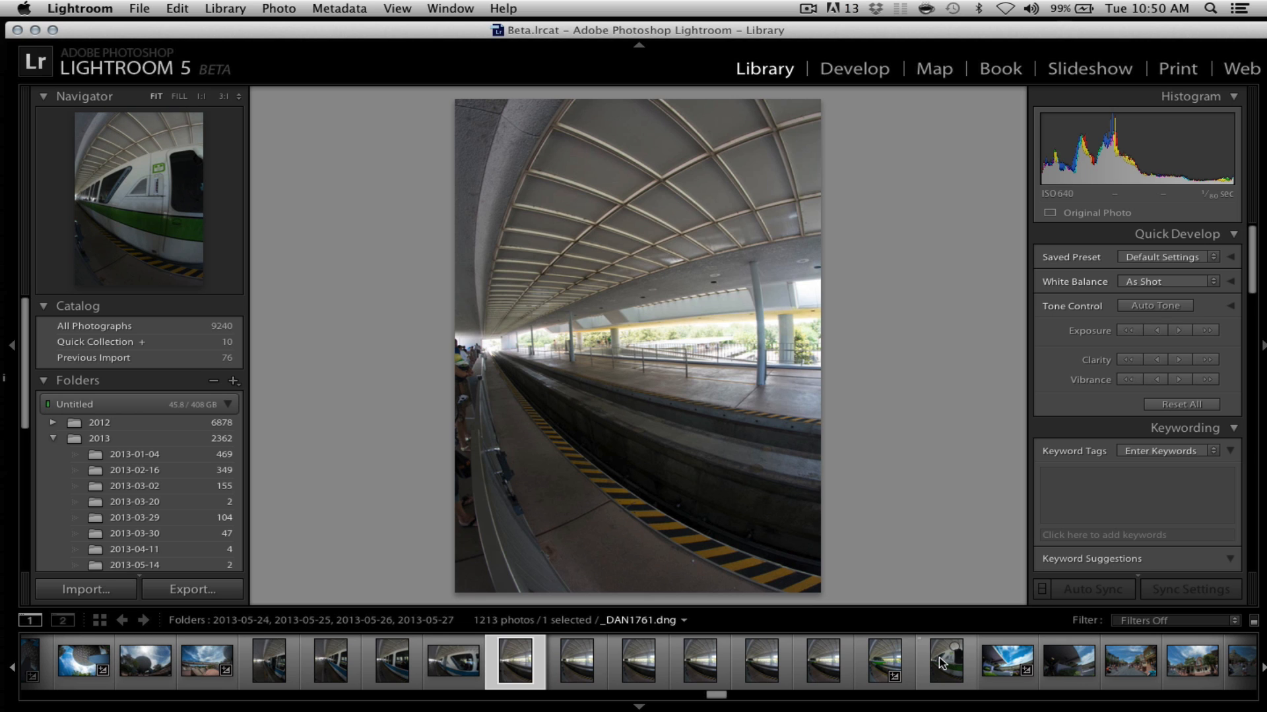
# Show the photos in Grid view and return to Loupe view on _DAN1754.dng
pyautogui.press('g')
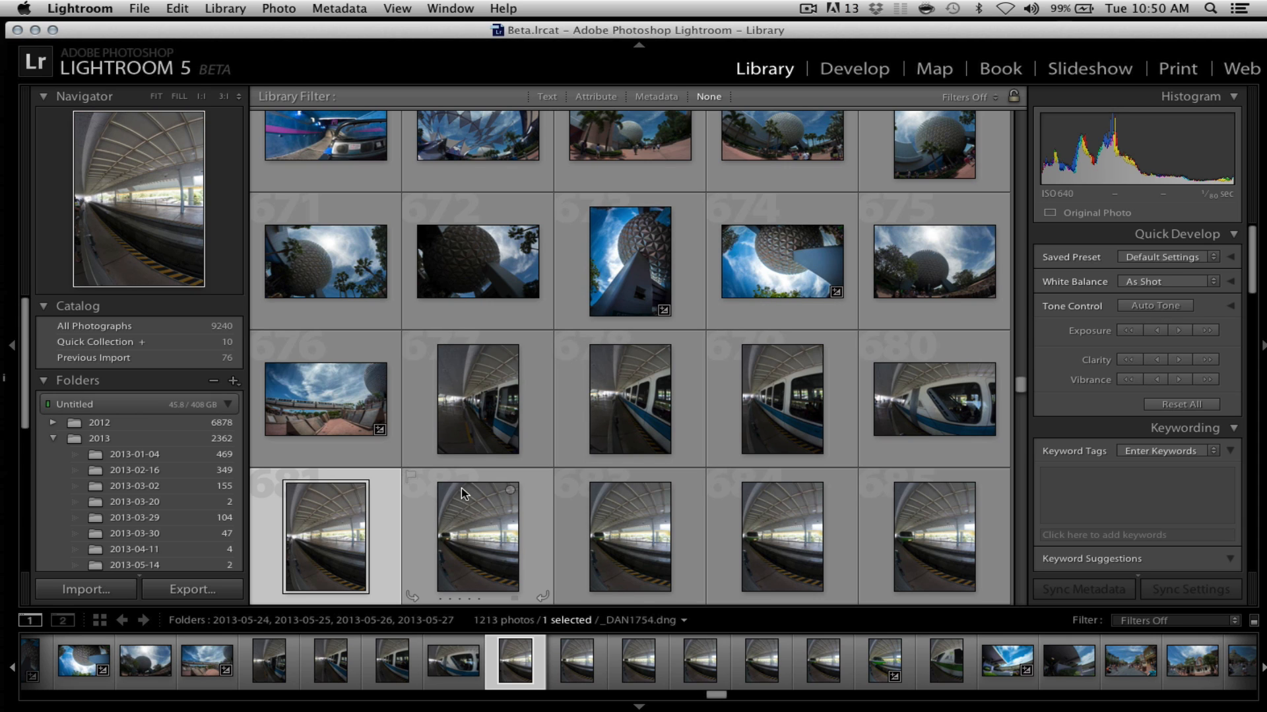
pyautogui.press('e')
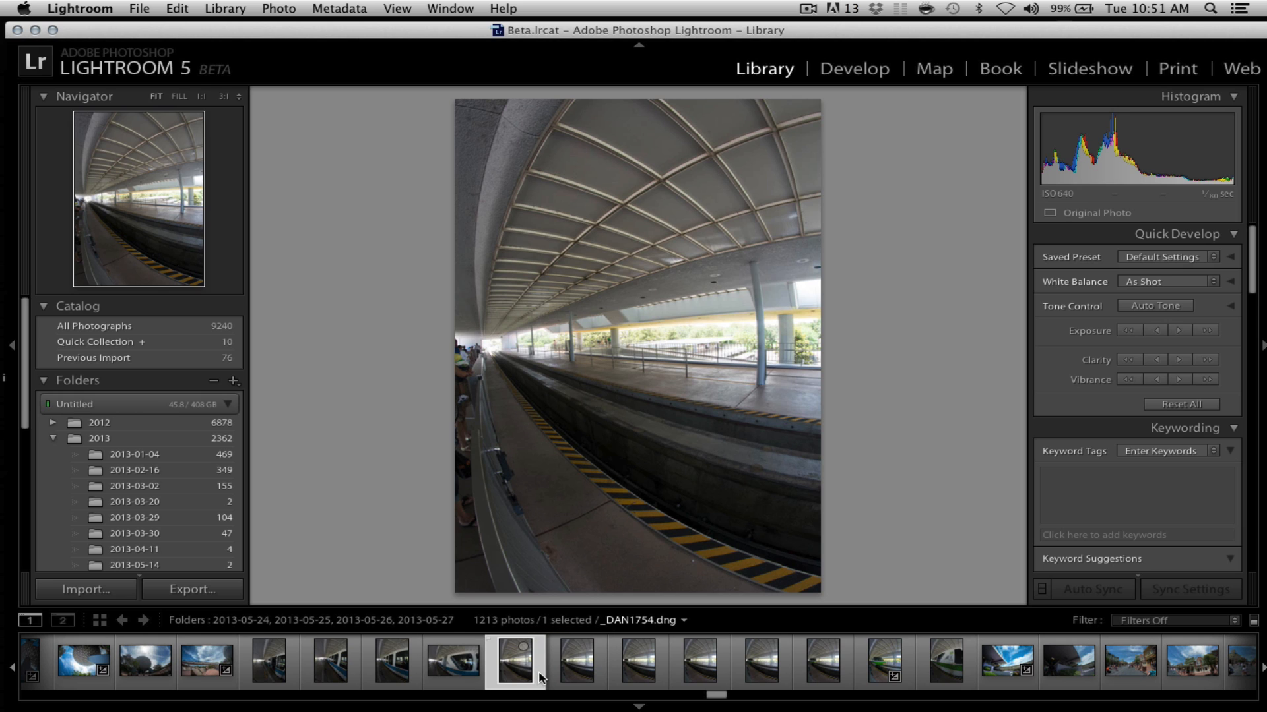
# Select _DAN1754.dng through _DAN1761.dng and compare the first photo with each following candidate in Compare view
pyautogui.keyDown('shift'); pyautogui.click(934, 668); pyautogui.keyUp('shift')
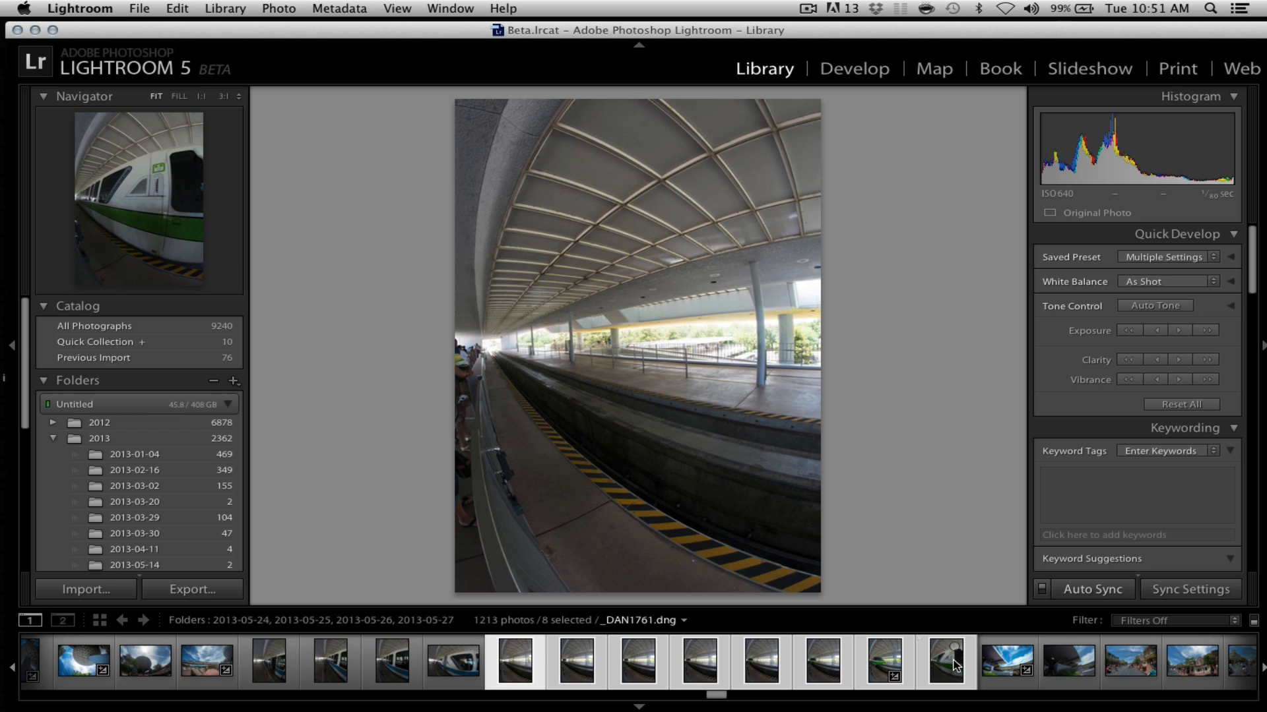
pyautogui.press('c')
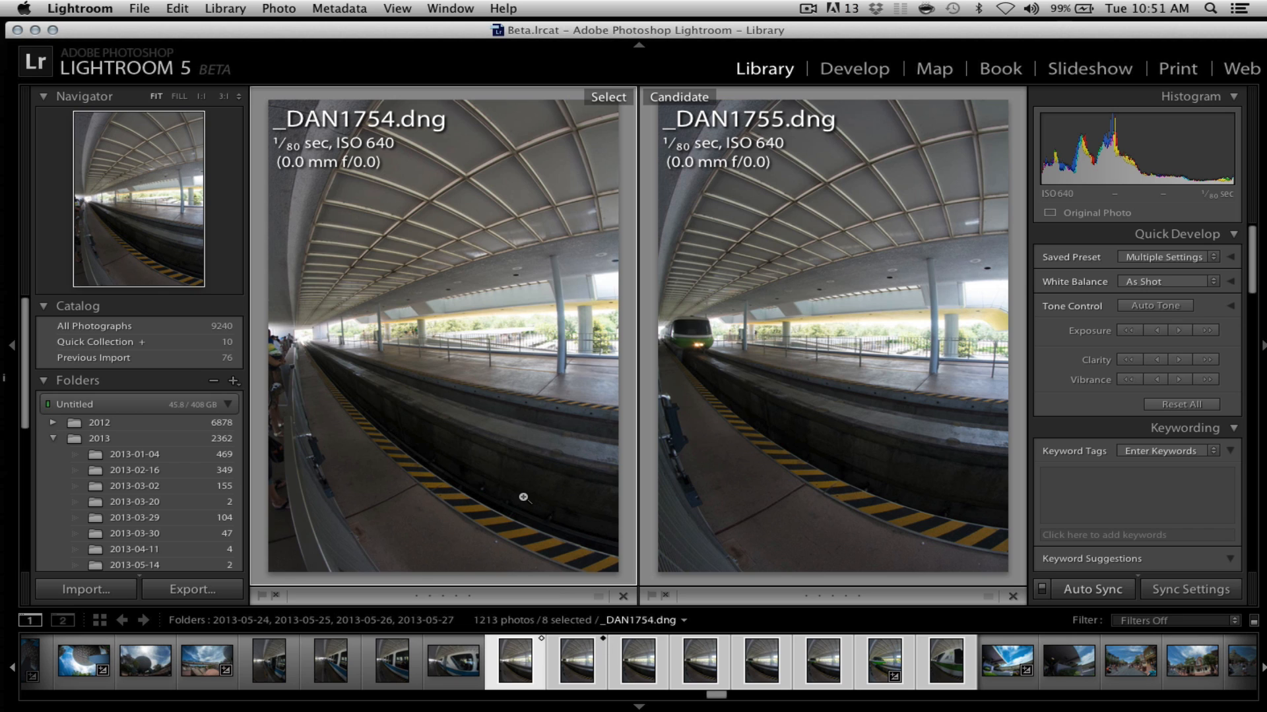
pyautogui.press('Right')
pyautogui.press('Right')
pyautogui.press('Right')
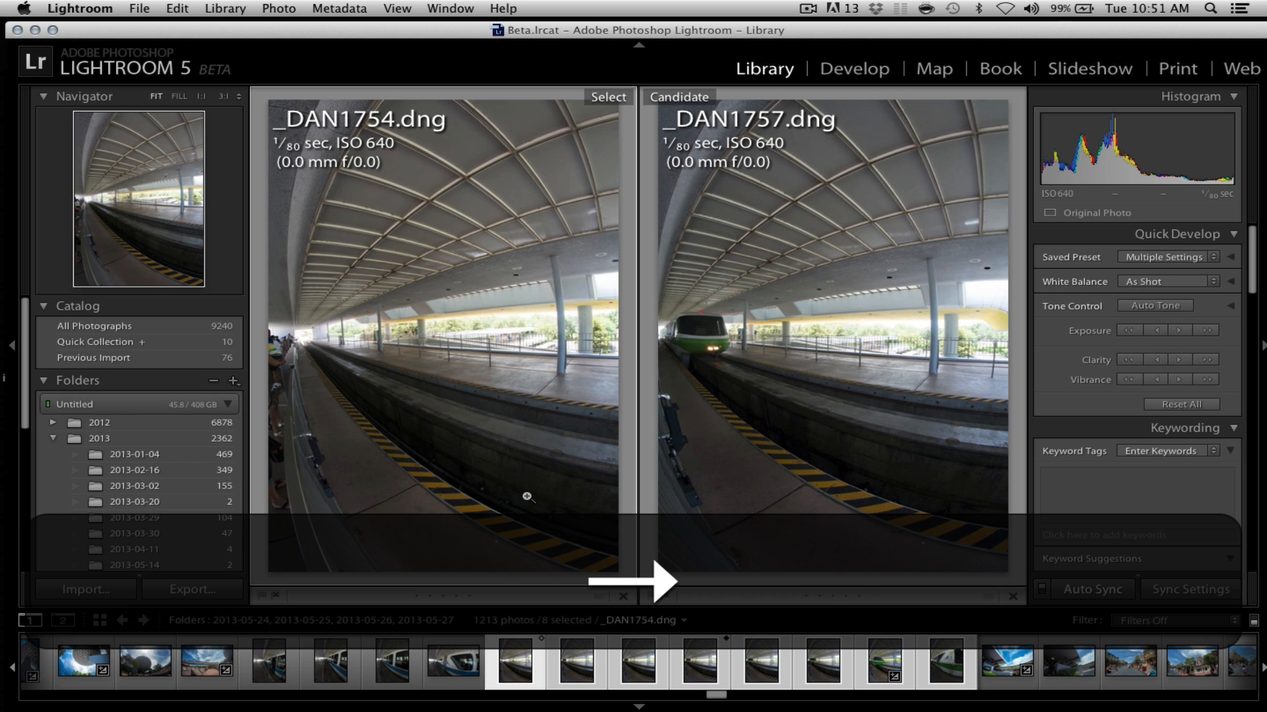
pyautogui.press('Right')
pyautogui.press('Right')
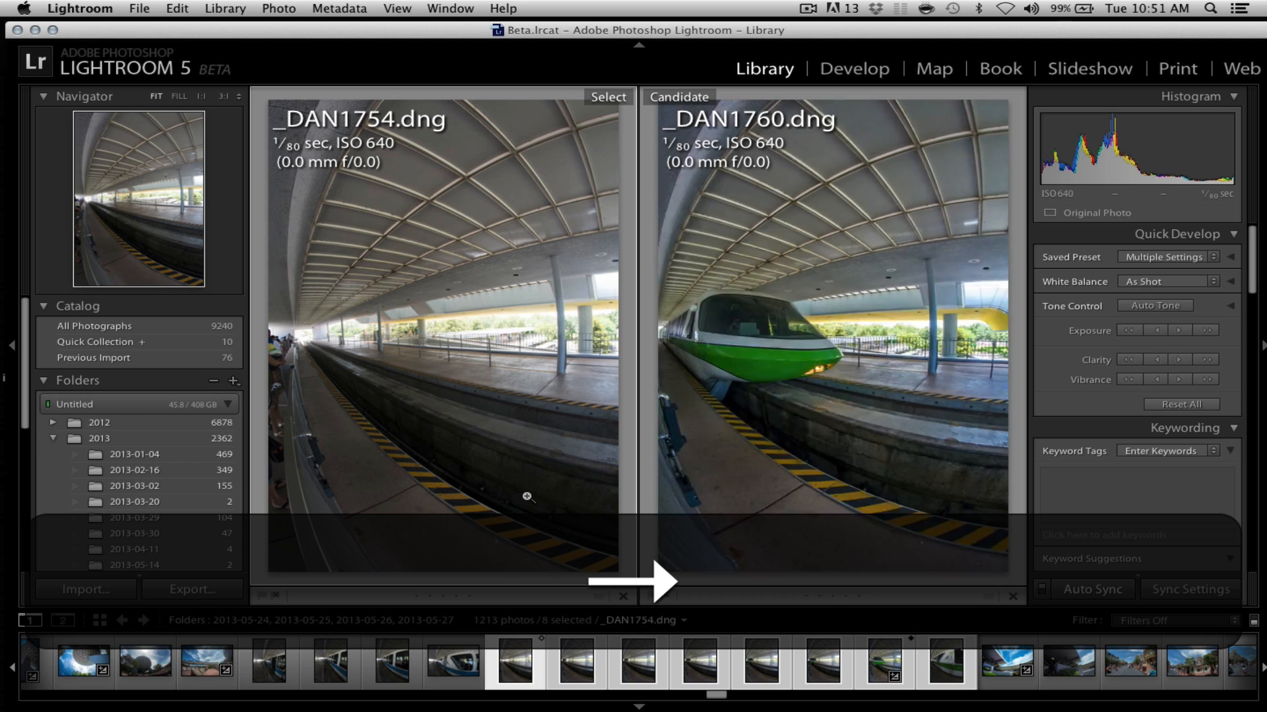
pyautogui.press('Right')
# Cycle the candidate back and forth through the selected photos, ending at _DAN1755.dng, with _DAN1754.dng kept as the Select photo
pyautogui.press('Left')
pyautogui.press('Left')
pyautogui.press('Left')
pyautogui.press('Left')
pyautogui.press('Left')
pyautogui.press('Left')
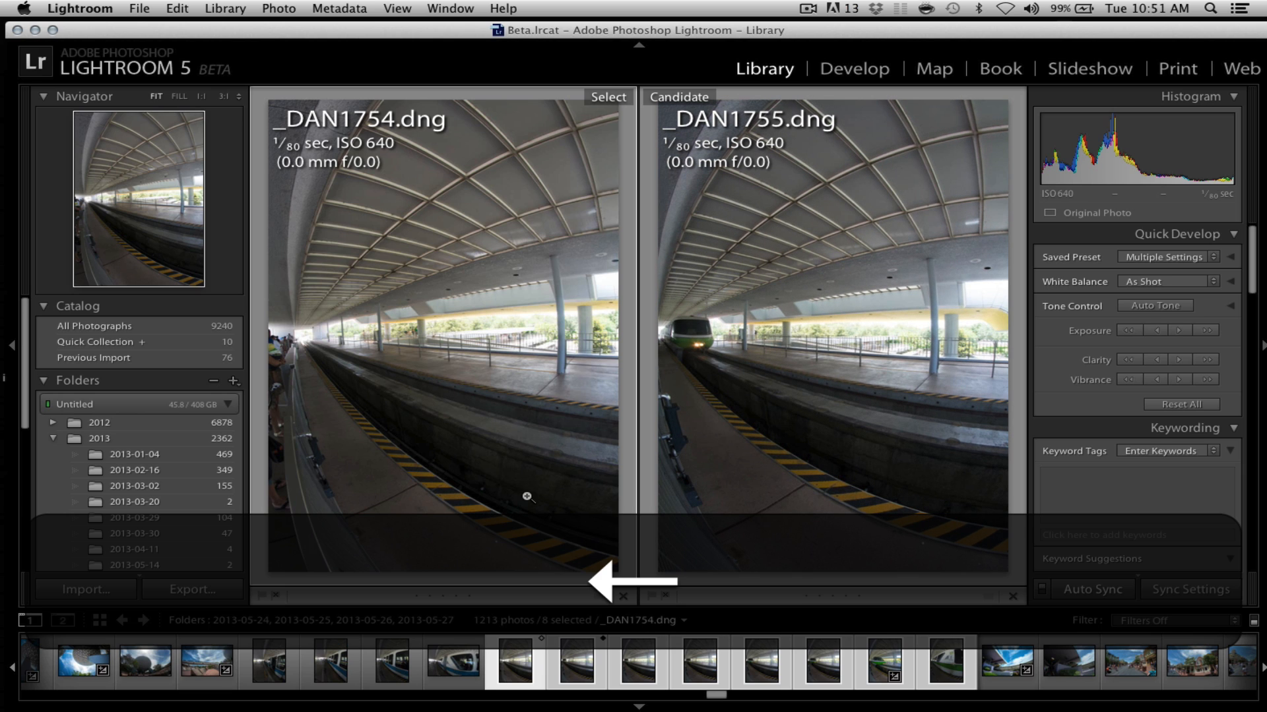
pyautogui.press('Right')
pyautogui.press('Right')
pyautogui.press('Right')
pyautogui.press('Right')
pyautogui.press('Right')
pyautogui.press('Right')
pyautogui.press('Left')
pyautogui.press('Left')
pyautogui.press('Left')
pyautogui.press('Left')
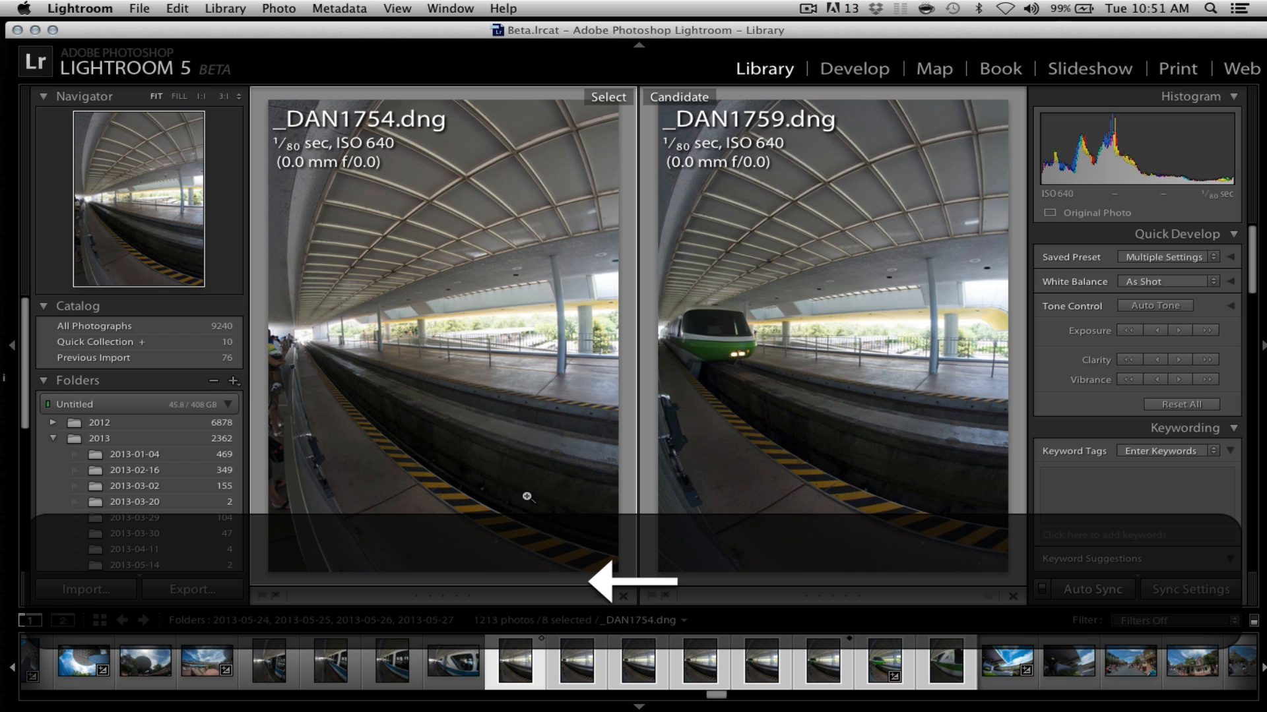
pyautogui.press('Right')
pyautogui.press('Right')
pyautogui.press('Right')
pyautogui.press('Right')
pyautogui.press('Left')
pyautogui.press('Left')
pyautogui.press('Left')
pyautogui.press('Left')
pyautogui.press('Left')
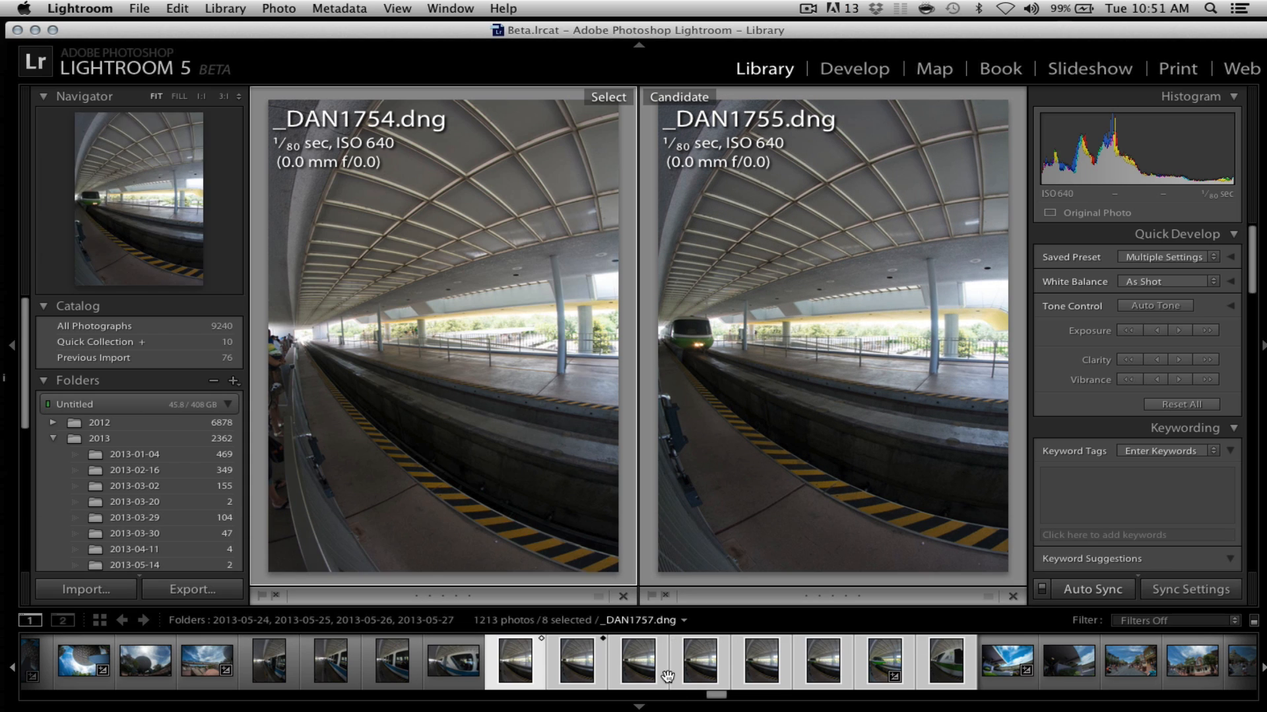
# Compare other pairs, such as _DAN1756.dng with _DAN1754.dng and _DAN1757.dng with _DAN1755.dng, and return to Loupe view on _DAN1754.dng
pyautogui.click(657, 667)
pyautogui.keyDown('super'); pyautogui.click(525, 674); pyautogui.keyUp('super')
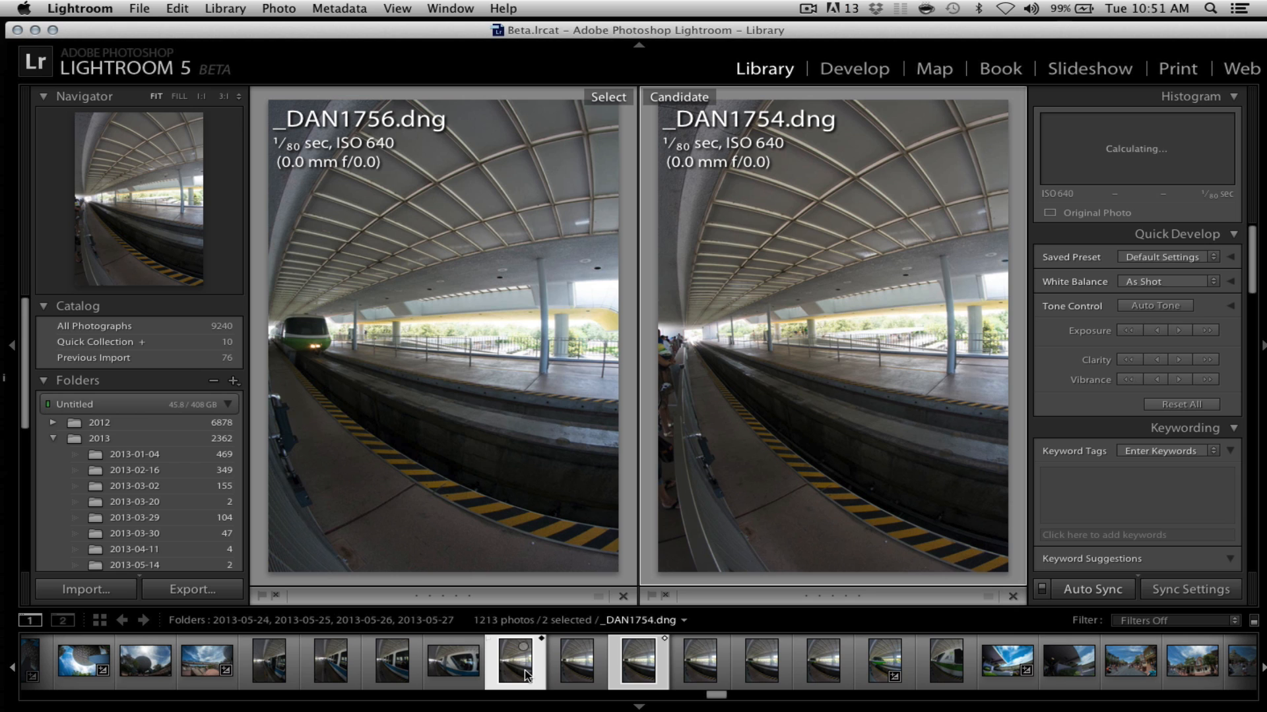
pyautogui.click(702, 670)
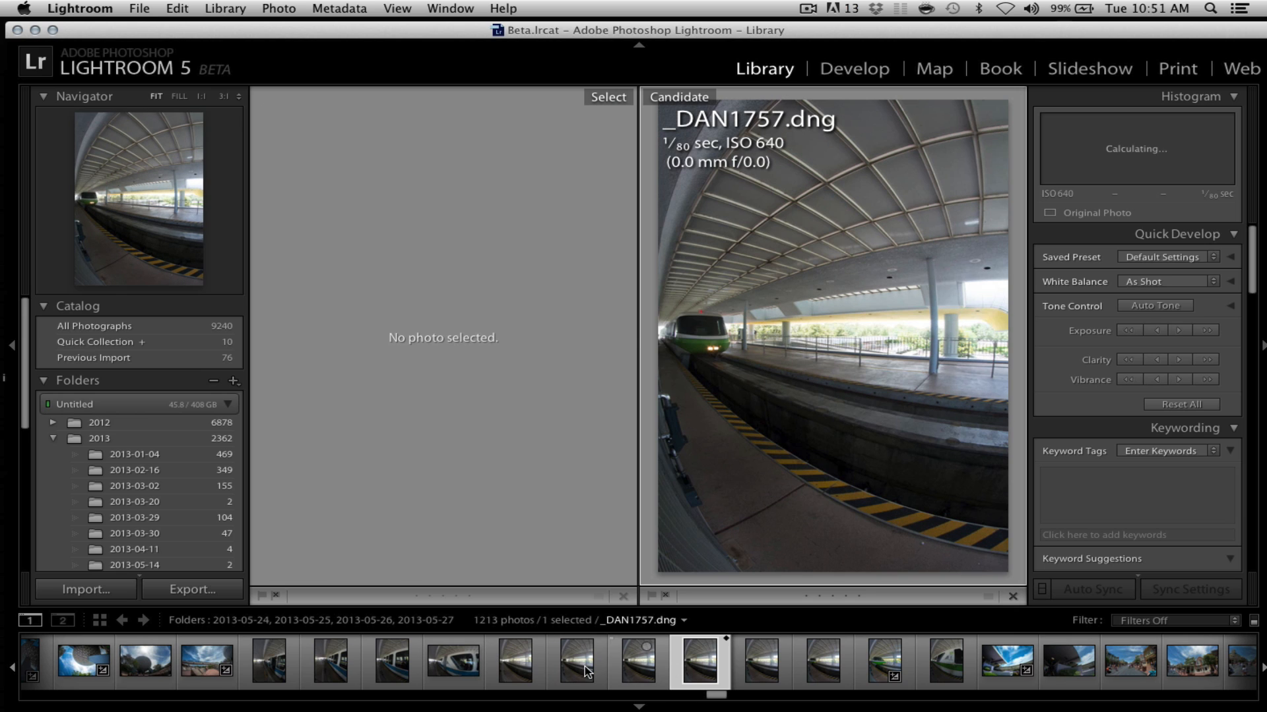
pyautogui.keyDown('super'); pyautogui.click(529, 672); pyautogui.keyUp('super')
pyautogui.click(579, 669)
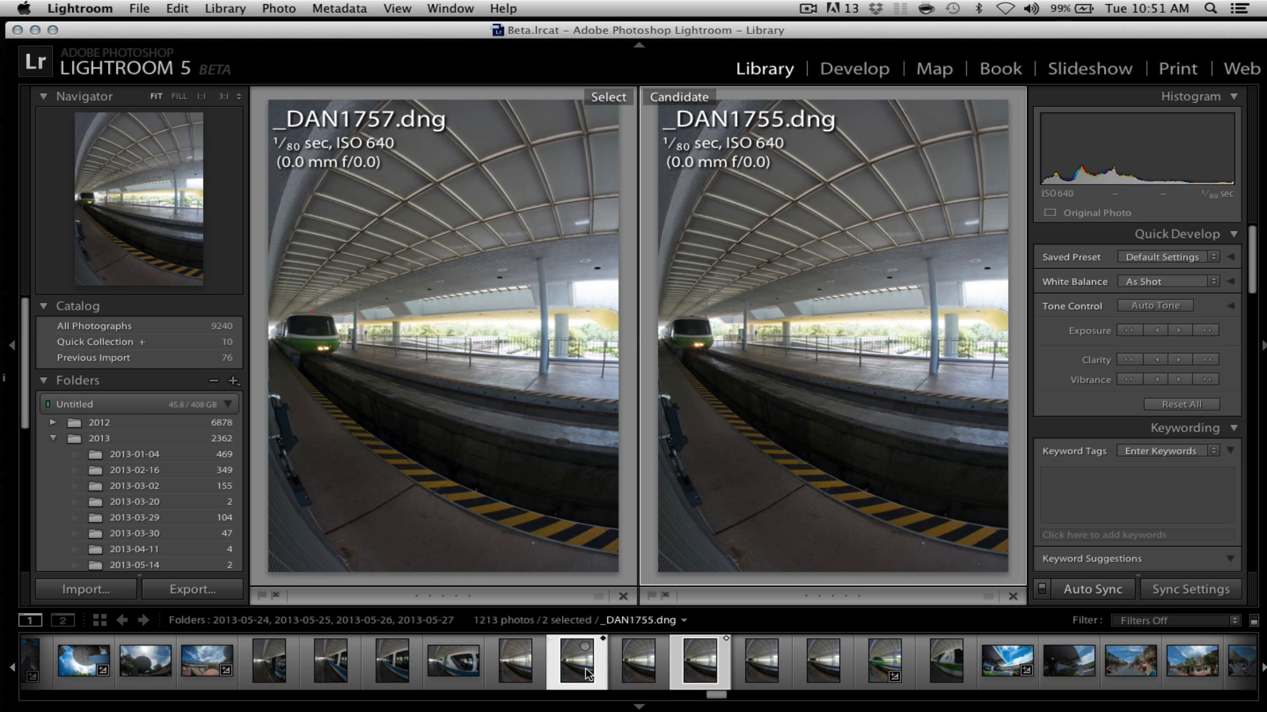
pyautogui.click(861, 670)
pyautogui.click(532, 669)
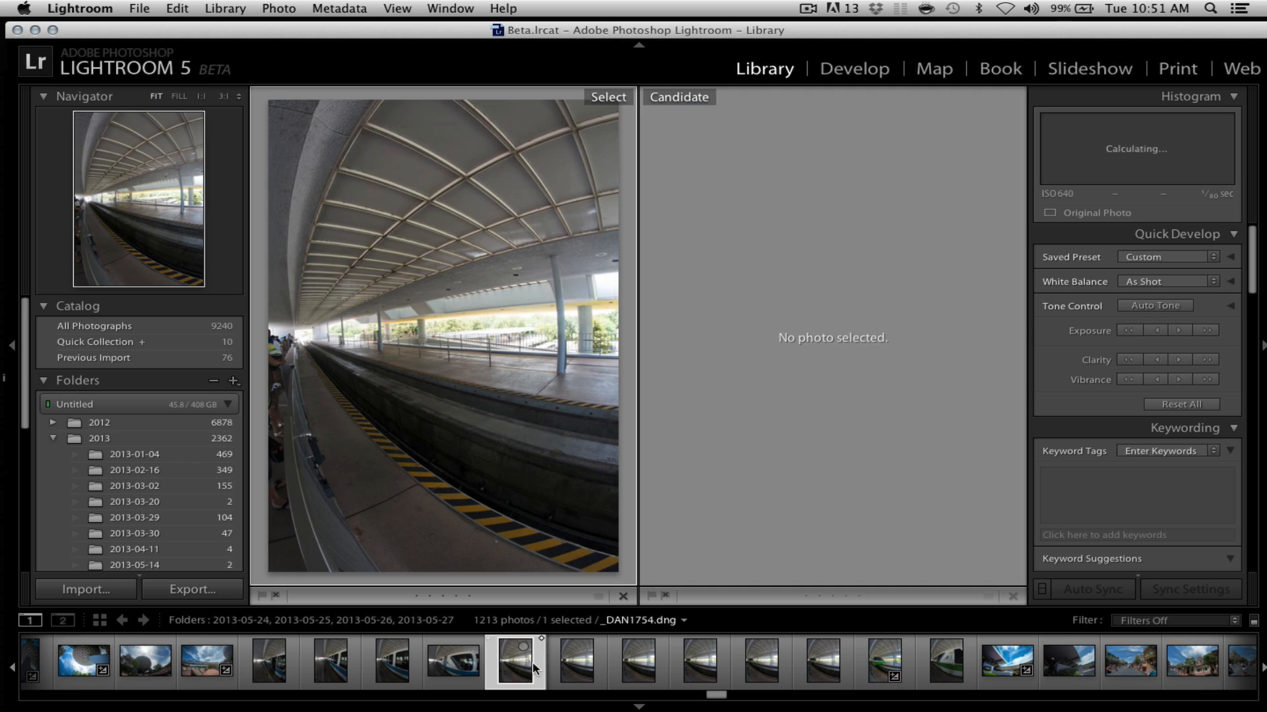
pyautogui.press('e')
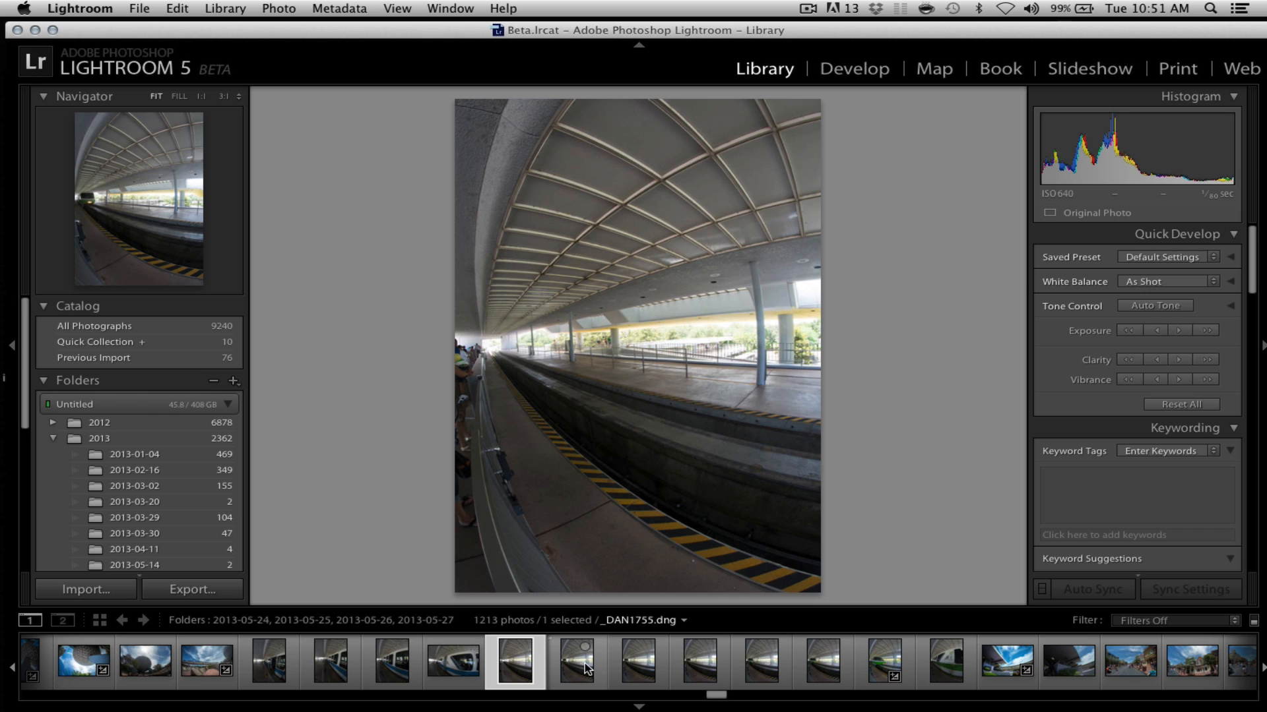
# Switch to Survey view and step forward through the monorail station photos and back to _DAN1754.dng
pyautogui.press('n')
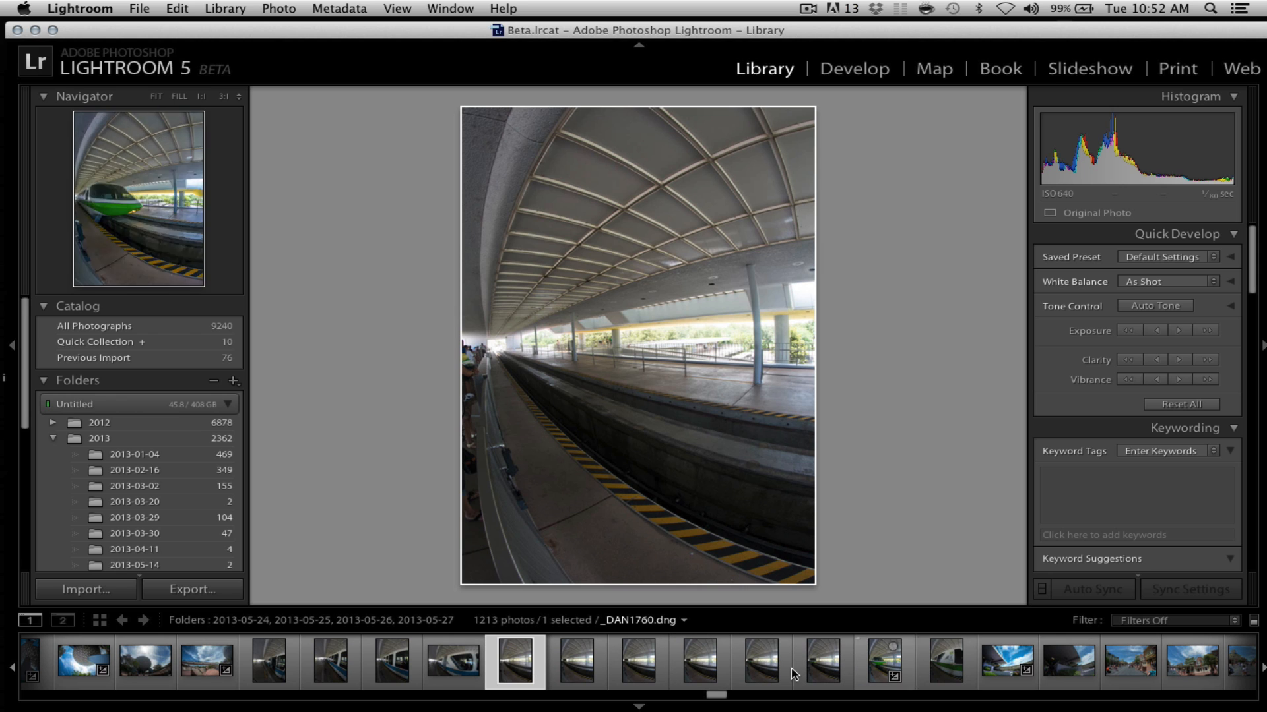
pyautogui.press('Right')
pyautogui.press('Right')
pyautogui.press('Right')
pyautogui.press('Right')
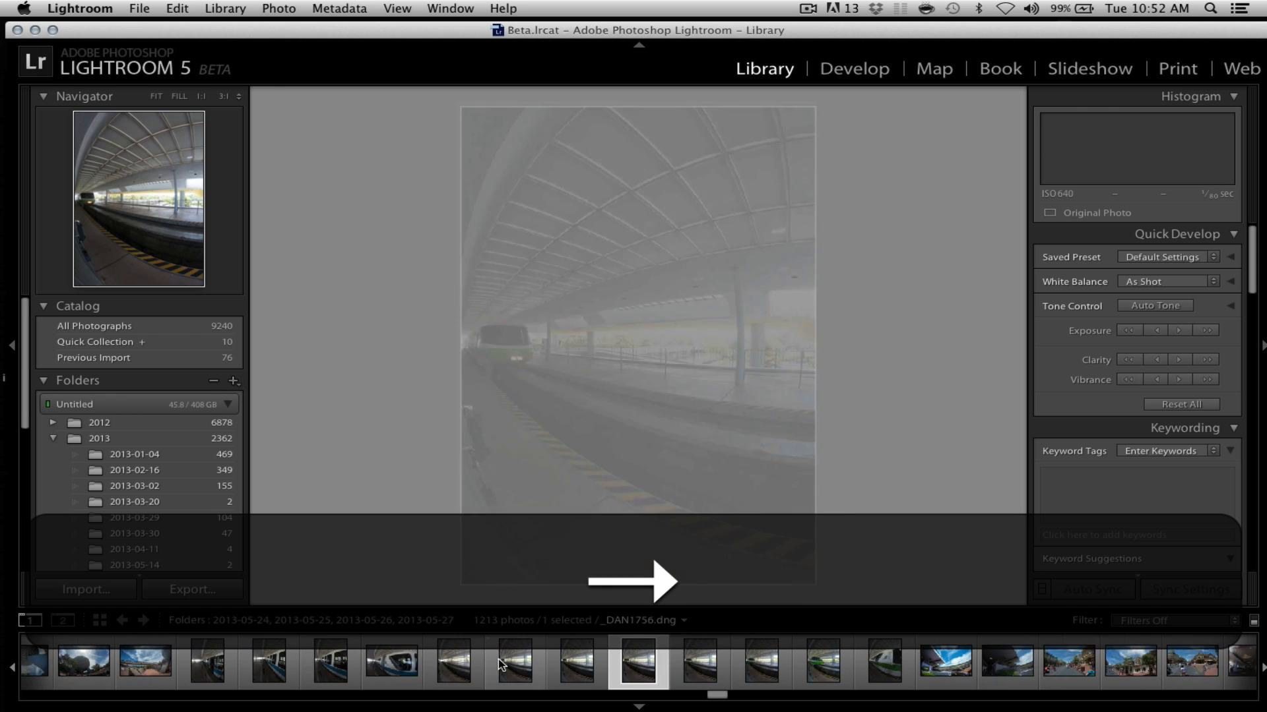
pyautogui.press('Right')
pyautogui.press('Left')
pyautogui.press('Left')
pyautogui.press('Left')
pyautogui.press('Left')
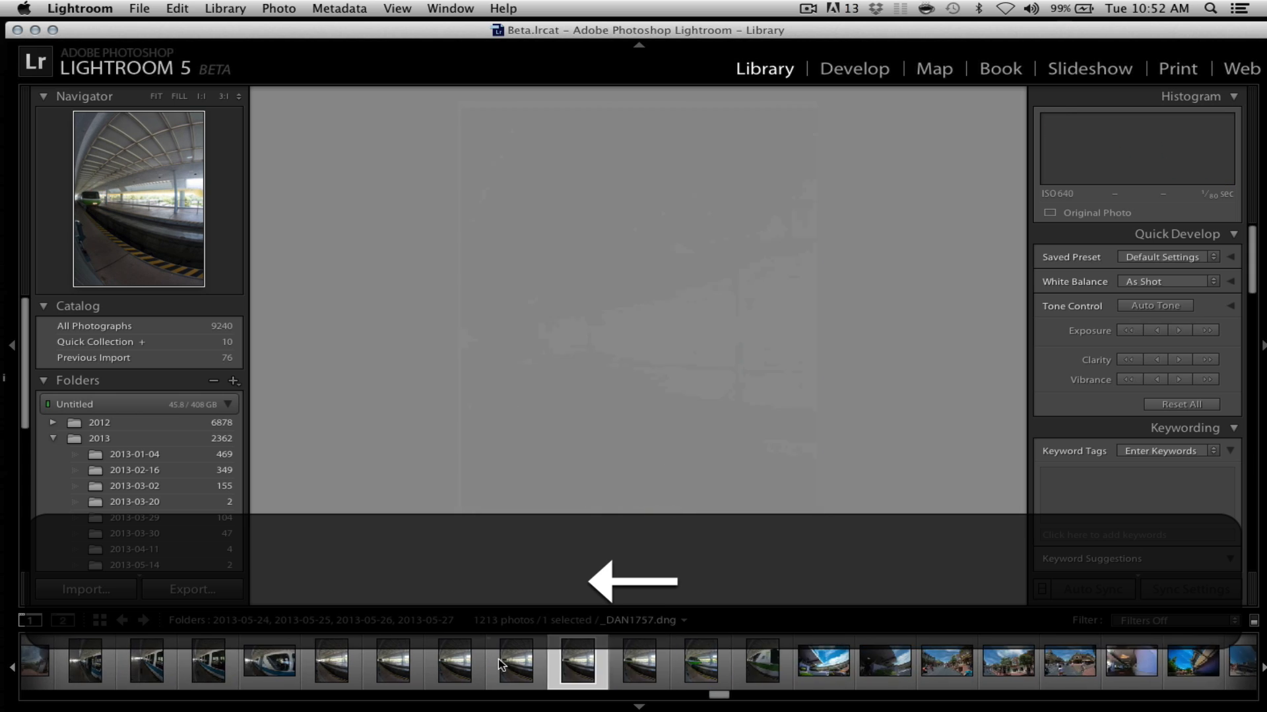
pyautogui.press('Left')
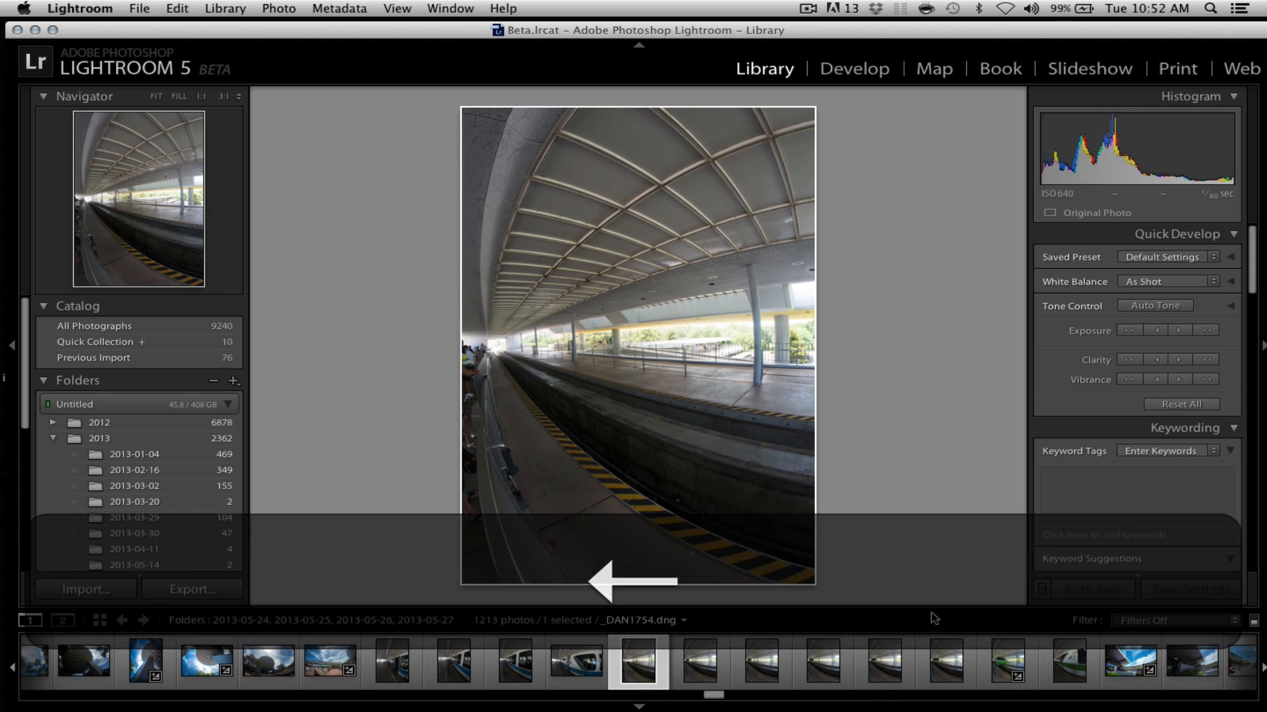
pyautogui.press('Up')
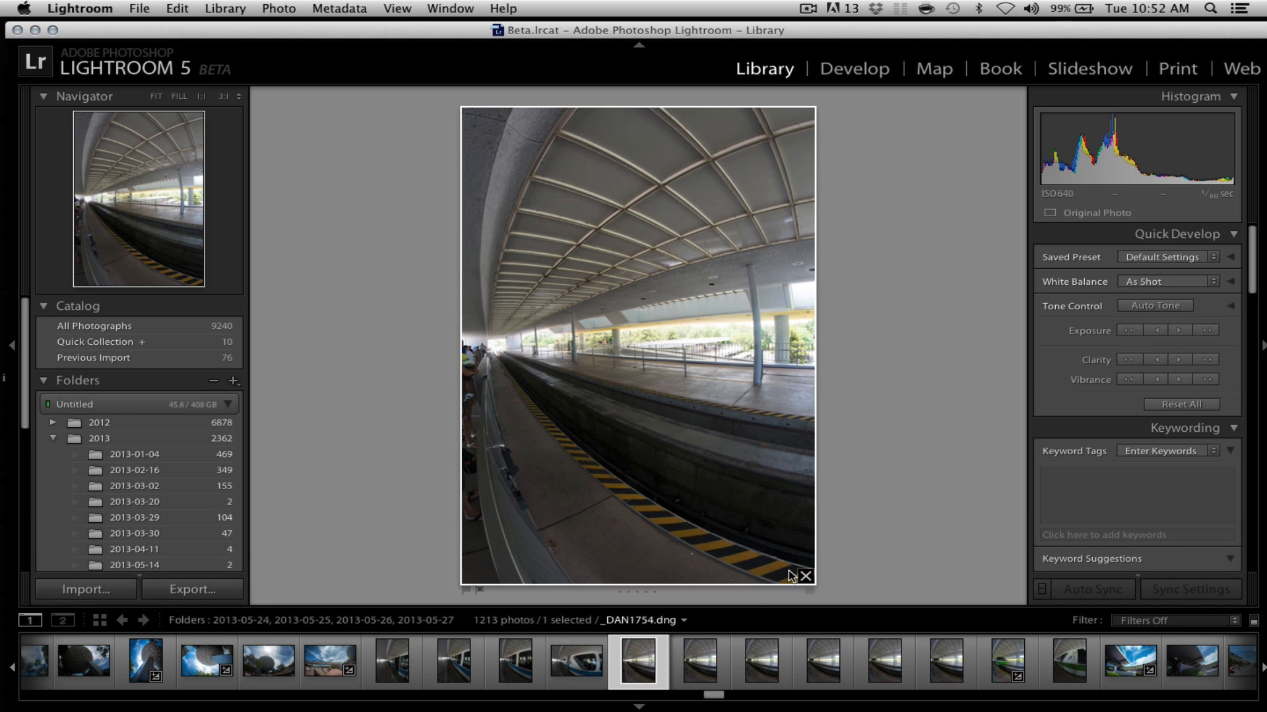
# Survey _DAN1754.dng through _DAN1761.dng and the four blue monorail photos before them, and return to Loupe view on _DAN1754.dng
pyautogui.keyDown('shift'); pyautogui.click(1074, 667); pyautogui.keyUp('shift')
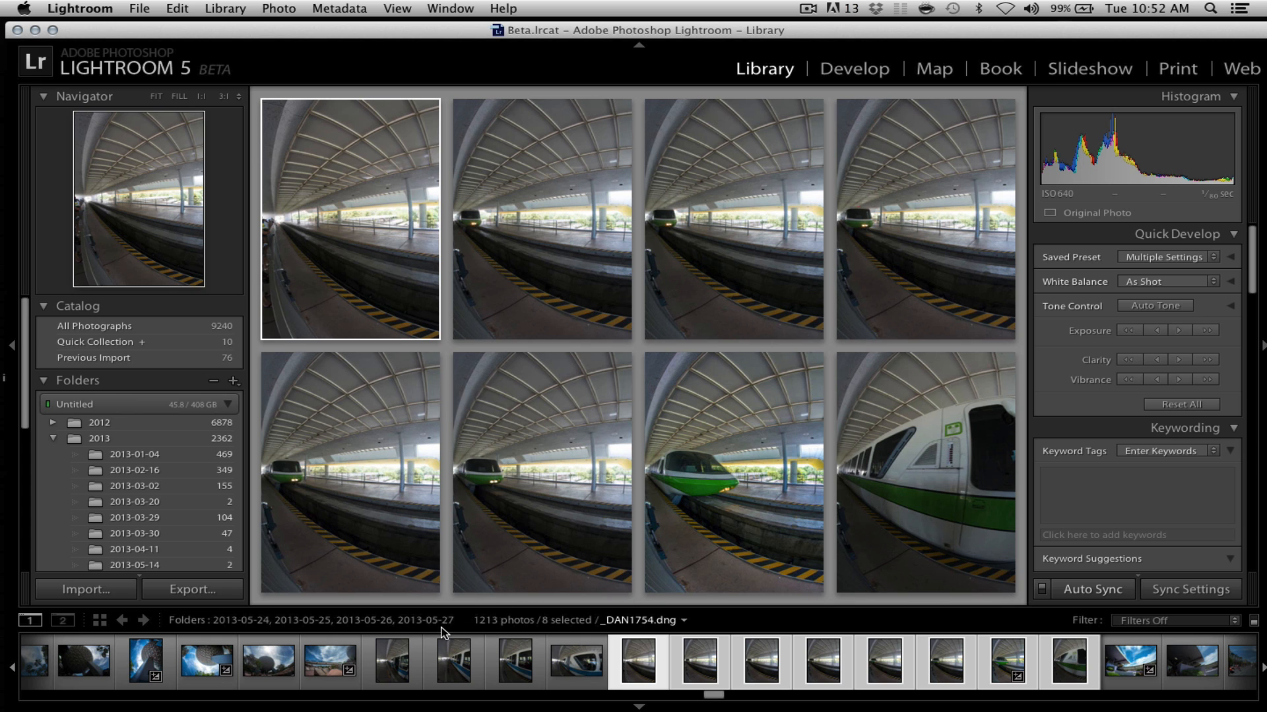
pyautogui.click(405, 663)
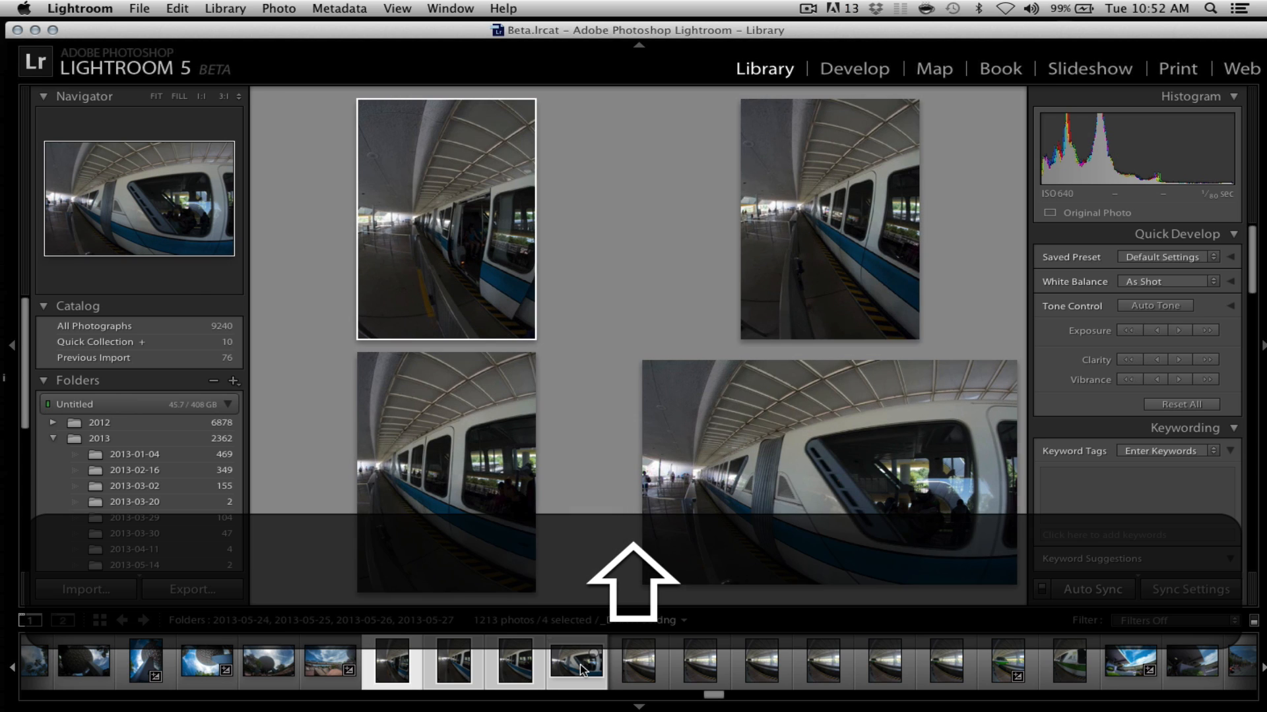
pyautogui.click(638, 662)
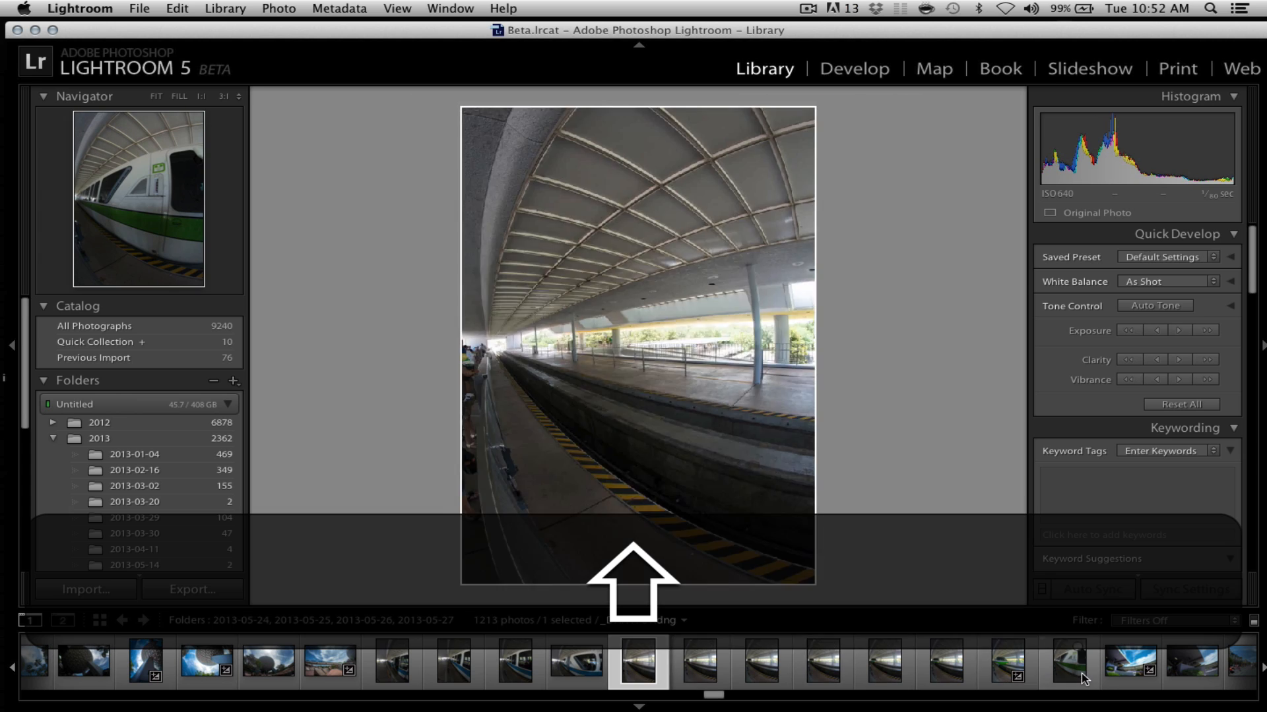
pyautogui.keyDown('shift'); pyautogui.click(1082, 680); pyautogui.keyUp('shift')
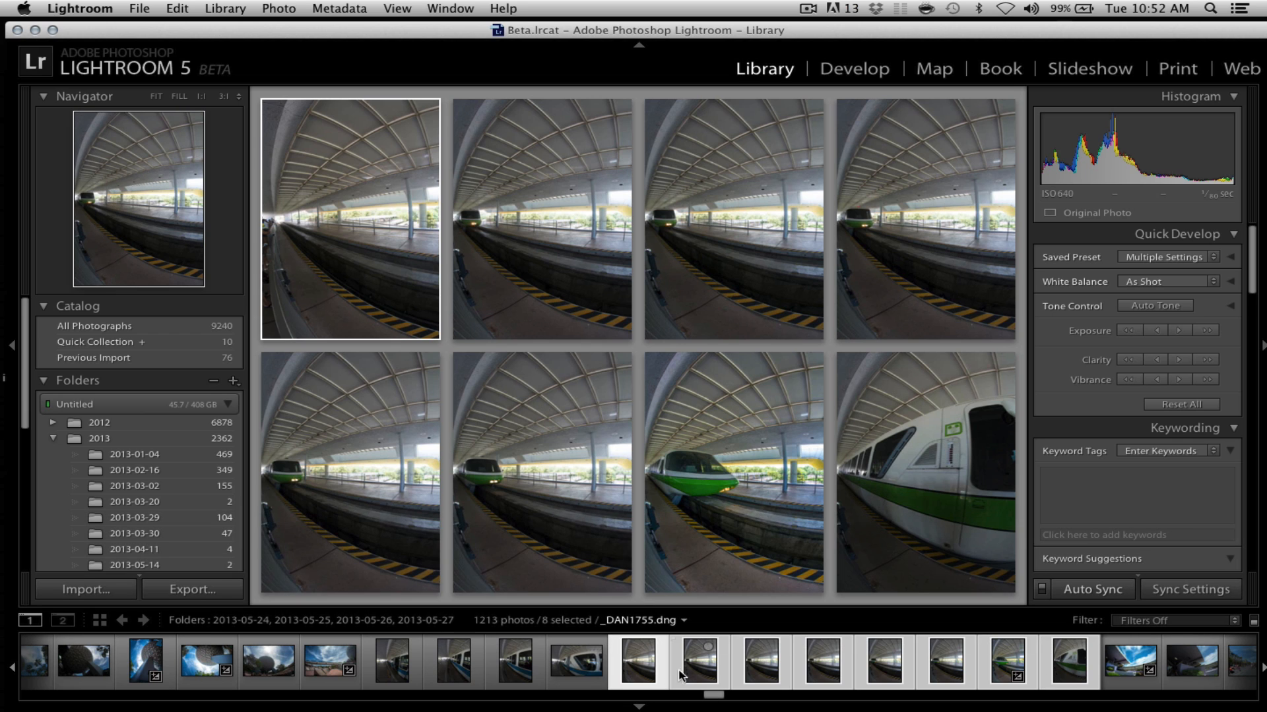
pyautogui.click(700, 662)
pyautogui.press('e')
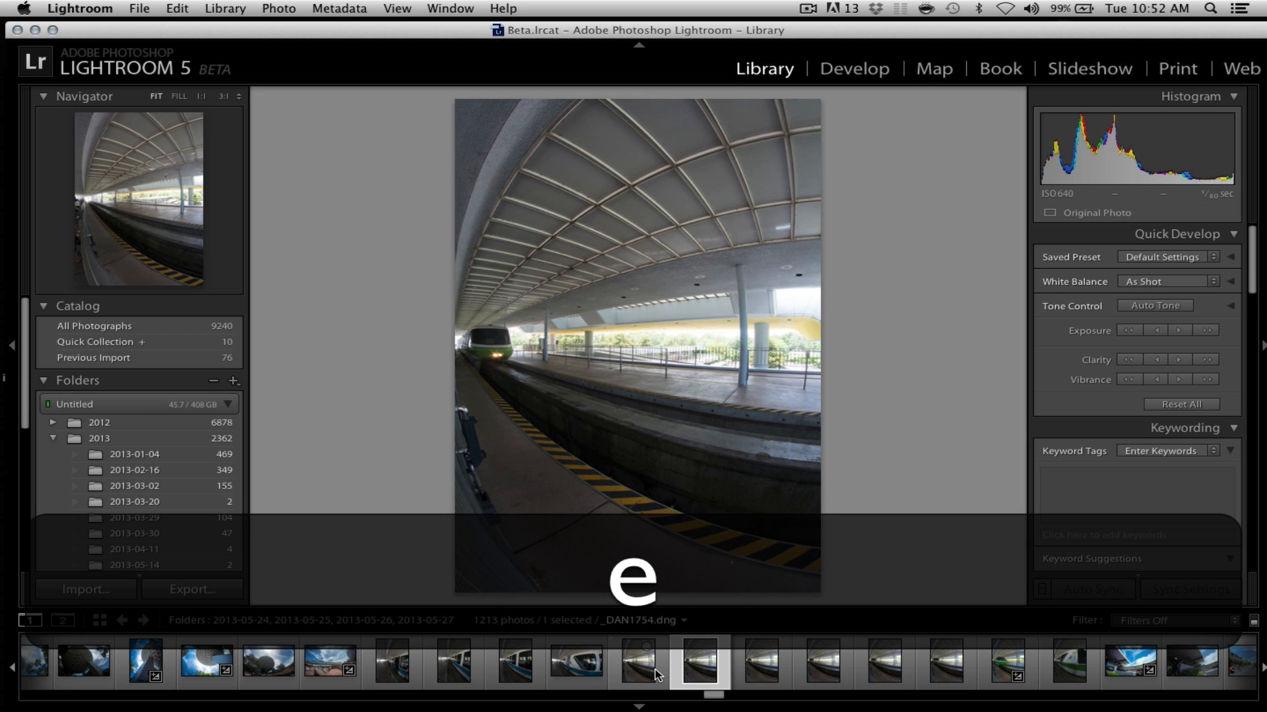
pyautogui.click(651, 667)
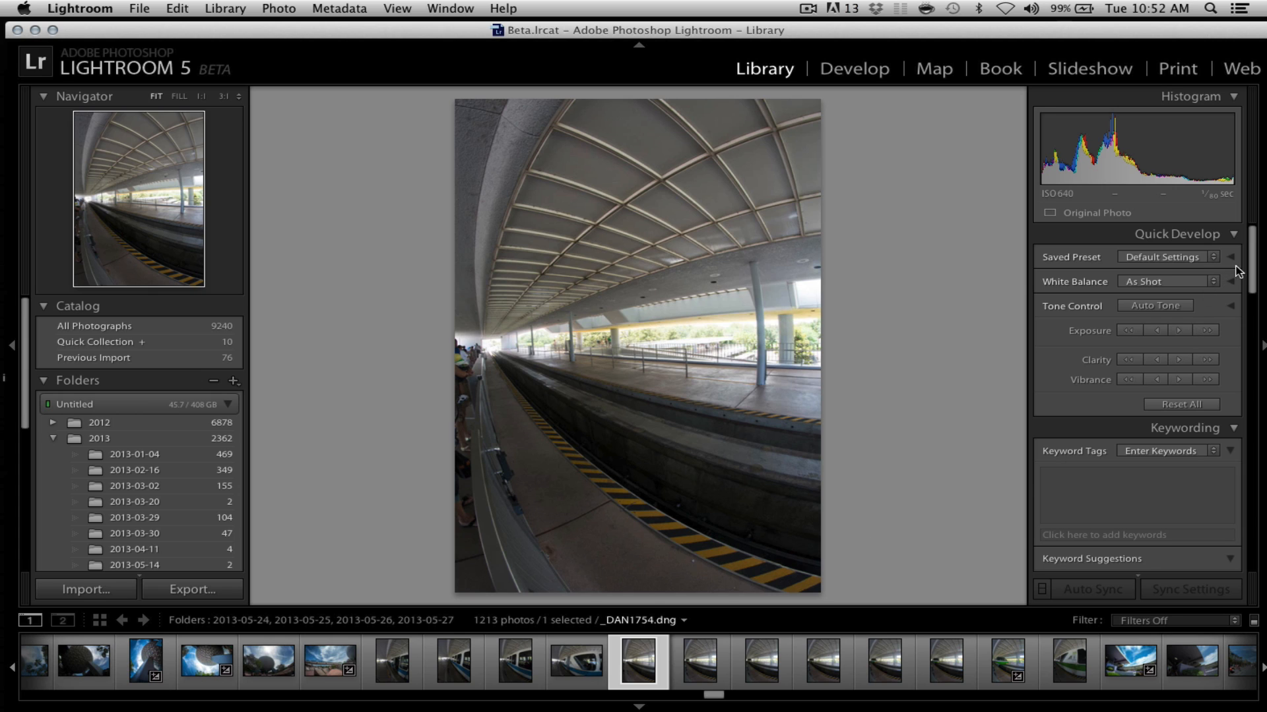
# Select _DAN1754.dng through _DAN1761.dng and add the keyword Monorail to them
pyautogui.moveTo(1252, 263); pyautogui.dragTo(1250, 292)
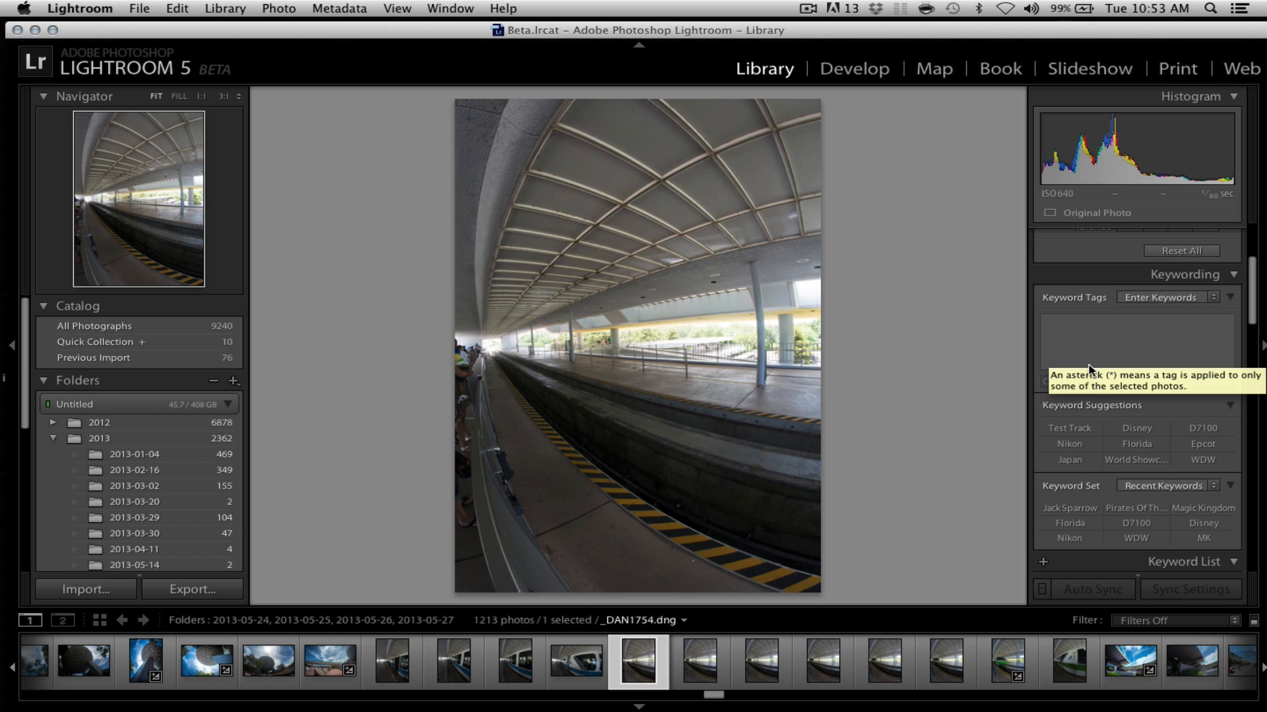
pyautogui.keyDown('shift'); pyautogui.click(1061, 657); pyautogui.keyUp('shift')
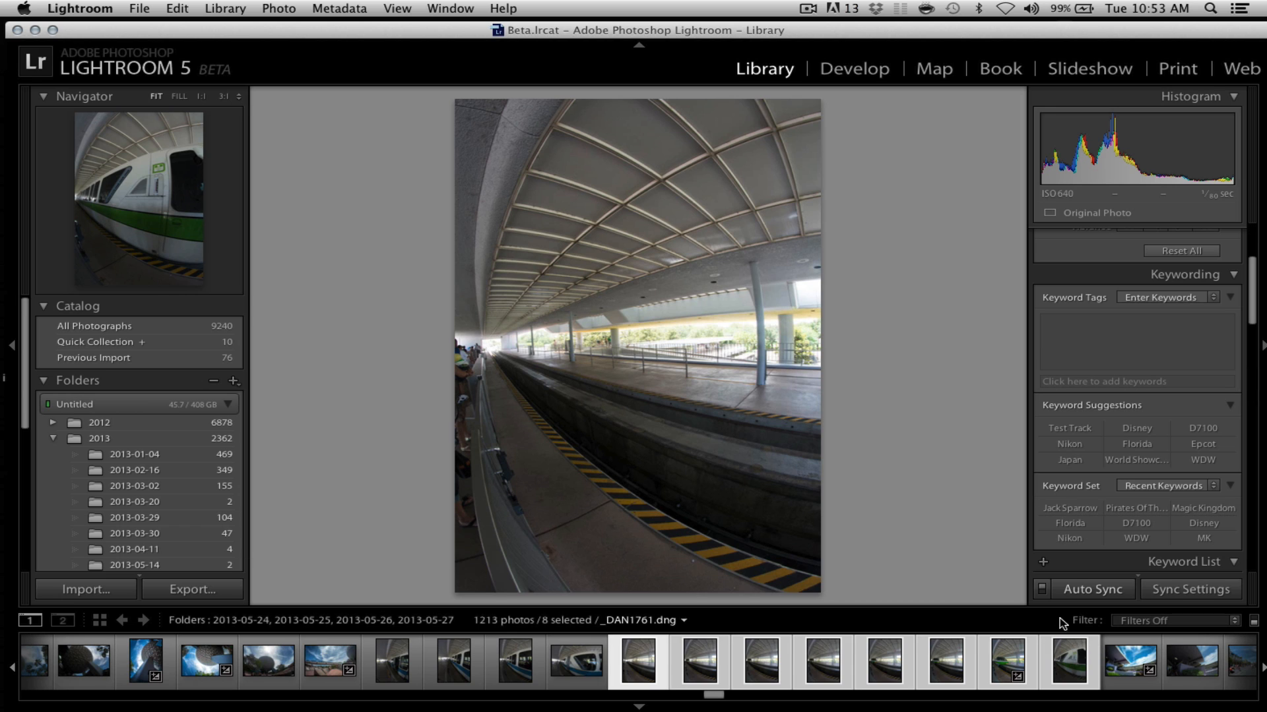
pyautogui.click(1083, 382)
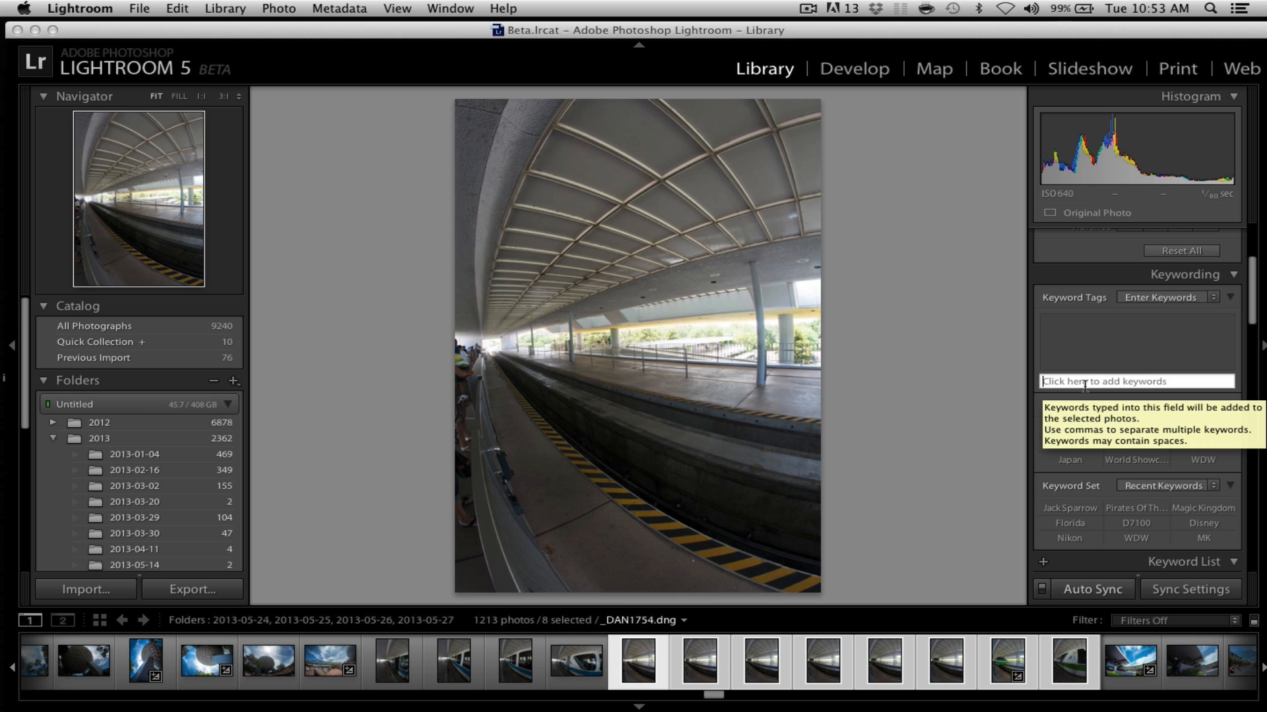
pyautogui.write('Monorai')
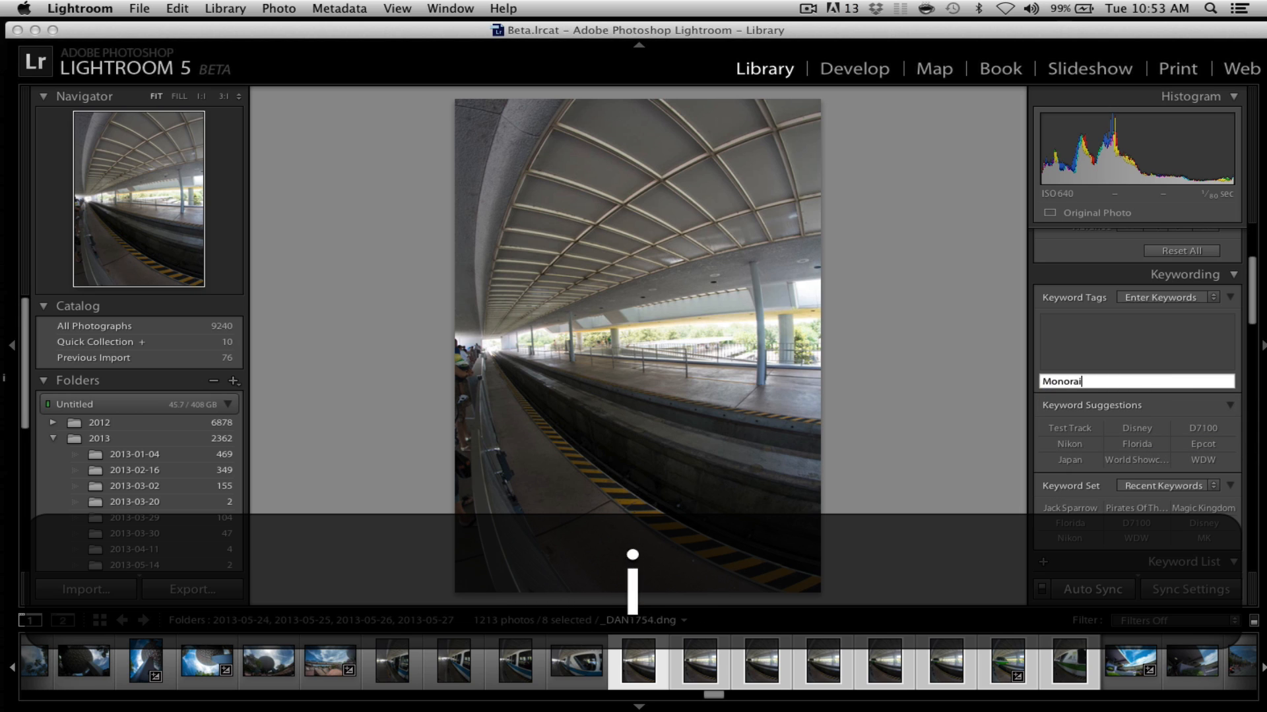
pyautogui.write('l')
pyautogui.press('Return')
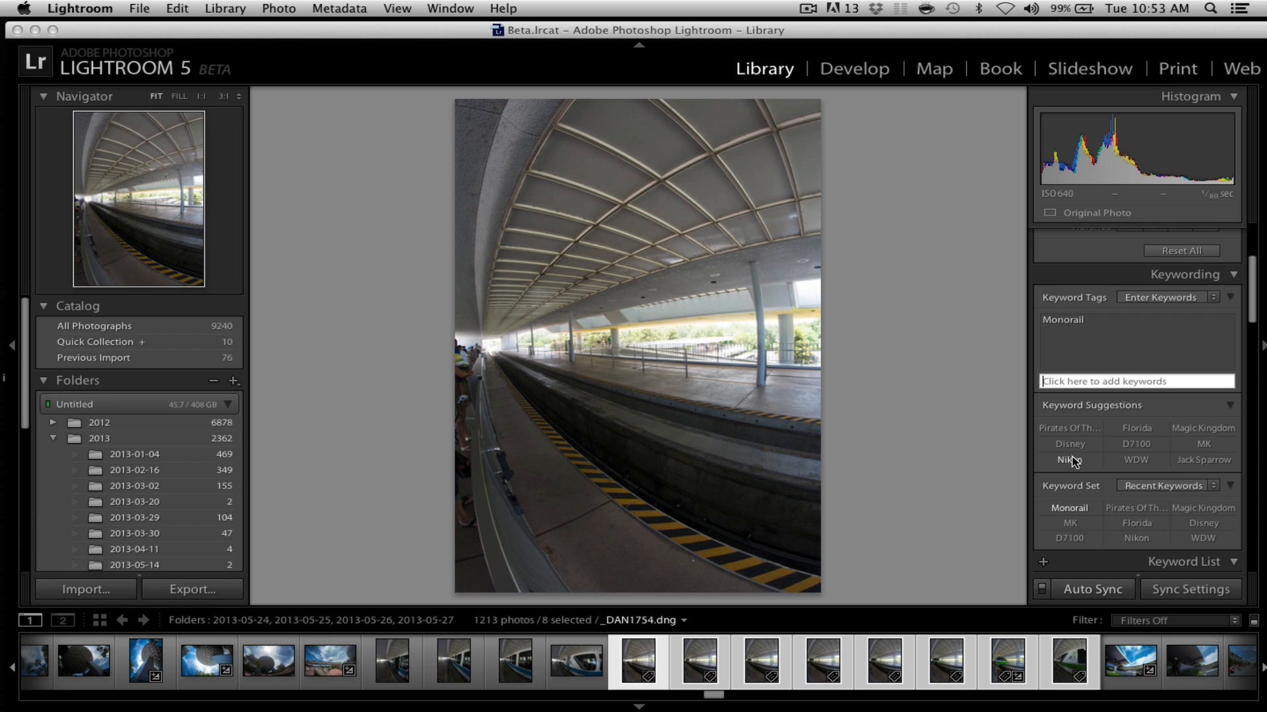
# Add the suggested keywords Florida, Nikon, D7100, Disney and WDW to the selected photos
pyautogui.click(1138, 429)
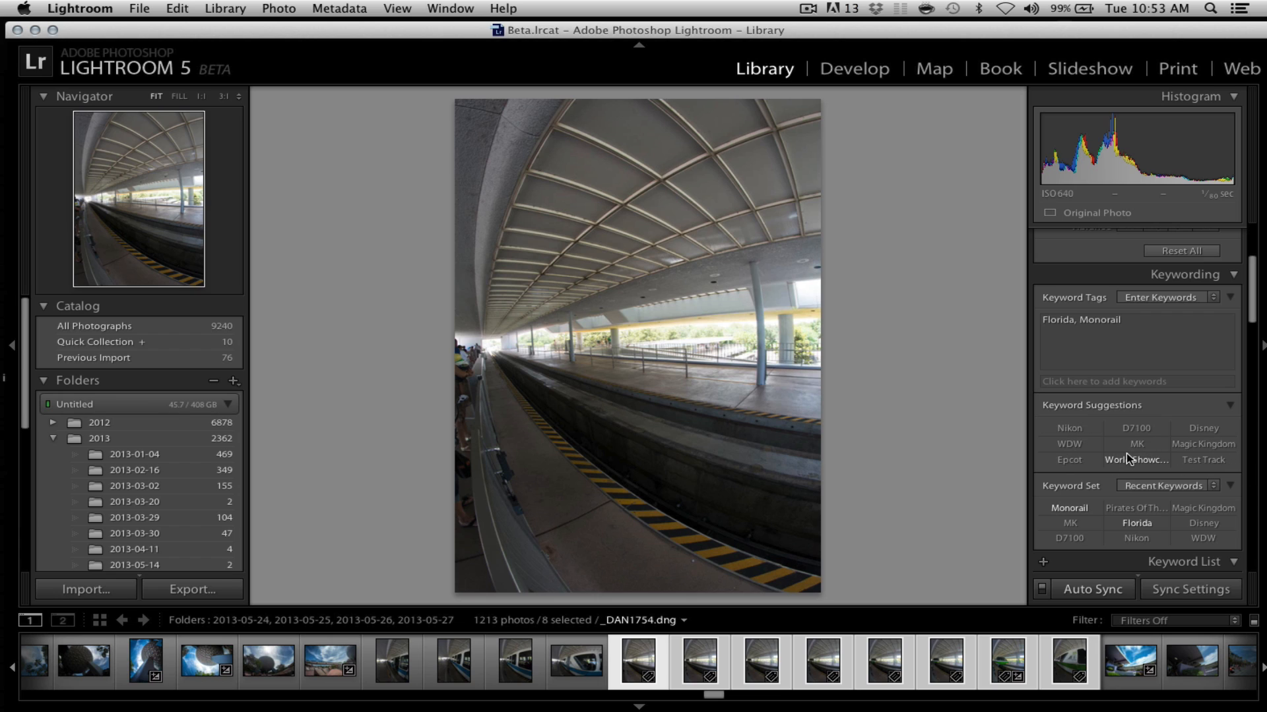
pyautogui.click(1070, 429)
pyautogui.click(1068, 430)
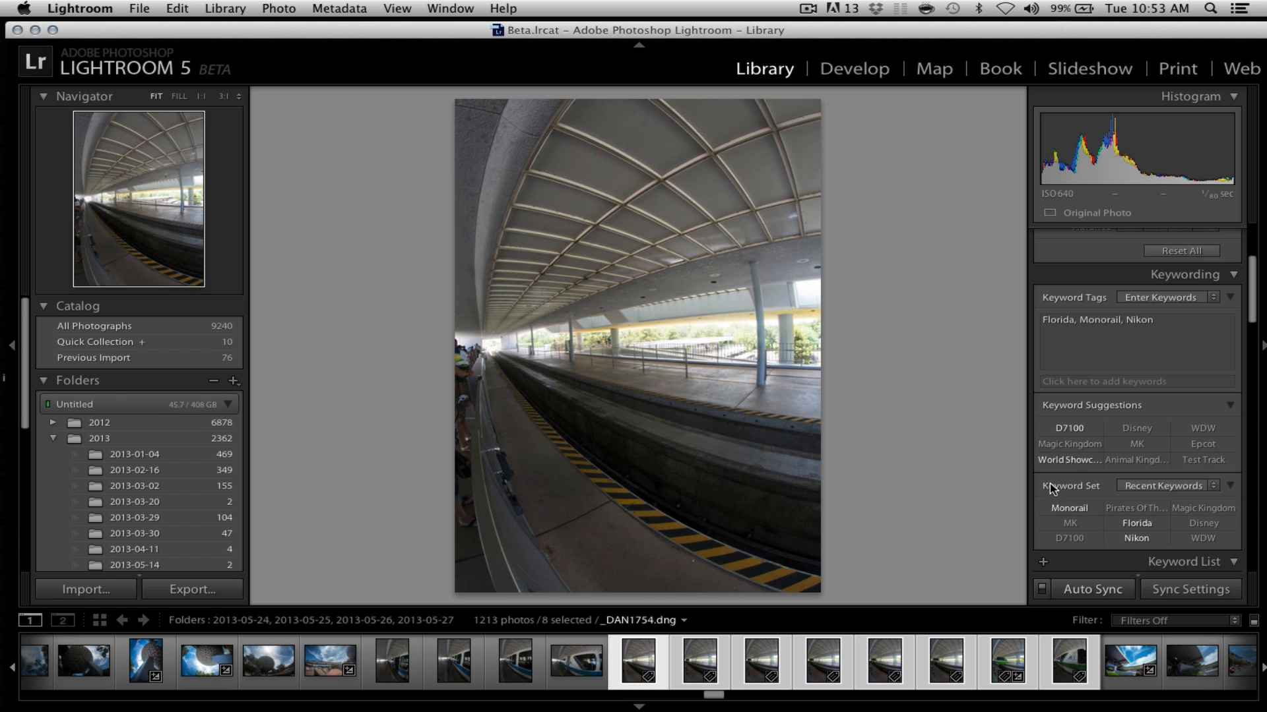
pyautogui.click(1069, 432)
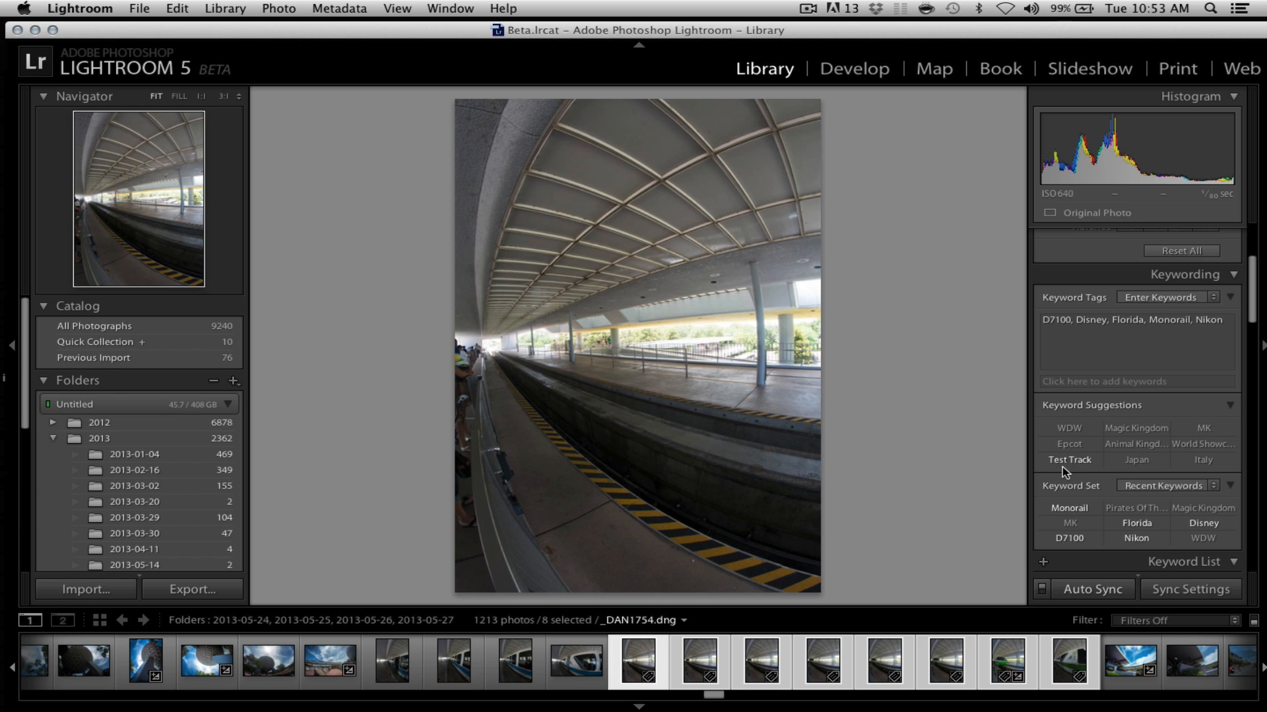
pyautogui.click(1074, 430)
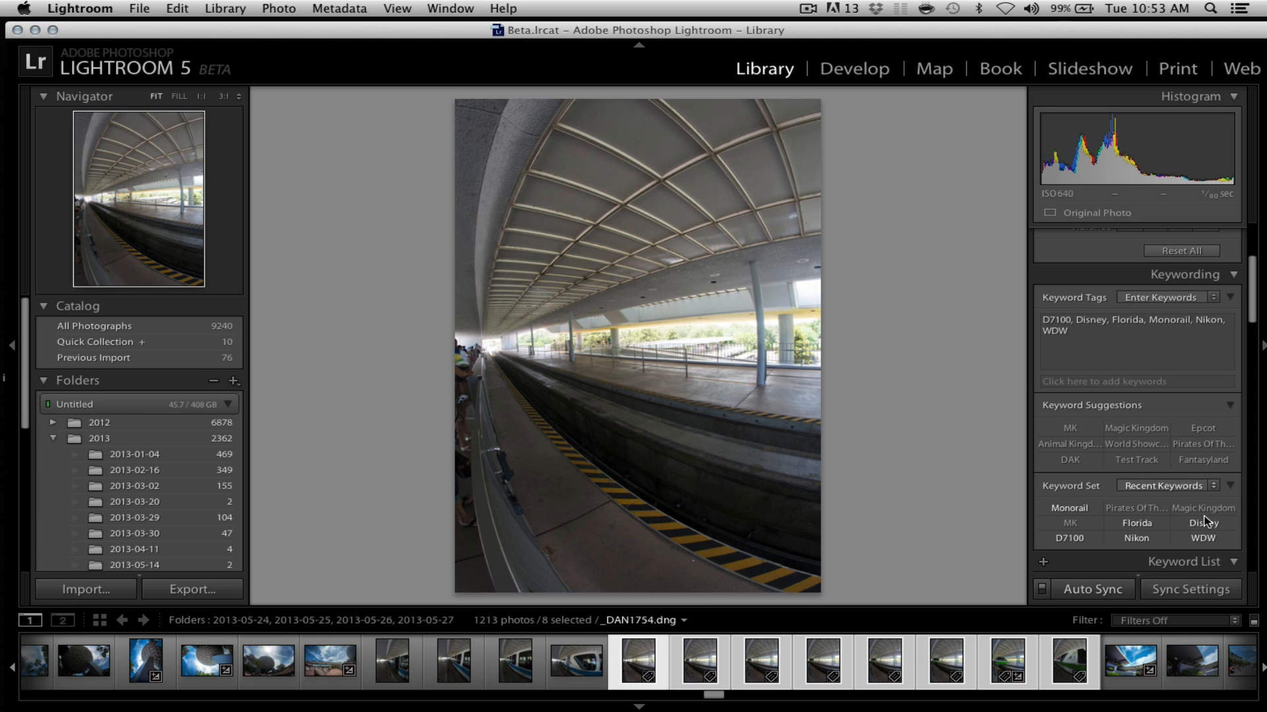
# Set the metadata title to "Walt Disney World - Monorail" for all selected photos
pyautogui.moveTo(1252, 322); pyautogui.dragTo(1264, 533)
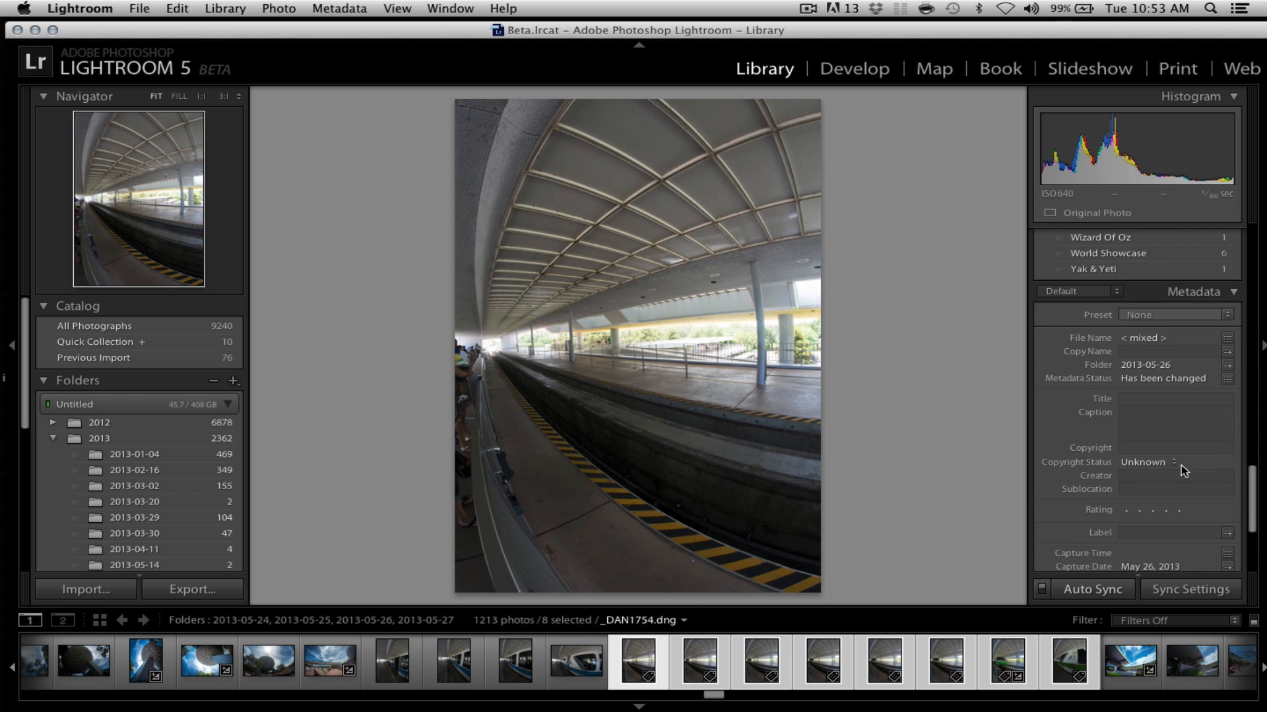
pyautogui.click(1147, 399)
pyautogui.write('Wal')
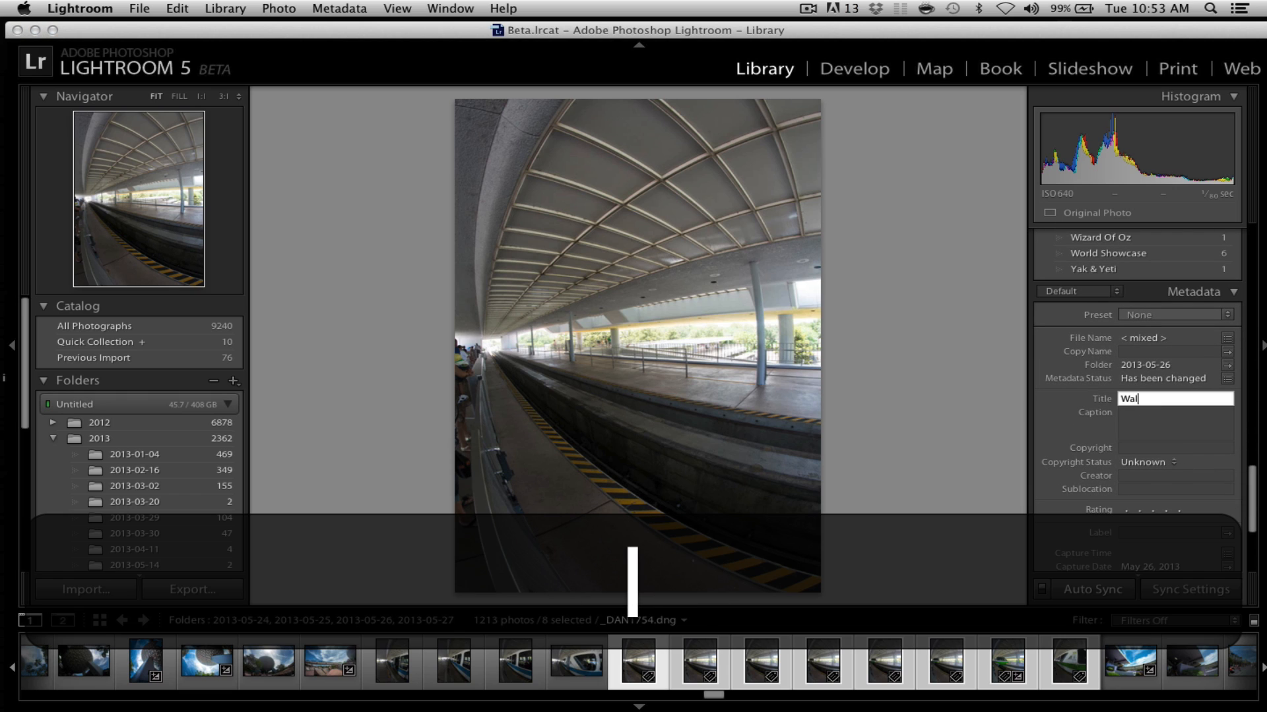
pyautogui.write('t Disne')
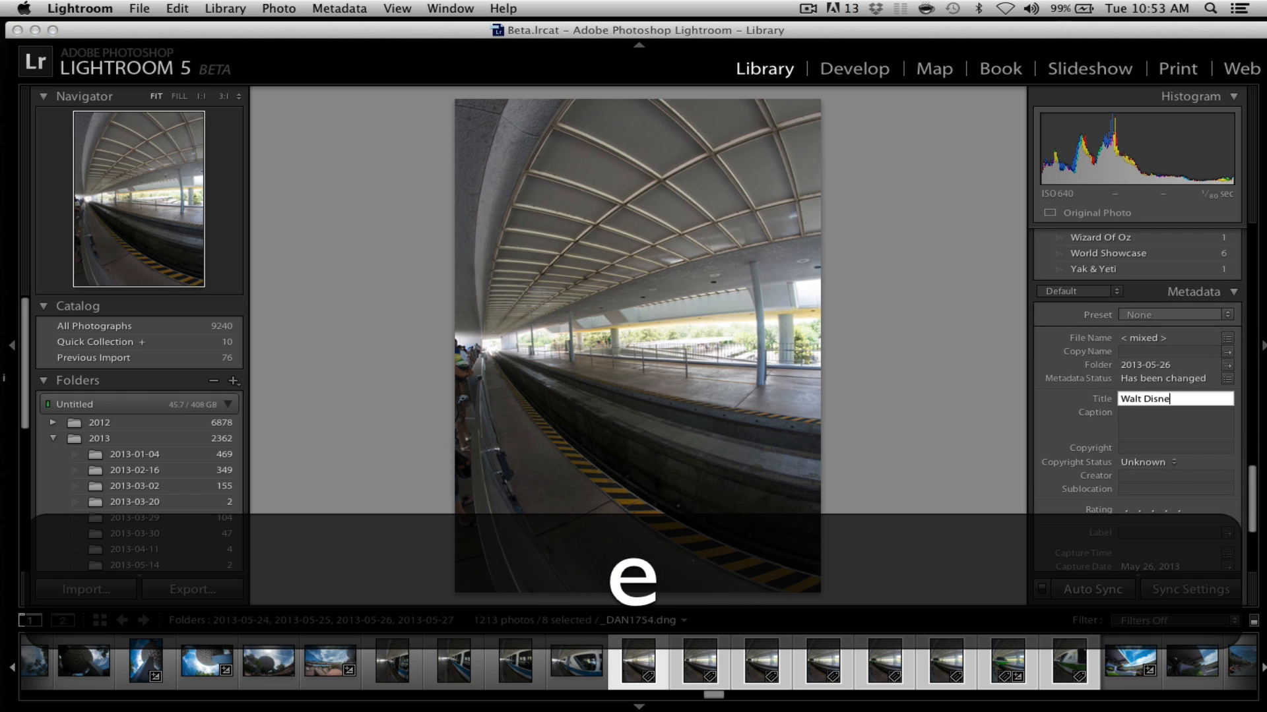
pyautogui.write('y World - Monorail')
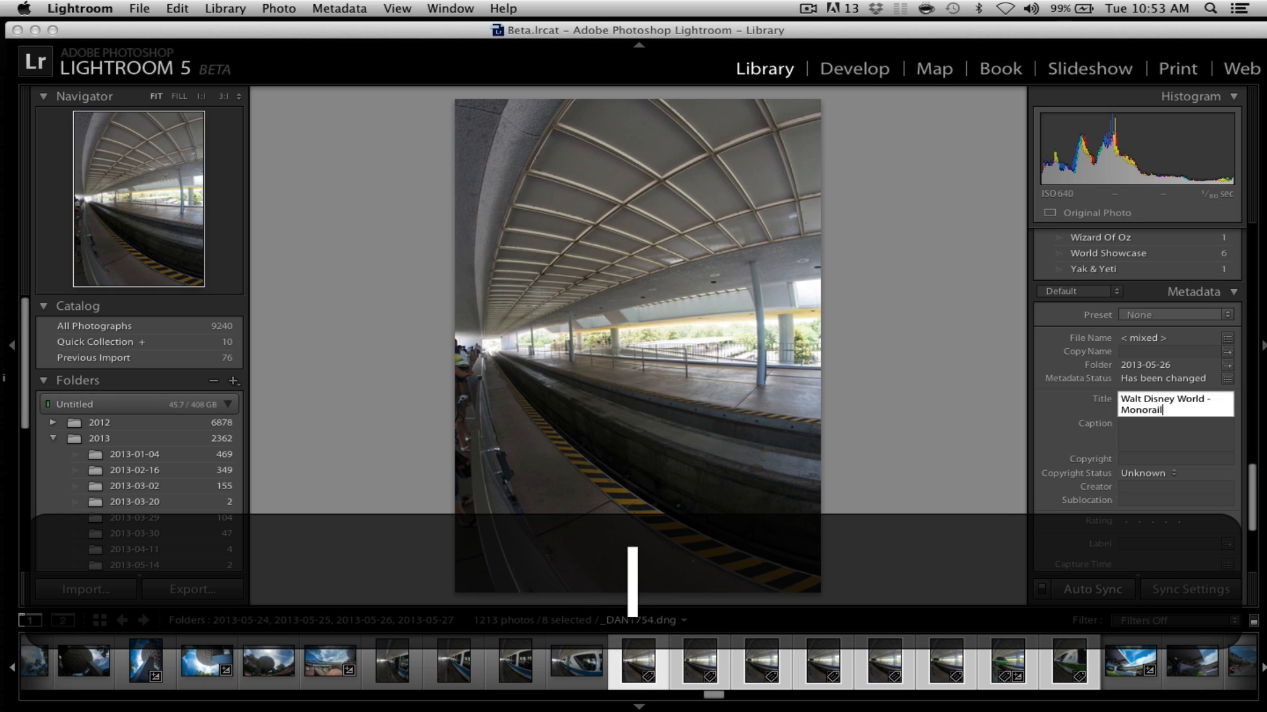
pyautogui.press('Return')
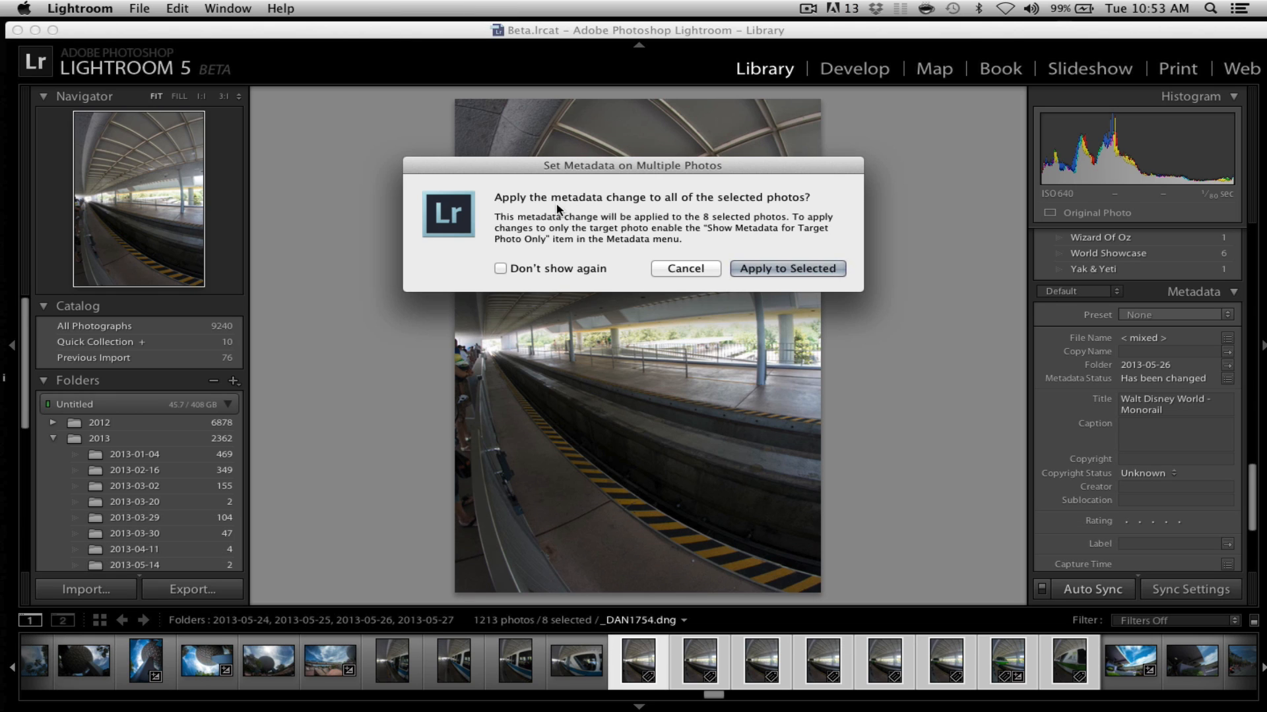
pyautogui.click(782, 269)
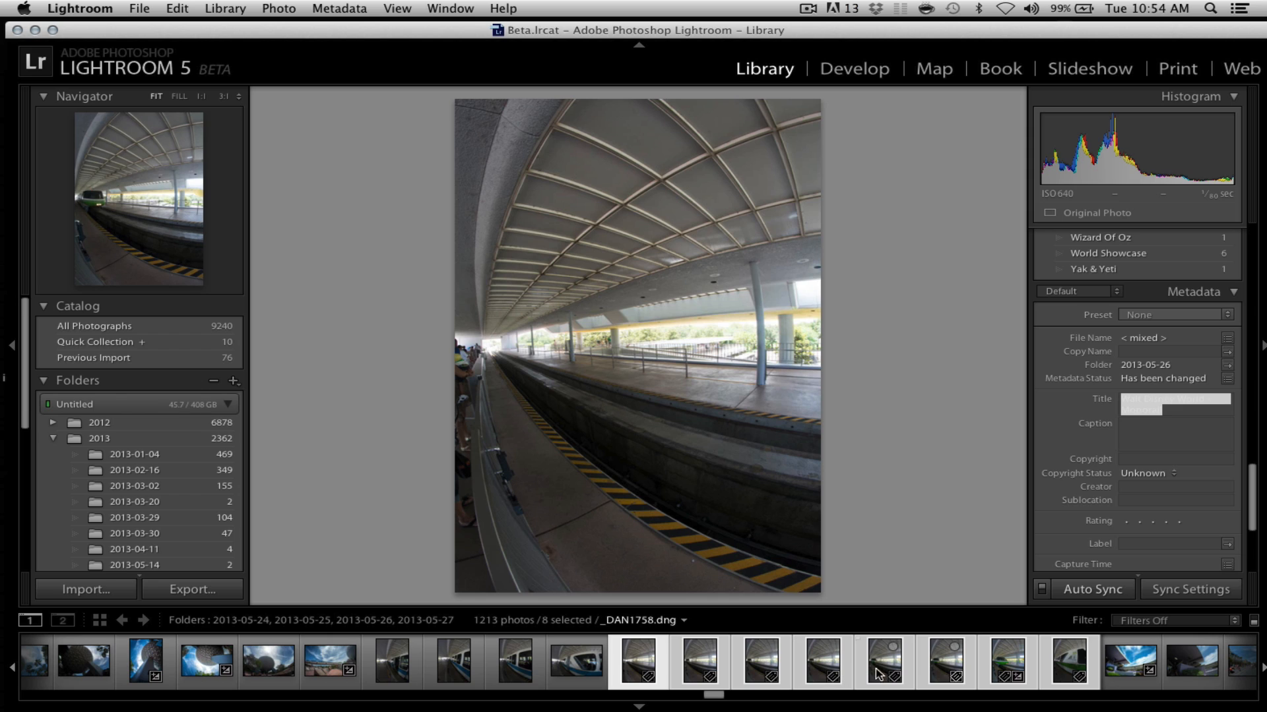
# Review the remaining metadata fields of the selected photos, from copyright and sublocation to the camera and GPS details
pyautogui.click(1187, 455)
pyautogui.click(1177, 499)
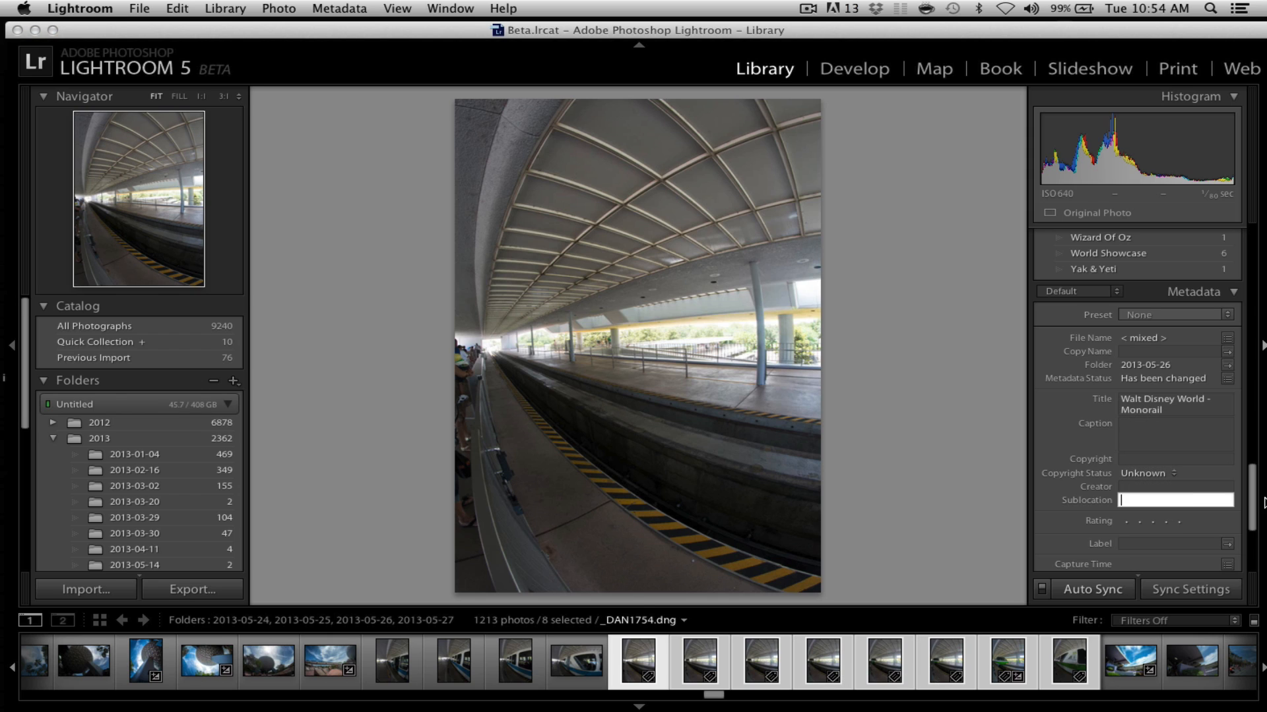
pyautogui.moveTo(1257, 501); pyautogui.dragTo(1252, 554)
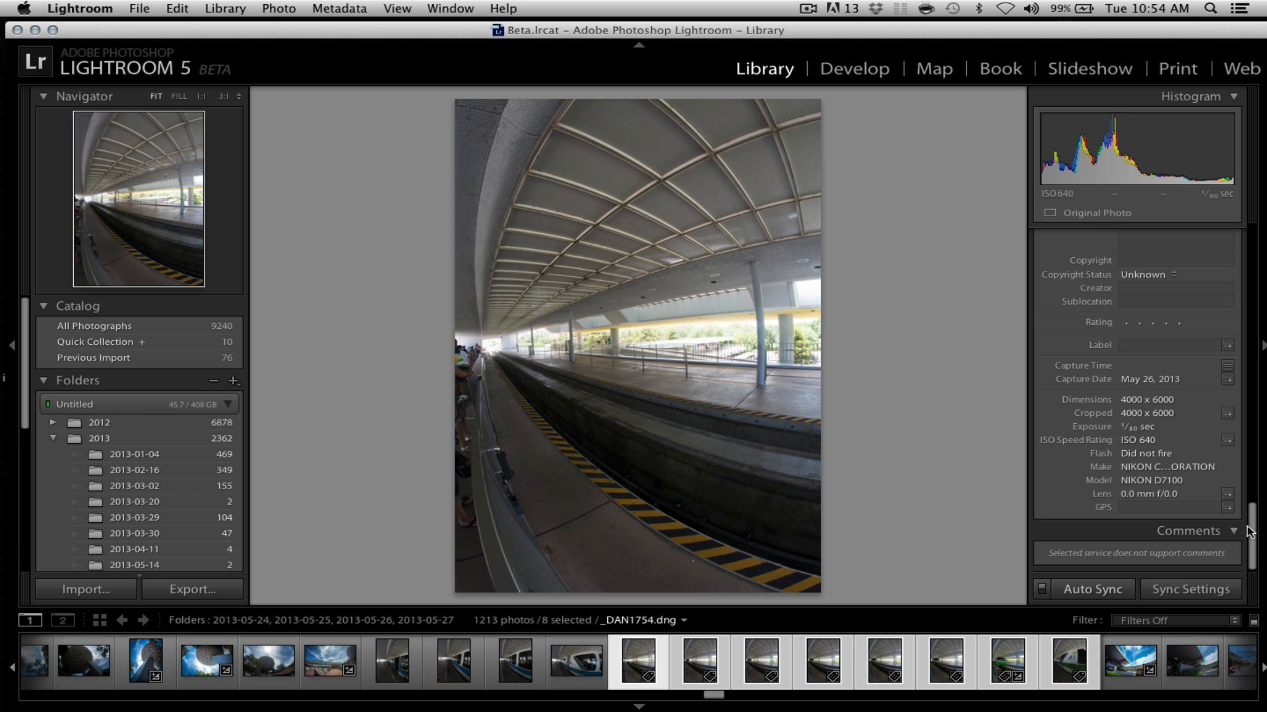
pyautogui.moveTo(1251, 531); pyautogui.dragTo(1259, 242)
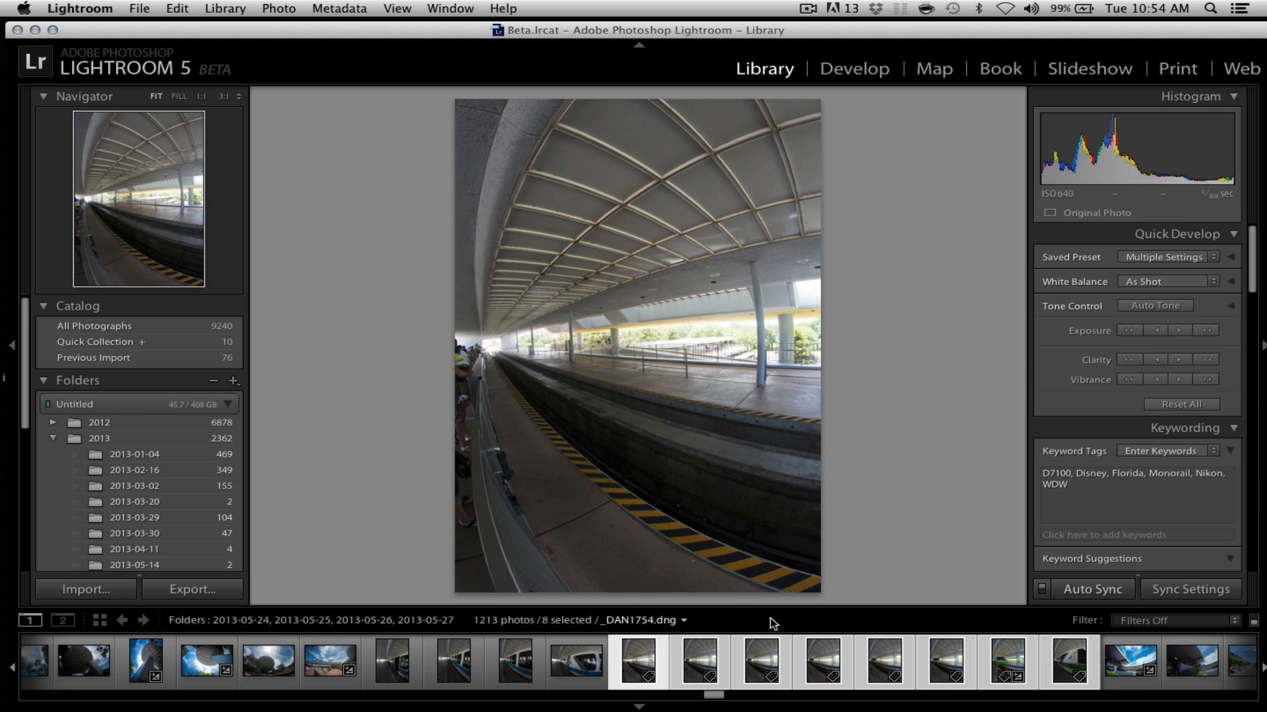
# Give the selected photos _DAN1754.dng through _DAN1761.dng the Green color label
pyautogui.rightClick(638, 665)
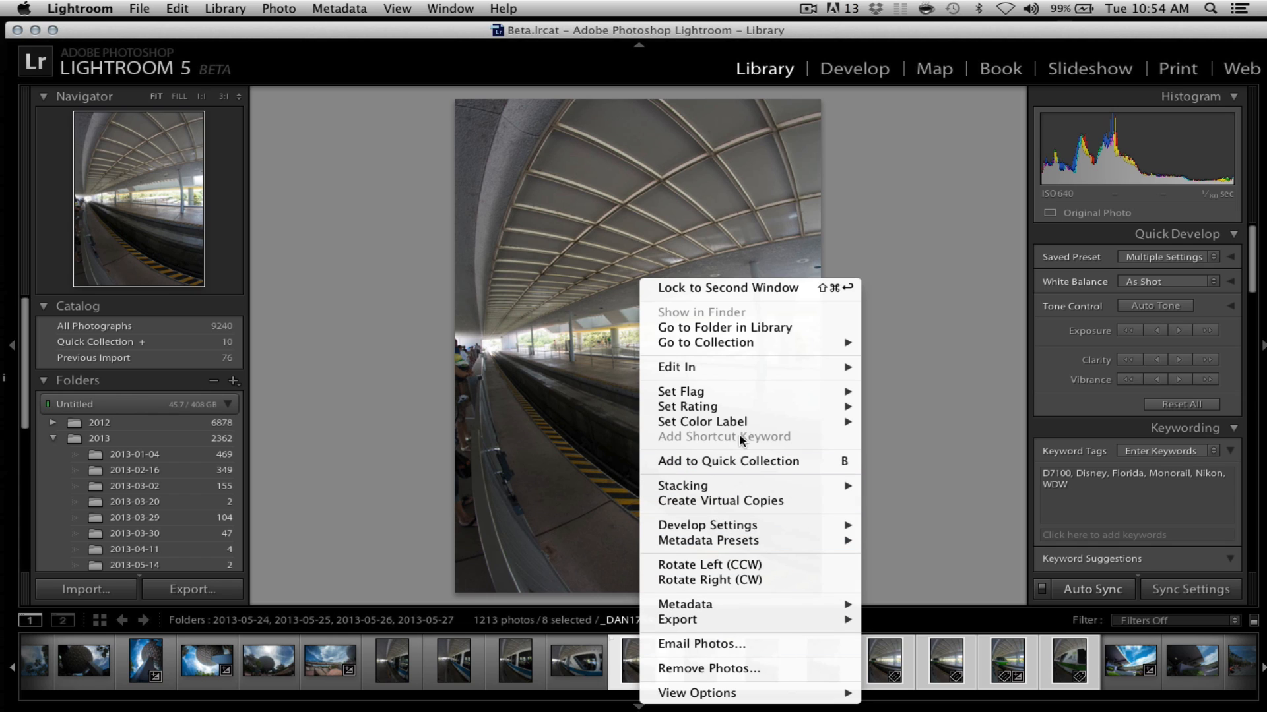
pyautogui.moveTo(735, 392)
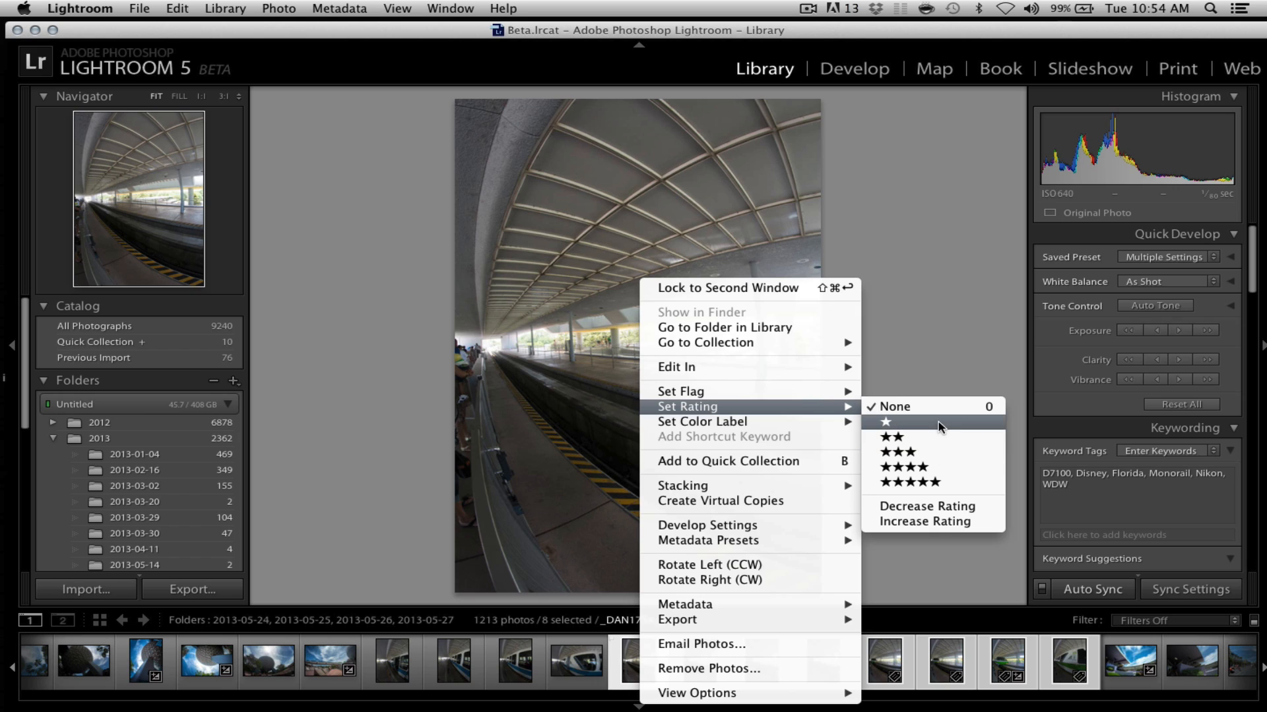
pyautogui.moveTo(779, 424)
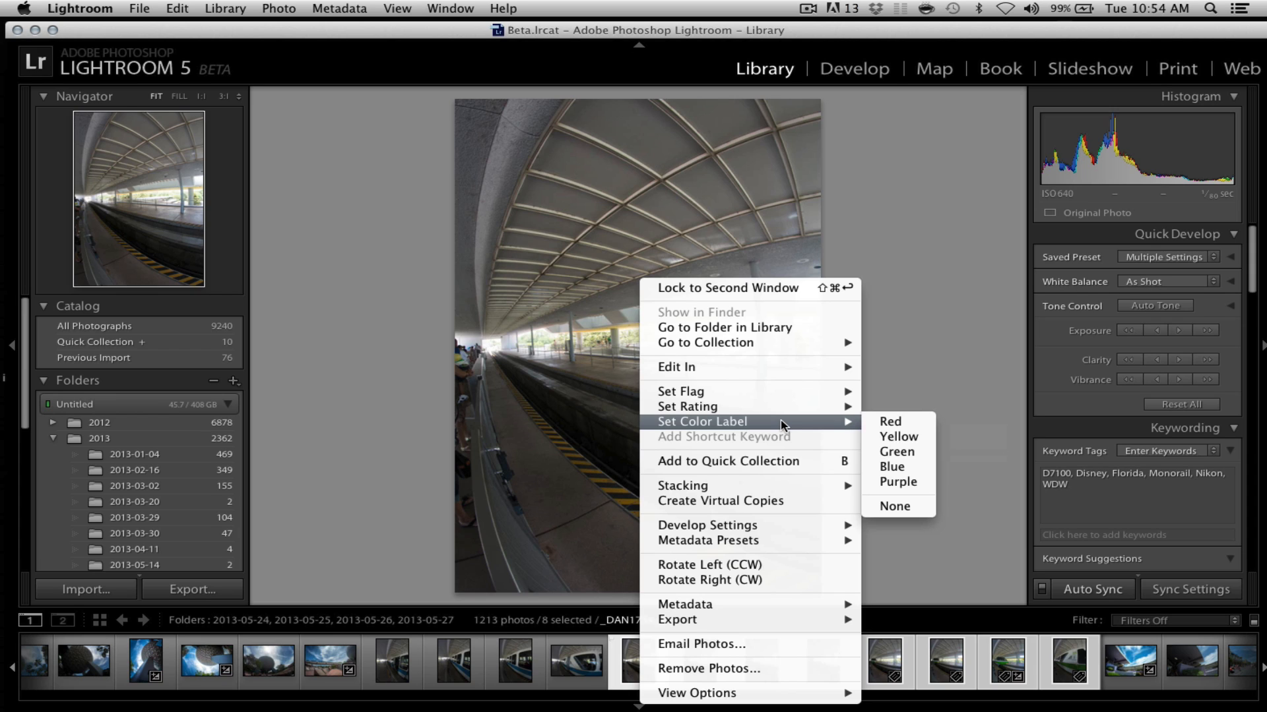
pyautogui.click(892, 453)
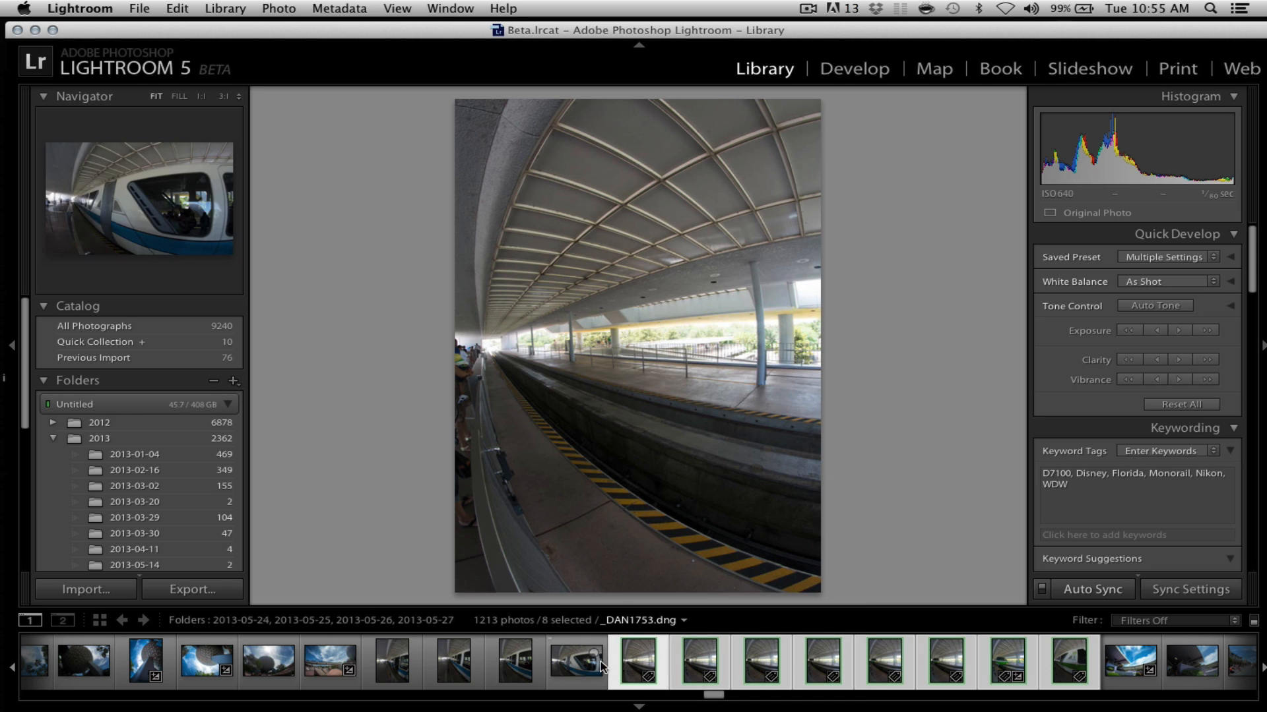
# Check the color labels in the filmstrip by viewing _DAN1753.dng and the last two green-labelled photos individually
pyautogui.click(576, 659)
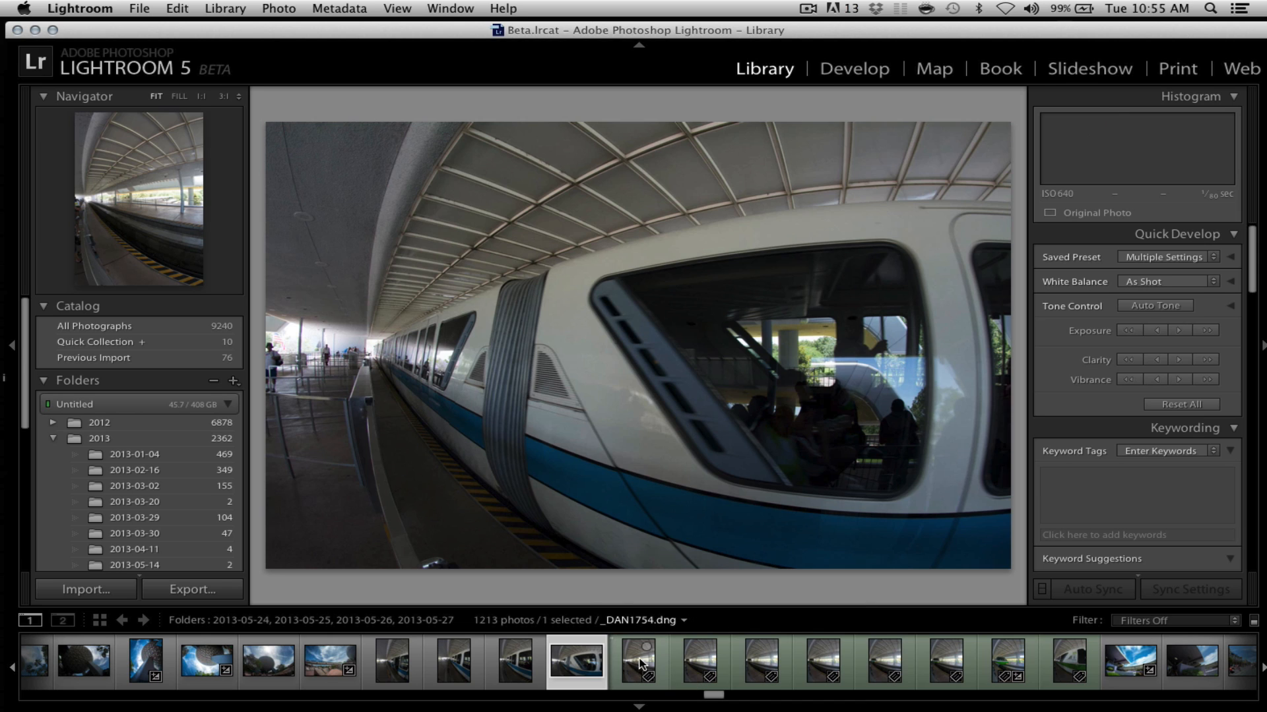
pyautogui.click(1004, 666)
pyautogui.click(1054, 660)
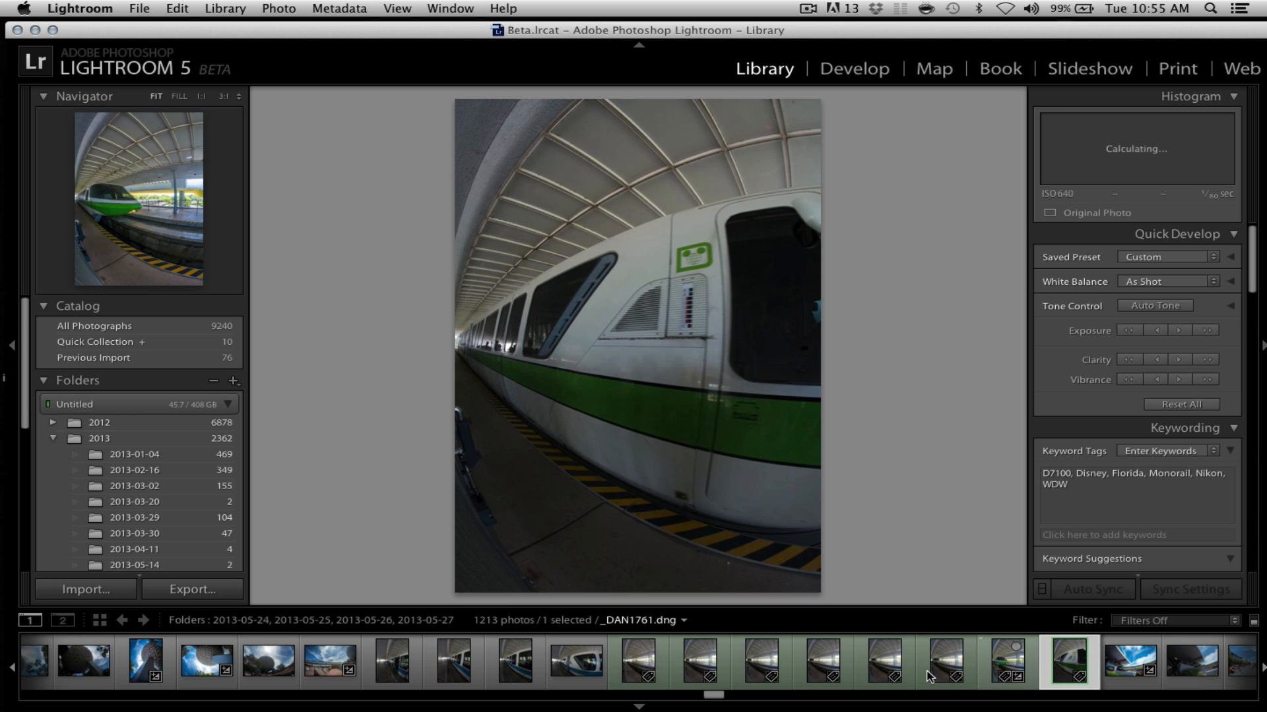
# Give the four blue monorail photos, _DAN1750.dng through _DAN1753.dng, the Blue color label
pyautogui.click(841, 671)
pyautogui.click(581, 665)
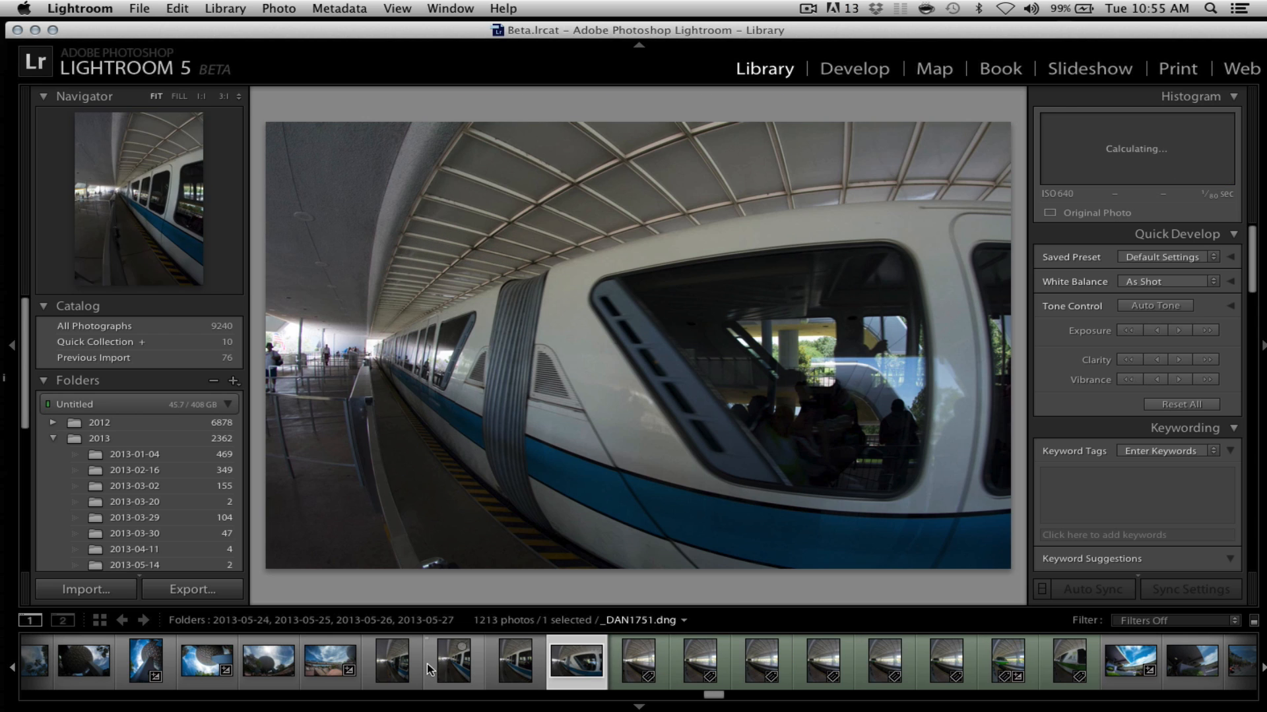
pyautogui.keyDown('shift'); pyautogui.click(402, 666); pyautogui.keyUp('shift')
pyautogui.rightClick(402, 667)
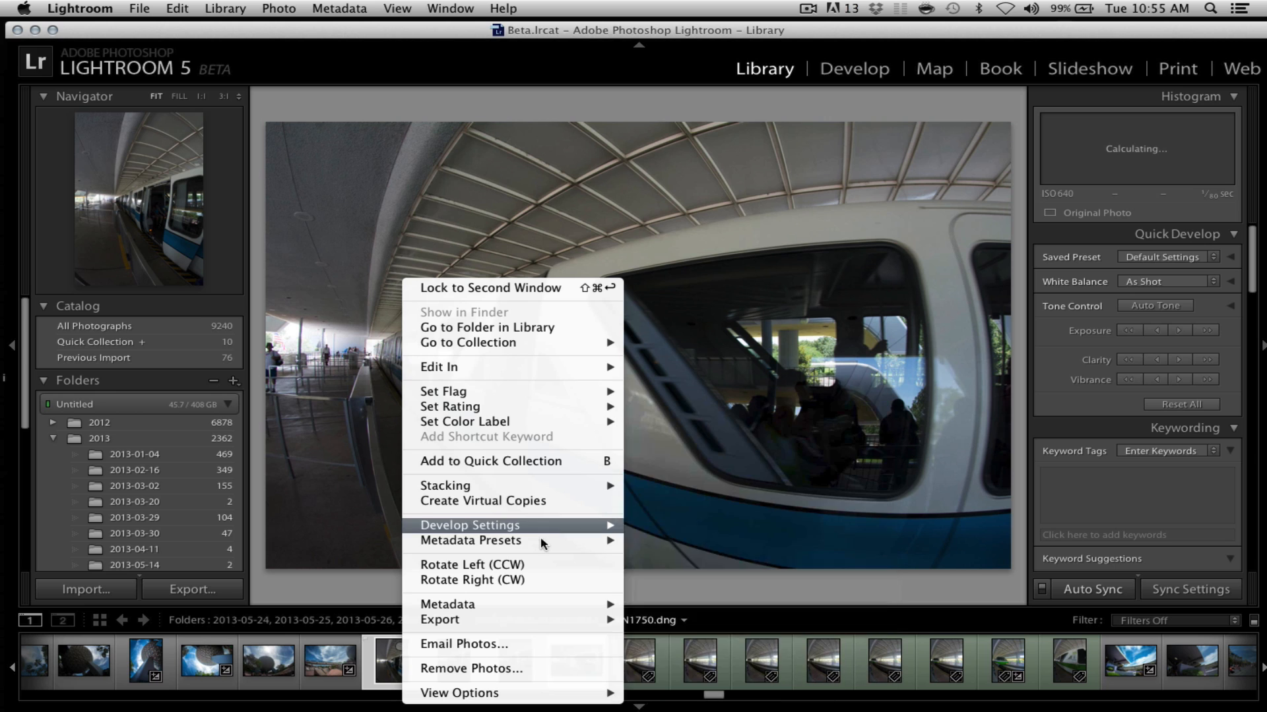
pyautogui.moveTo(559, 423)
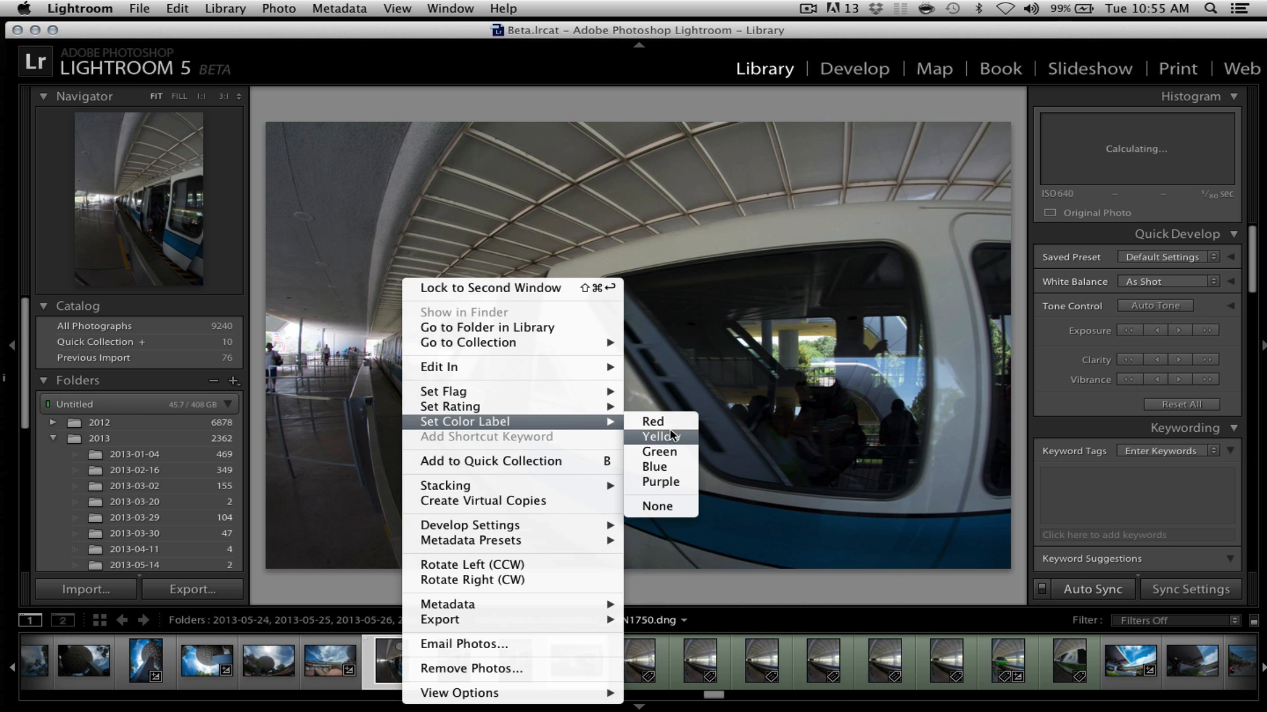
pyautogui.click(660, 481)
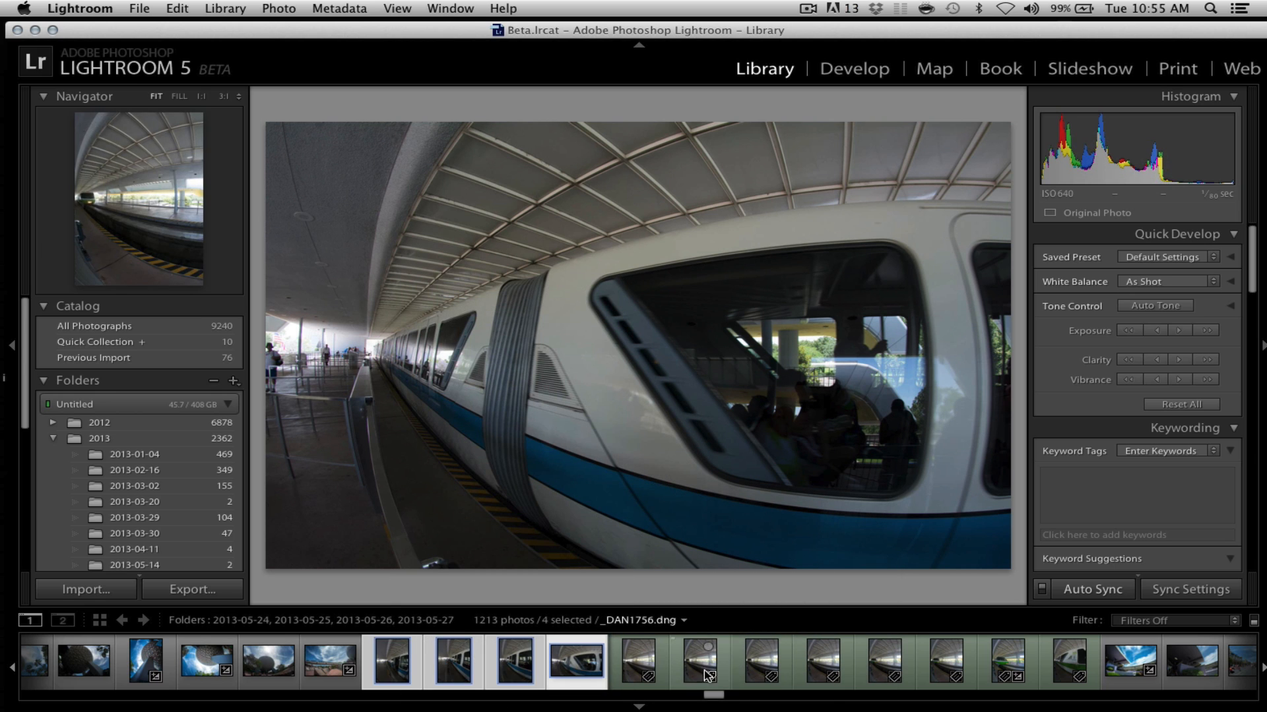
# Browse the newly labelled monorail photos and their neighbours back to _DAN1747.dng, returning to _DAN1754.dng
pyautogui.click(643, 653)
pyautogui.click(593, 655)
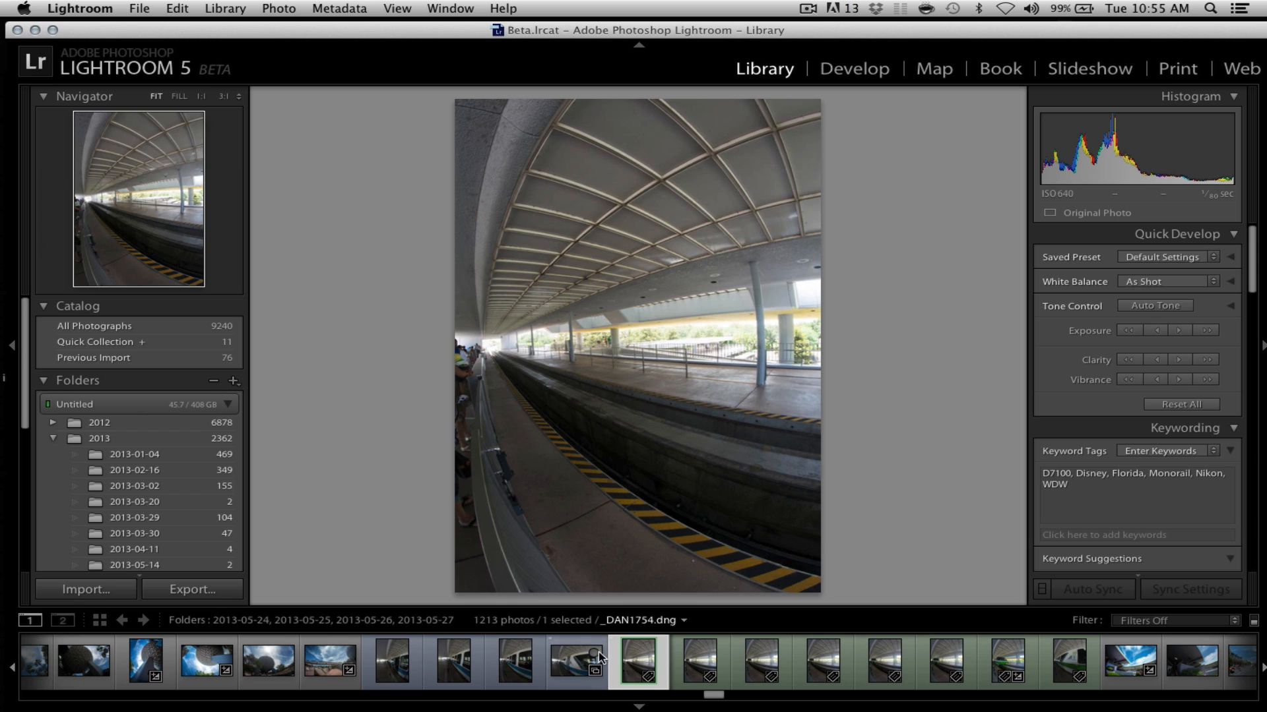
pyautogui.click(568, 657)
pyautogui.click(636, 658)
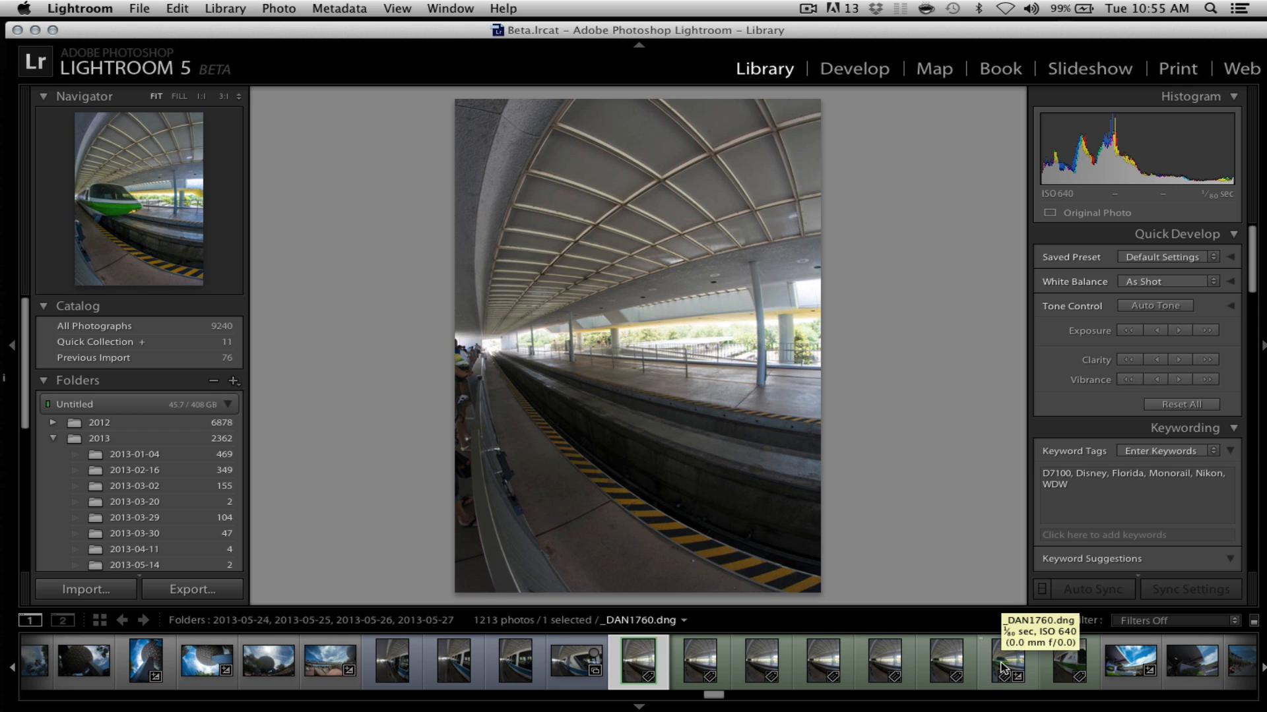
pyautogui.press('Left')
pyautogui.press('Left')
pyautogui.press('Left')
pyautogui.press('Left')
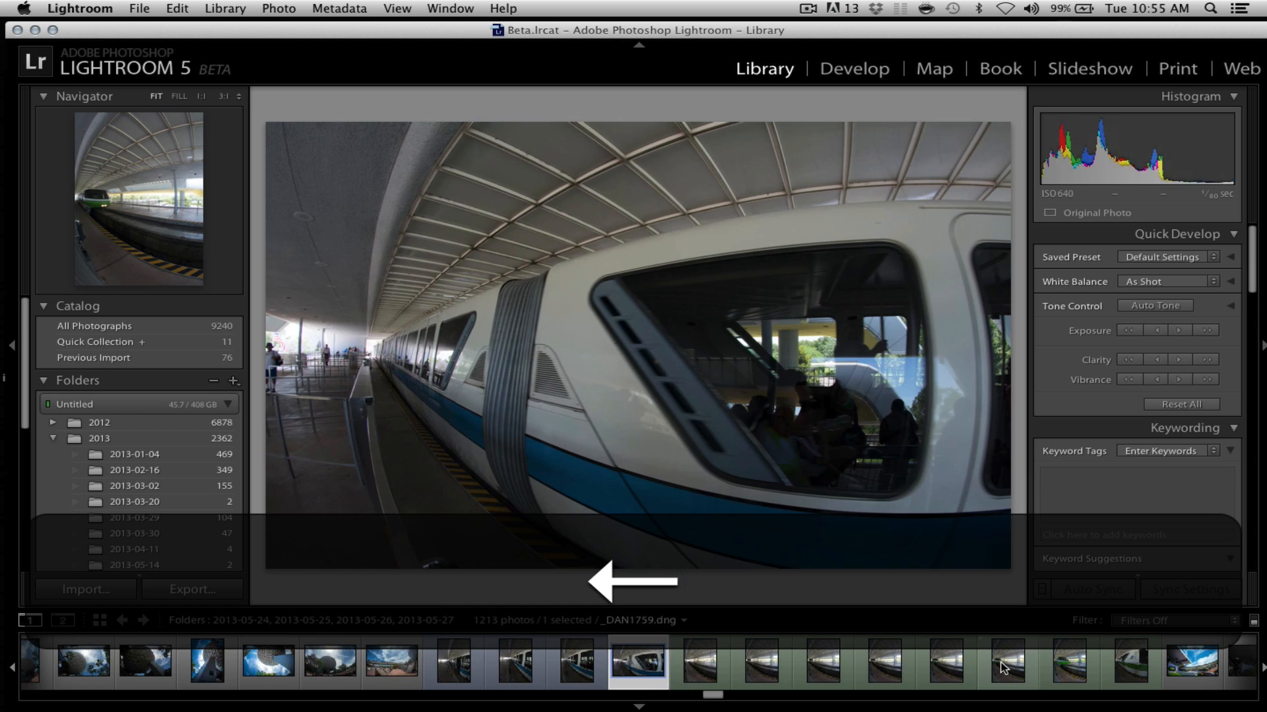
pyautogui.press('Right')
pyautogui.press('Left')
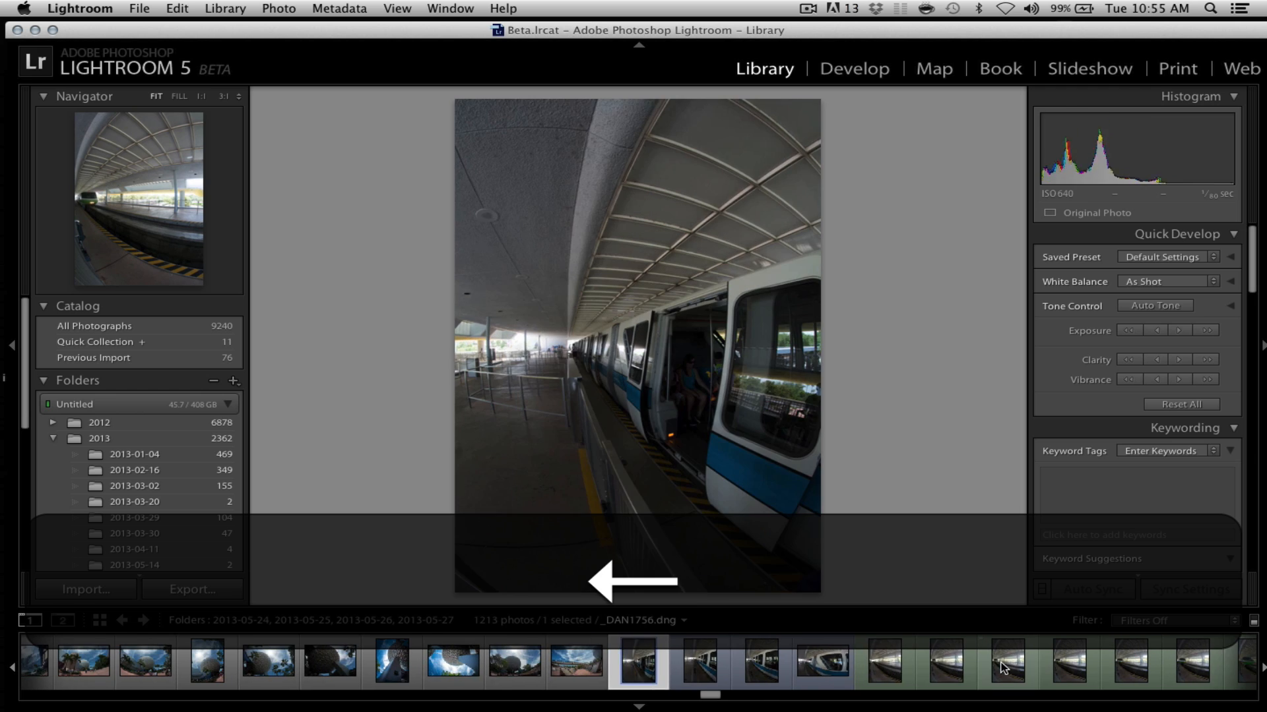
pyautogui.press('Left')
pyautogui.press('Right')
pyautogui.press('Left')
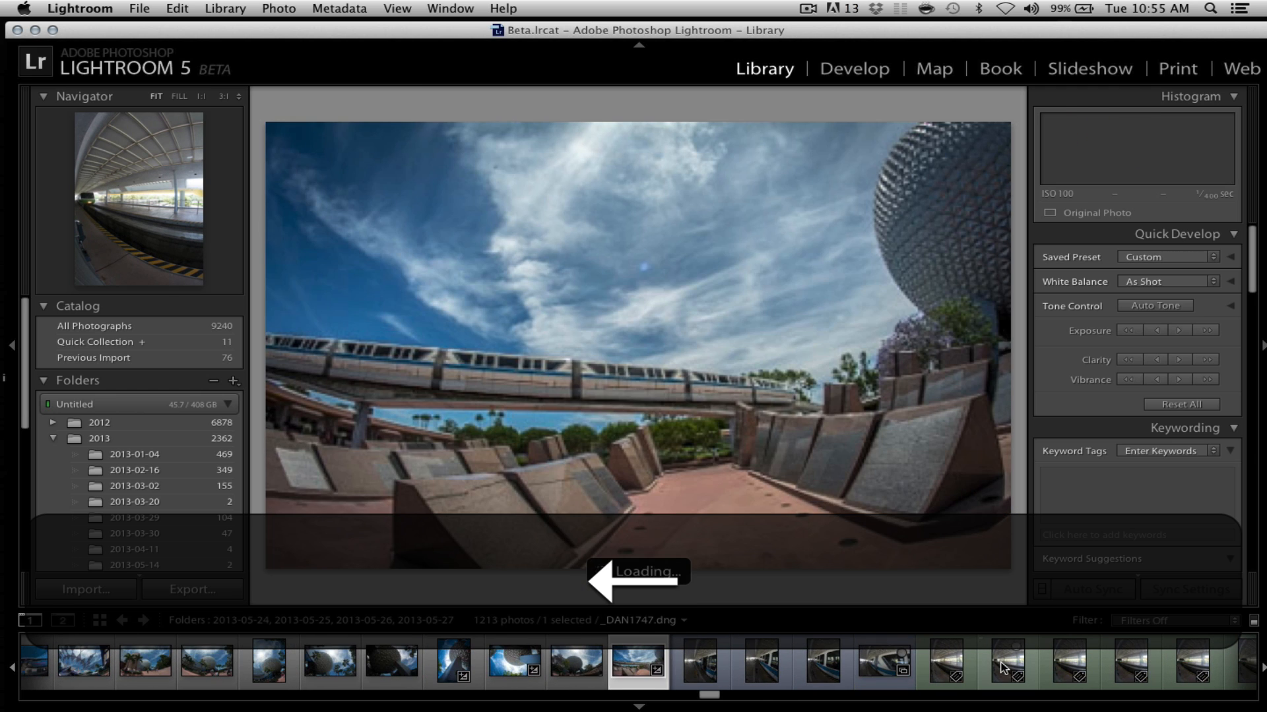
pyautogui.press('Right')
pyautogui.press('Right')
pyautogui.press('Right')
pyautogui.press('Right')
pyautogui.press('Right')
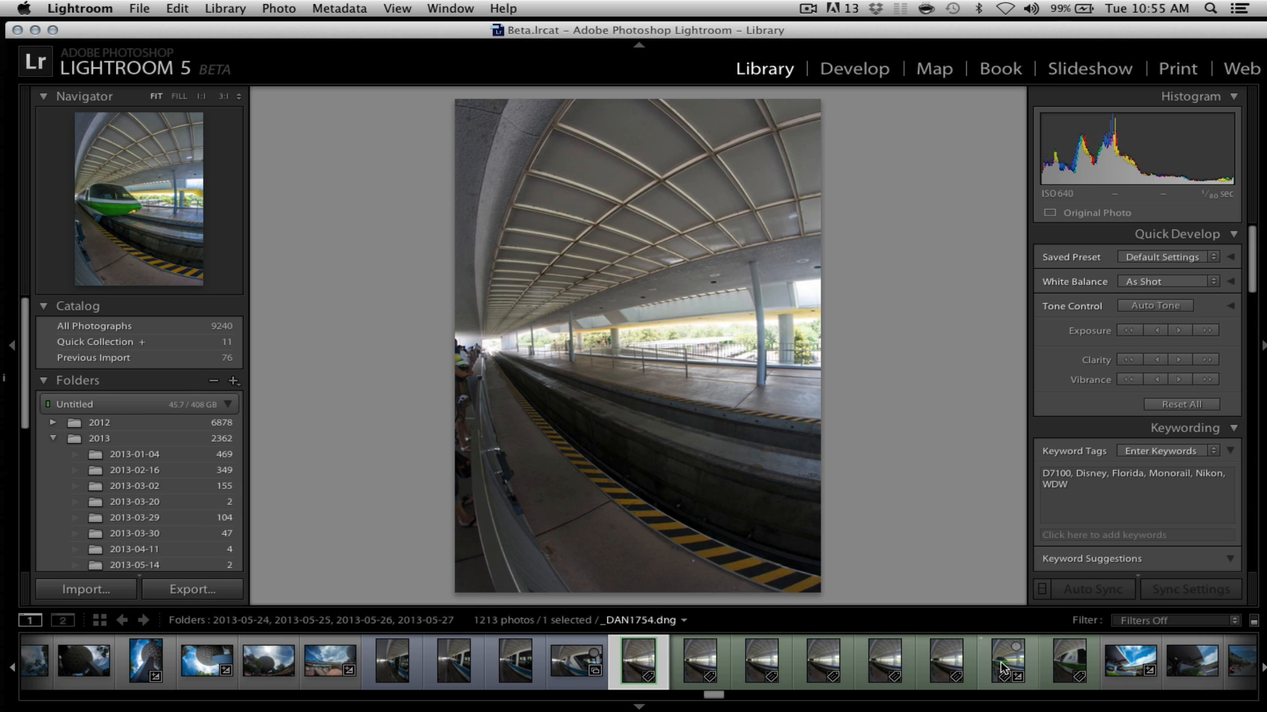
# Review the green-labelled monorail photos one by one from _DAN1754.dng to _DAN1761.dng
pyautogui.press('Right')
pyautogui.press('Right')
pyautogui.press('Right')
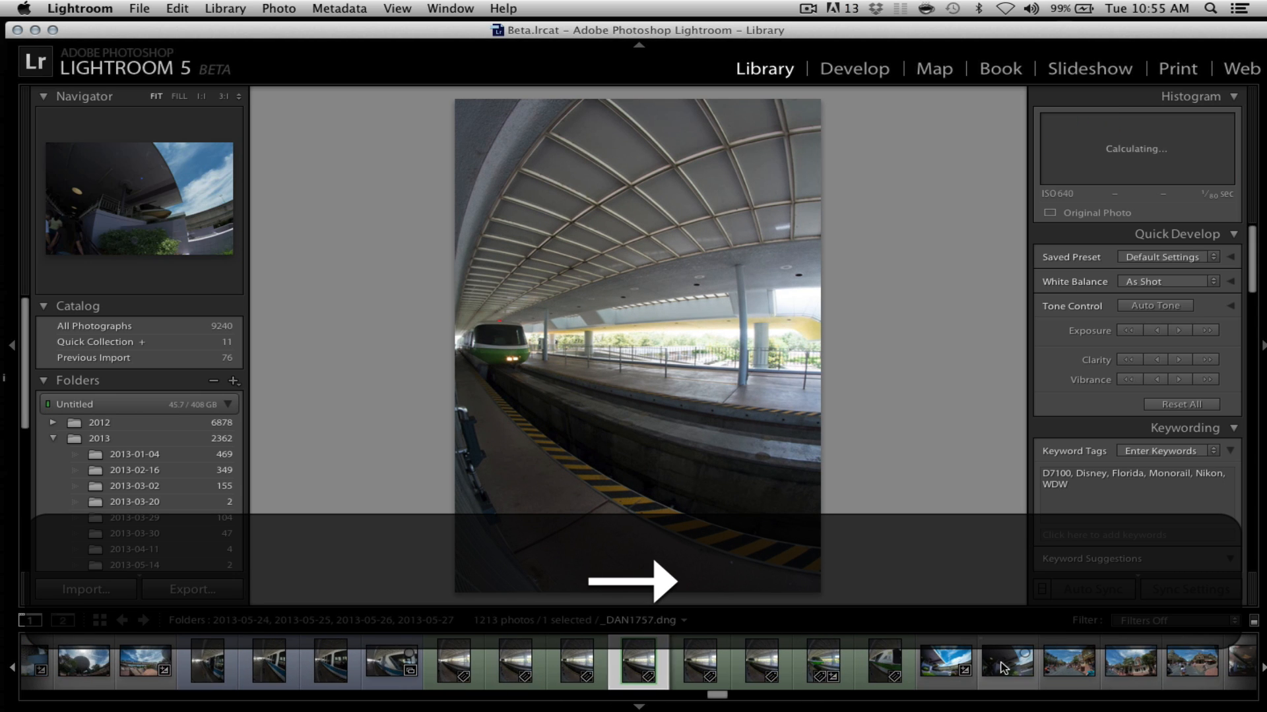
pyautogui.press('Right')
pyautogui.press('Right')
pyautogui.press('Left')
pyautogui.press('Right')
pyautogui.press('Right')
pyautogui.press('Right')
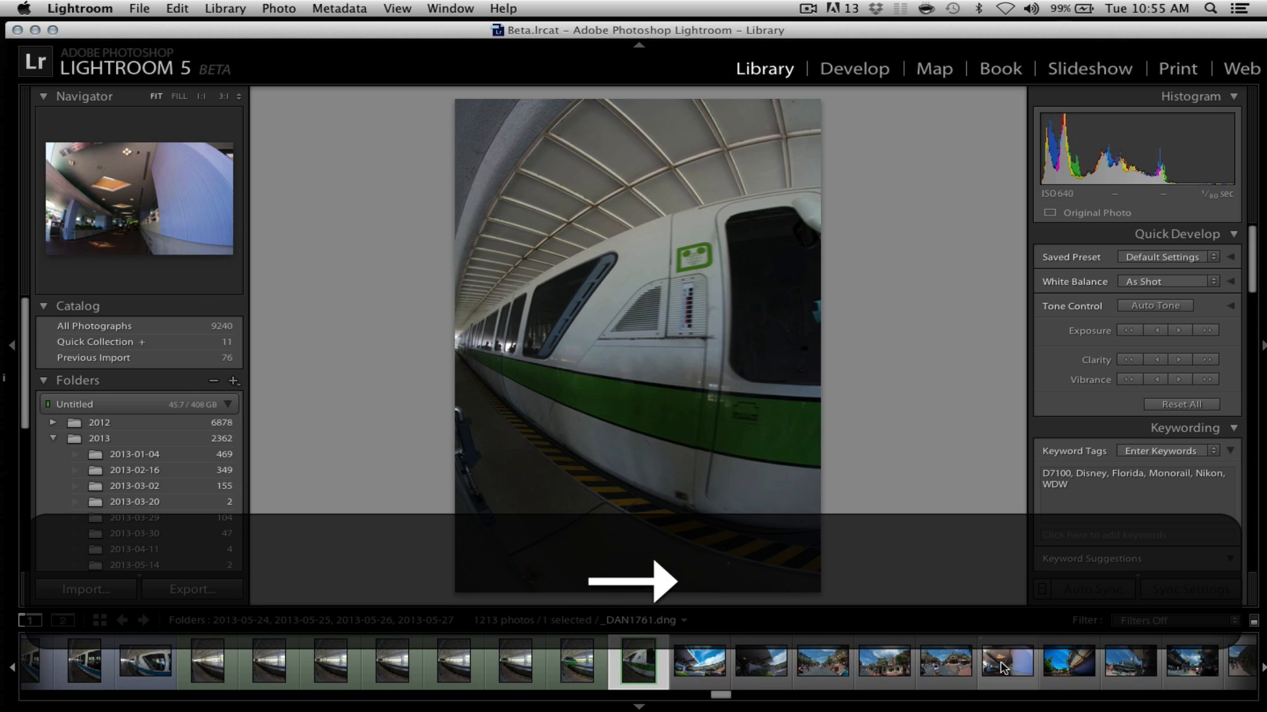
pyautogui.press('Left')
pyautogui.press('Left')
pyautogui.press('Right')
pyautogui.press('Right')
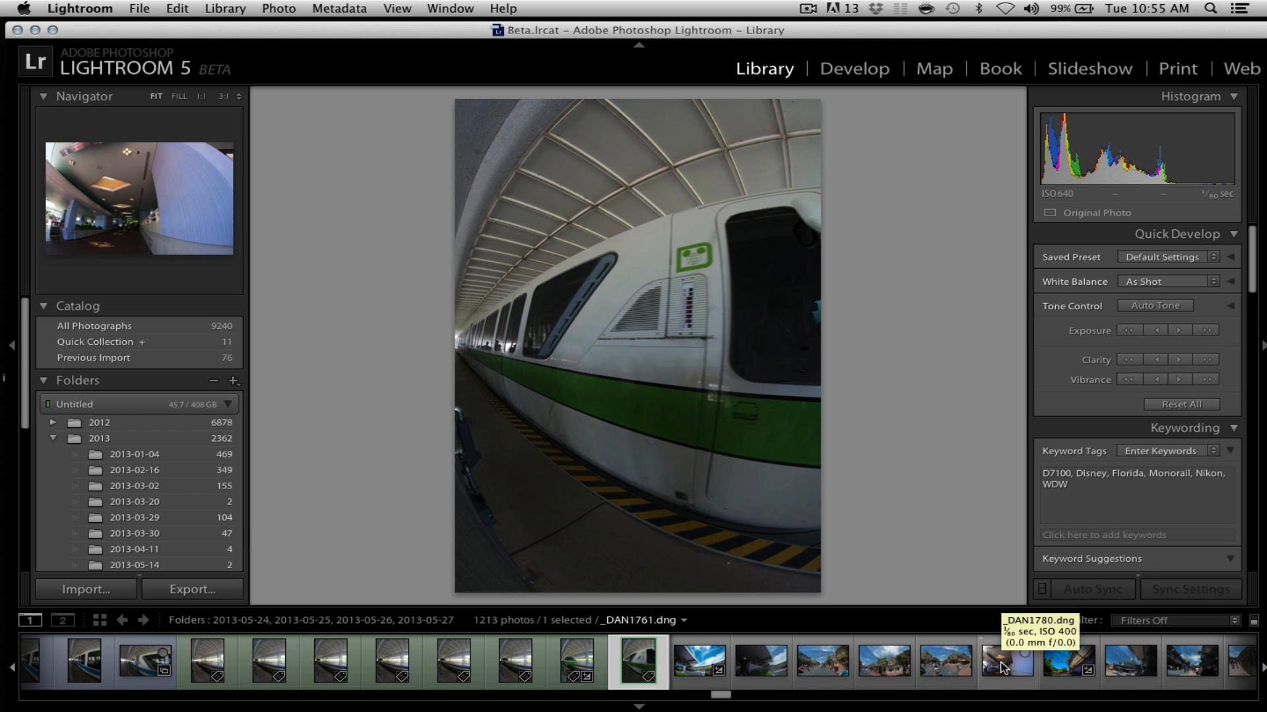
# Flag _DAN1761.dng as rejected and the preceding photo, _DAN1760.dng, as a pick
pyautogui.press('x')
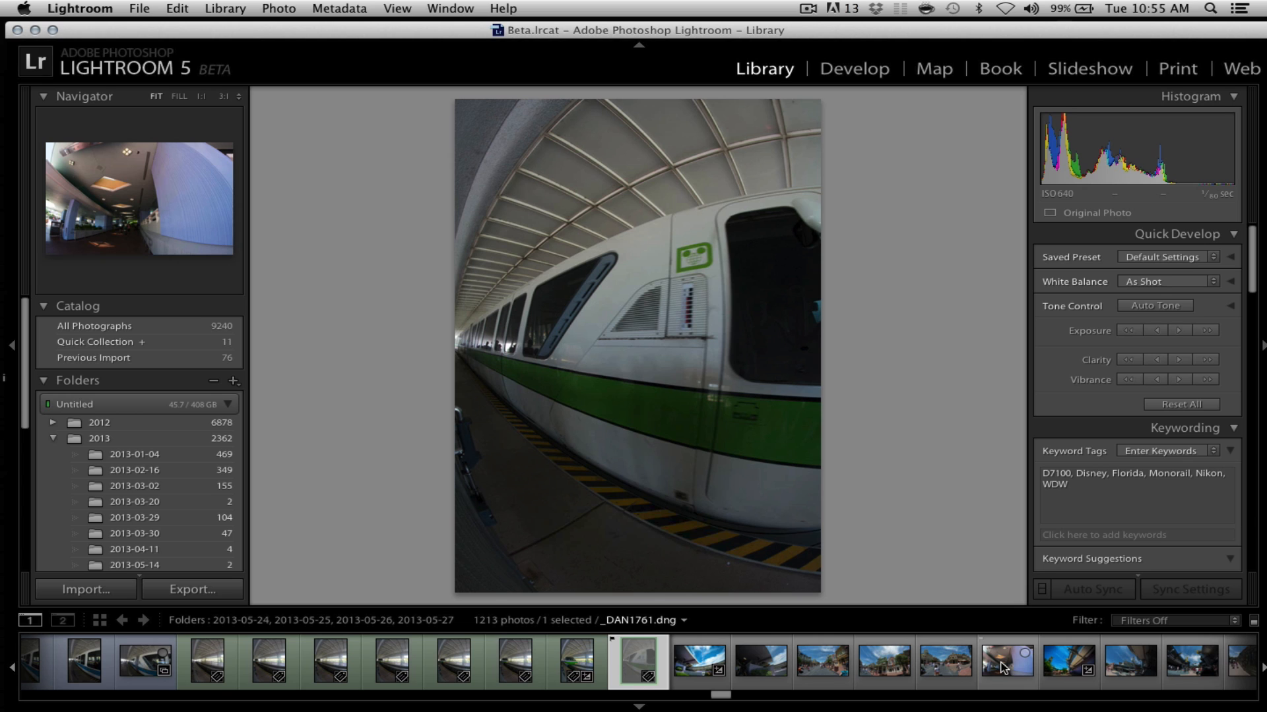
pyautogui.press('Left')
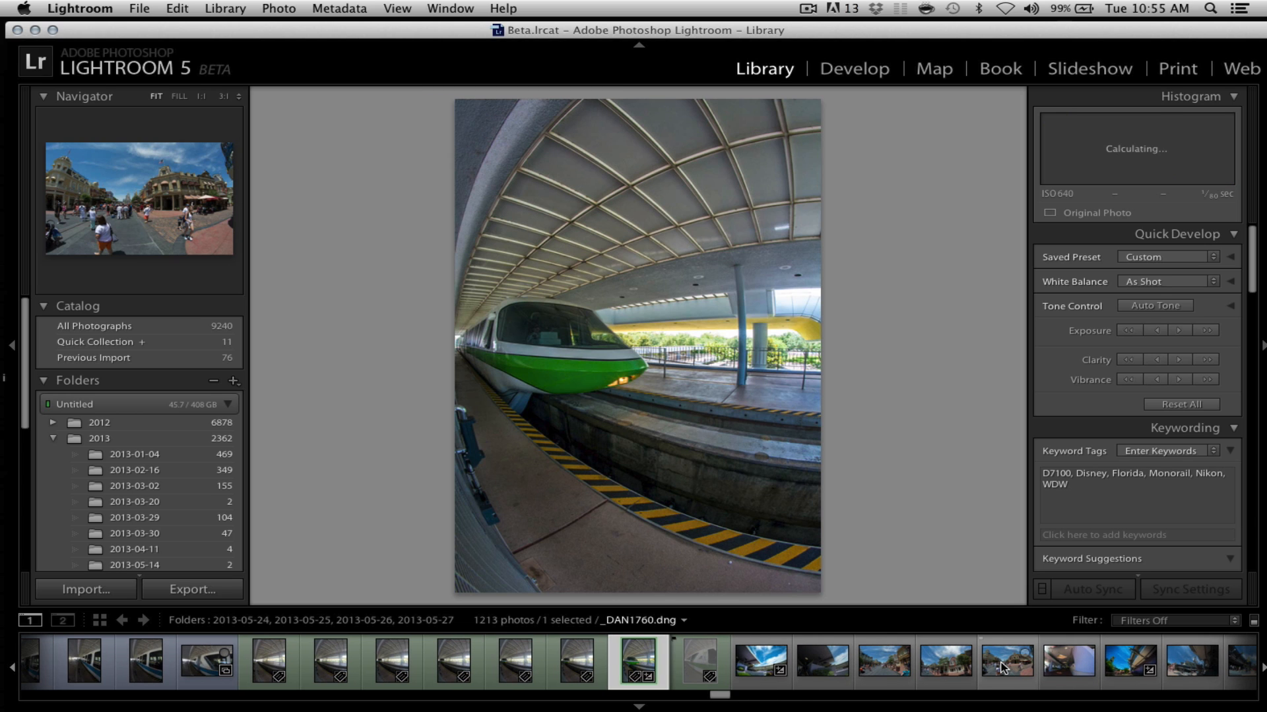
pyautogui.press('p')
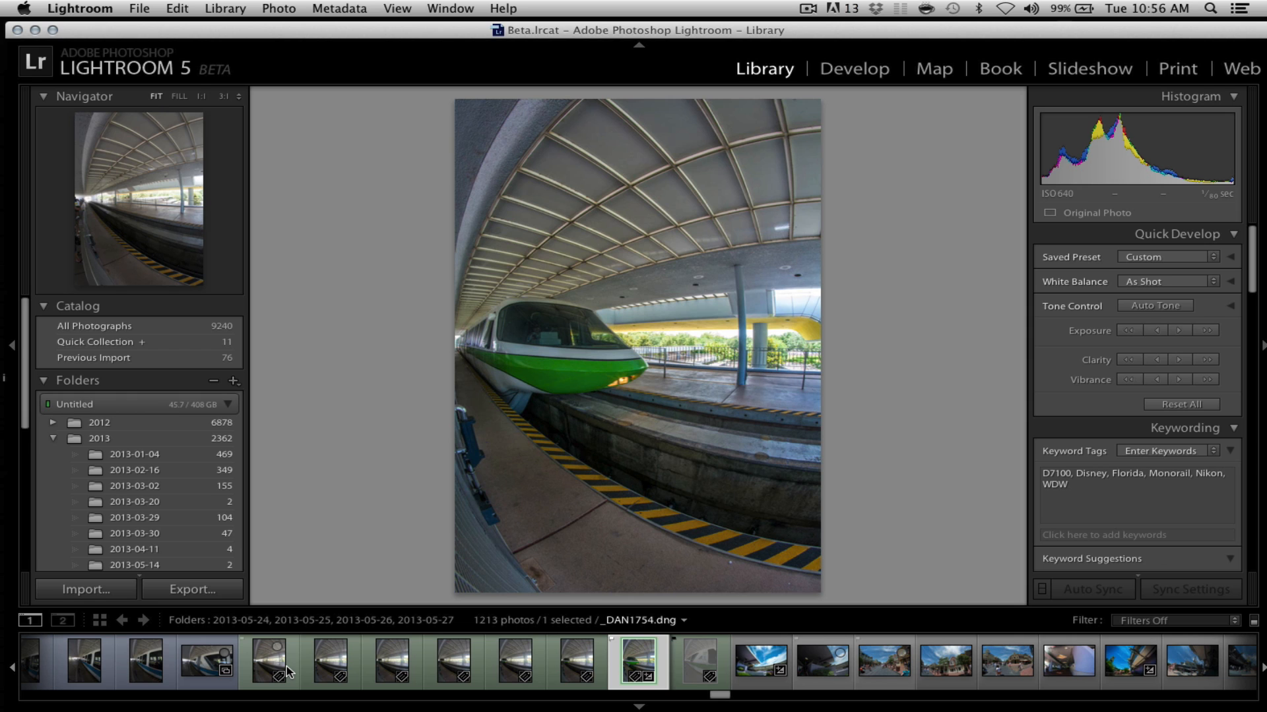
# Remove the reject flag from _DAN1761.dng
pyautogui.press('Right')
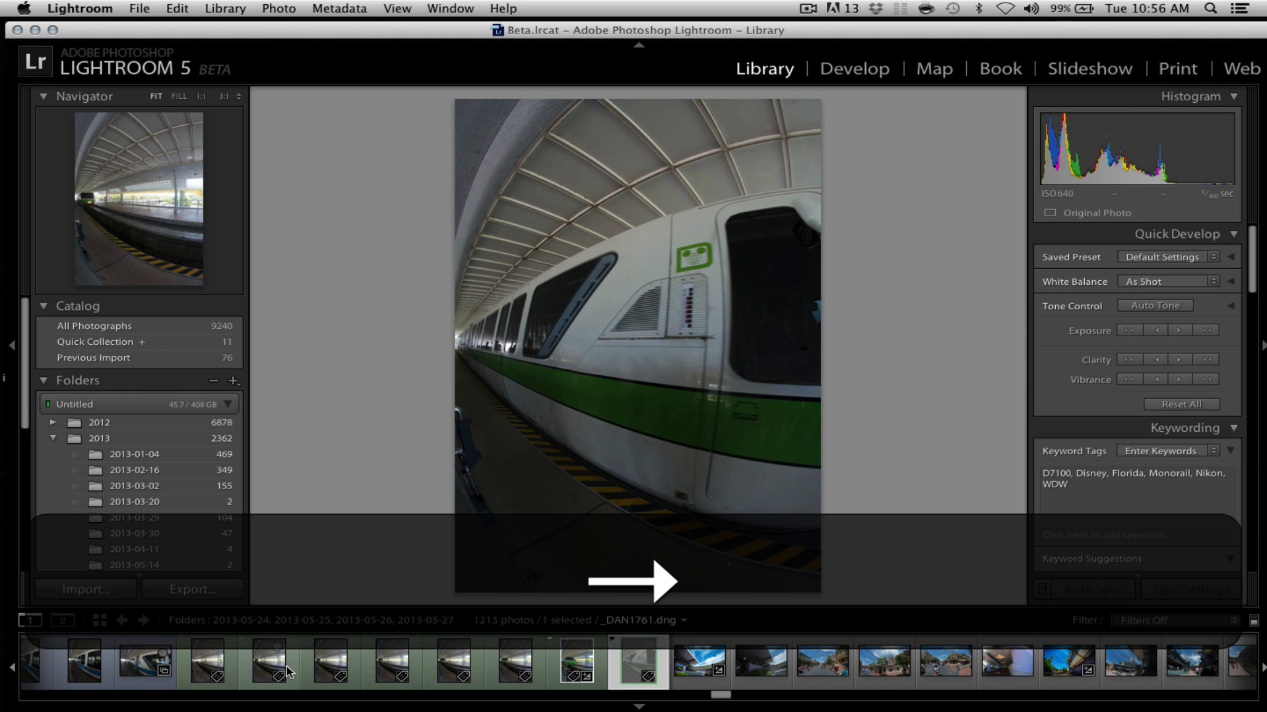
pyautogui.press('u')
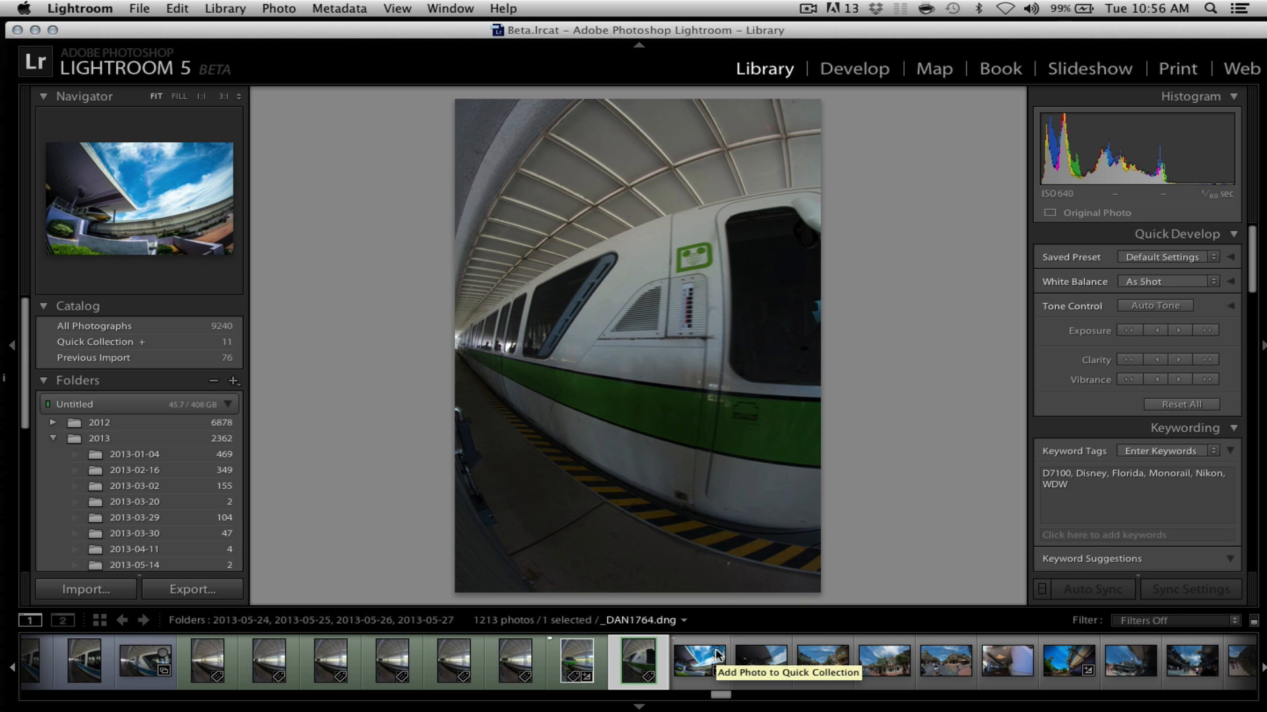
# Go back through the green-labelled series to its first photo, _DAN1754.dng
pyautogui.press('Left')
pyautogui.press('Left')
pyautogui.press('Left')
pyautogui.press('Left')
pyautogui.press('Left')
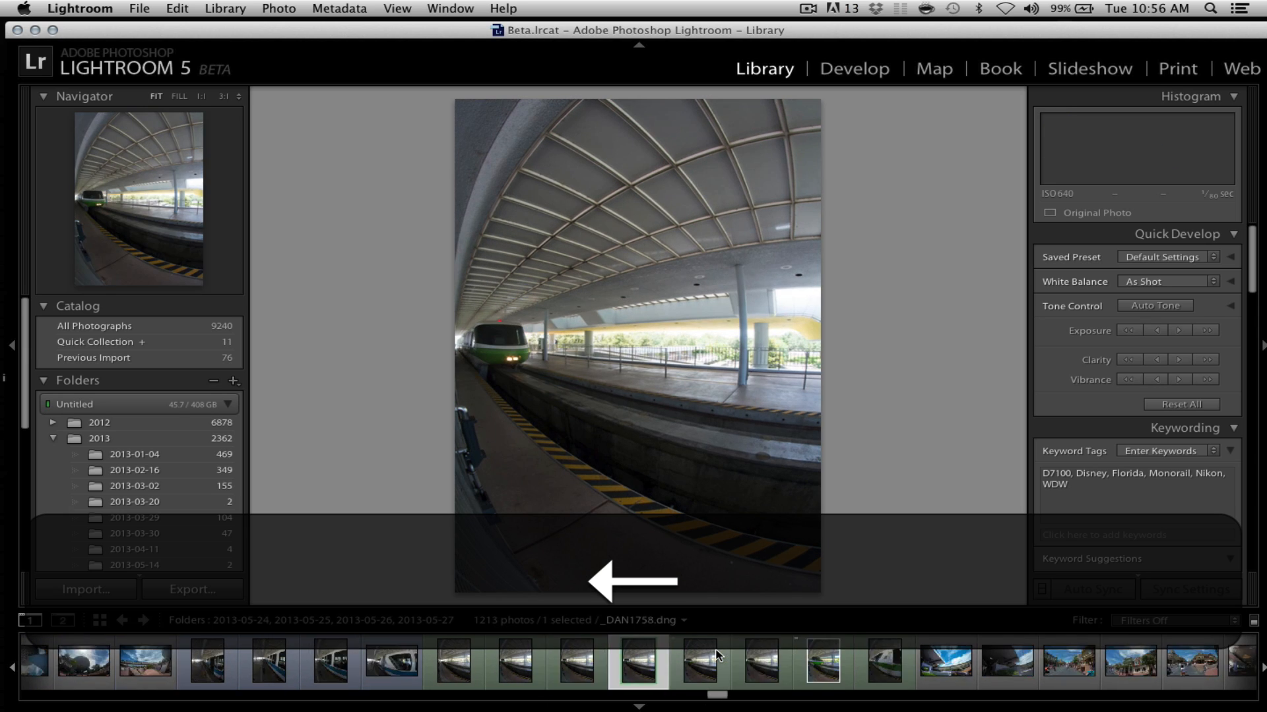
pyautogui.press('Left')
pyautogui.press('Left')
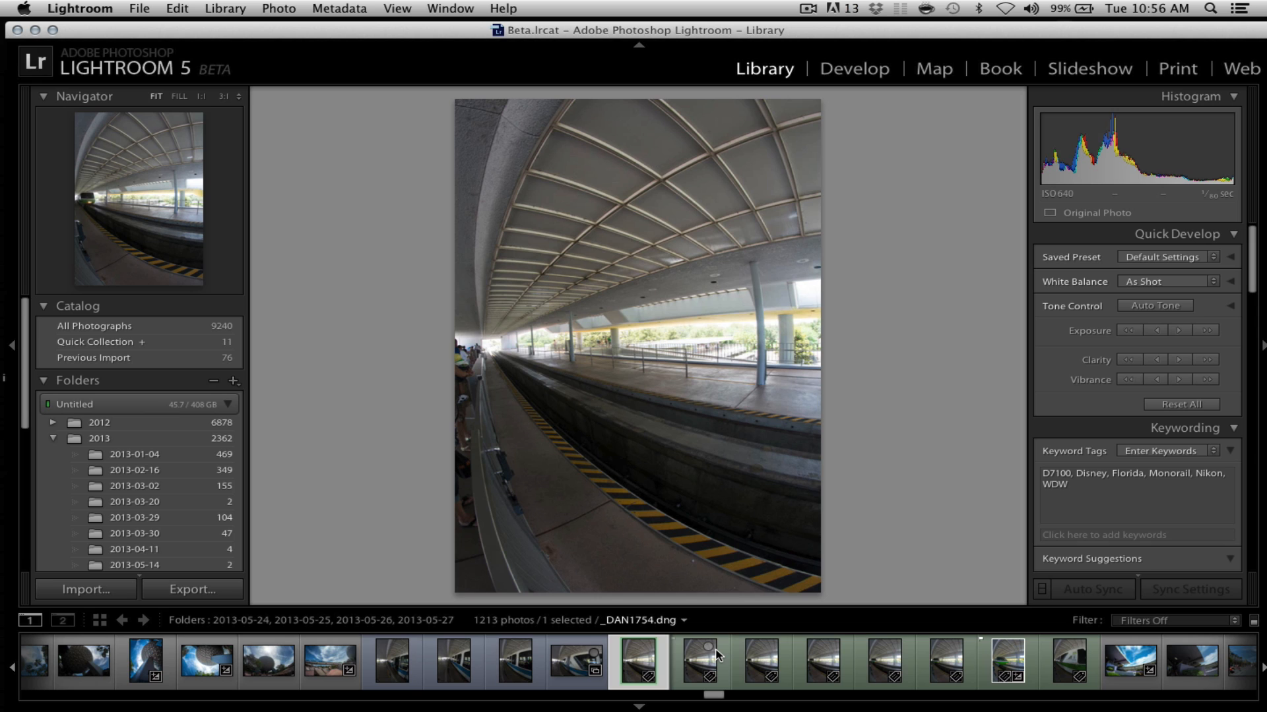
# Advance through the green-labelled series to _DAN1761.dng and flag it as rejected
pyautogui.press('Right')
pyautogui.press('Right')
pyautogui.press('Right')
pyautogui.press('Right')
pyautogui.press('Right')
pyautogui.press('Right')
pyautogui.press('Right')
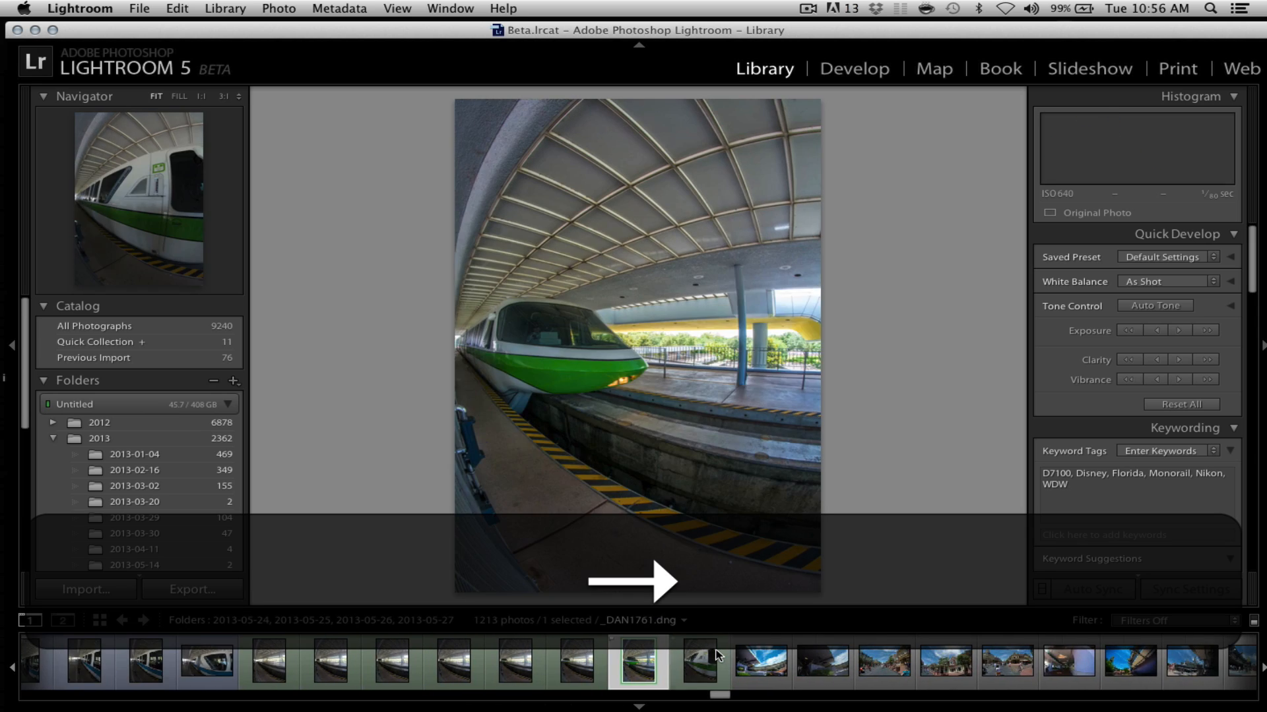
pyautogui.press('x')
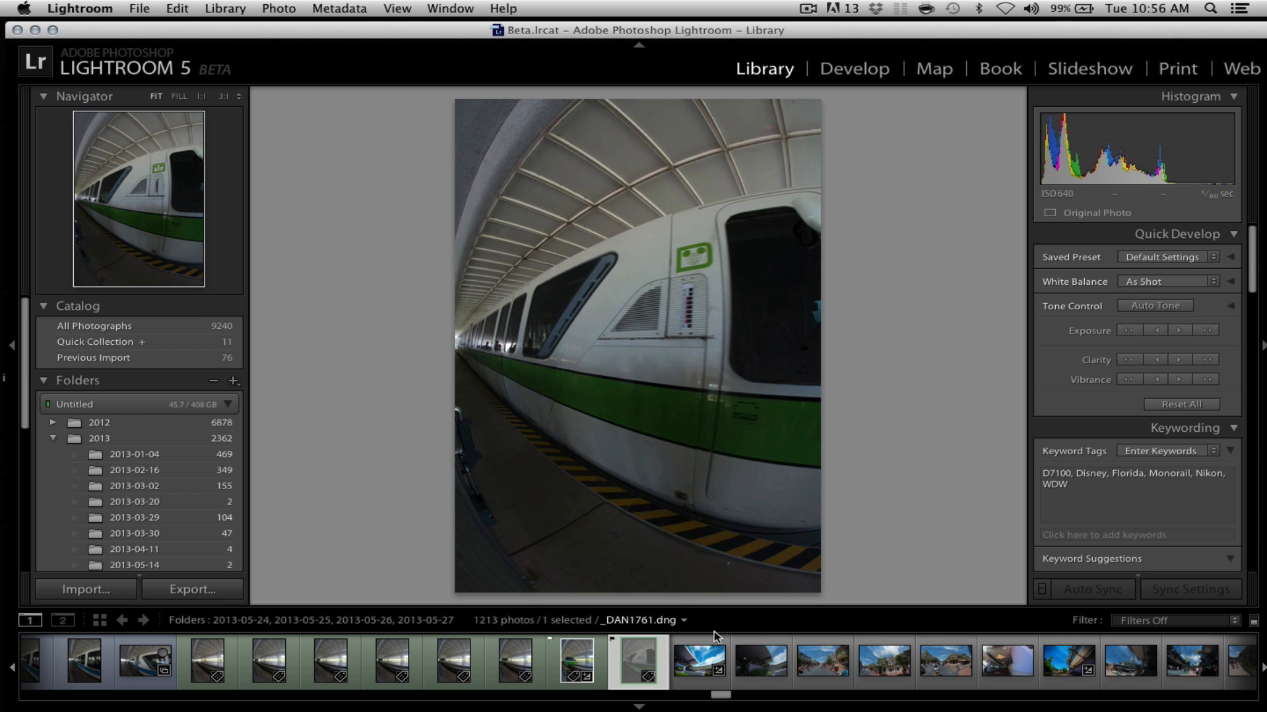
# Look up the Delete Rejected Photos command without running it and return to _DAN1761.dng
pyautogui.click(189, 7)
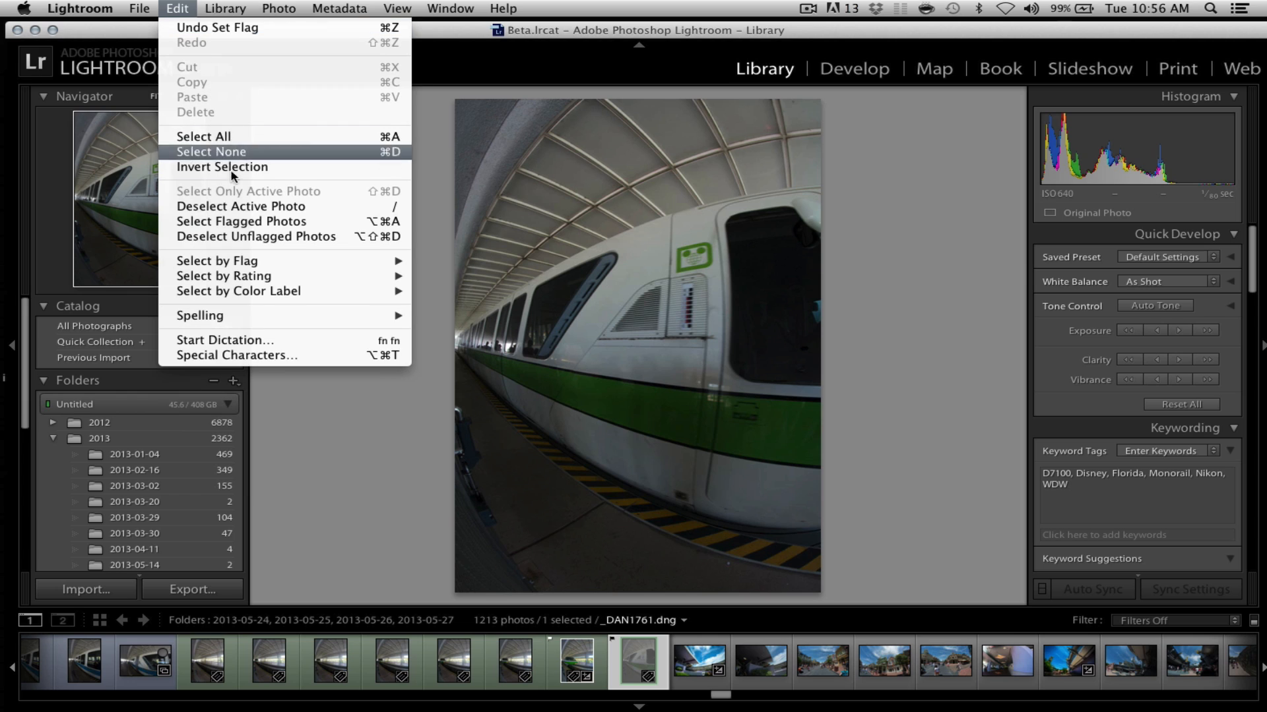
pyautogui.moveTo(254, 6)
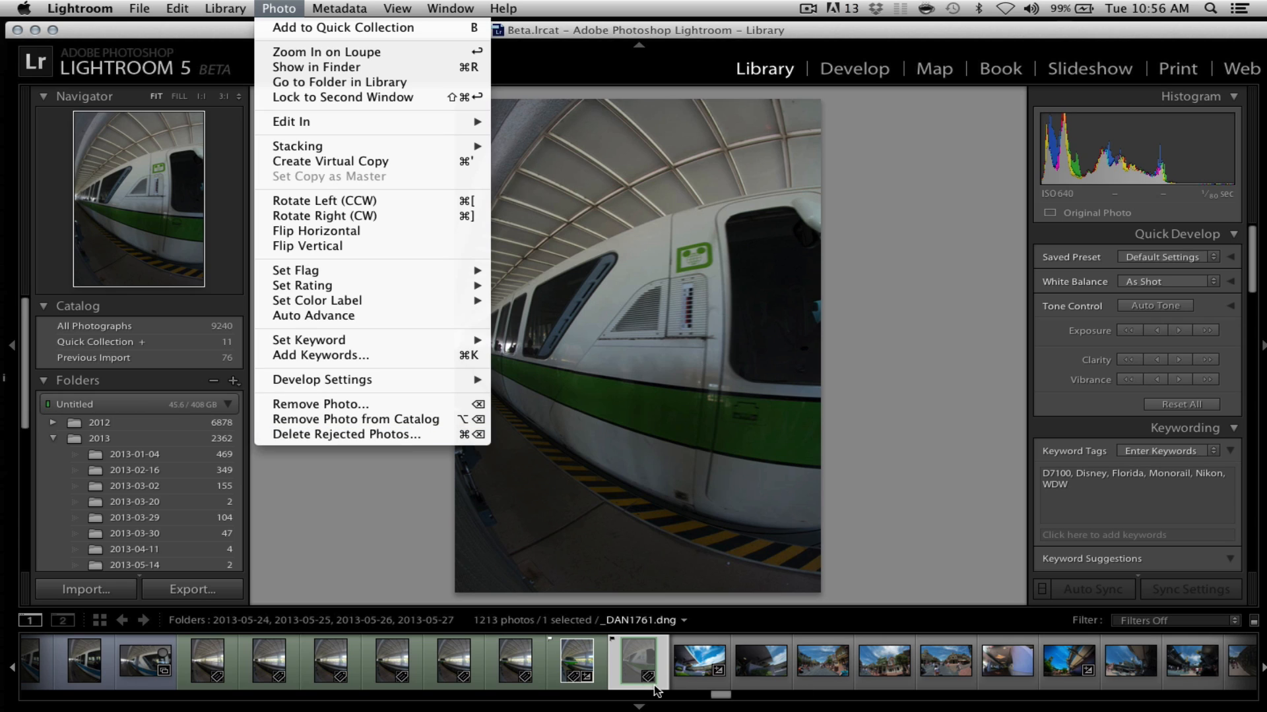
pyautogui.click(639, 667)
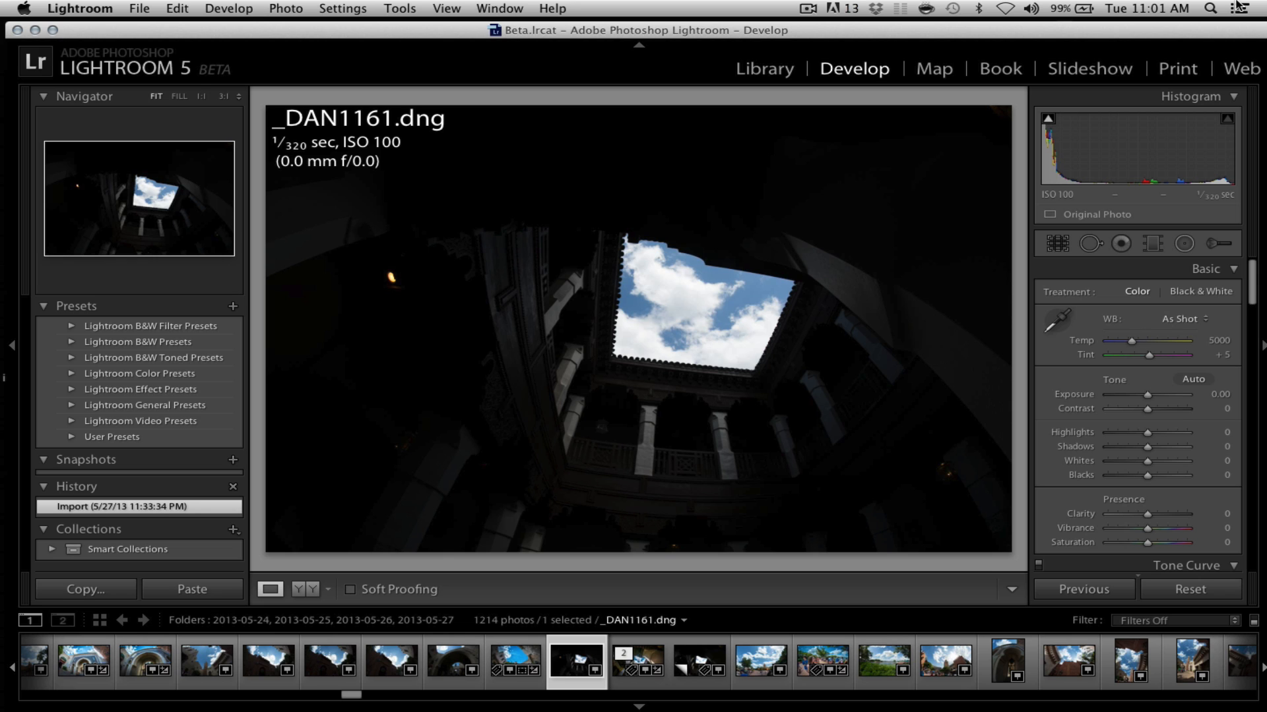
# Compare the edited _DAN1162.dng with its unedited virtual copy, Copy 1, and view the copy full screen
pyautogui.press('Right')
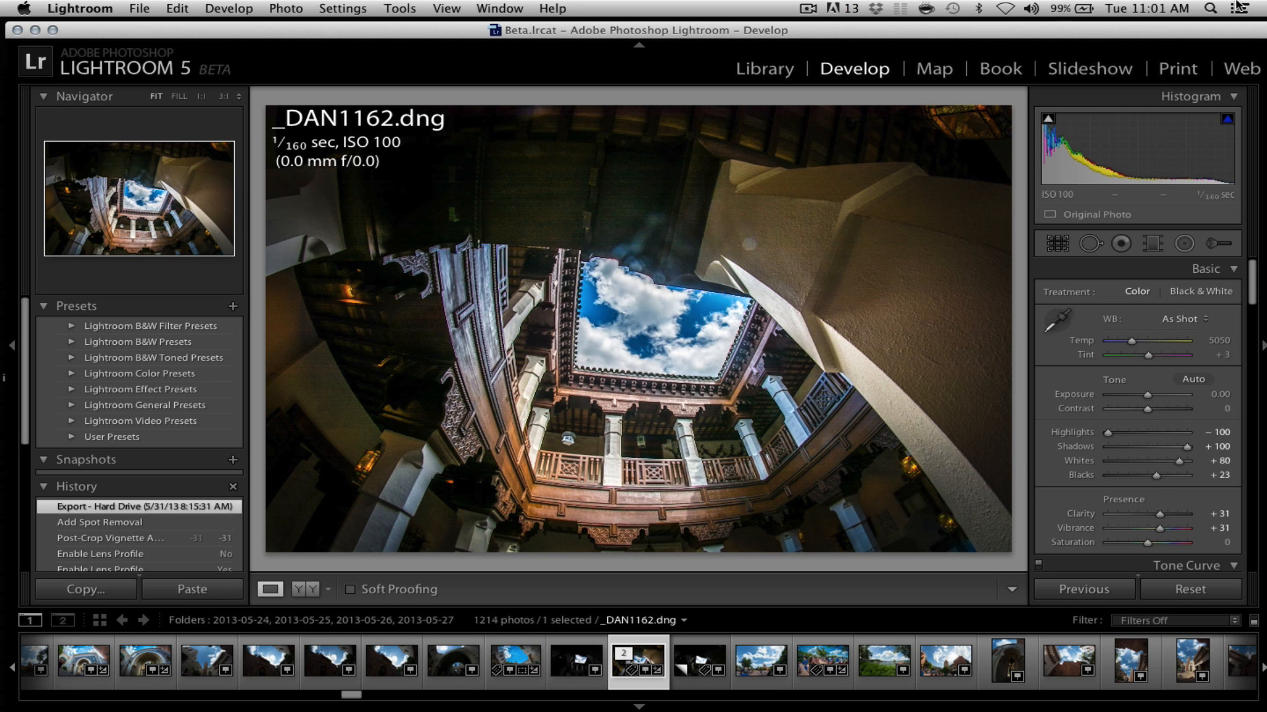
pyautogui.press('Right')
pyautogui.press('Left')
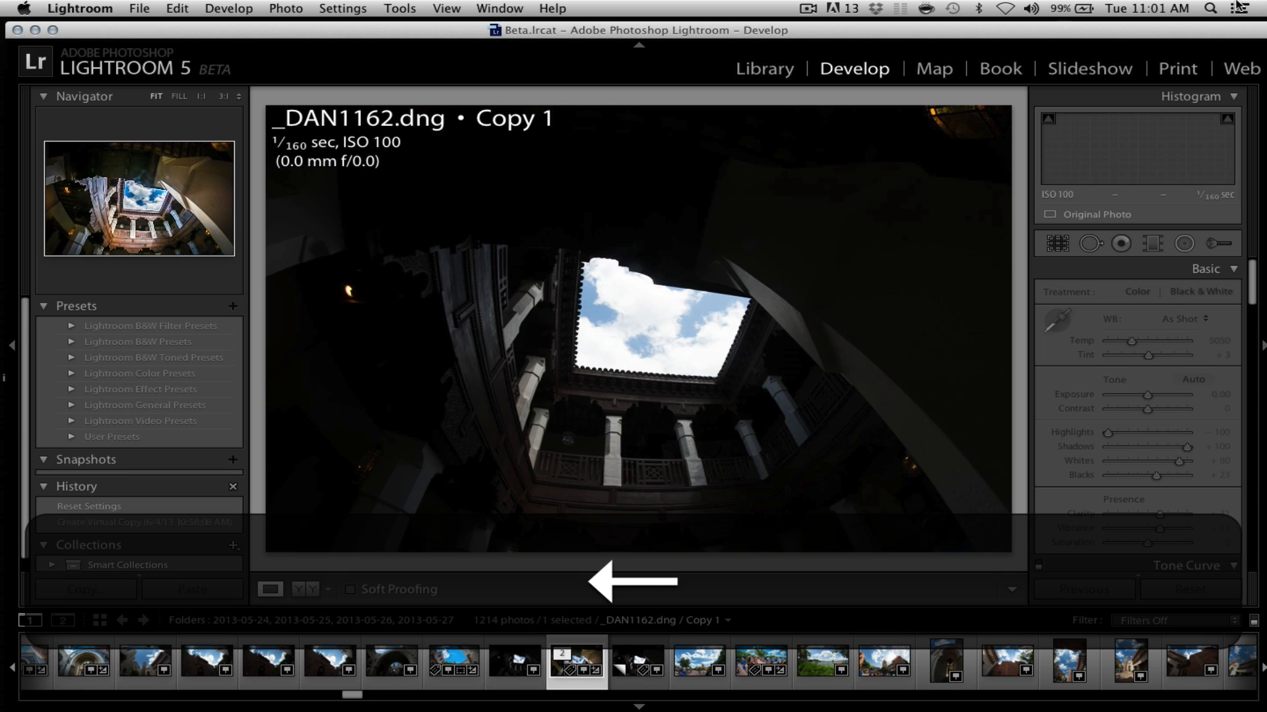
pyautogui.press('Right')
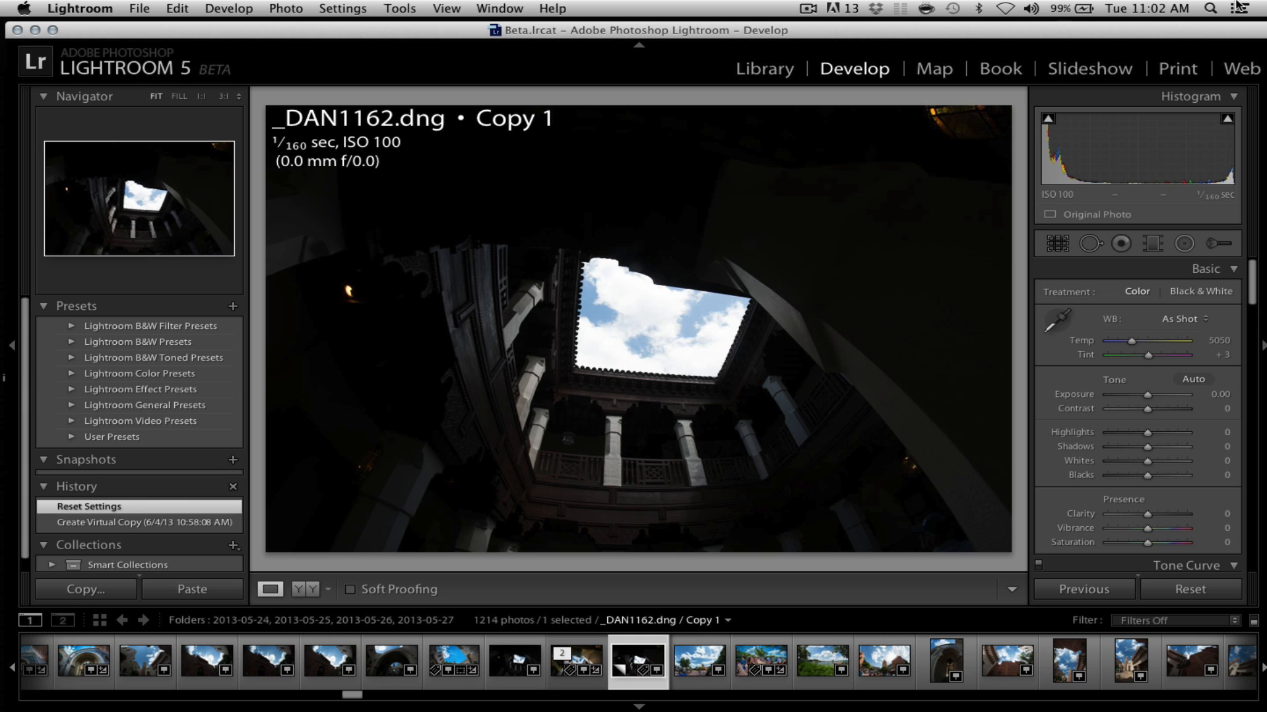
pyautogui.press('f')
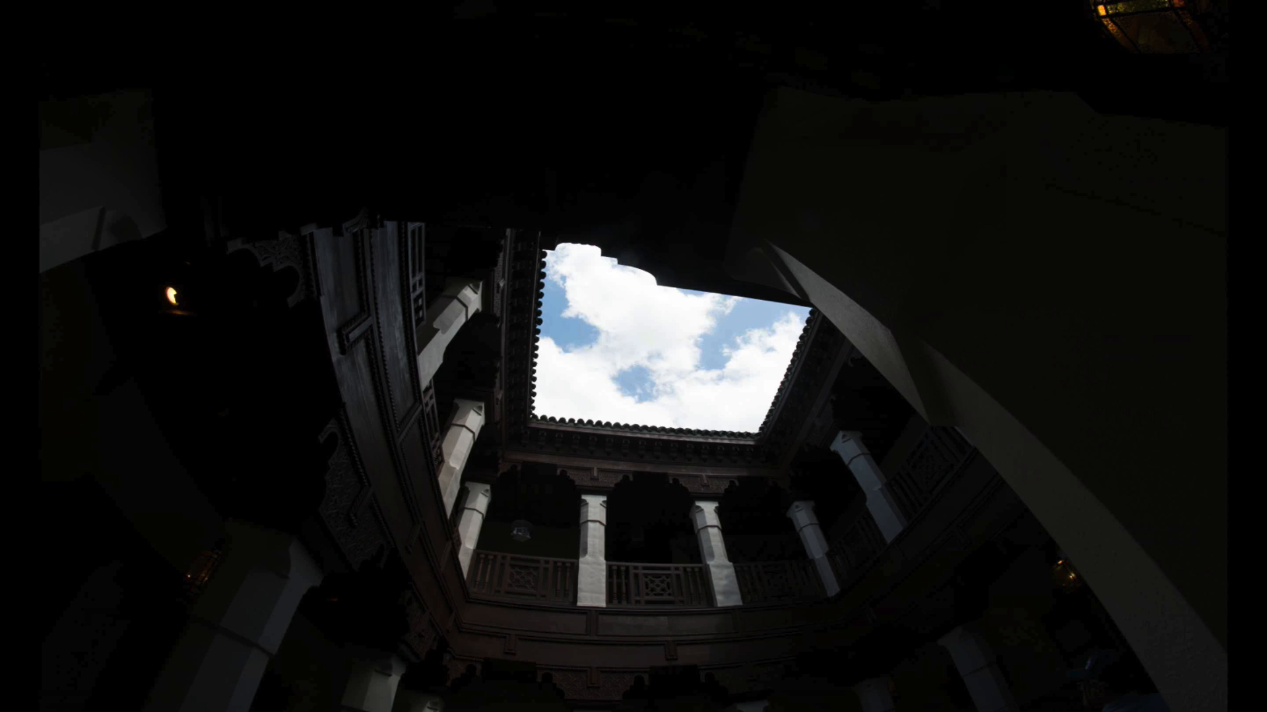
pyautogui.press('f')
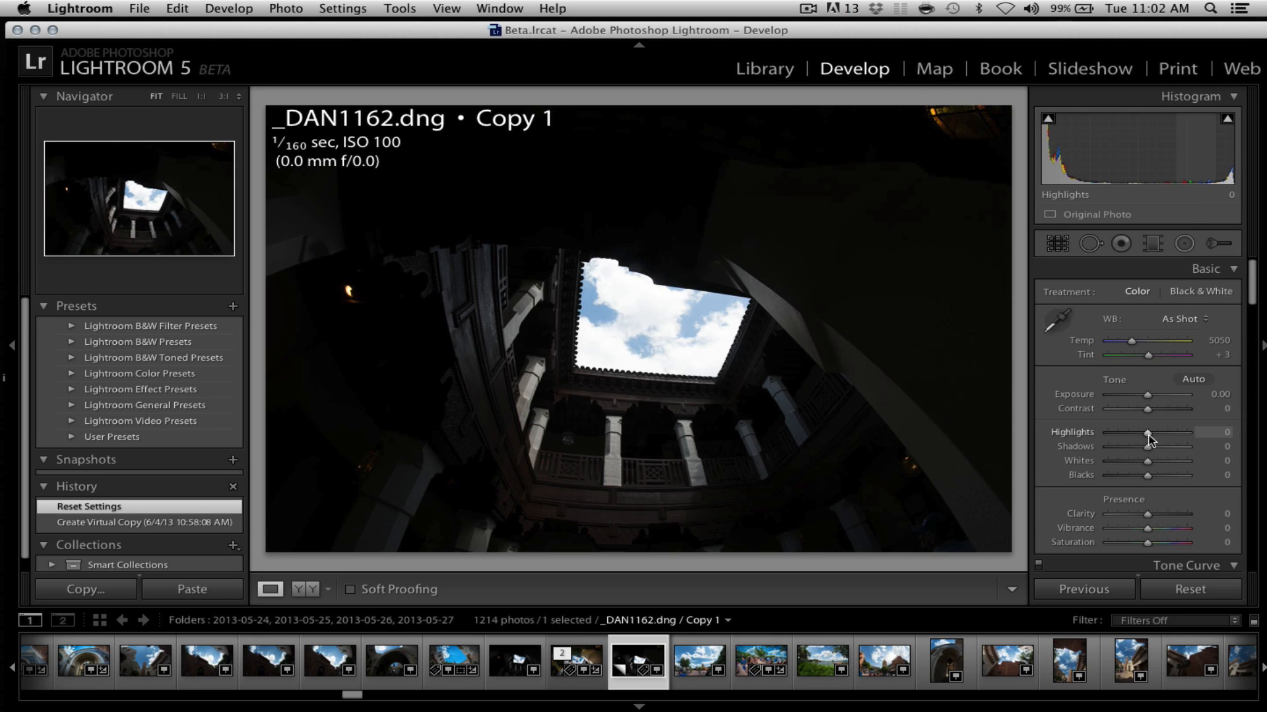
# Set Highlights to -100 and Shadows to +100 on the virtual copy of _DAN1162.dng
pyautogui.moveTo(1147, 432); pyautogui.dragTo(1099, 434)
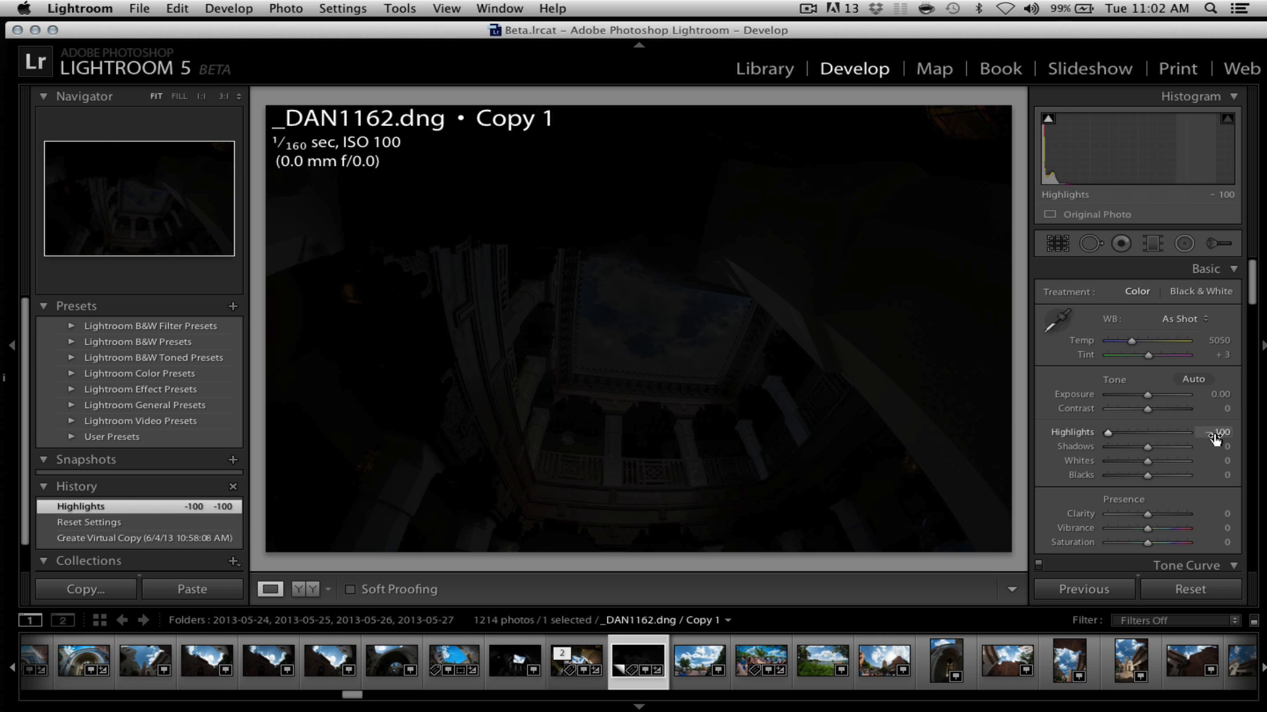
pyautogui.moveTo(1158, 449); pyautogui.dragTo(1208, 451)
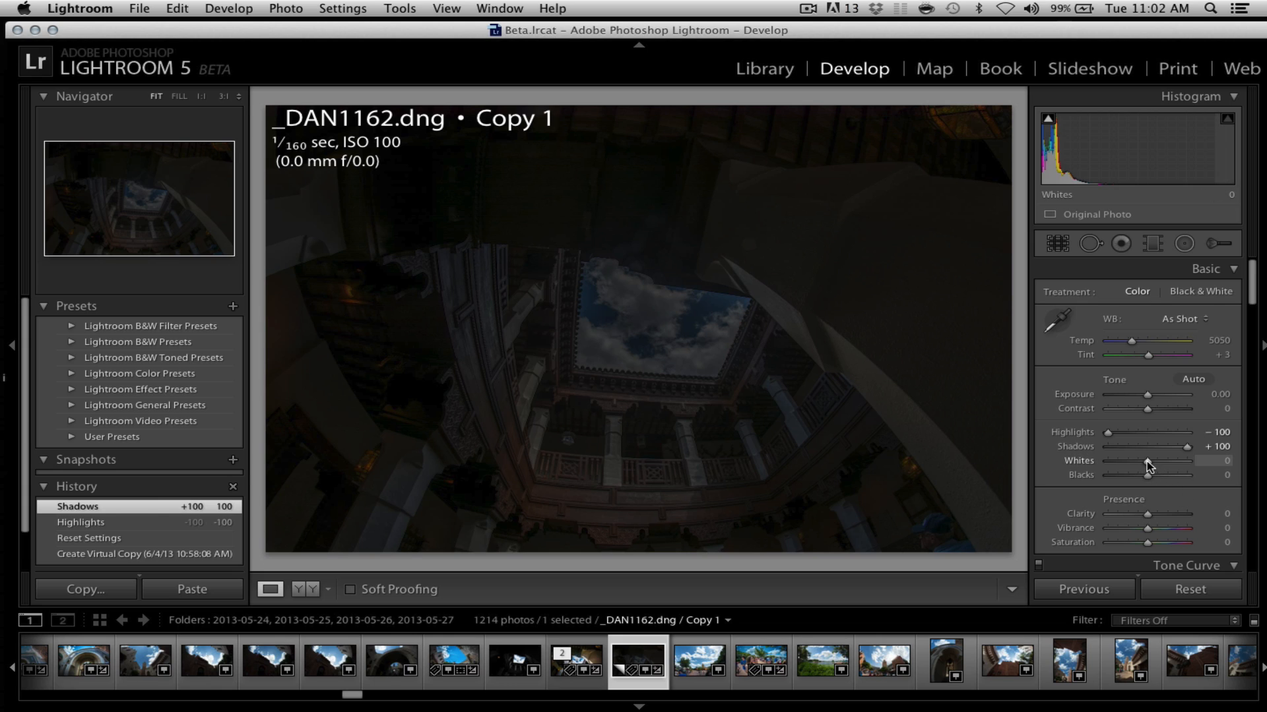
# Set Whites to +80 and Blacks to +23 on the virtual copy, using the clipping preview for both
pyautogui.press('alt')
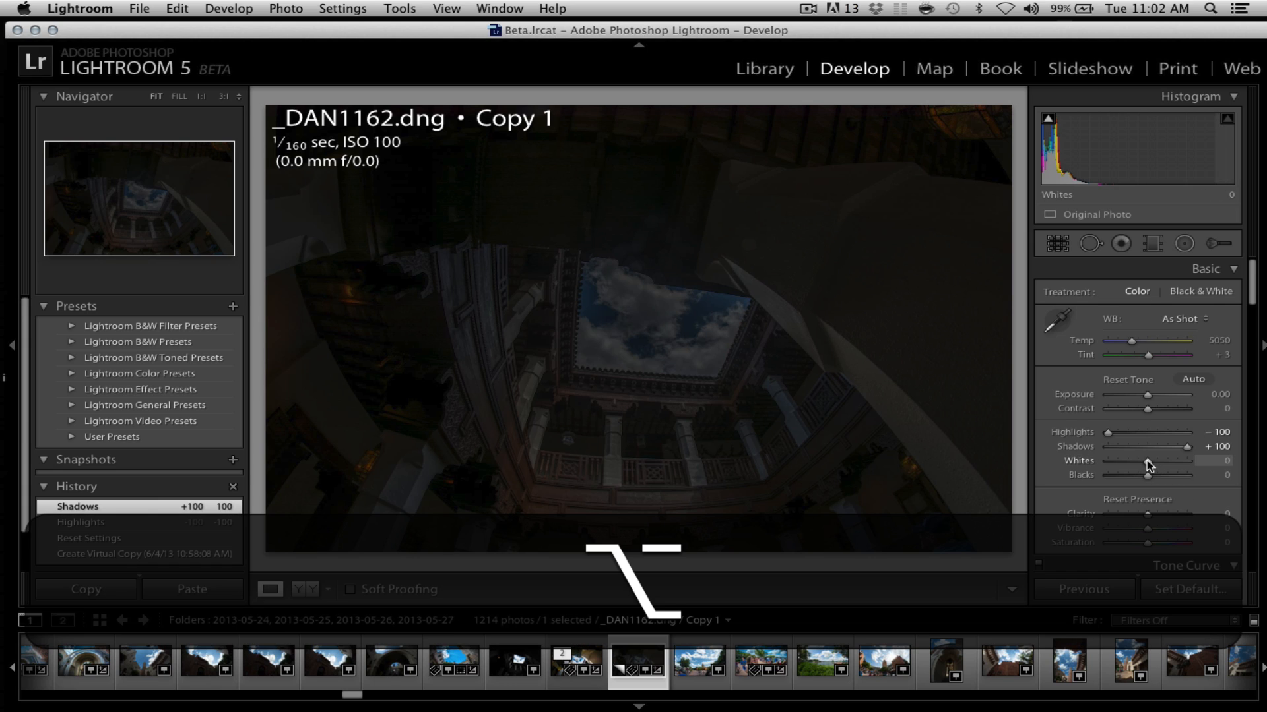
pyautogui.keyDown('alt'); pyautogui.moveTo(1148, 461); pyautogui.dragTo(1179, 461); pyautogui.keyUp('alt')
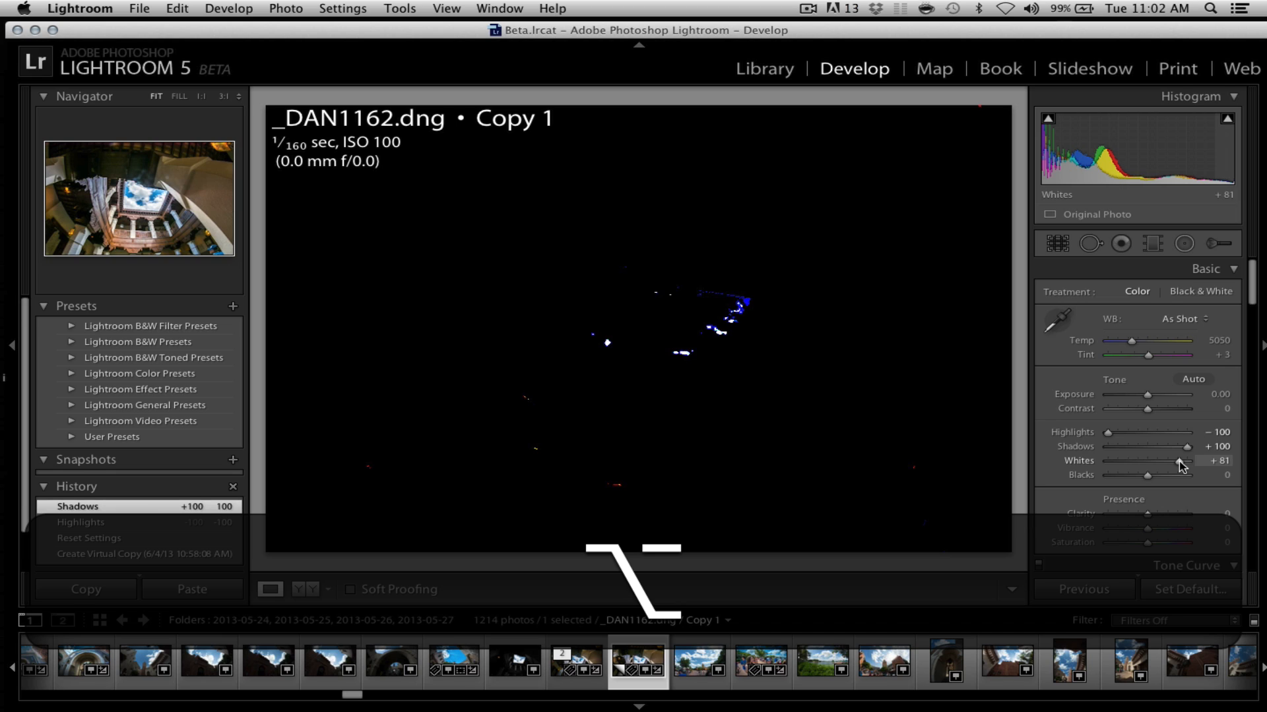
pyautogui.keyDown('alt'); pyautogui.moveTo(1179, 461); pyautogui.dragTo(1180, 461); pyautogui.keyUp('alt')
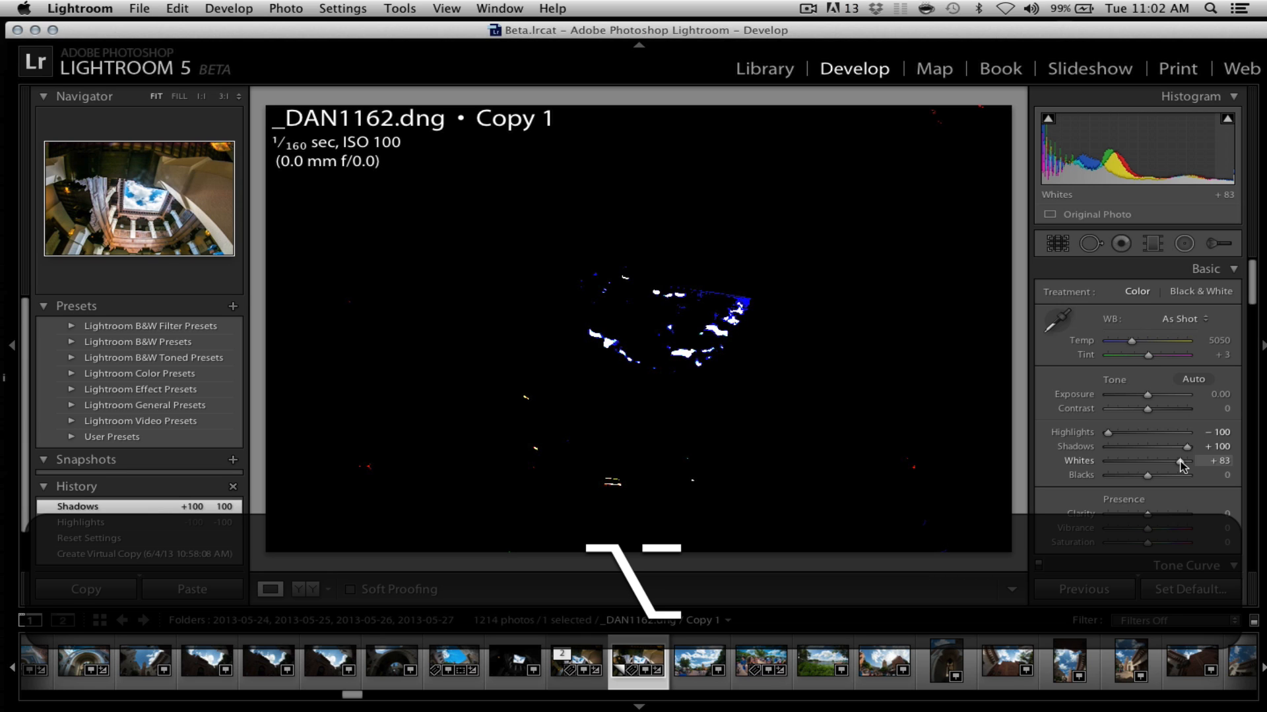
pyautogui.keyDown('alt'); pyautogui.moveTo(1179, 461); pyautogui.dragTo(1179, 461); pyautogui.keyUp('alt')
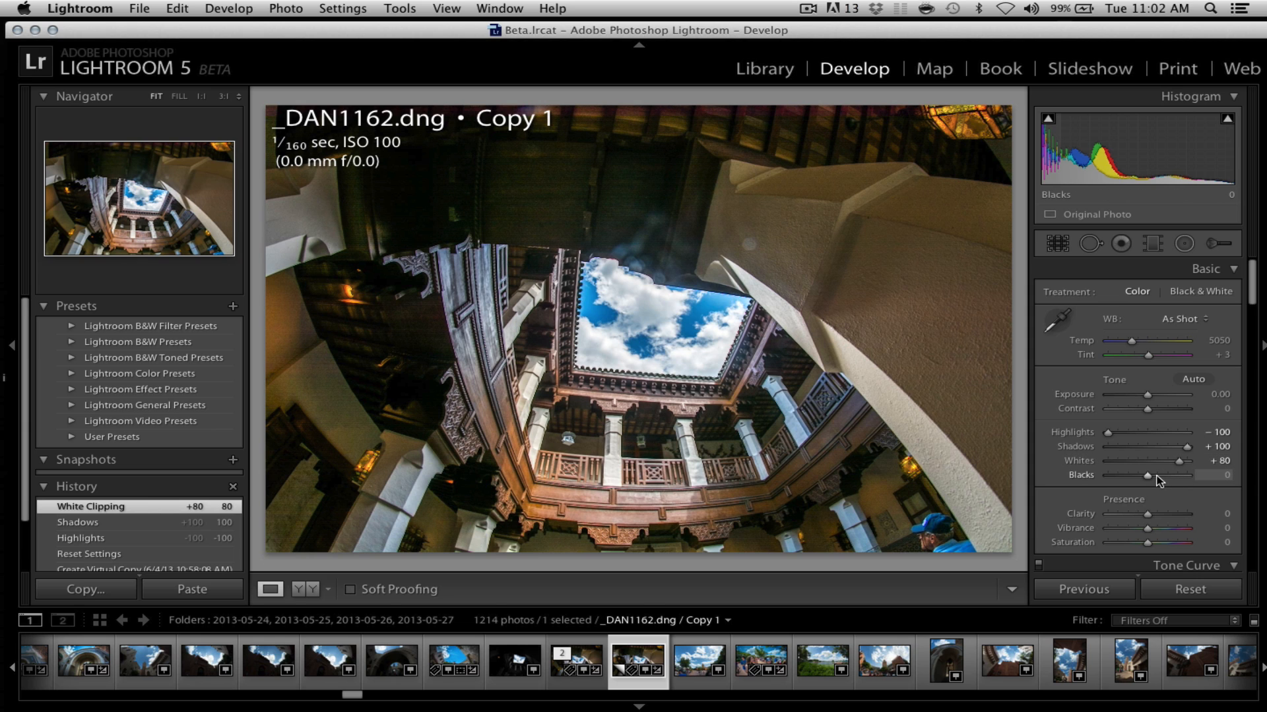
pyautogui.press('alt')
pyautogui.keyDown('alt'); pyautogui.moveTo(1149, 476); pyautogui.dragTo(1159, 478); pyautogui.keyUp('alt')
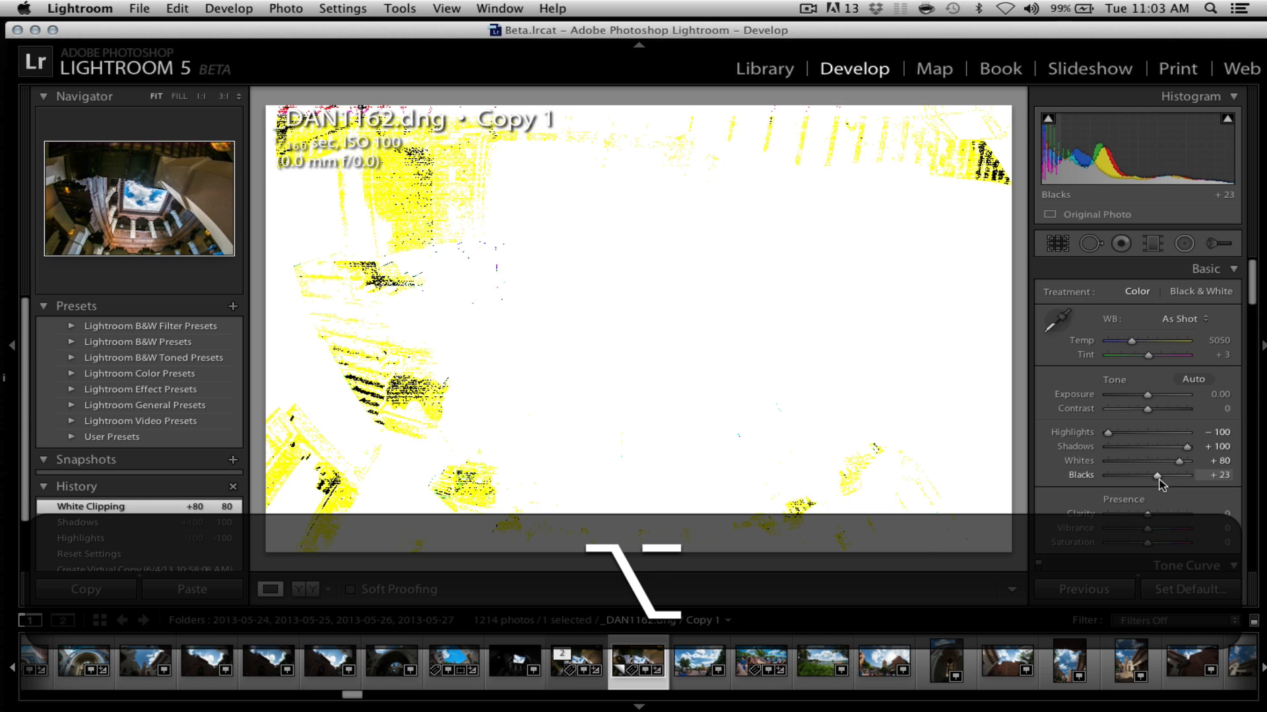
pyautogui.keyDown('alt'); pyautogui.moveTo(1159, 480); pyautogui.dragTo(1159, 481); pyautogui.keyUp('alt')
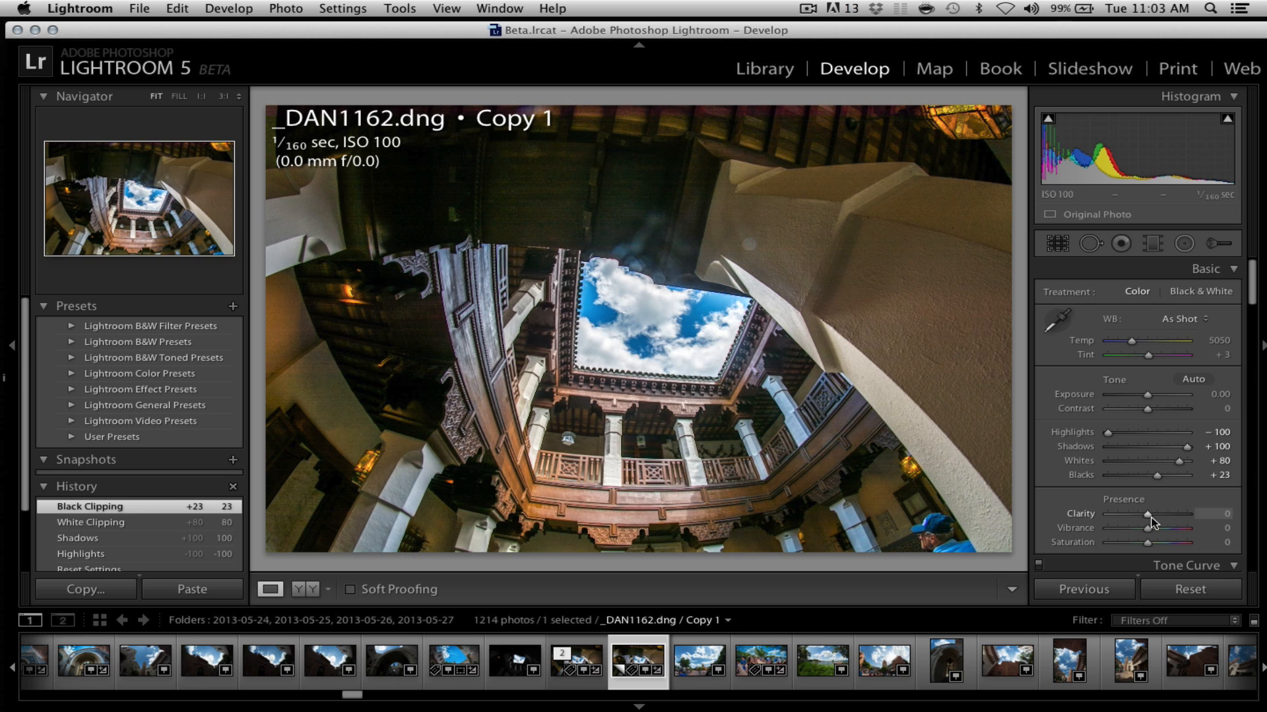
# Try out the presence adjustments on the courtyard copy, settling on Clarity +31 and Vibrance +31
pyautogui.moveTo(1149, 516); pyautogui.dragTo(1074, 519)
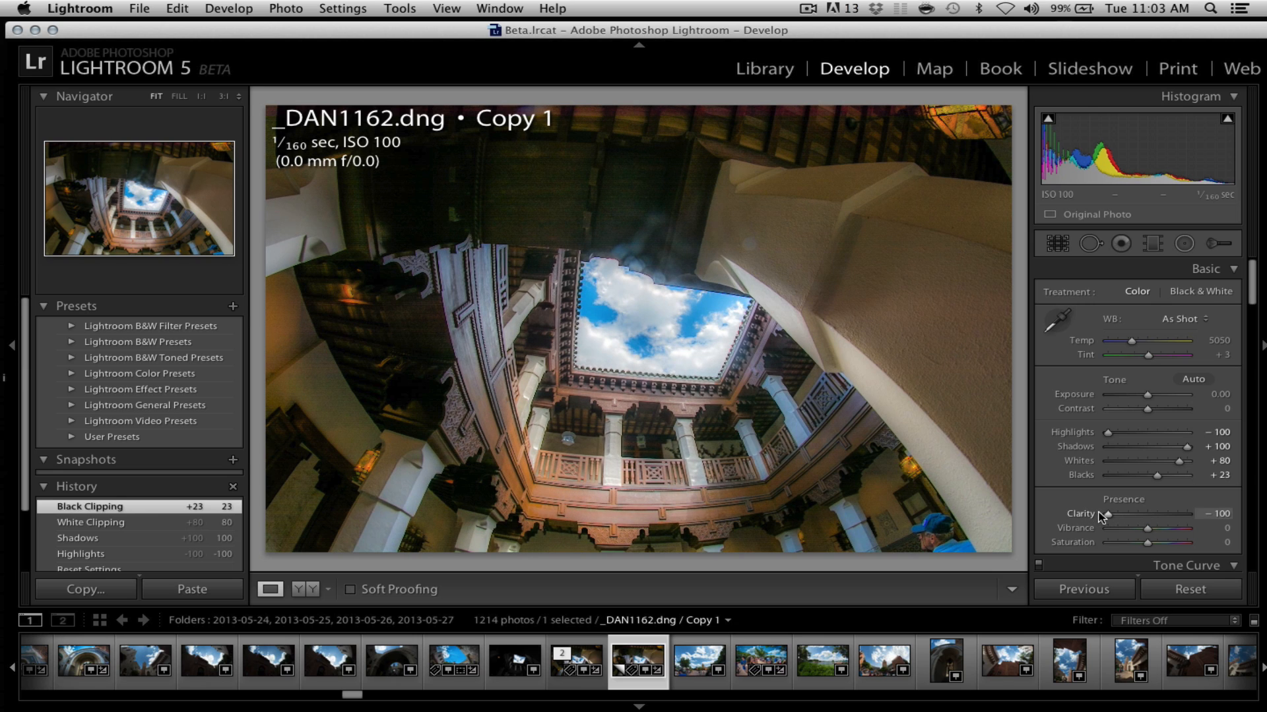
pyautogui.moveTo(1103, 514); pyautogui.dragTo(1161, 518)
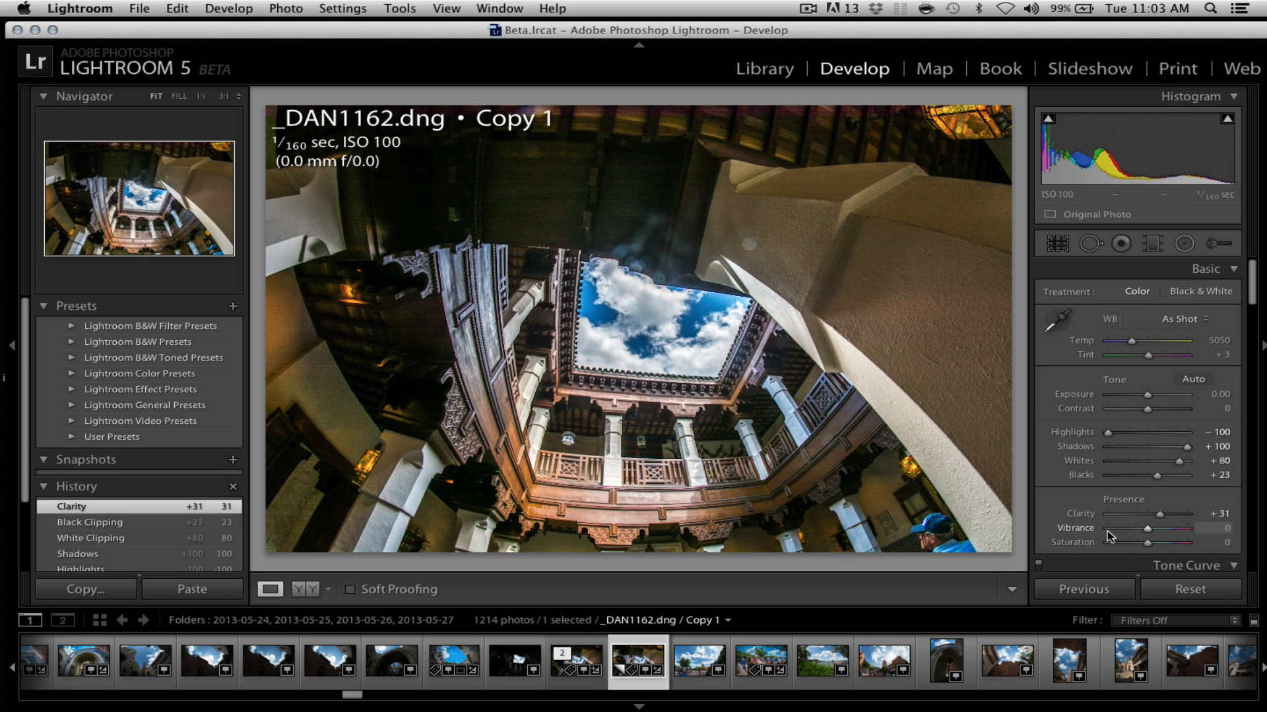
pyautogui.moveTo(1148, 542); pyautogui.dragTo(1119, 536)
pyautogui.press('super+z')
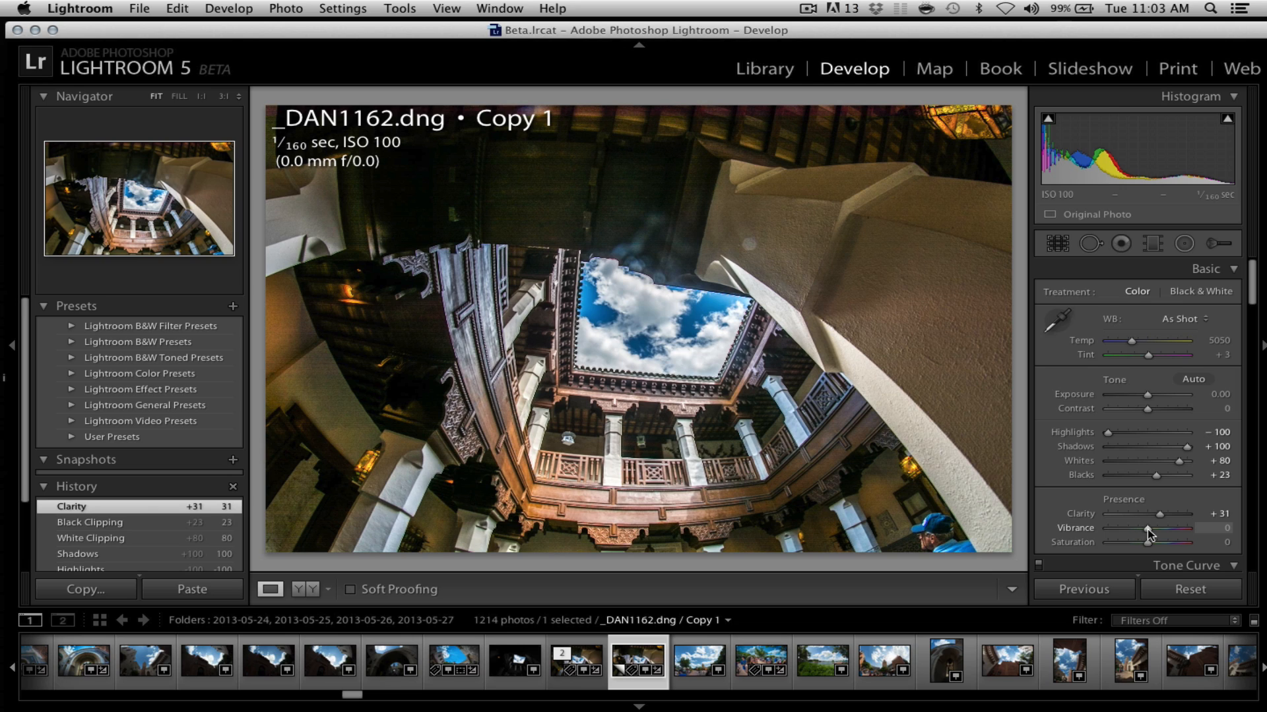
pyautogui.moveTo(1149, 533); pyautogui.dragTo(1131, 536)
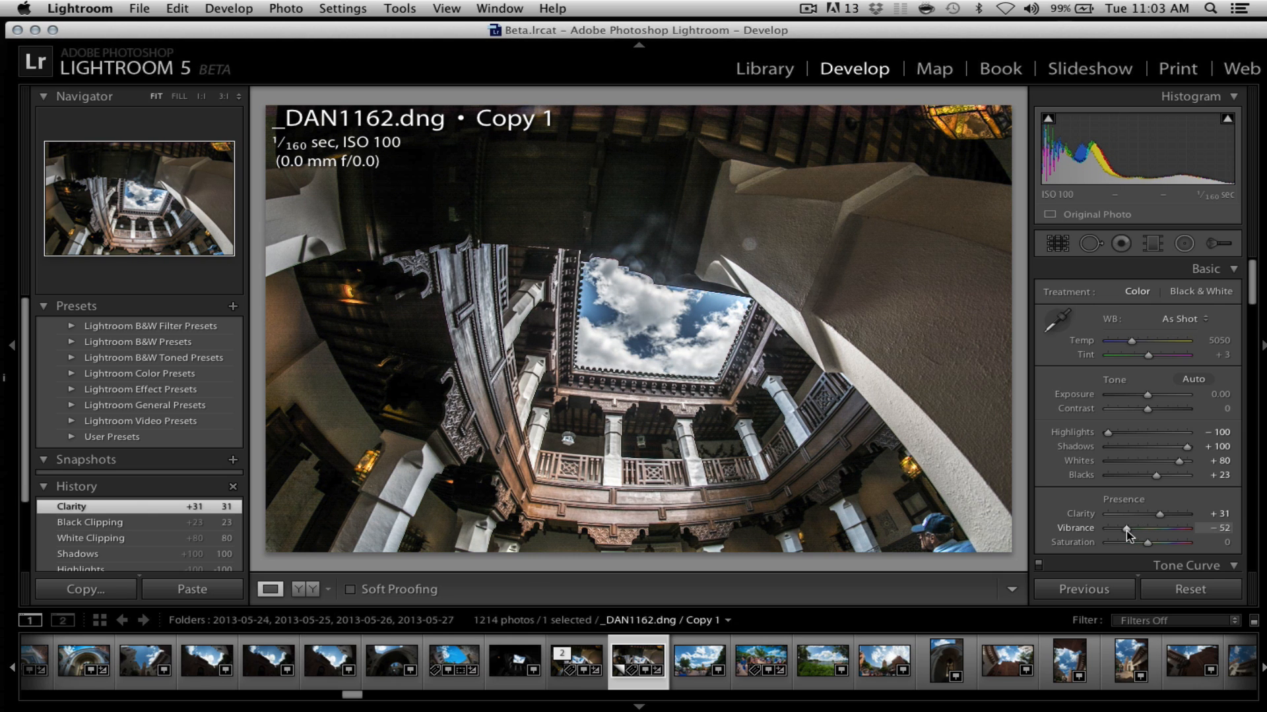
pyautogui.moveTo(1126, 531); pyautogui.dragTo(1160, 533)
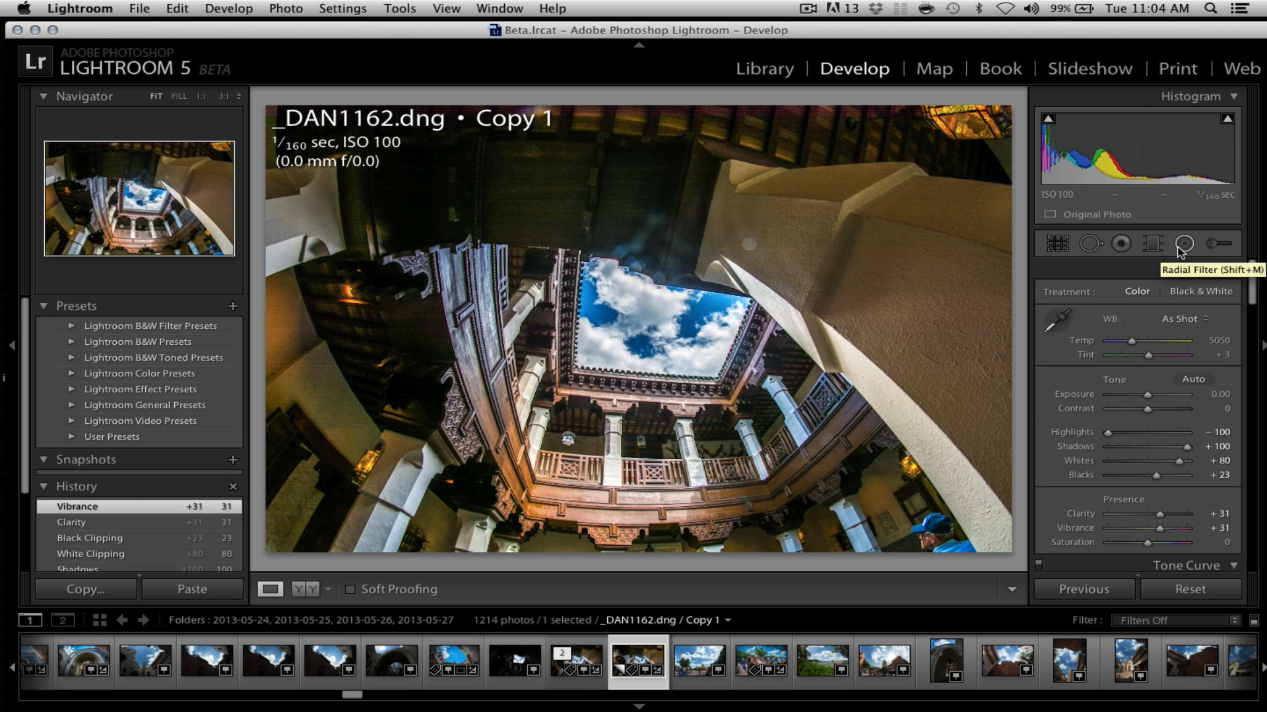
# Remove the person in the blue cap from the photo's lower-right corner with a Heal spot removal, size 77 and opacity 100
pyautogui.click(1090, 245)
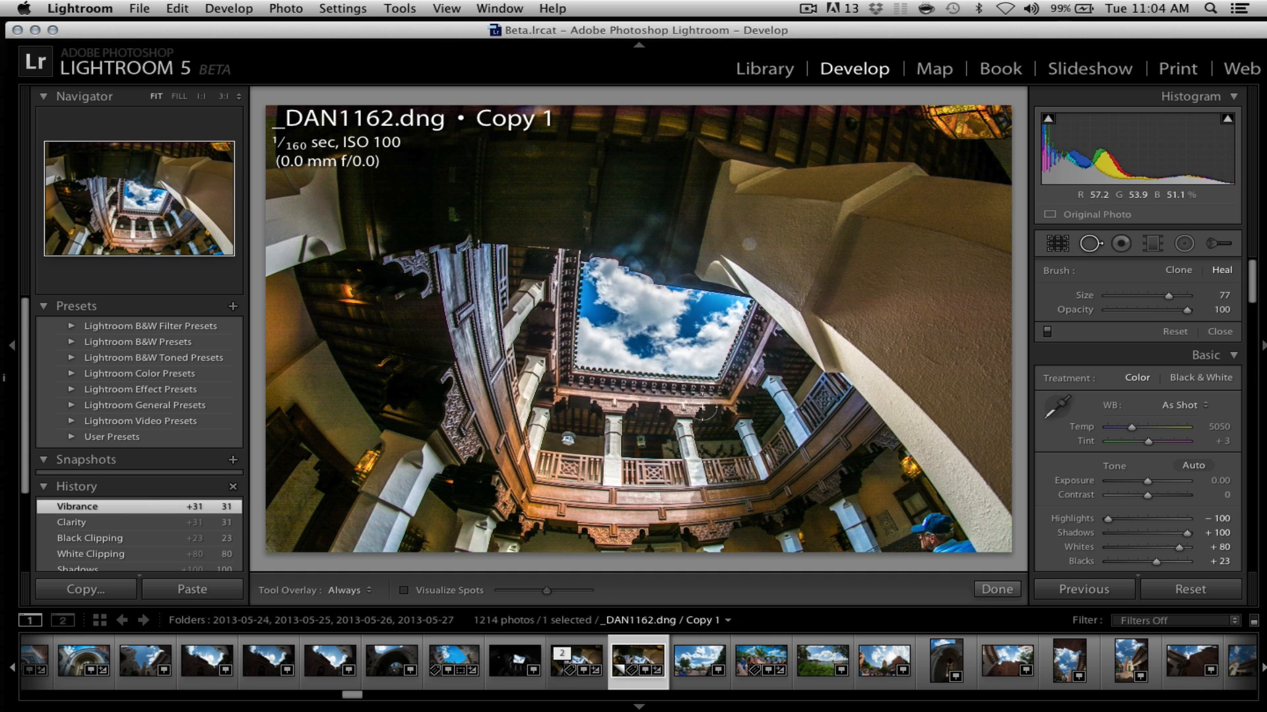
pyautogui.scroll(-1, 965, 322)
pyautogui.scroll(1, 962, 323)
pyautogui.moveTo(917, 527)
pyautogui.mouseDown()
pyautogui.moveTo(956, 549)
pyautogui.moveTo(964, 528)
pyautogui.moveTo(936, 553)
pyautogui.mouseUp()
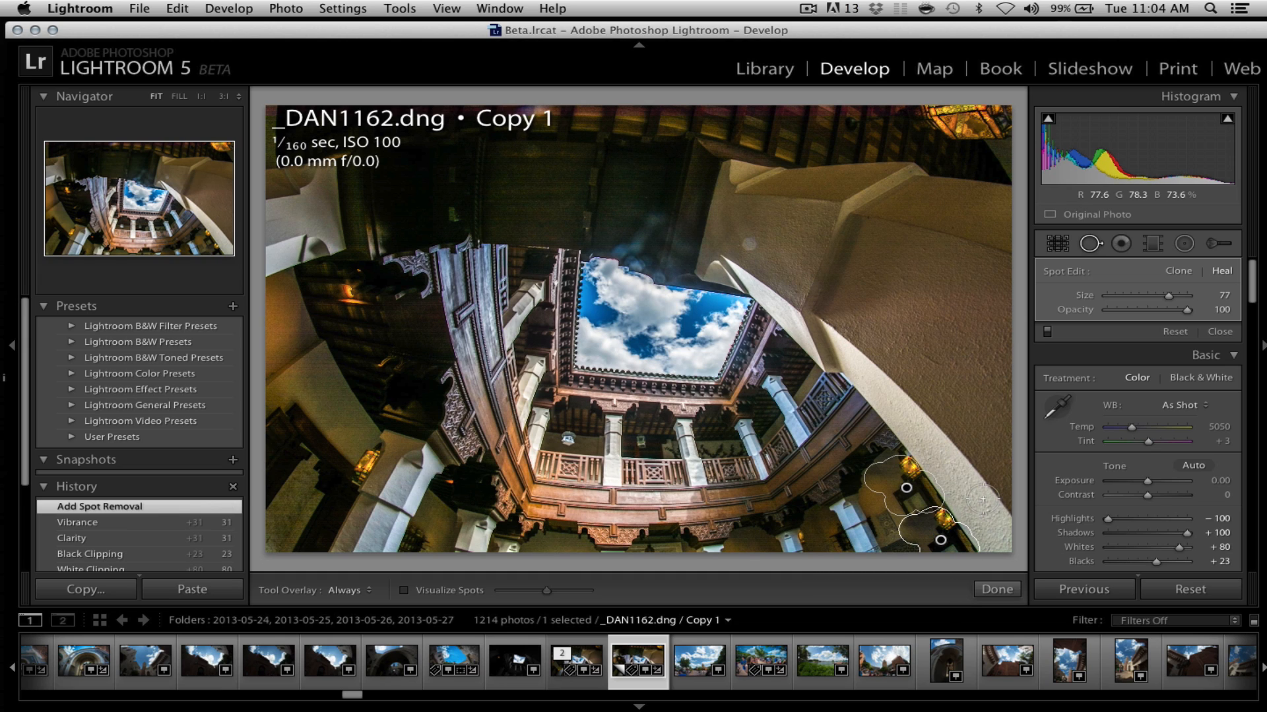
pyautogui.click(992, 590)
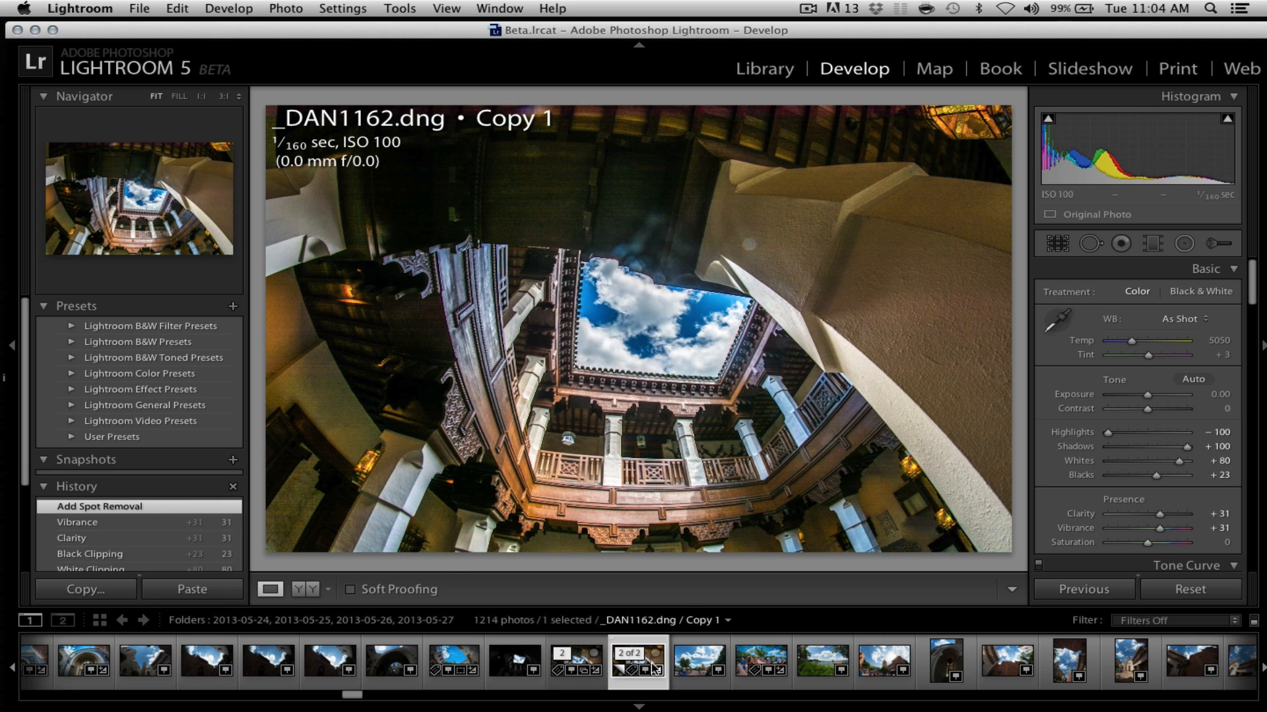
# Compare the copy with the original _DAN1162.dng, and give the copy a Highlight Priority post-crop vignette with Amount -31
pyautogui.press('Left')
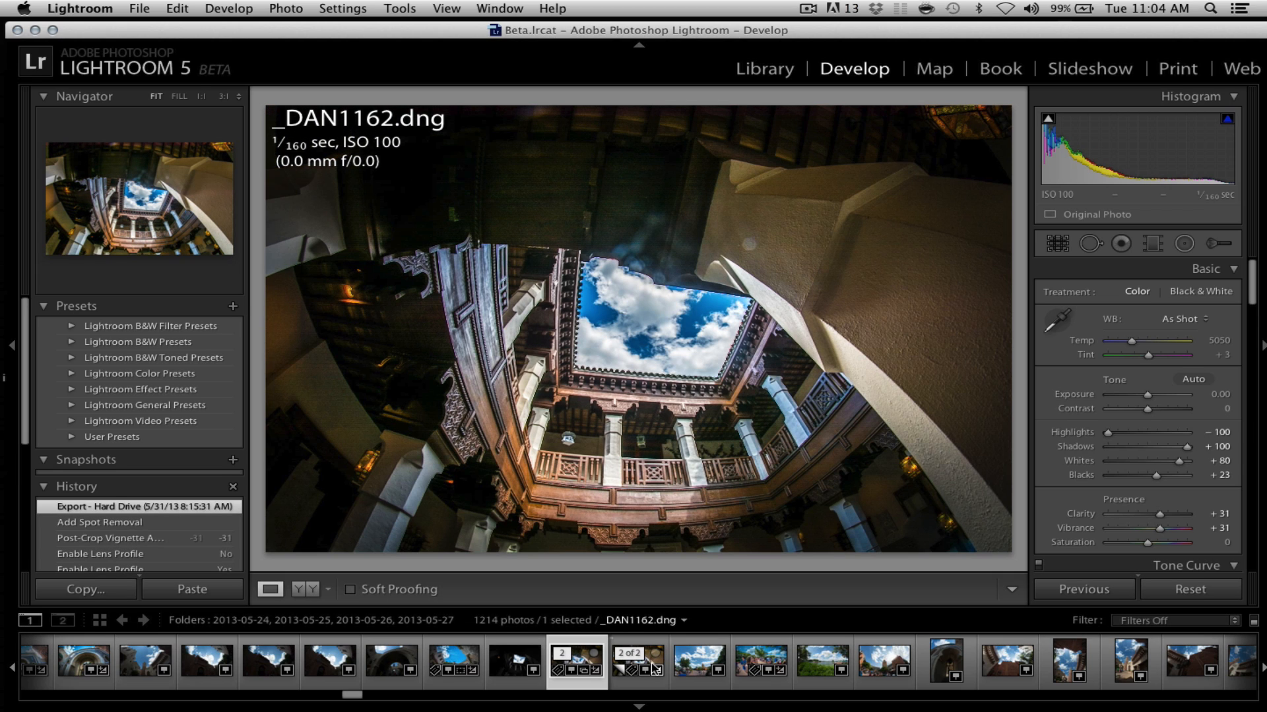
pyautogui.press('Right')
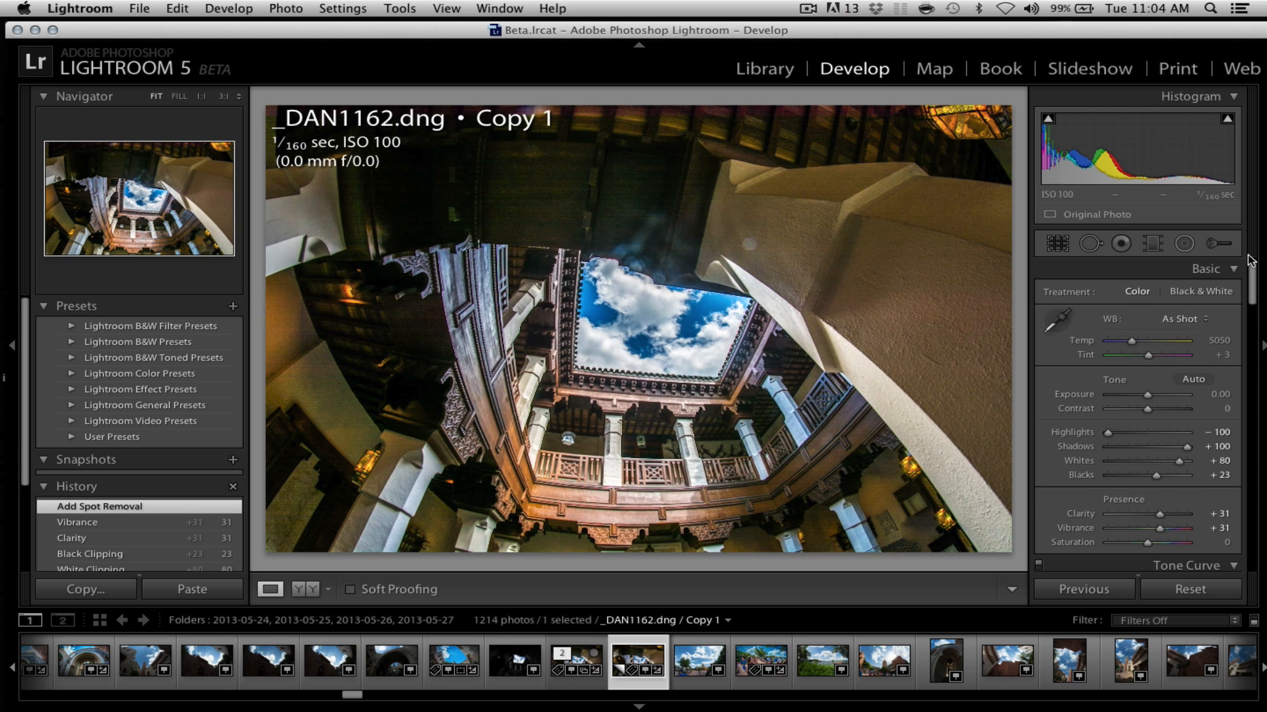
pyautogui.moveTo(1252, 278); pyautogui.dragTo(1245, 505)
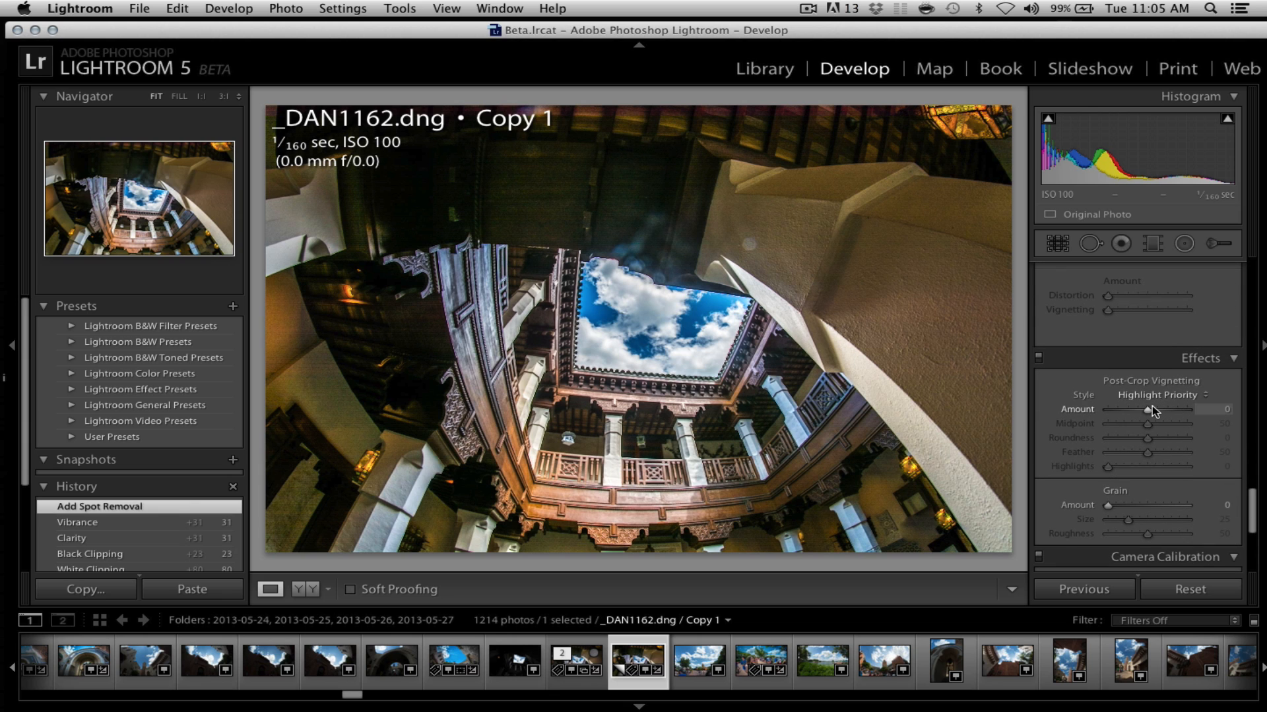
pyautogui.moveTo(1152, 405); pyautogui.dragTo(1139, 410)
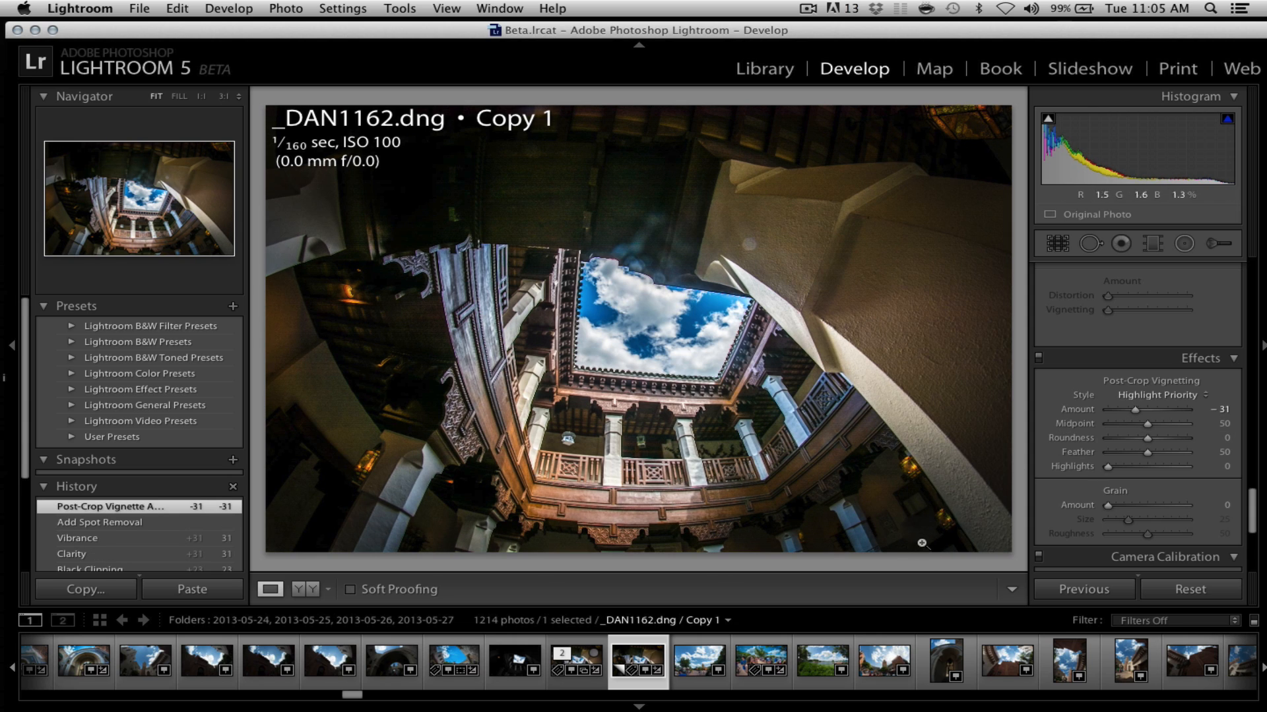
# Sharpen the courtyard copy with Amount 50, Radius 1.3, Detail 41 and Masking 26
pyautogui.scroll(3, 1253, 503)
pyautogui.moveTo(1253, 502); pyautogui.dragTo(1254, 457)
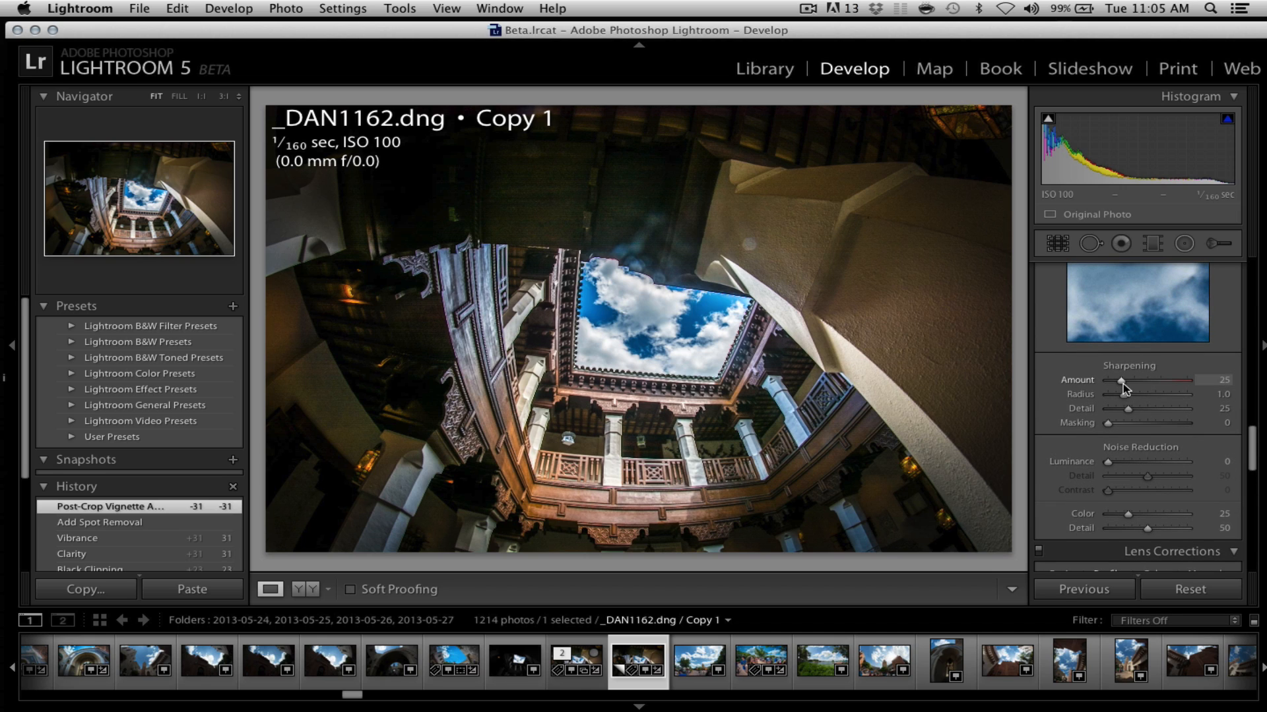
pyautogui.moveTo(1122, 382); pyautogui.dragTo(1134, 395)
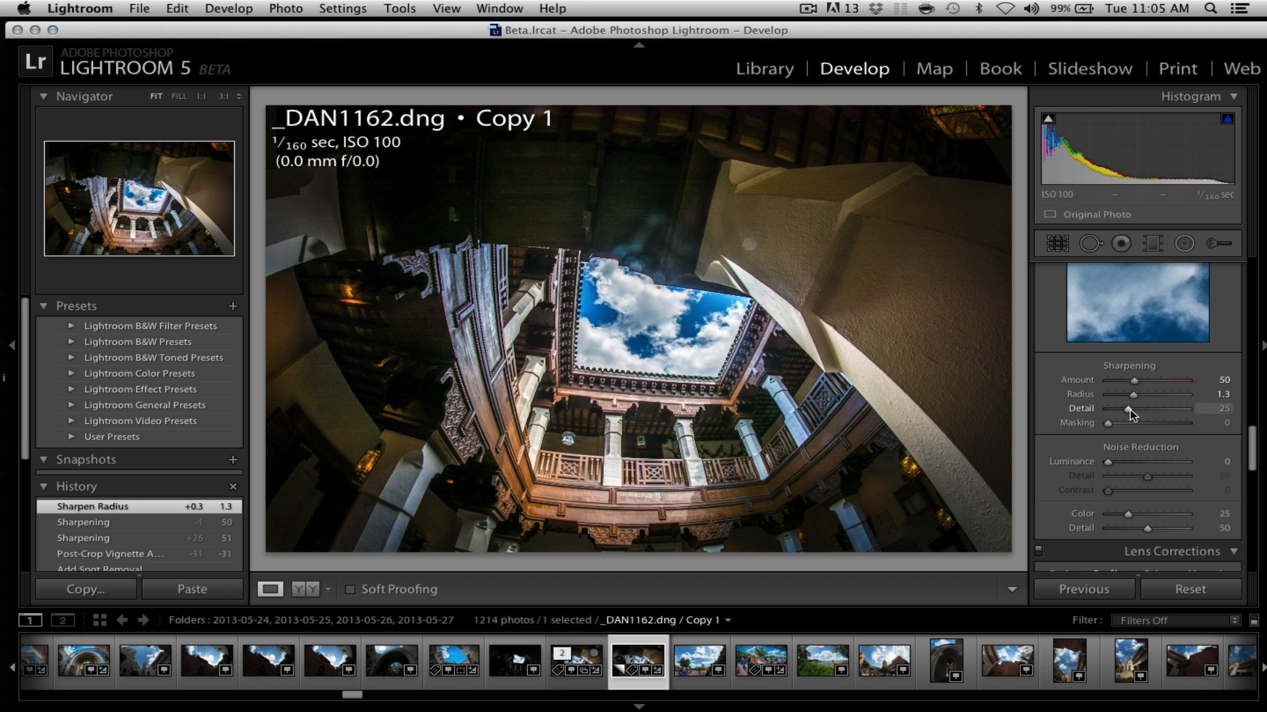
pyautogui.moveTo(1150, 411); pyautogui.dragTo(1144, 411)
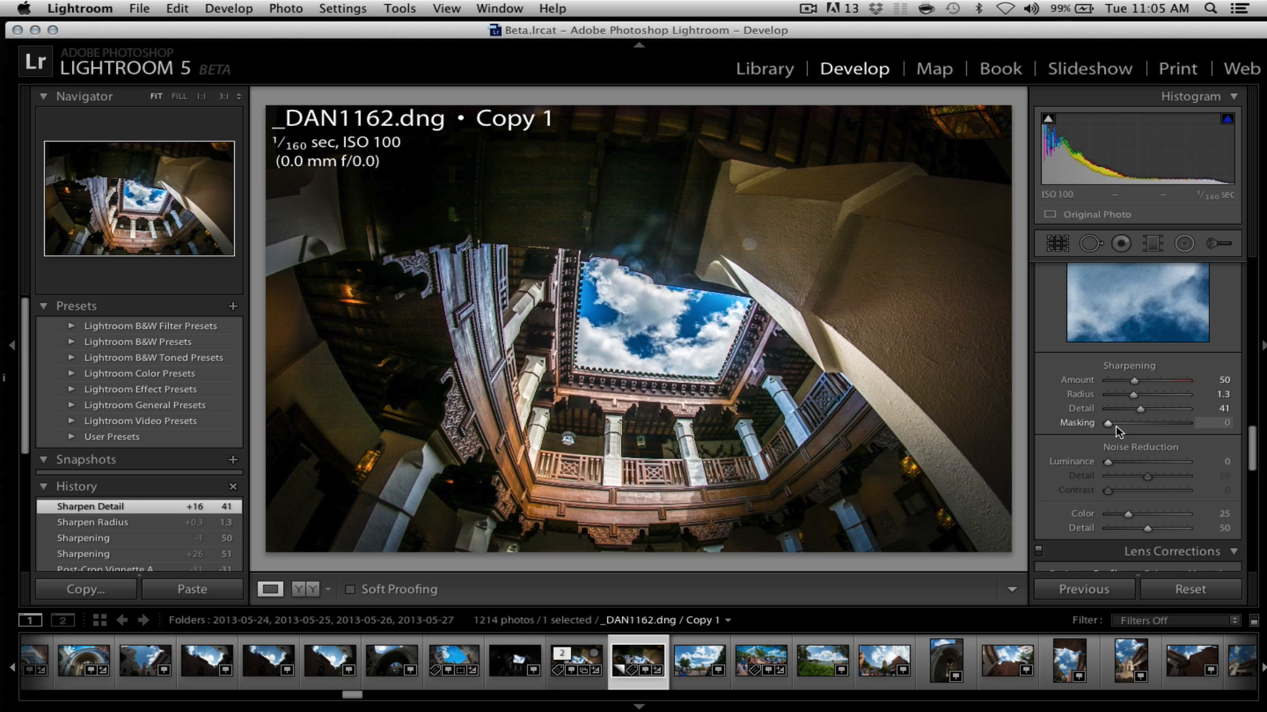
pyautogui.moveTo(1115, 425); pyautogui.dragTo(1128, 427)
# View the finished courtyard copy full screen and compare its before and after states
pyautogui.press('f')
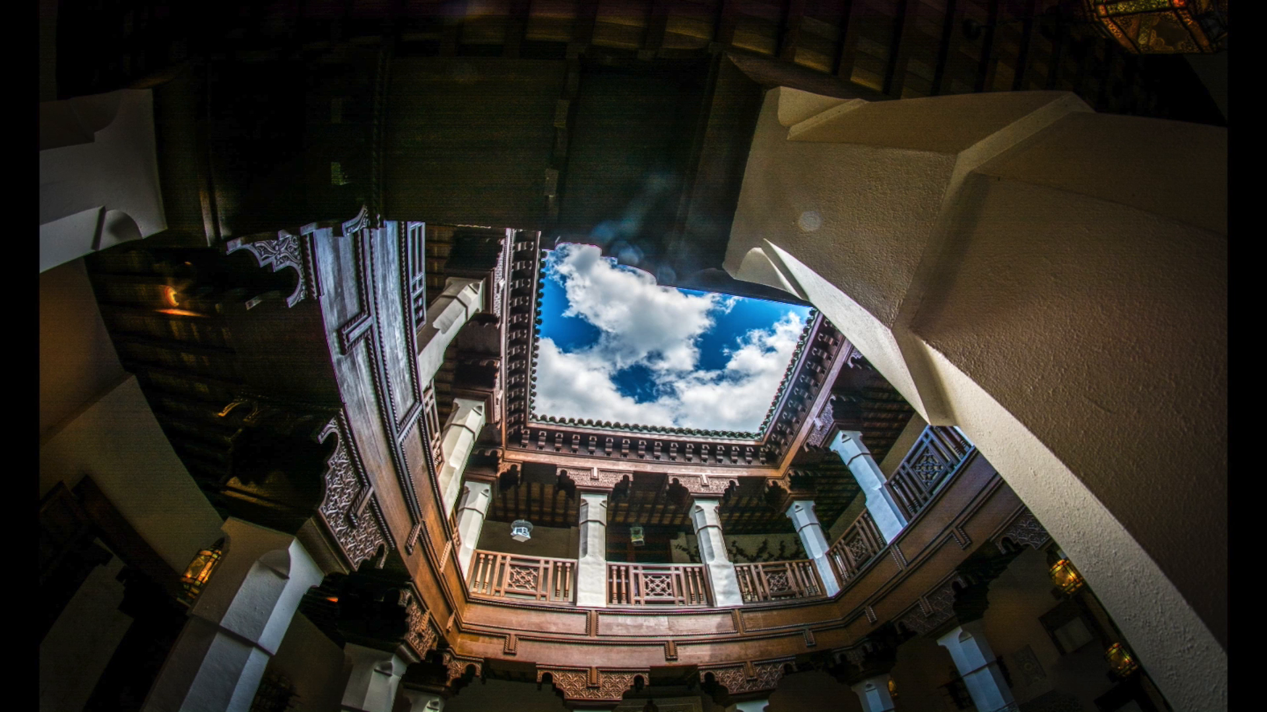
pyautogui.press('f')
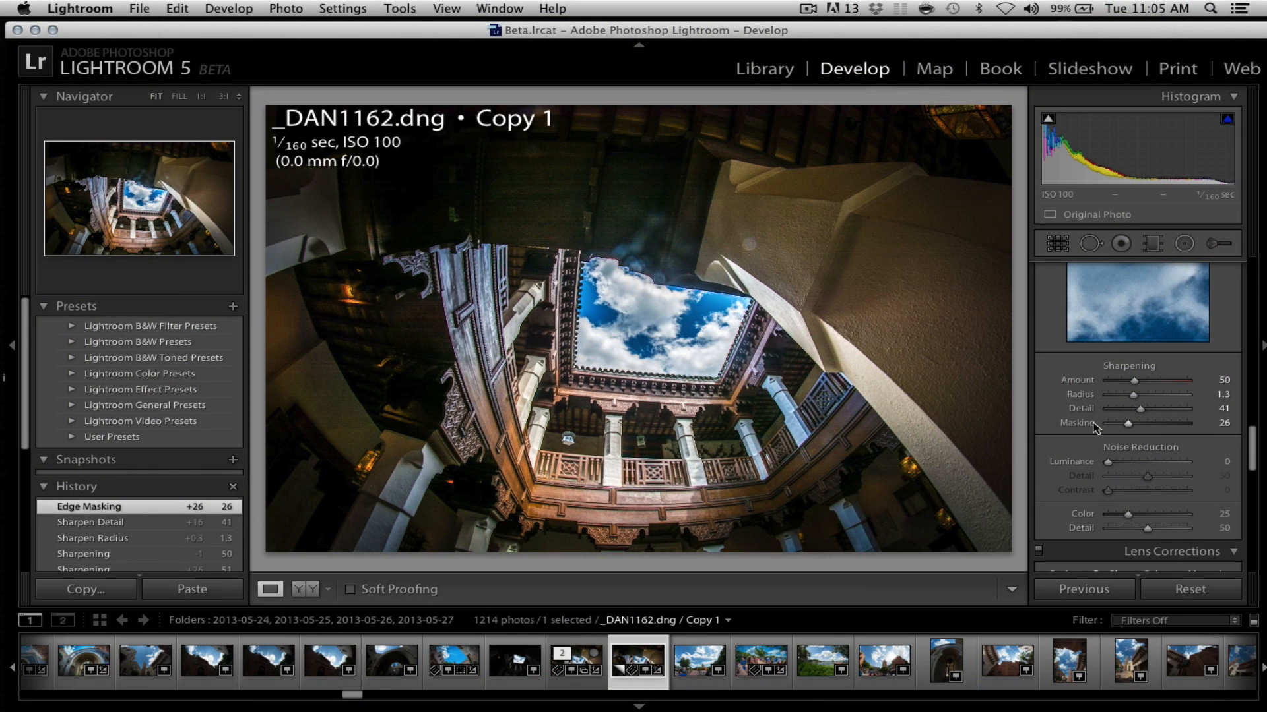
pyautogui.press('\\')
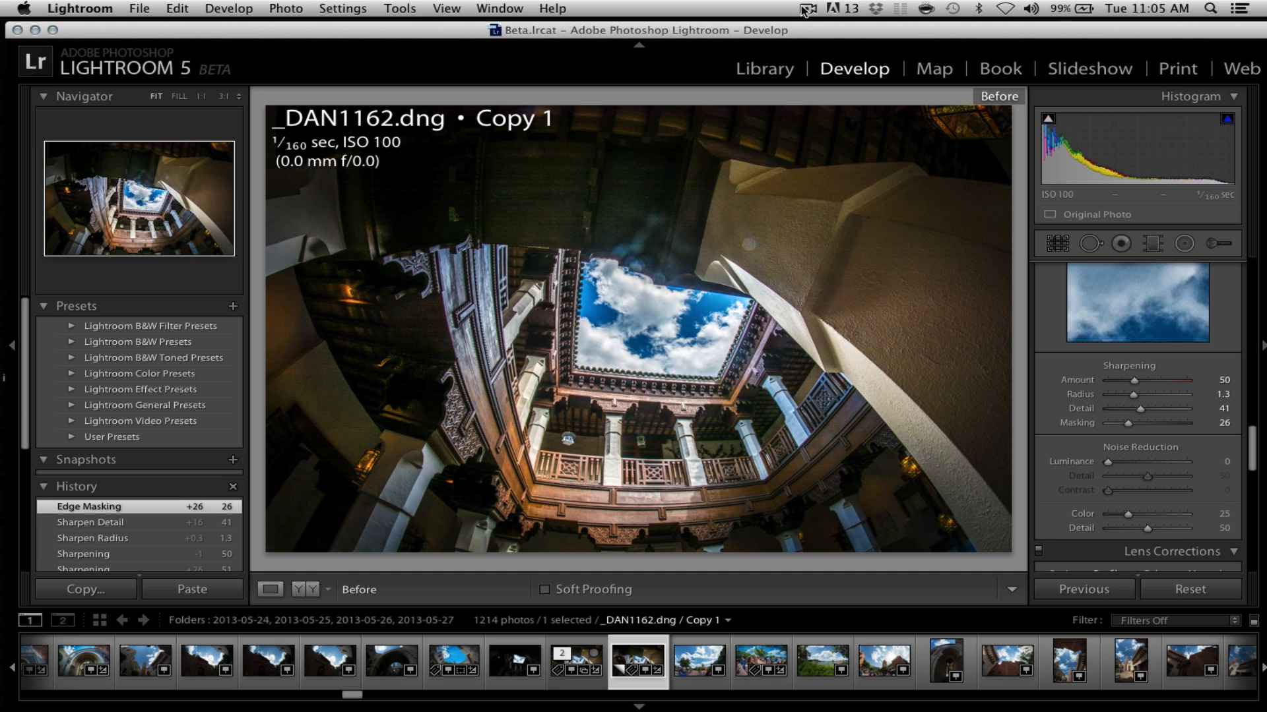
pyautogui.moveTo(816, 27); pyautogui.dragTo(814, 28)
pyautogui.press('\\')
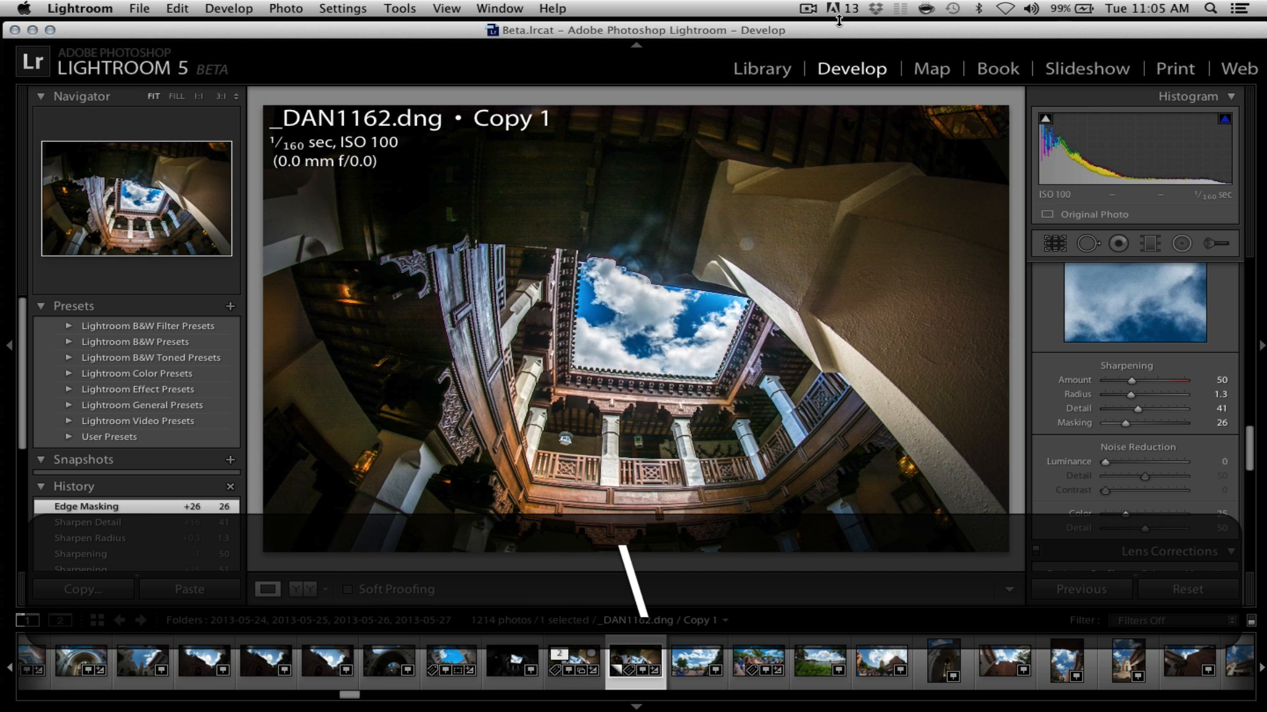
pyautogui.press('\\')
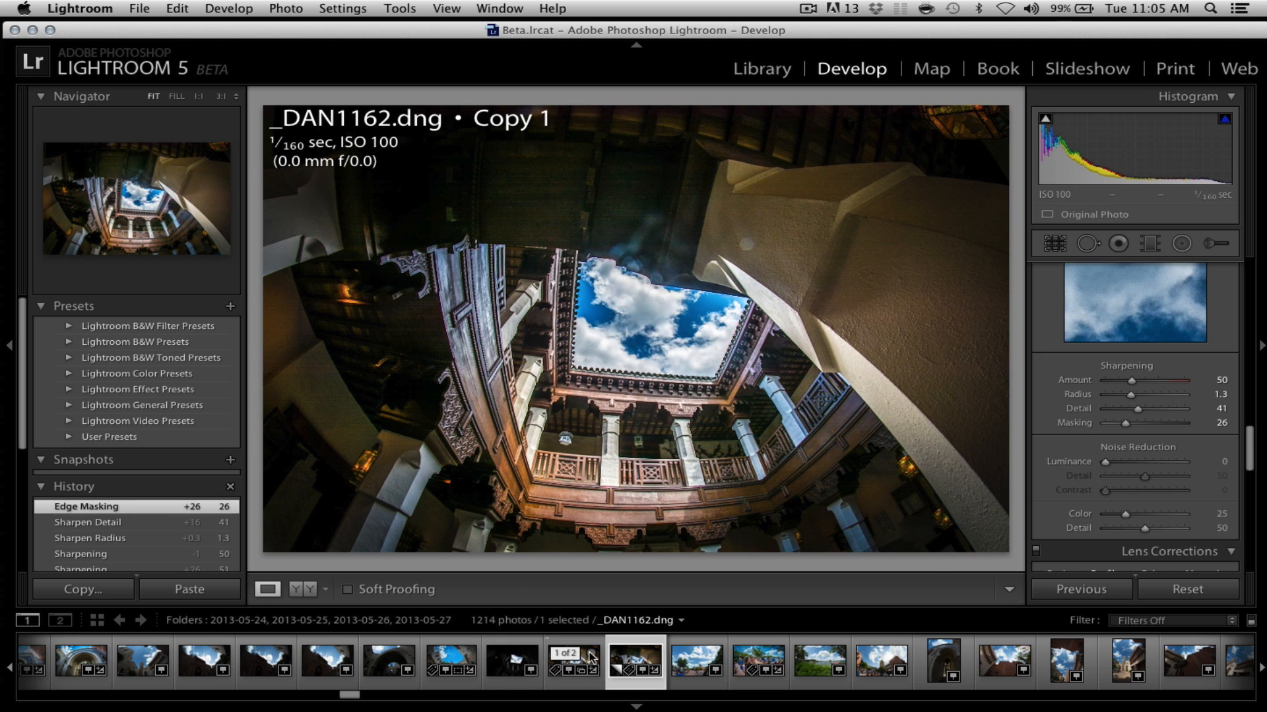
# Switch to the original _DAN1162.dng and toggle repeatedly between its before and after views
pyautogui.click(589, 663)
pyautogui.press('\\')
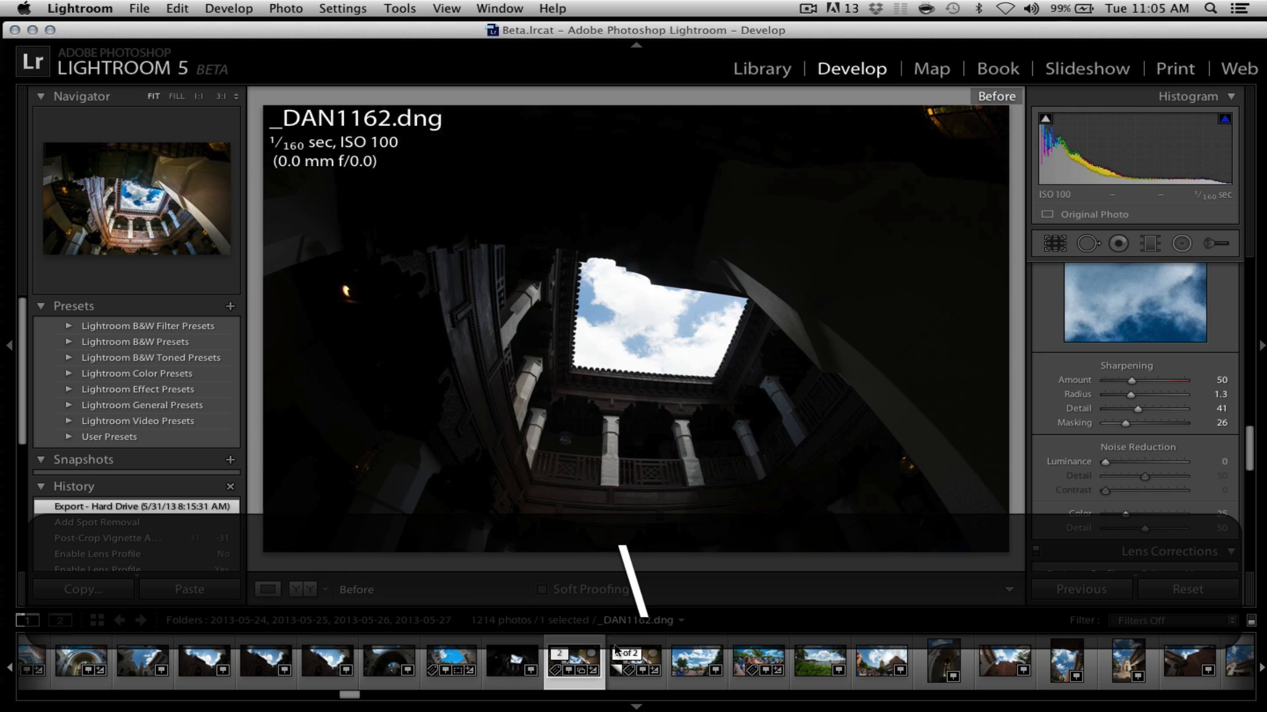
pyautogui.press('\\')
pyautogui.press('\\')
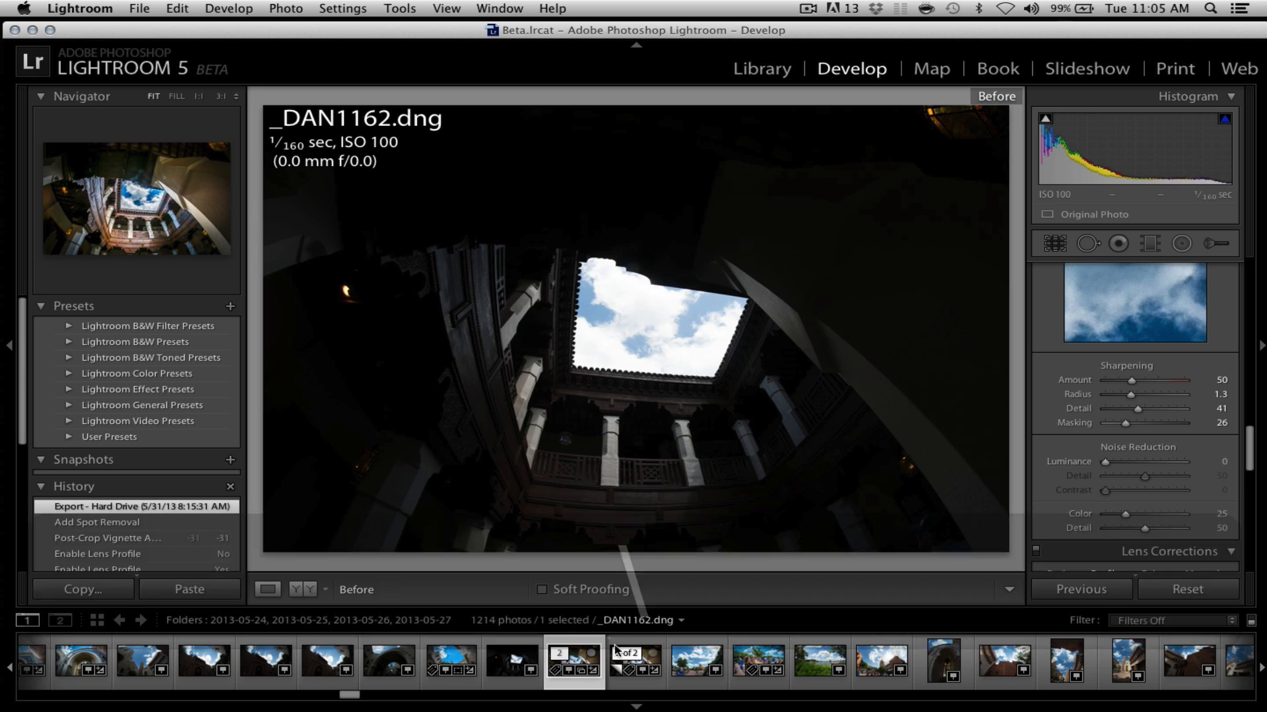
pyautogui.press('\\')
pyautogui.press('\\')
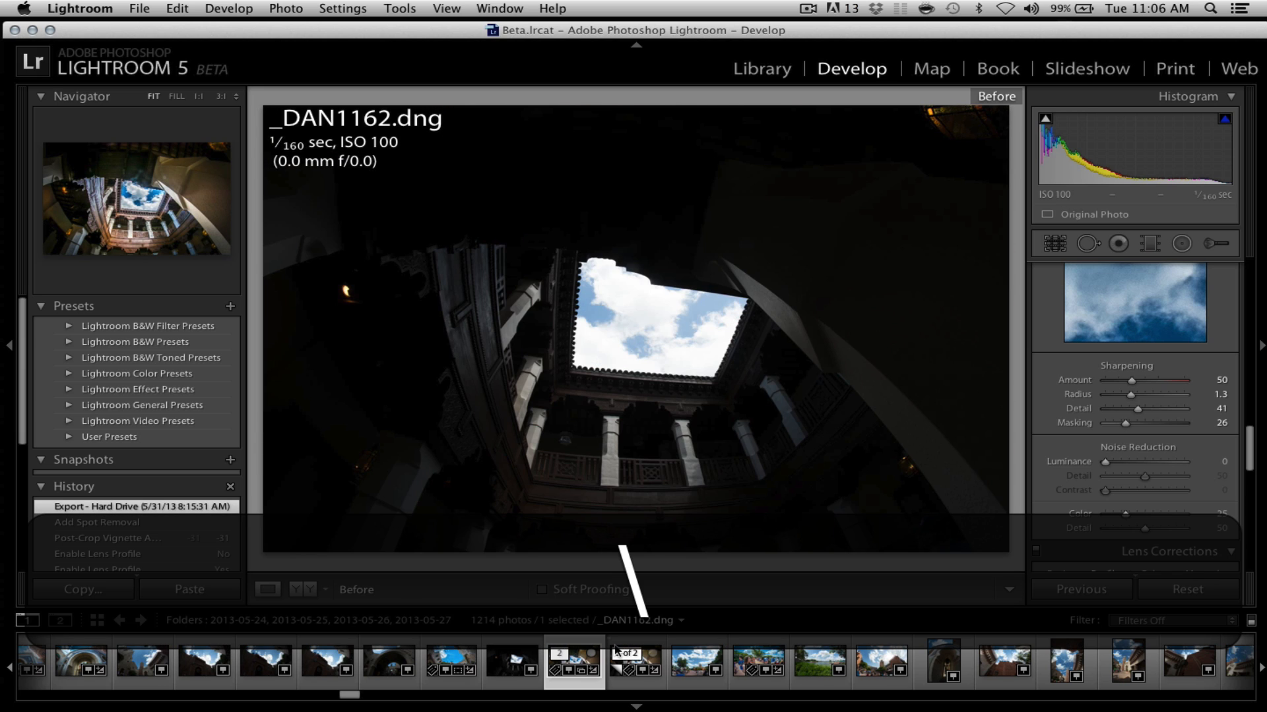
pyautogui.press('\\')
pyautogui.press('\\')
pyautogui.press('\\')
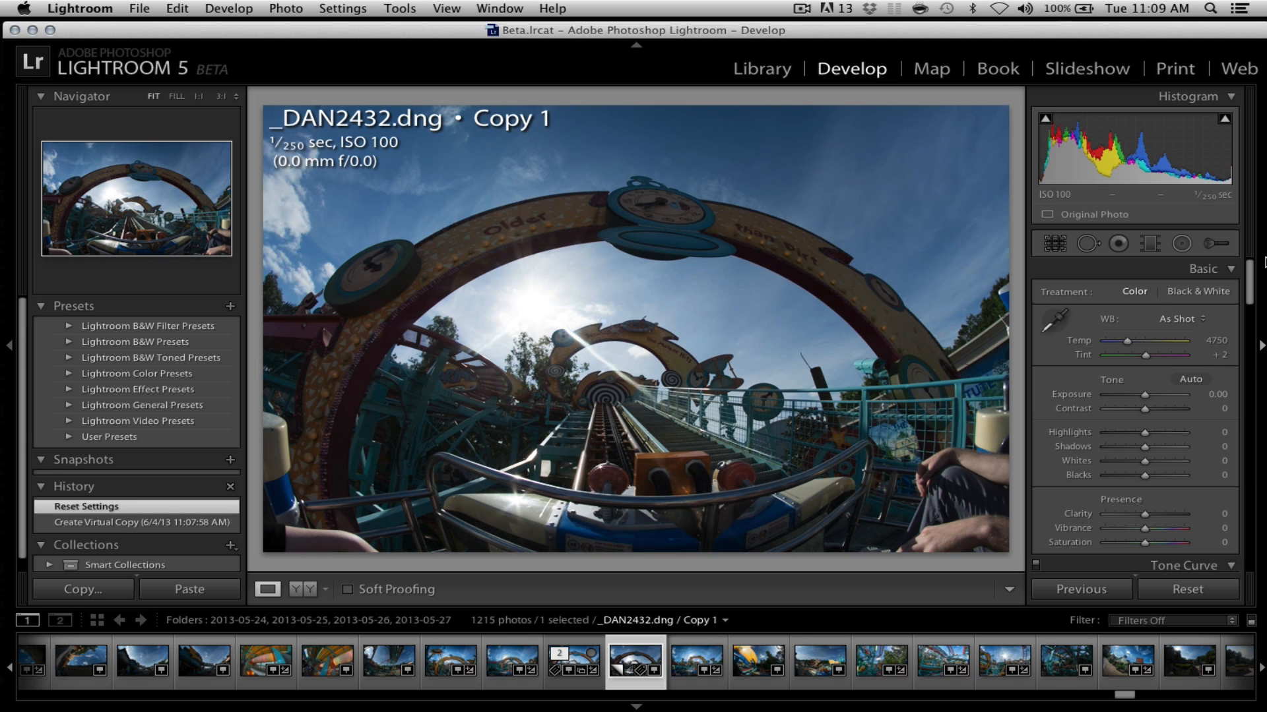
# Compare the edited _DAN2432.dng with its unedited virtual copy, Copy 1, in full screen view
pyautogui.press('Left')
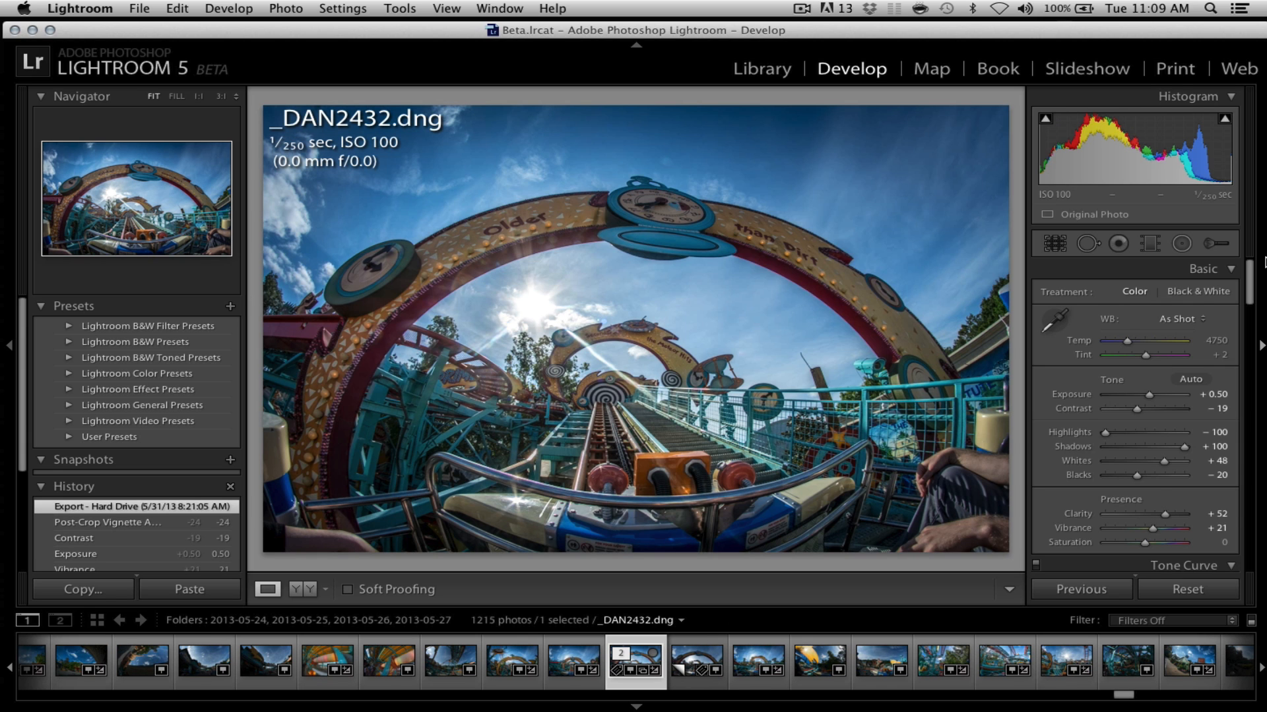
pyautogui.press('f')
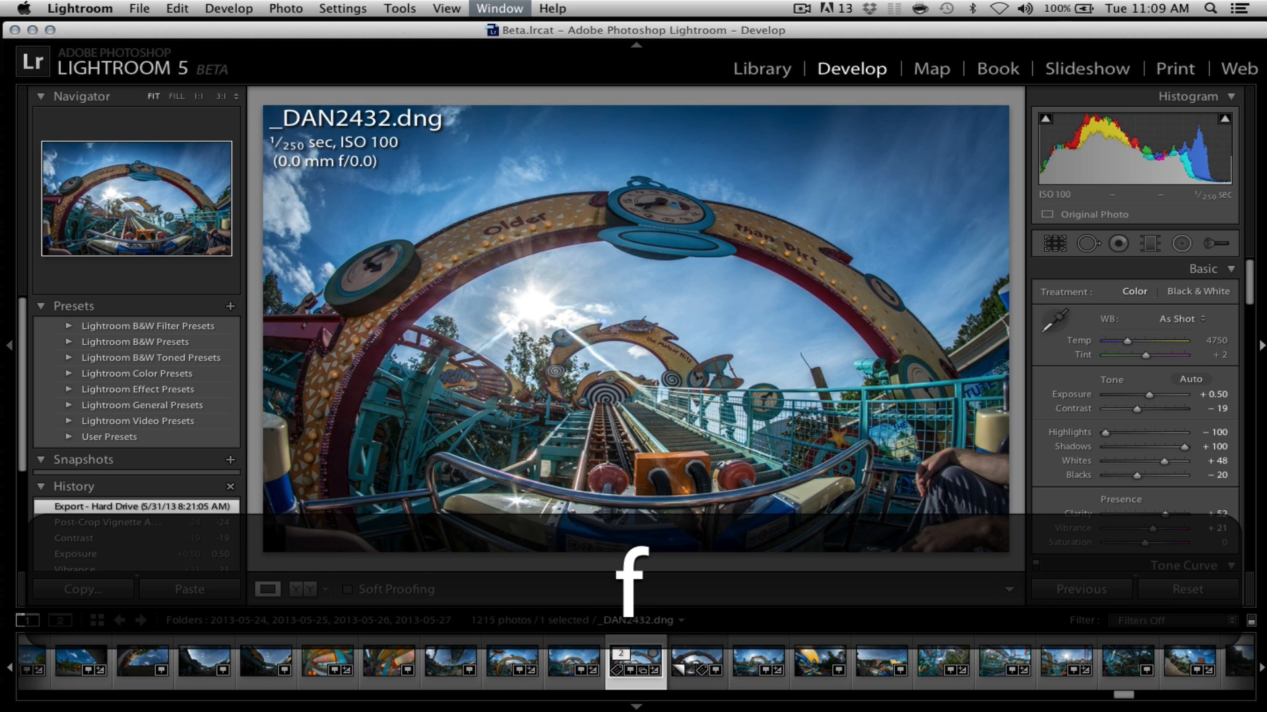
pyautogui.press('Right')
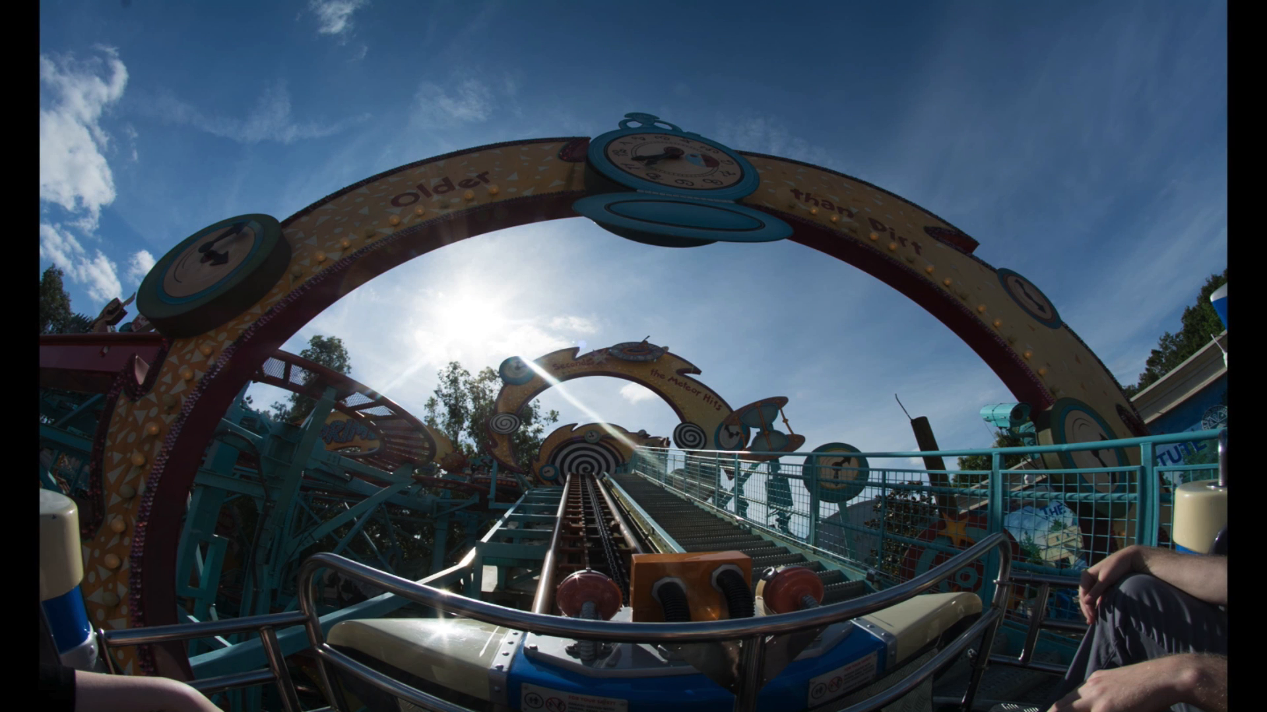
pyautogui.press('f')
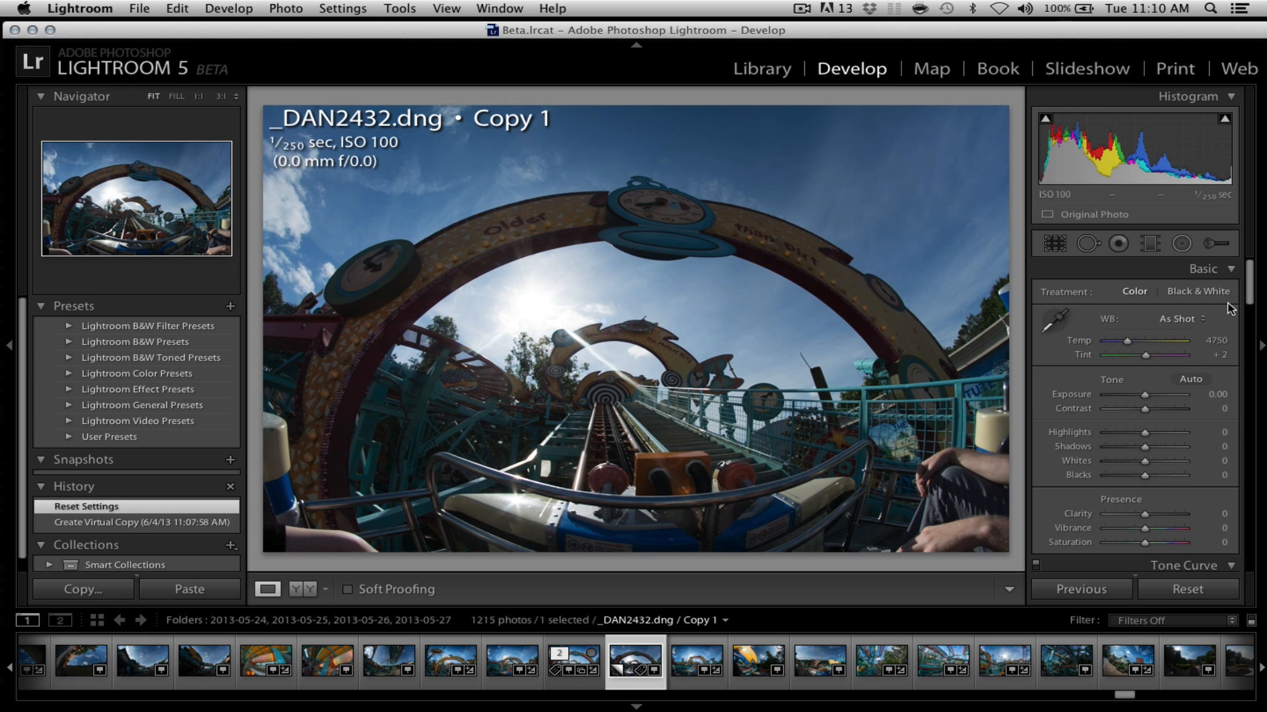
# Set the roller coaster copy's Highlights to -100, Shadows to +100, Whites to +49 and Blacks to -17
pyautogui.moveTo(1146, 435); pyautogui.dragTo(1031, 434)
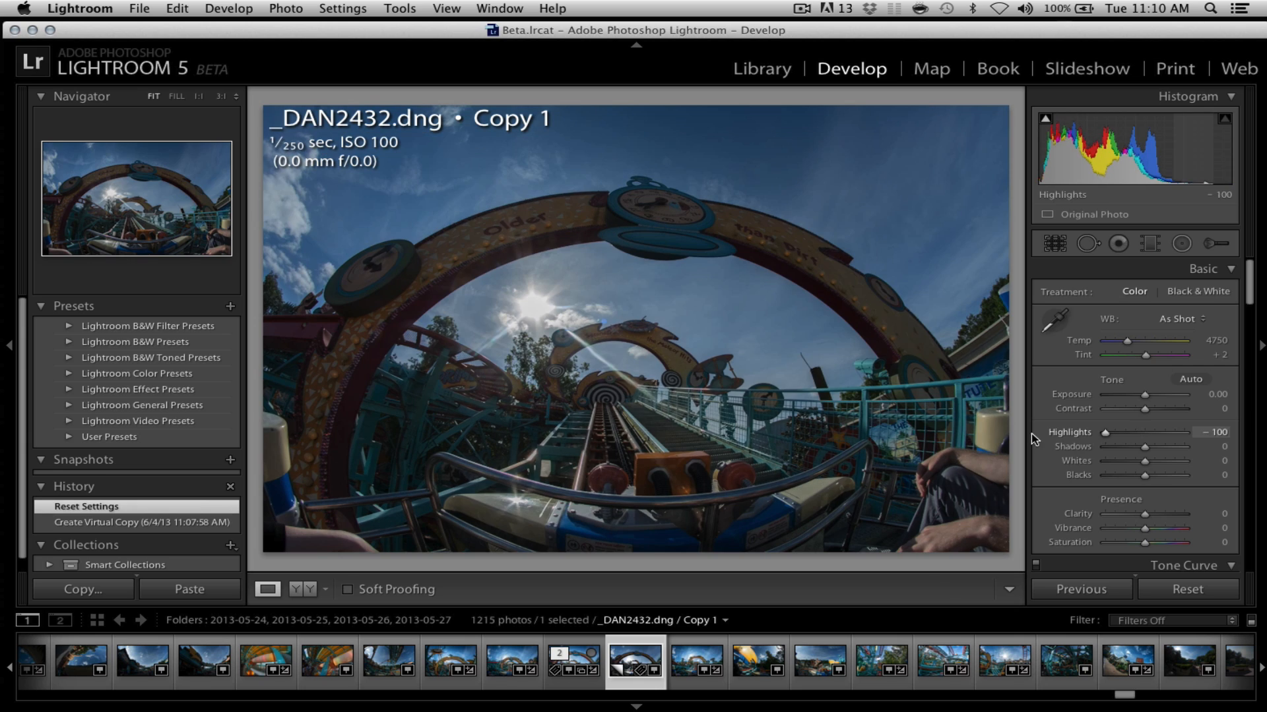
pyautogui.moveTo(1145, 447); pyautogui.dragTo(1258, 452)
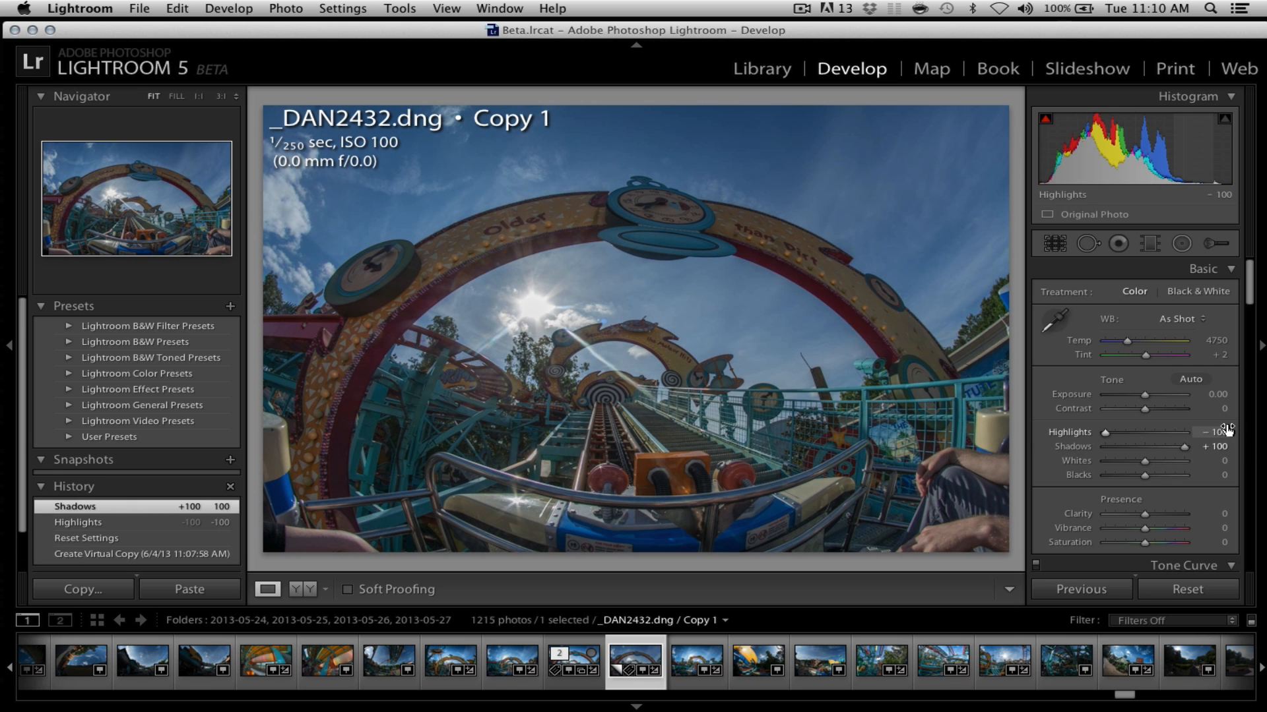
pyautogui.keyDown('alt'); pyautogui.click(1147, 466); pyautogui.keyUp('alt')
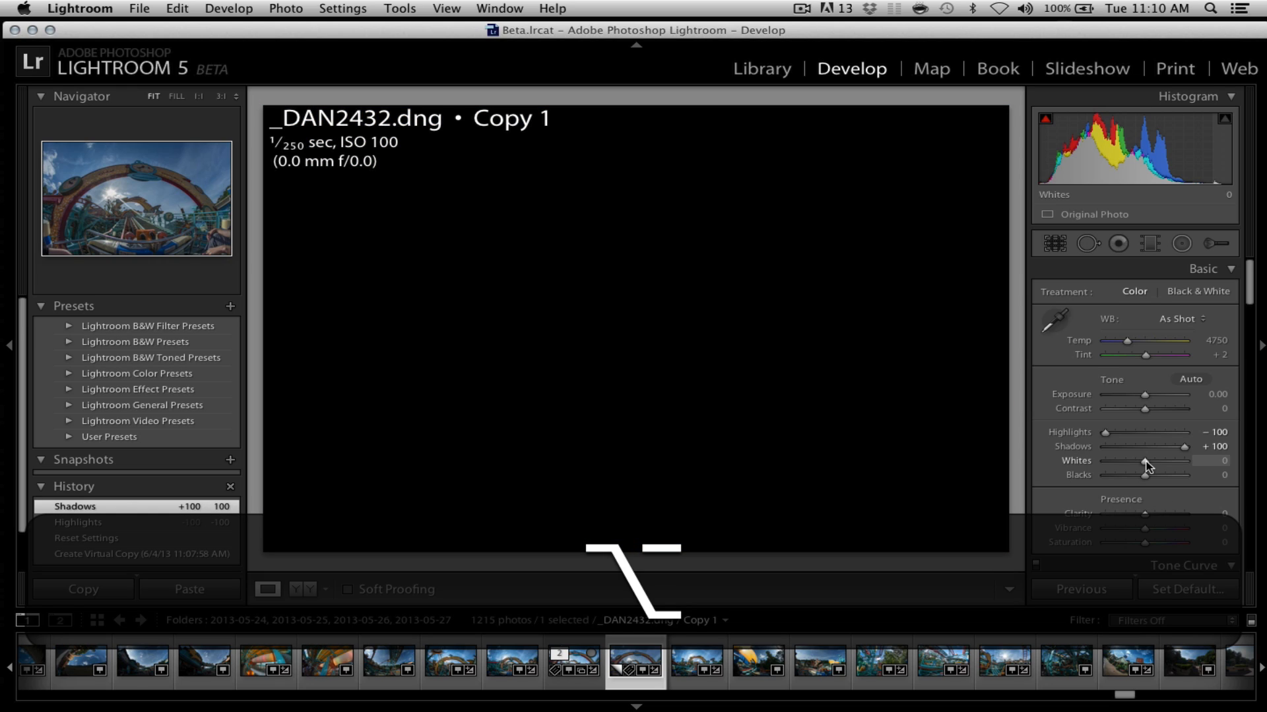
pyautogui.moveTo(1148, 465); pyautogui.dragTo(1166, 463)
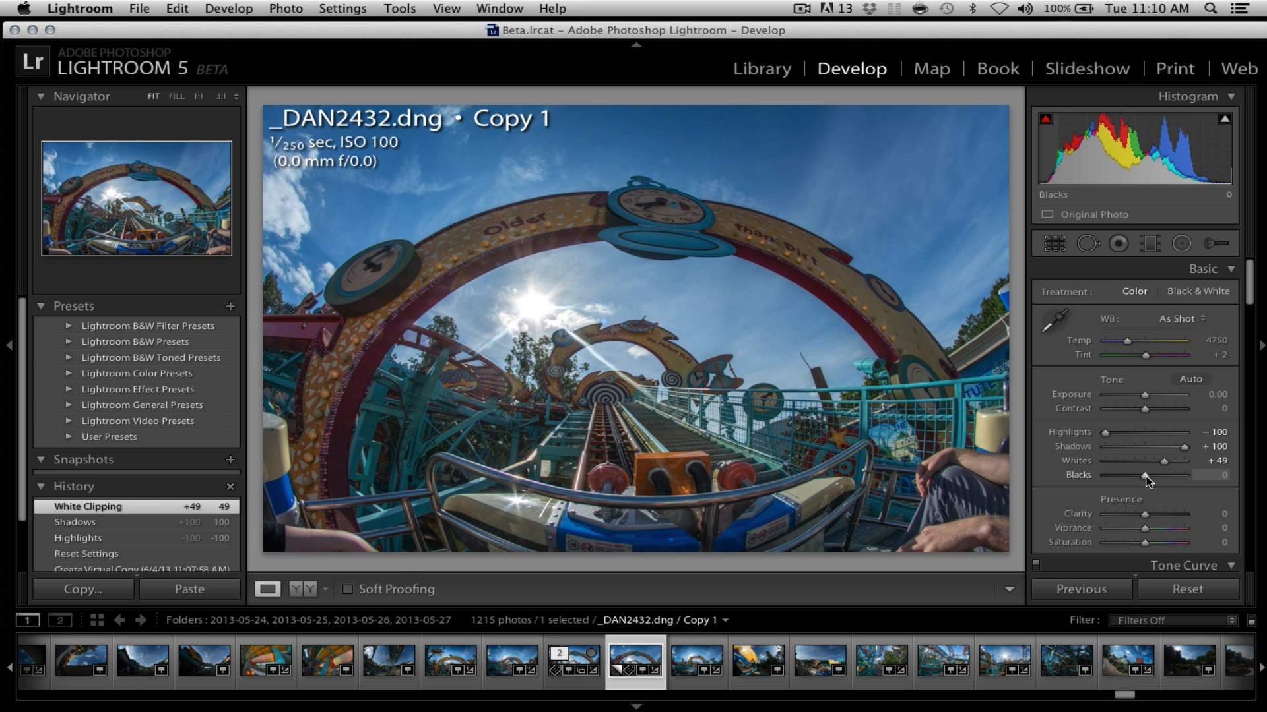
pyautogui.press('alt')
pyautogui.moveTo(1146, 476); pyautogui.dragTo(1142, 477)
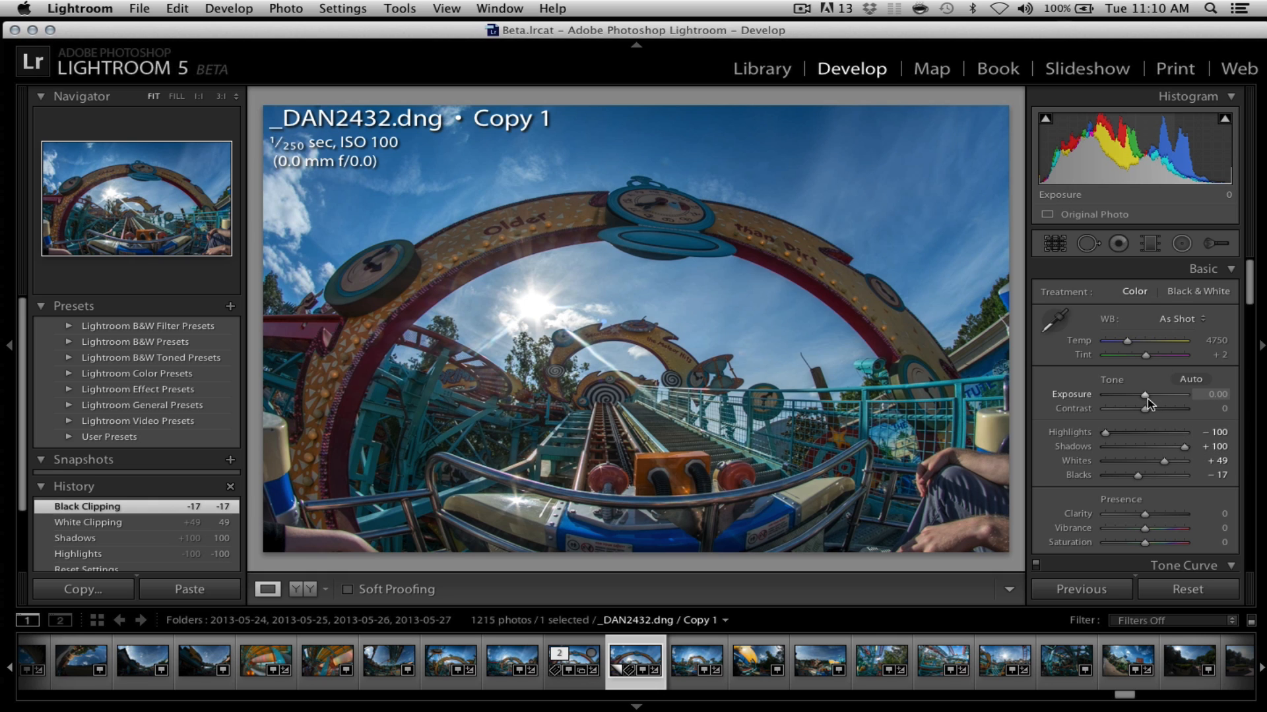
# Set the roller coaster copy's Exposure to +0.55, Contrast to -19, Clarity to +52 and Vibrance to +20
pyautogui.moveTo(1146, 398); pyautogui.dragTo(1150, 400)
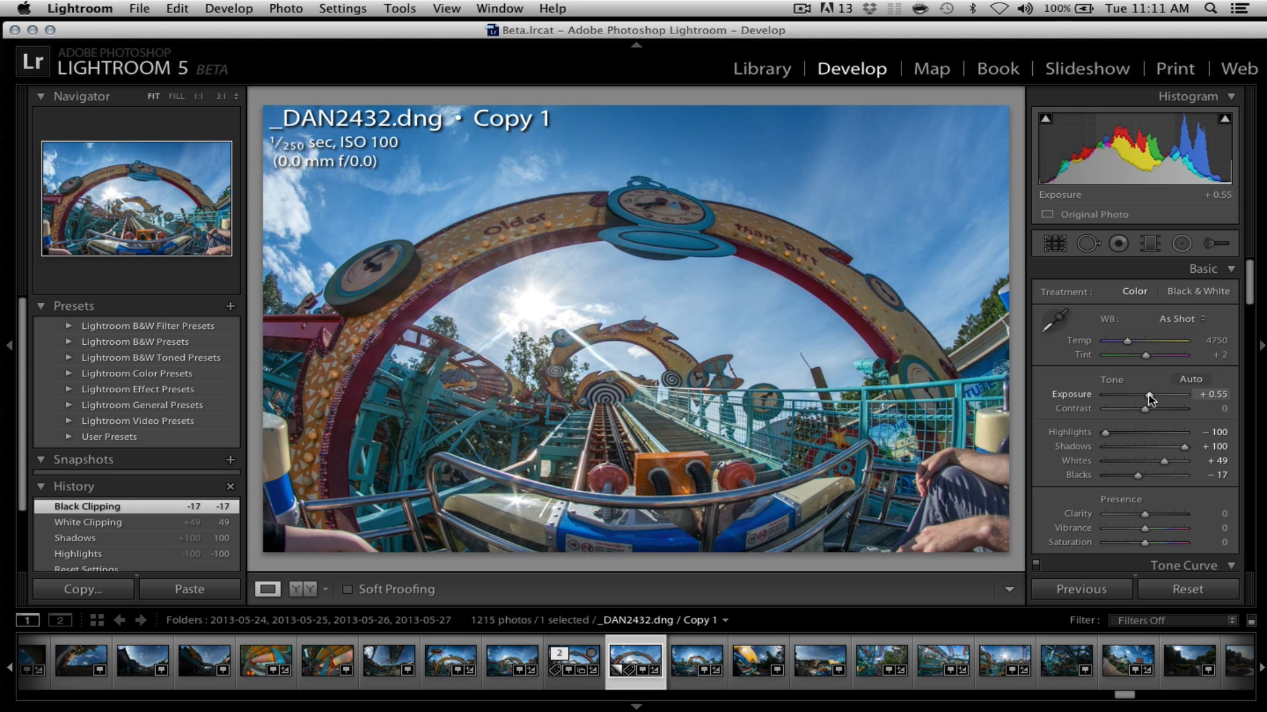
pyautogui.moveTo(1150, 400); pyautogui.dragTo(1150, 400)
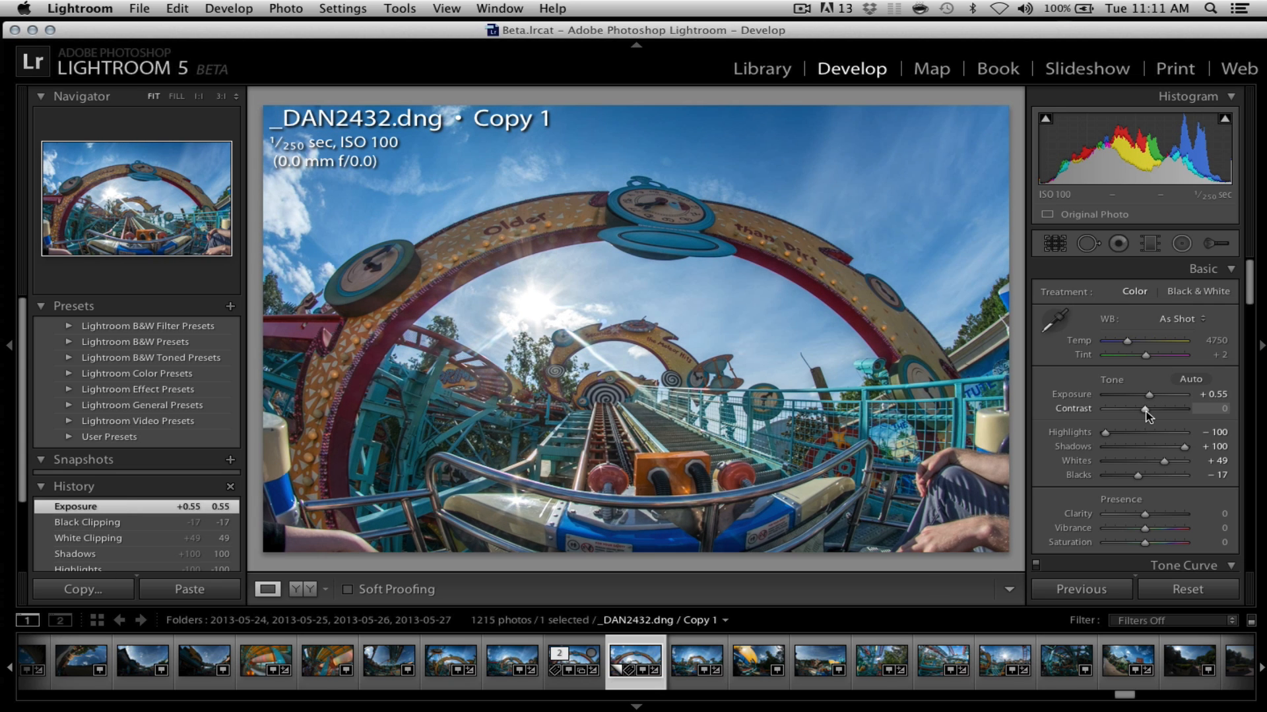
pyautogui.moveTo(1146, 410)
pyautogui.mouseDown()
pyautogui.moveTo(1205, 410)
pyautogui.moveTo(1136, 412)
pyautogui.mouseUp()
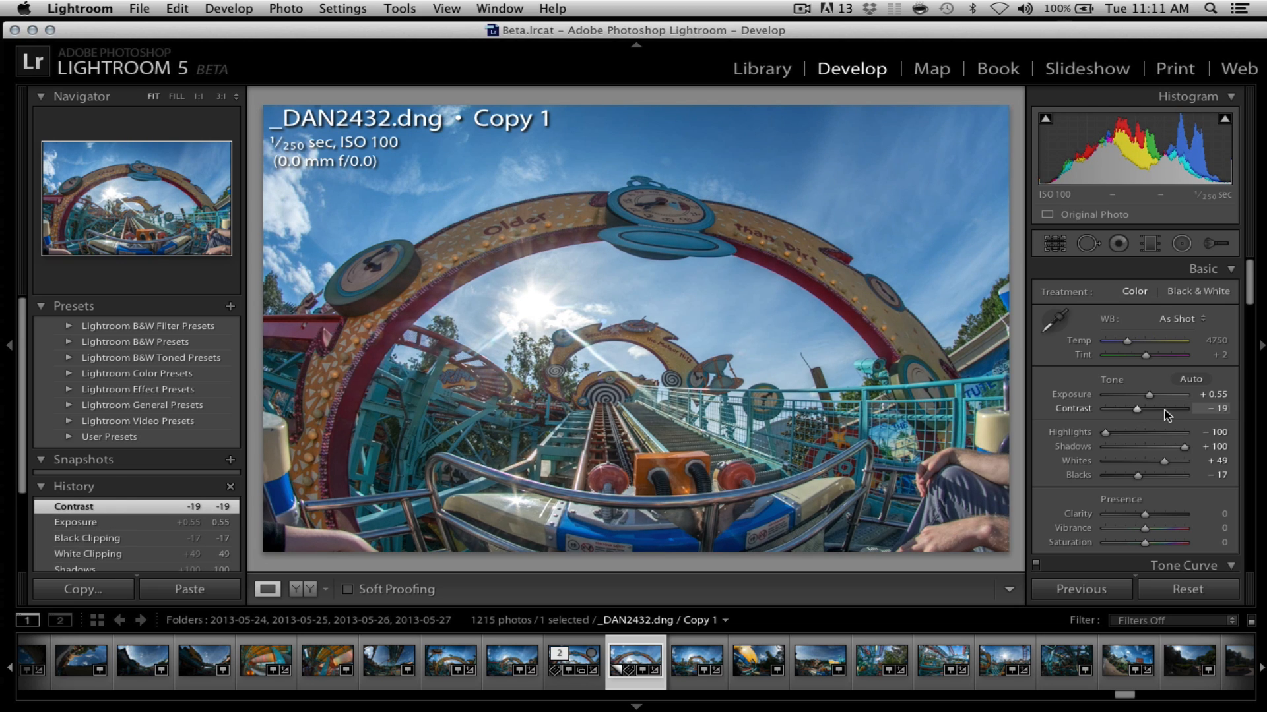
pyautogui.moveTo(1165, 515); pyautogui.dragTo(1169, 520)
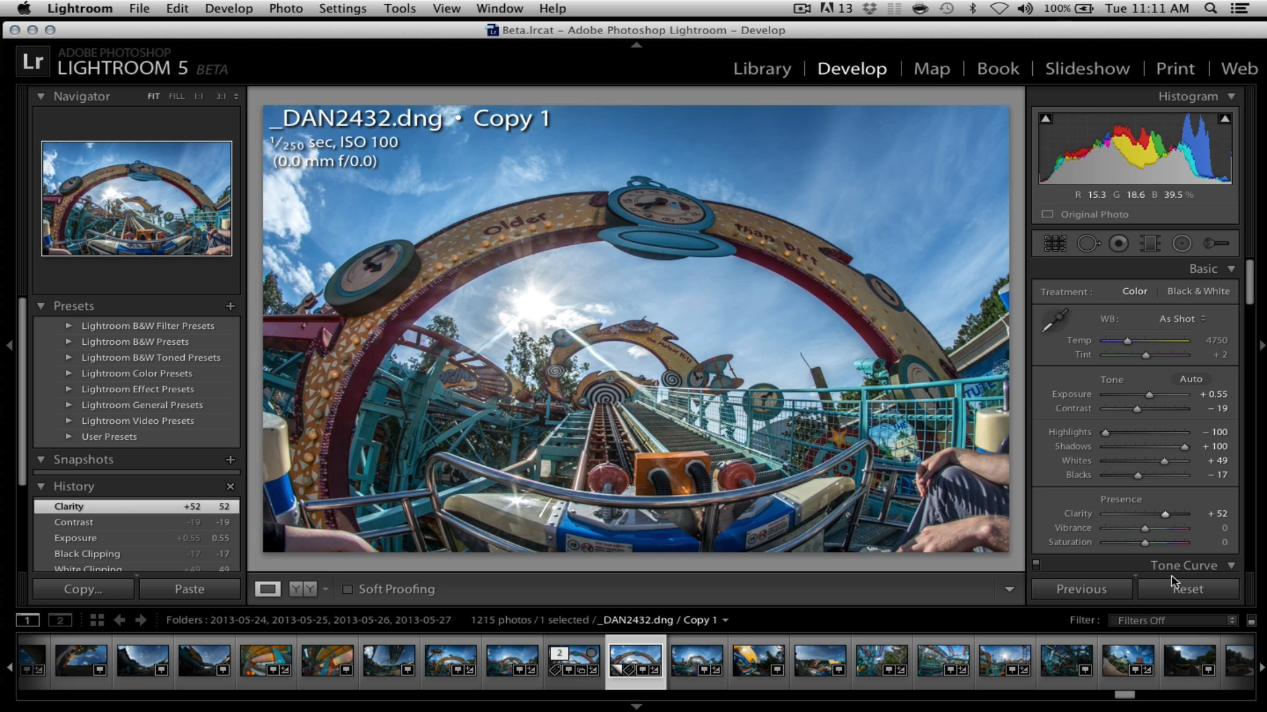
pyautogui.moveTo(1146, 532); pyautogui.dragTo(1155, 532)
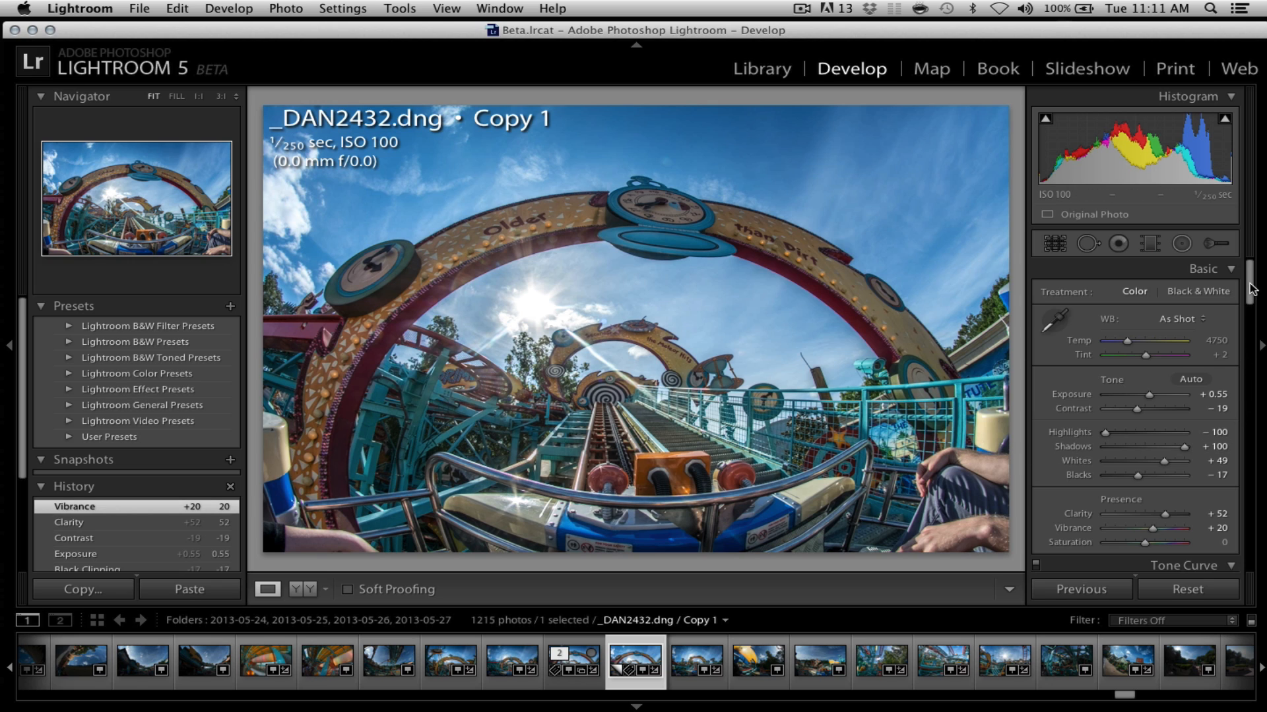
# Add a Highlight Priority post-crop vignette with Amount -23 to the roller coaster copy and check it full screen
pyautogui.moveTo(1251, 288); pyautogui.dragTo(1248, 520)
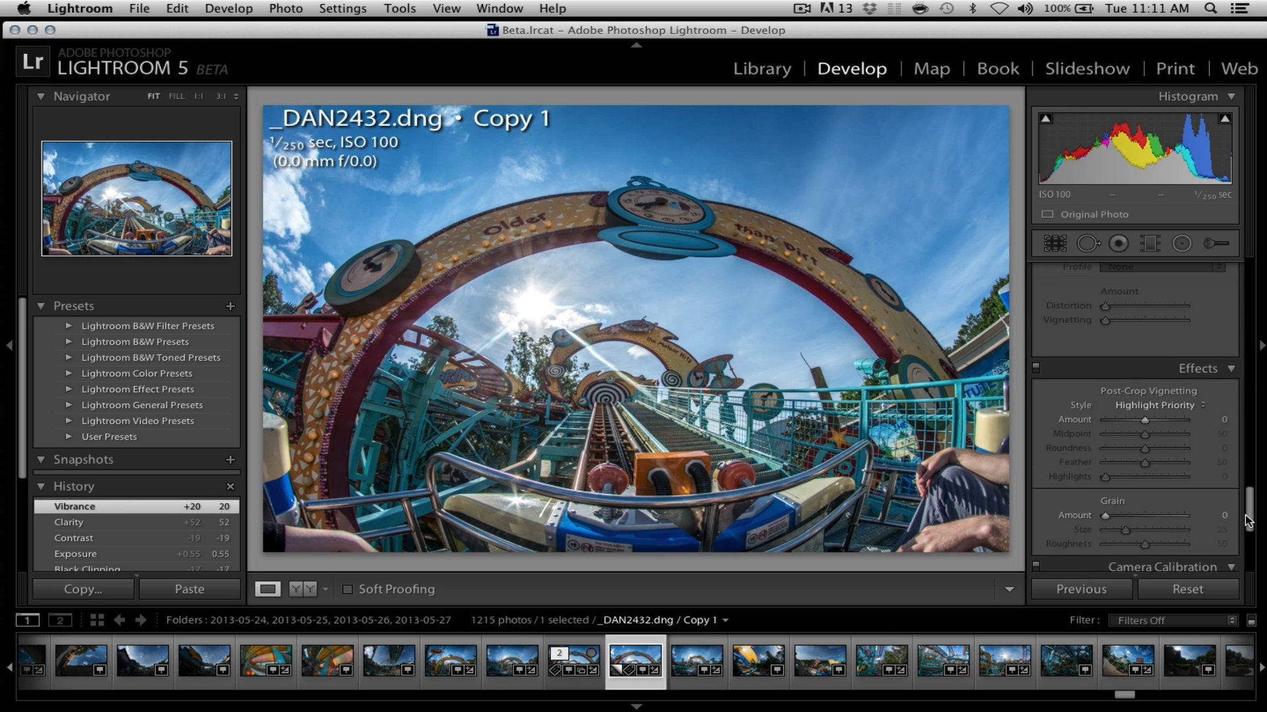
pyautogui.moveTo(1145, 421); pyautogui.dragTo(1147, 426)
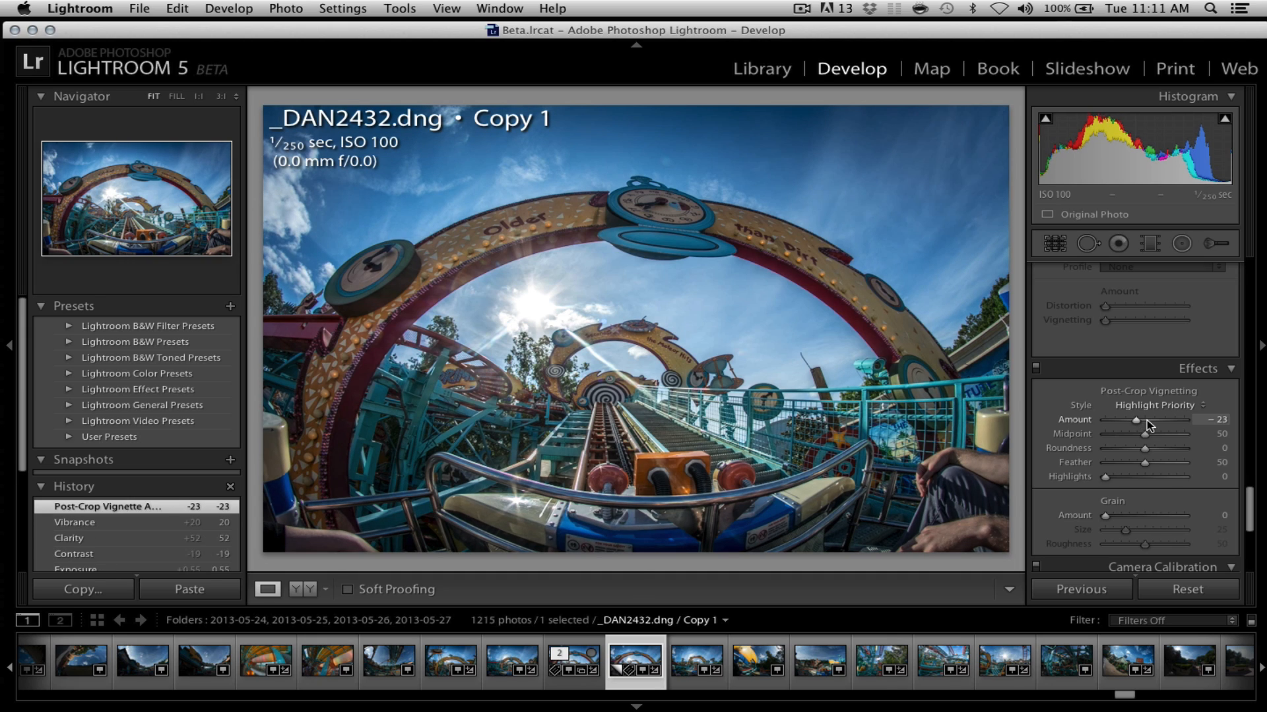
pyautogui.press('f')
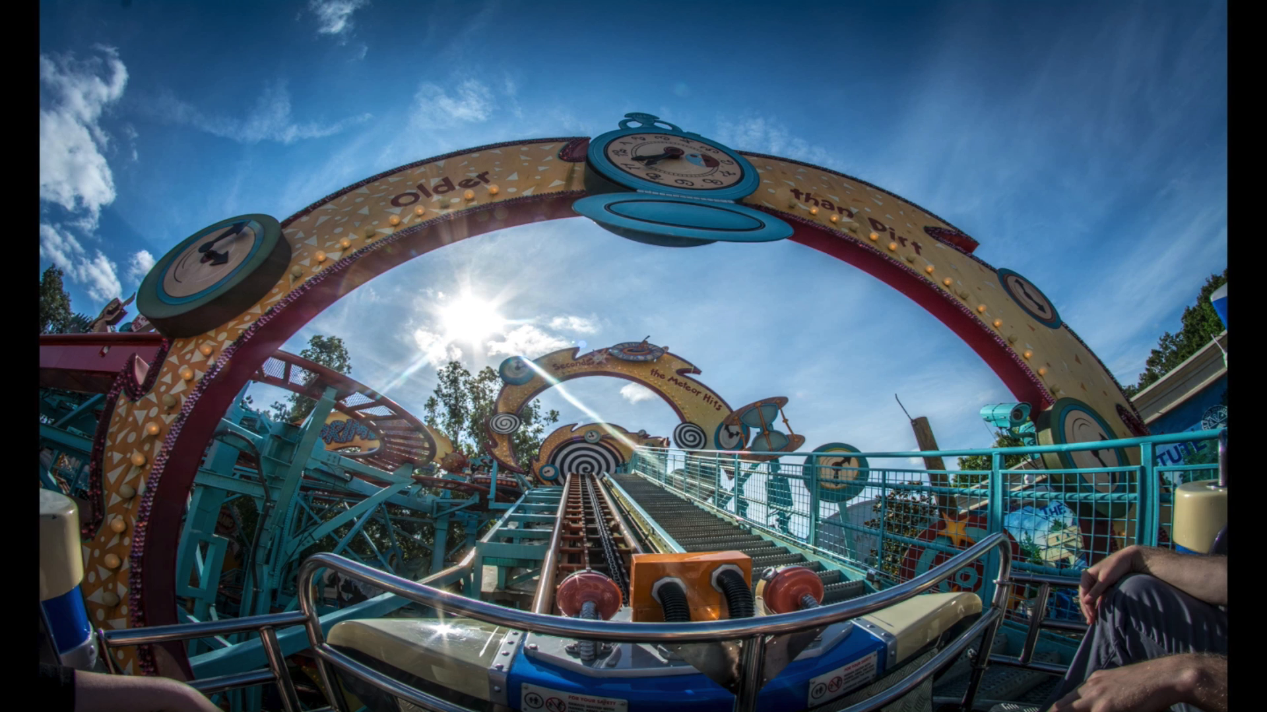
pyautogui.press('f')
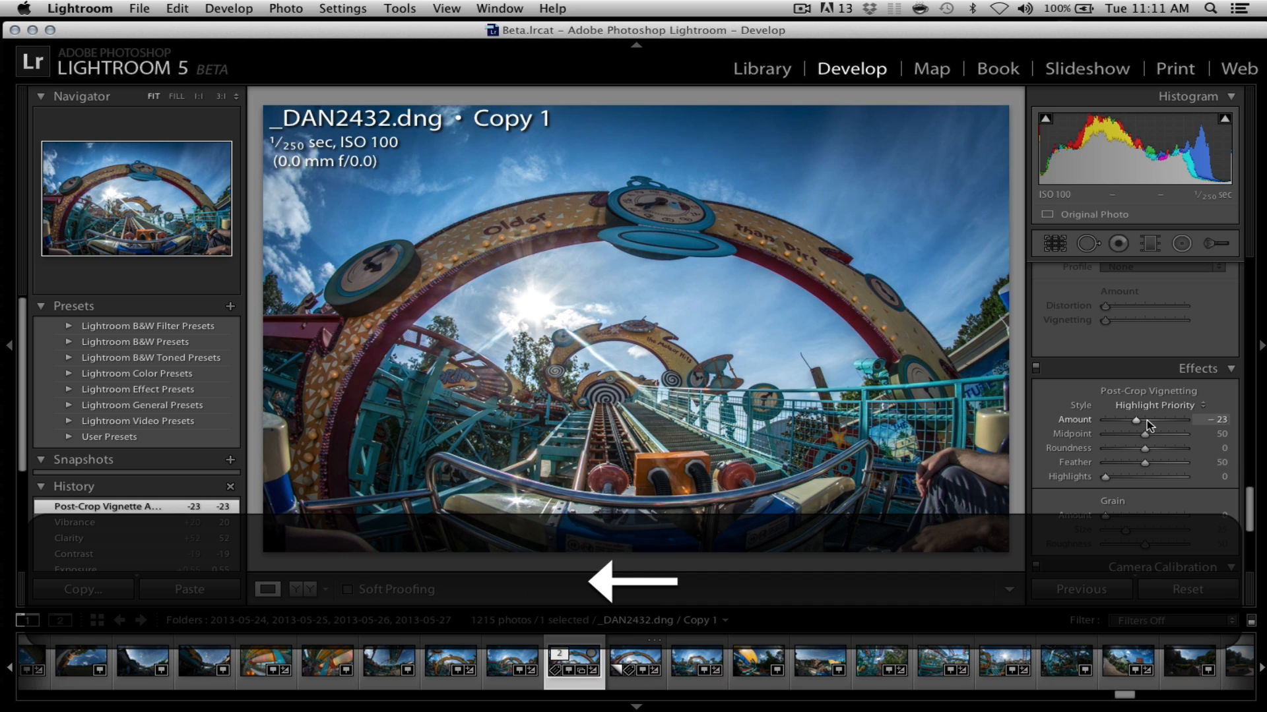
# Switch to the original _DAN2432.dng and toggle repeatedly between its before and after views
pyautogui.press('Left')
pyautogui.press('\\')
pyautogui.press('\\')
pyautogui.press('\\')
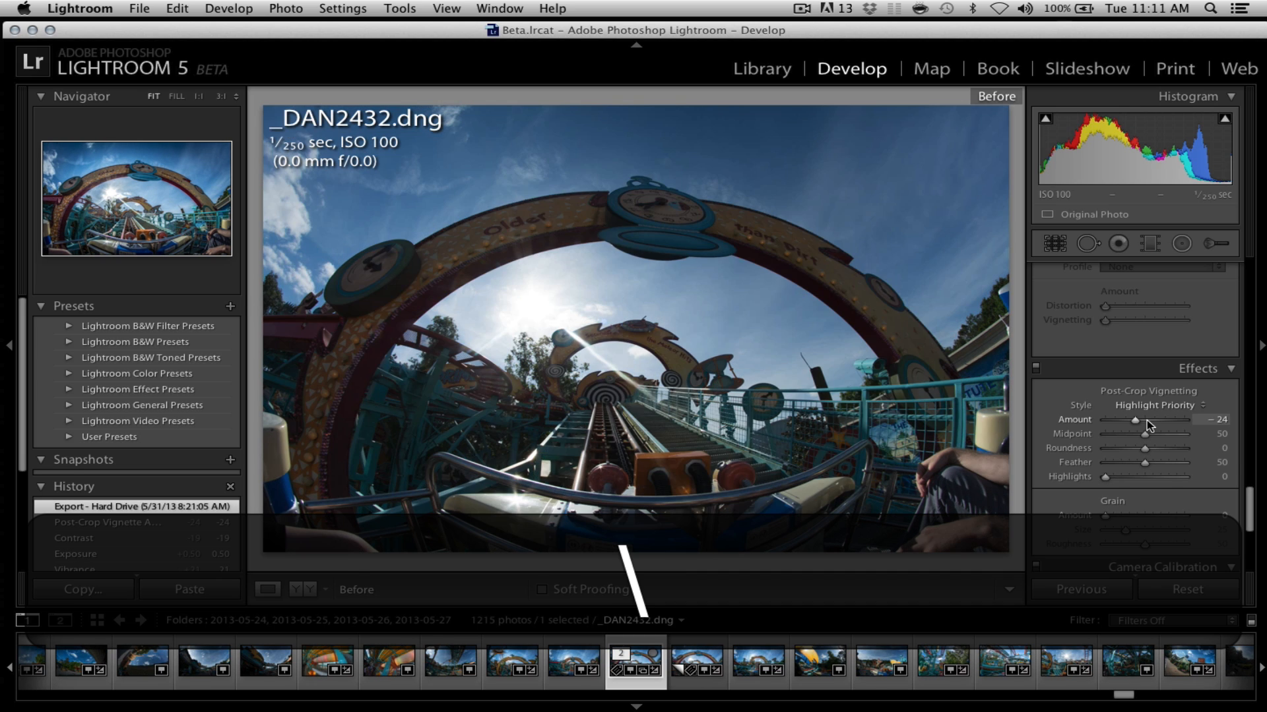
pyautogui.press('\\')
pyautogui.press('\\')
pyautogui.press('\\')
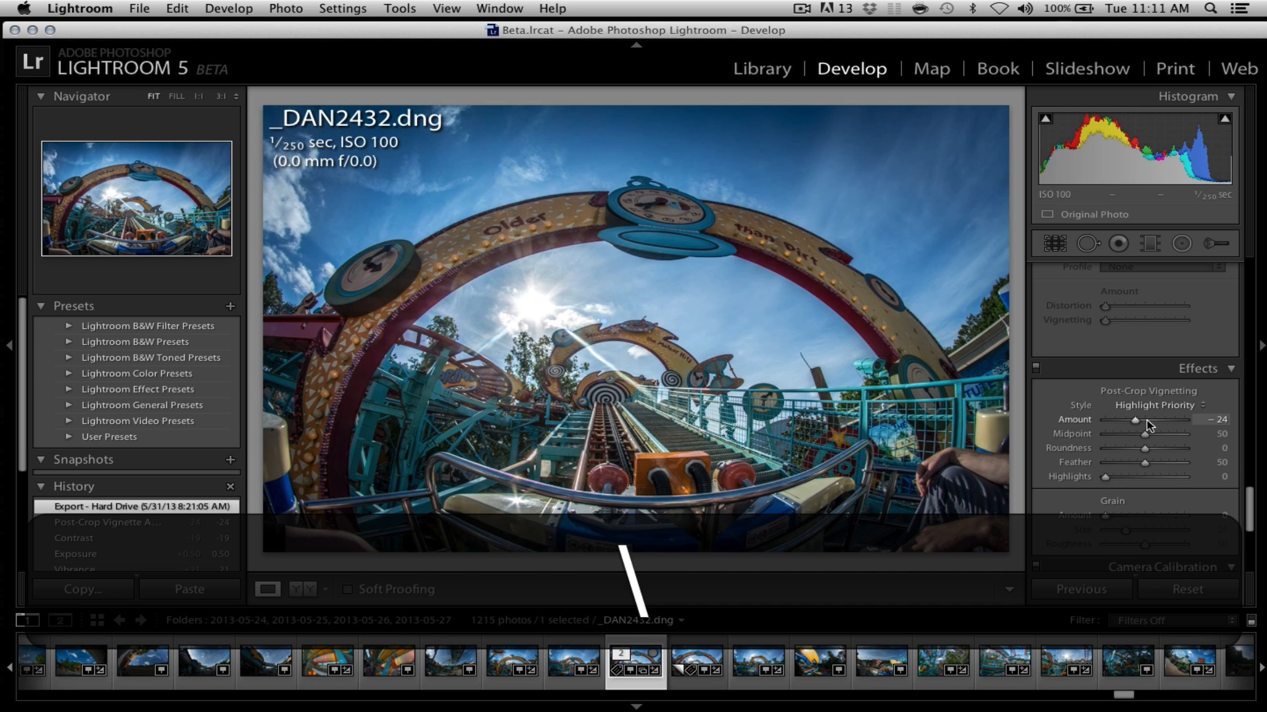
pyautogui.press('\\')
pyautogui.press('\\')
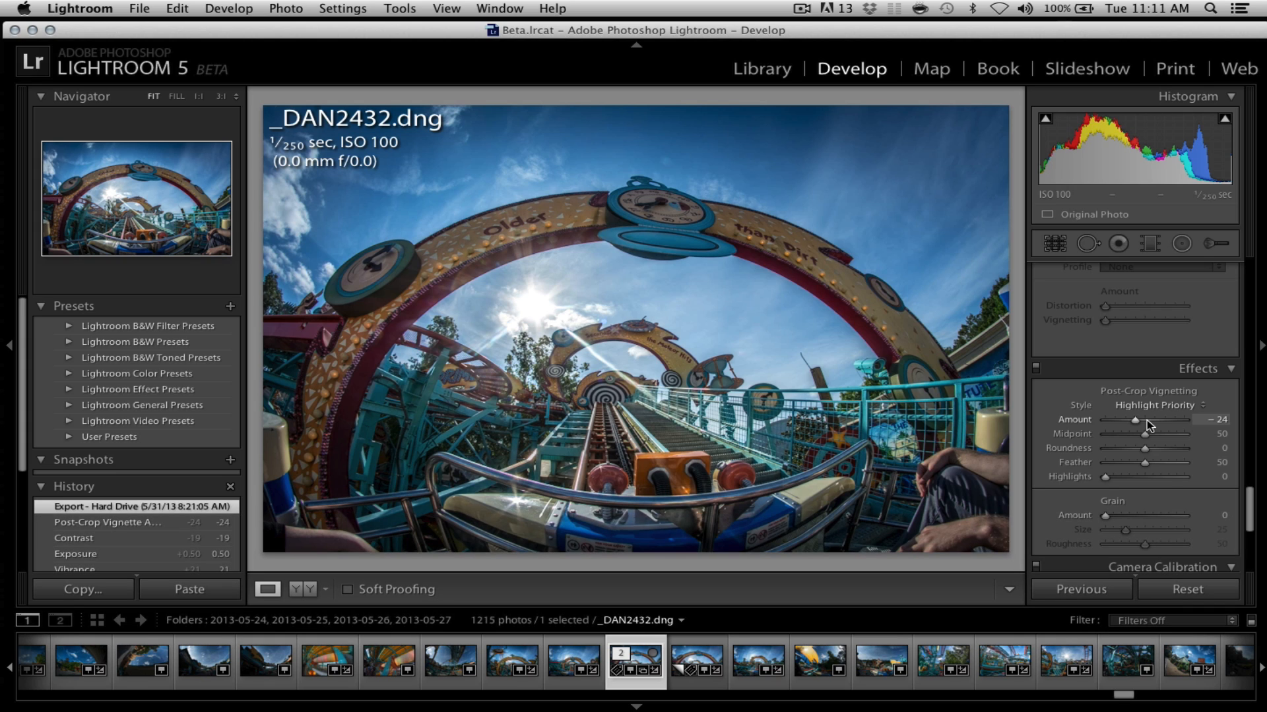
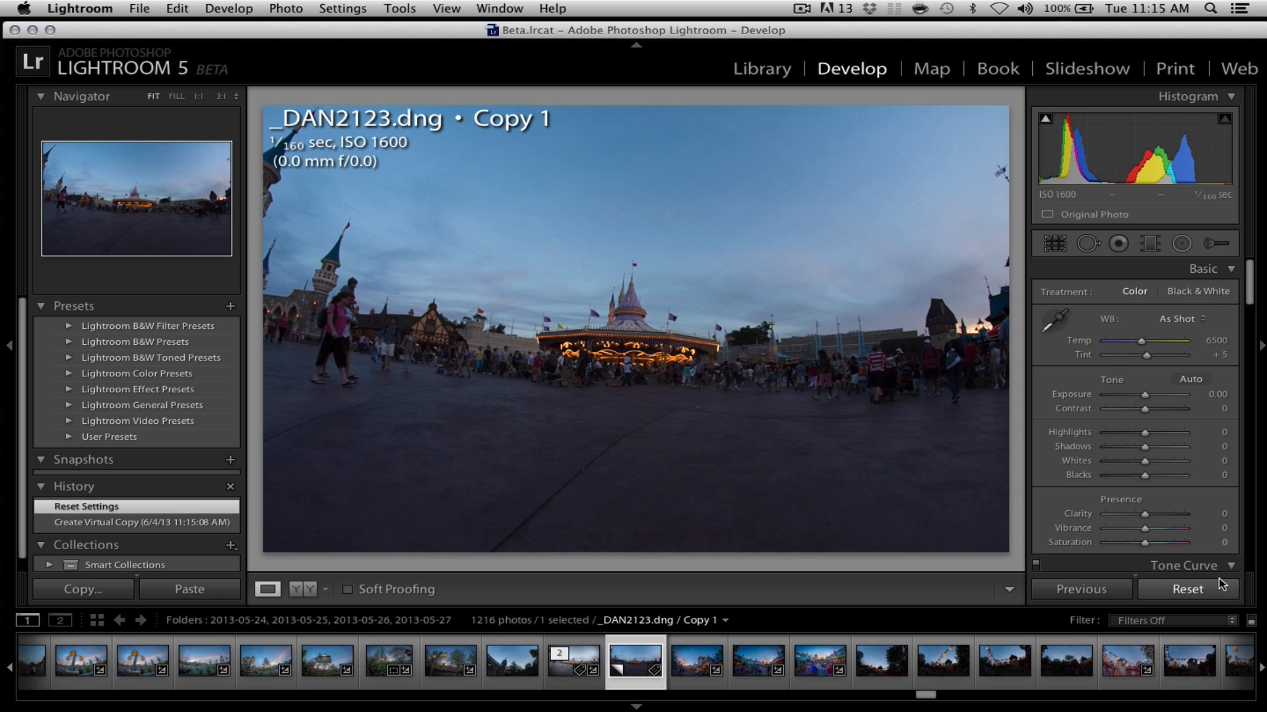
# Set Highlights to -100, Shadows to +100, Whites to +52 and Blacks to -25 on the _DAN2123.dng carousel copy
pyautogui.moveTo(1144, 433); pyautogui.dragTo(1082, 431)
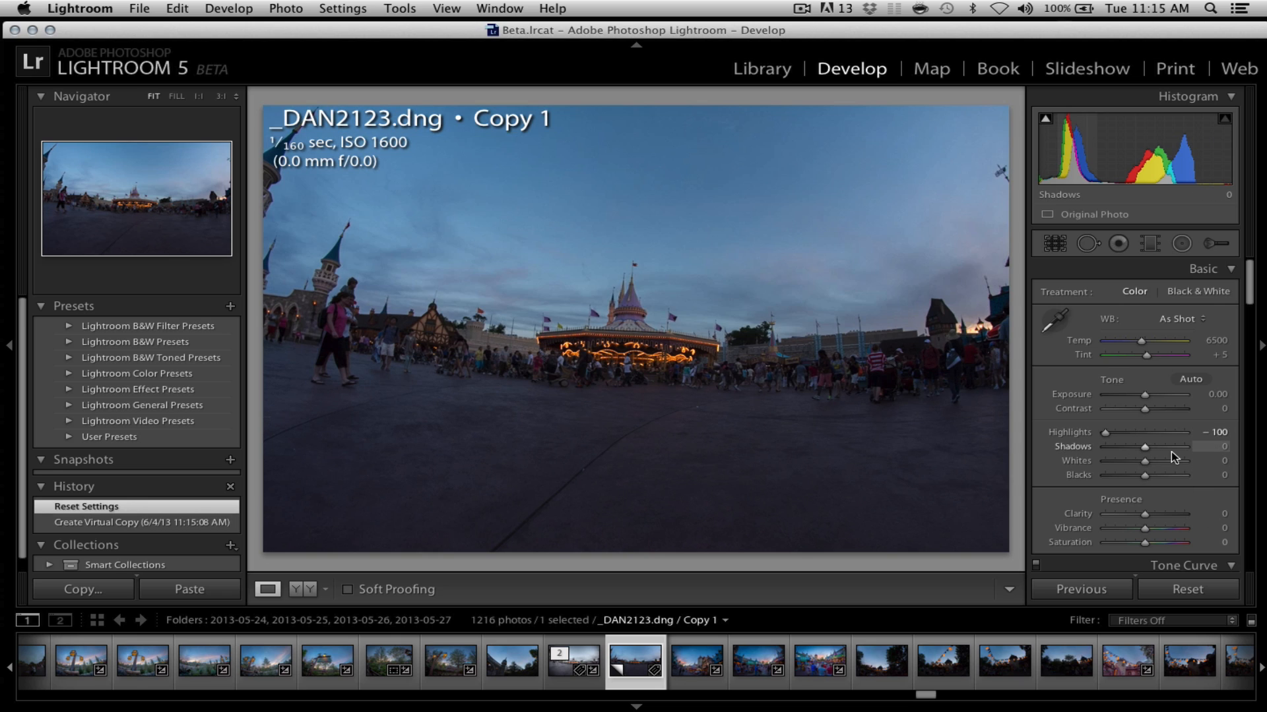
pyautogui.moveTo(1173, 457); pyautogui.dragTo(1242, 460)
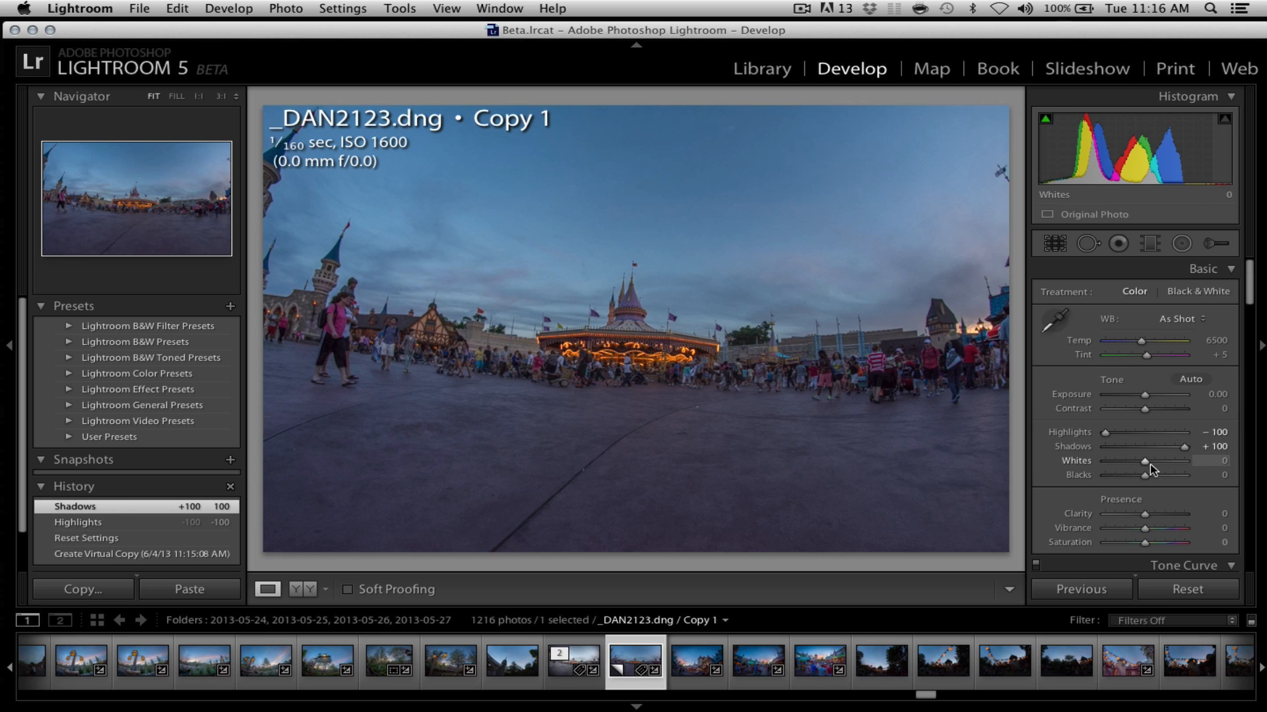
pyautogui.moveTo(1150, 468); pyautogui.dragTo(1169, 467)
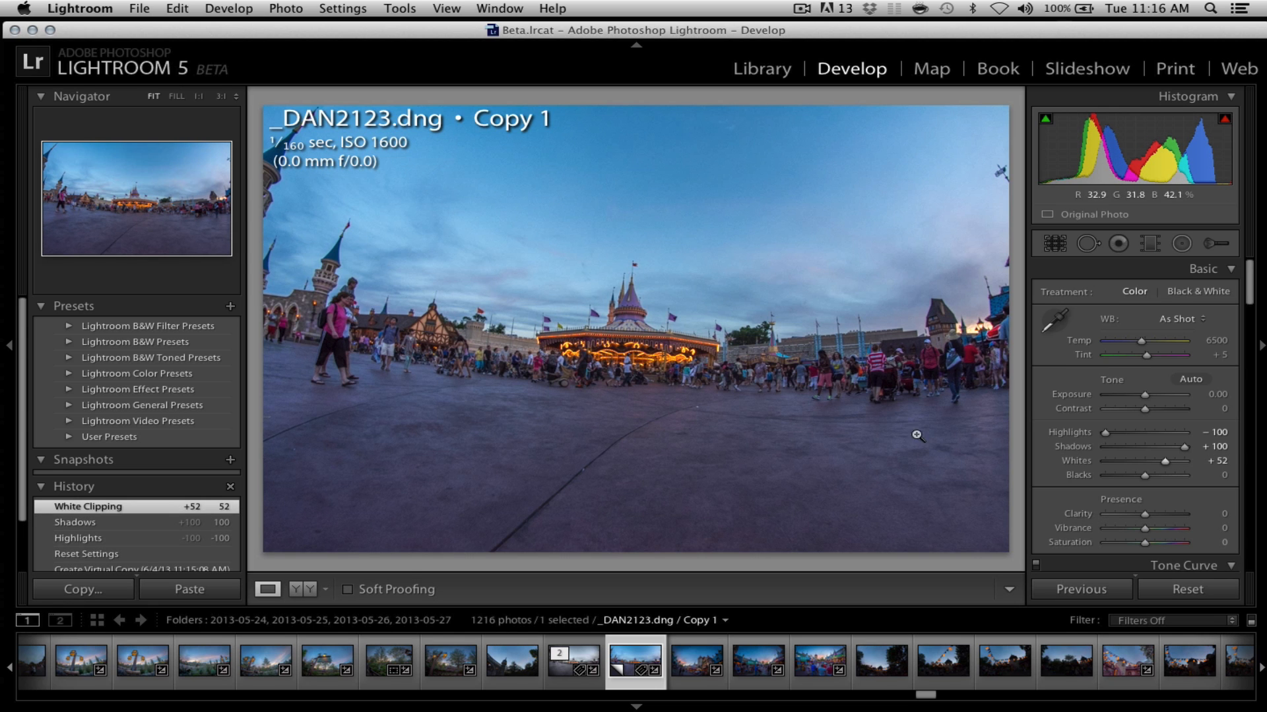
pyautogui.press('alt')
pyautogui.moveTo(1144, 475); pyautogui.dragTo(1134, 477)
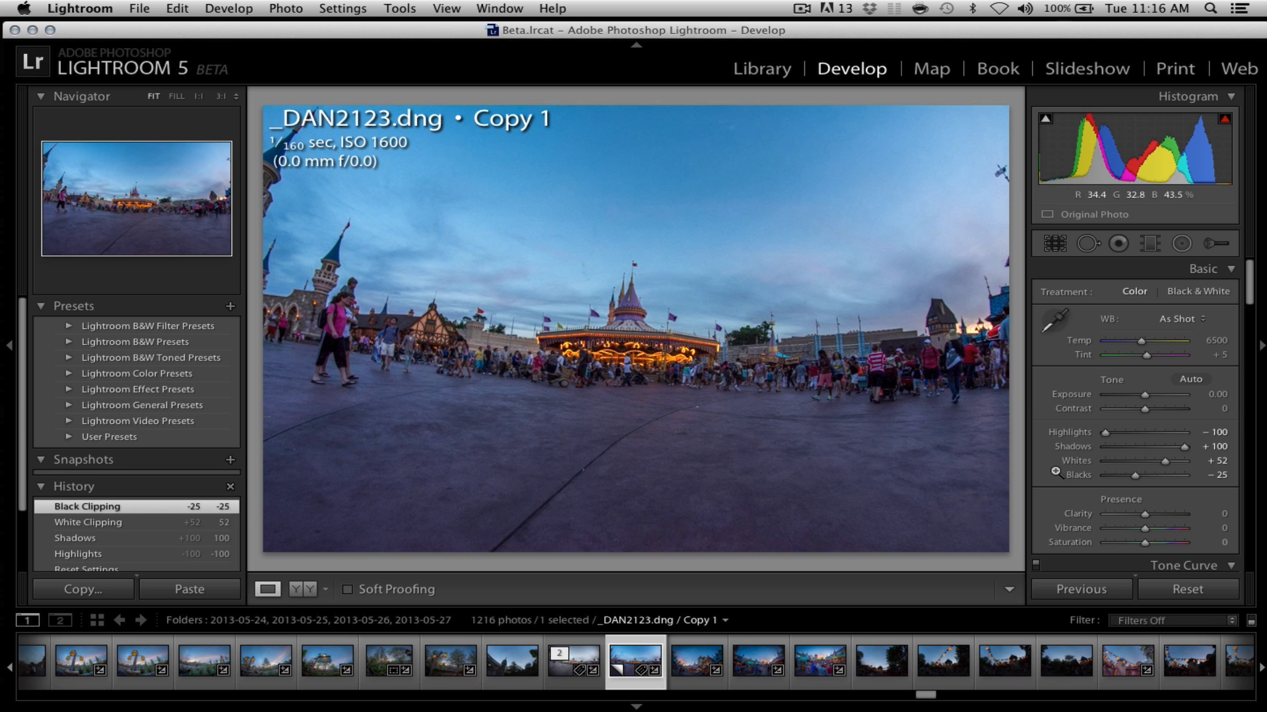
# Set the carousel copy's Exposure to +0.60, Contrast to -4, Vibrance to -67 and Clarity to +39
pyautogui.moveTo(1144, 395); pyautogui.dragTo(1149, 396)
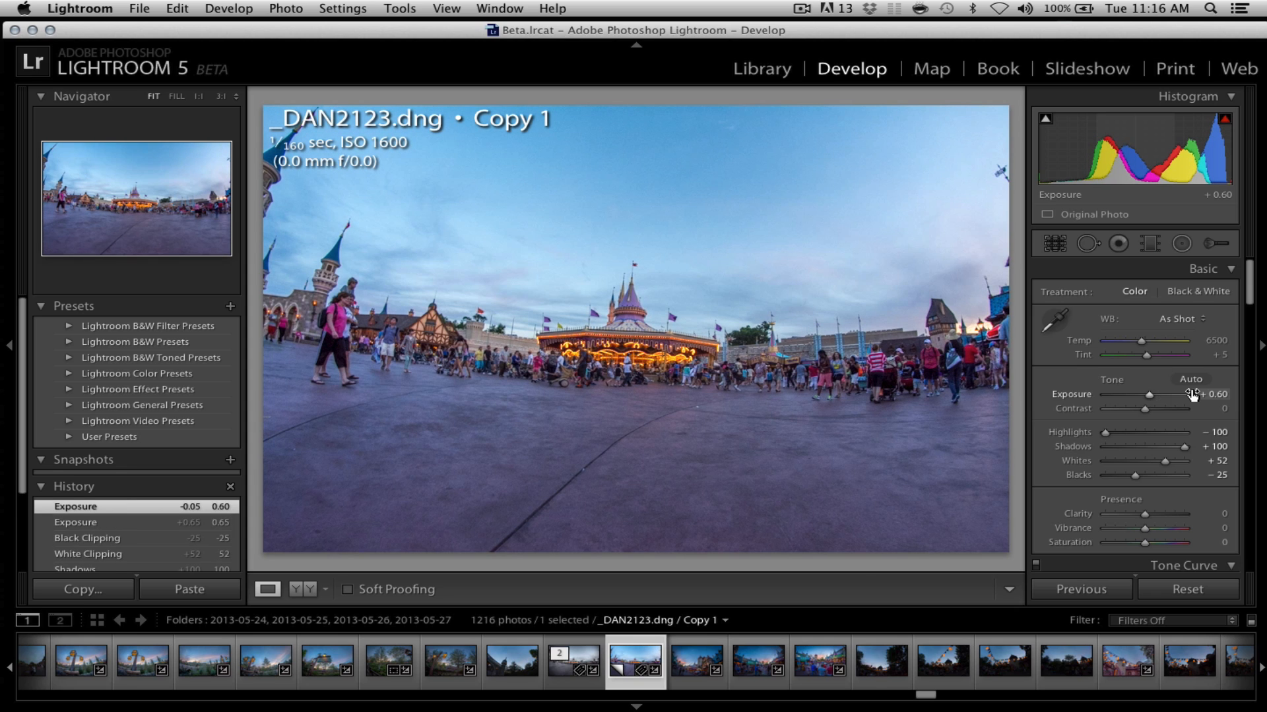
pyautogui.moveTo(1145, 410); pyautogui.dragTo(1146, 411)
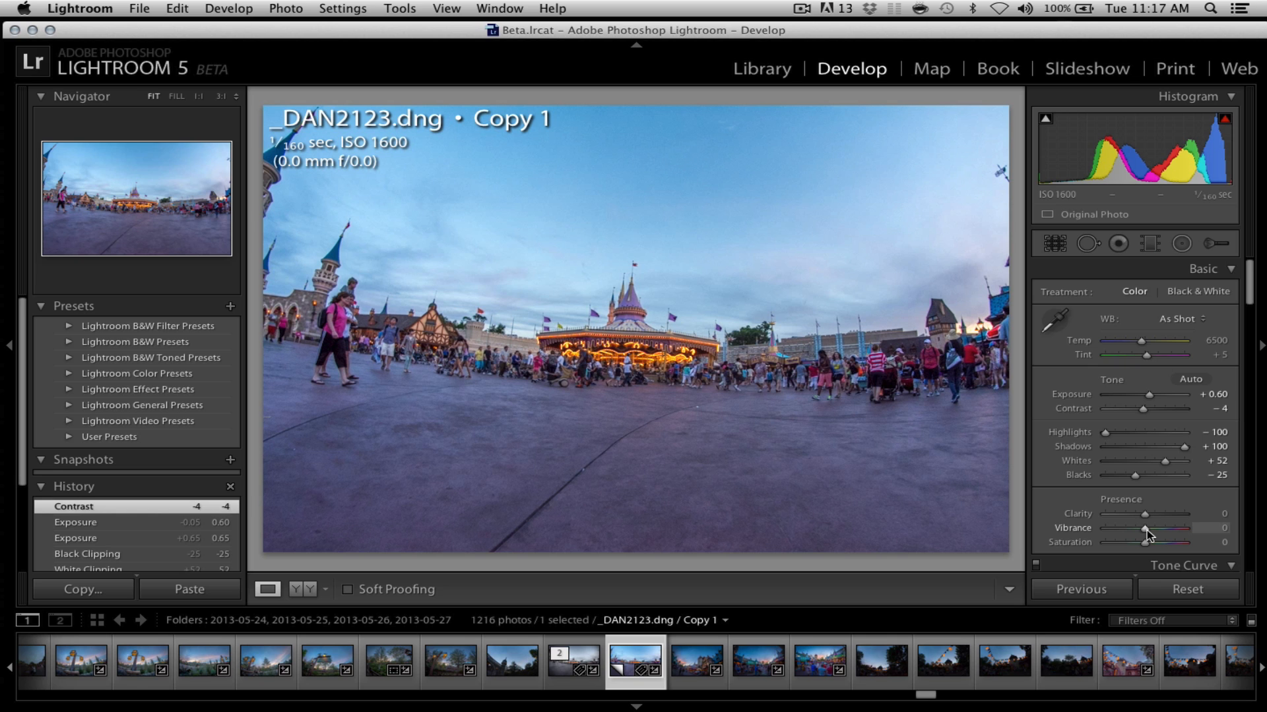
pyautogui.moveTo(1142, 529); pyautogui.dragTo(1115, 525)
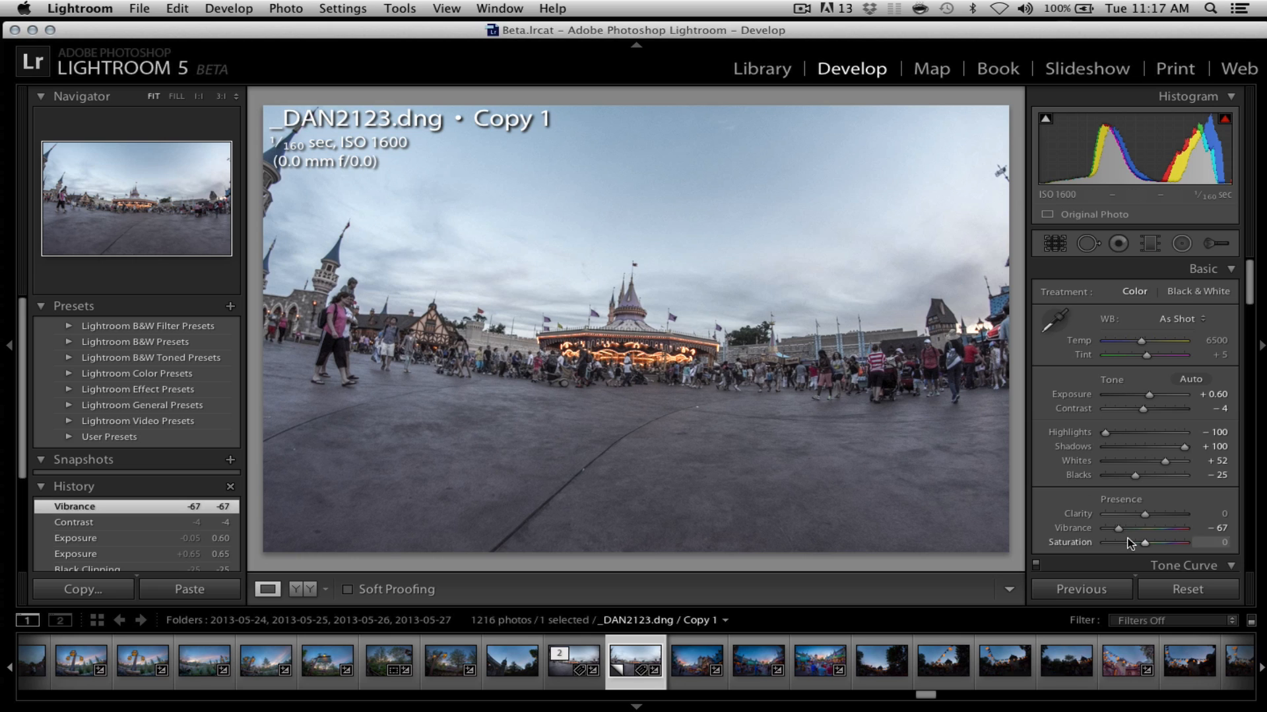
pyautogui.moveTo(1146, 518); pyautogui.dragTo(1159, 519)
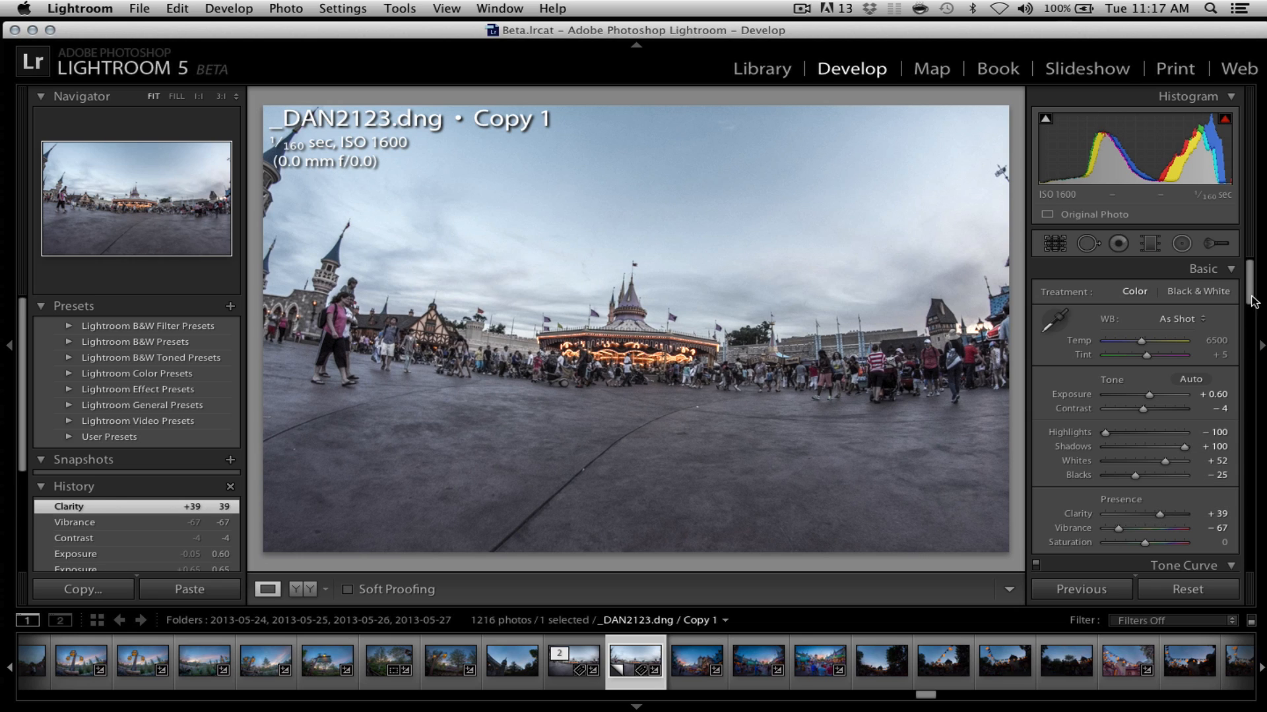
# Set the carousel copy's sharpening Amount to 48, inspect it full screen, and set Luminance noise reduction to 20
pyautogui.moveTo(1252, 310); pyautogui.dragTo(1240, 475)
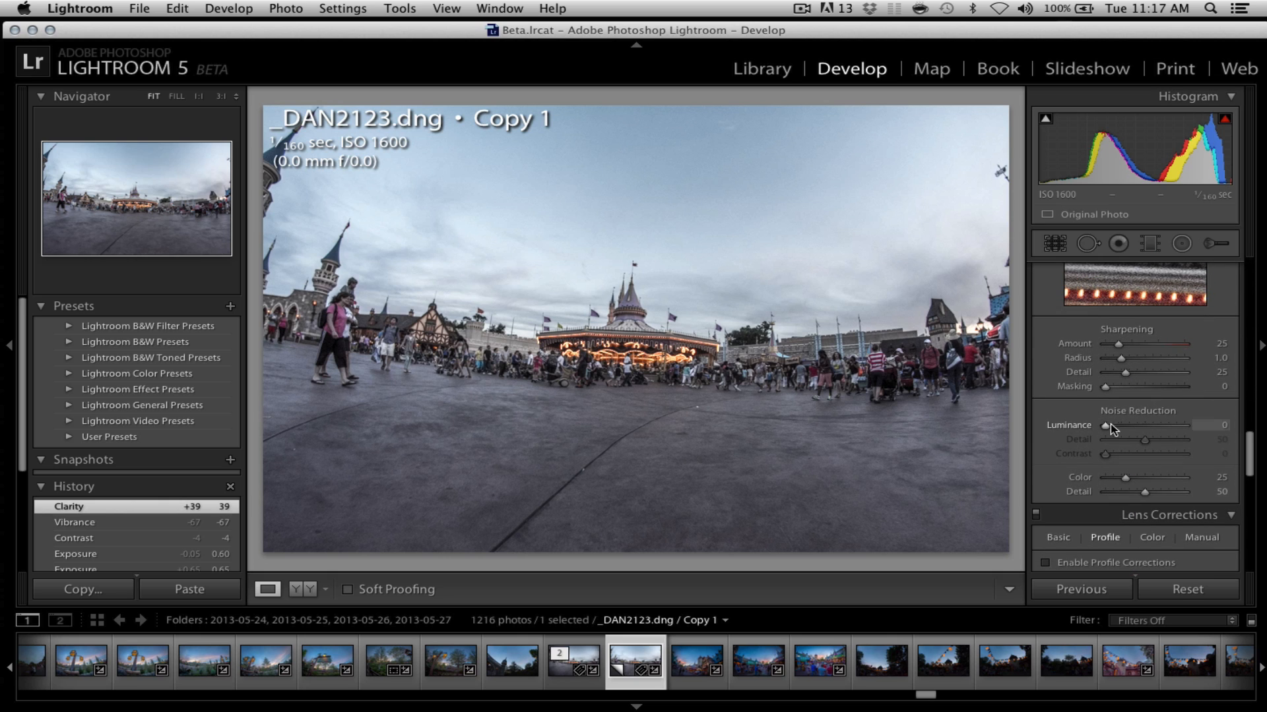
pyautogui.moveTo(1132, 347); pyautogui.dragTo(1134, 349)
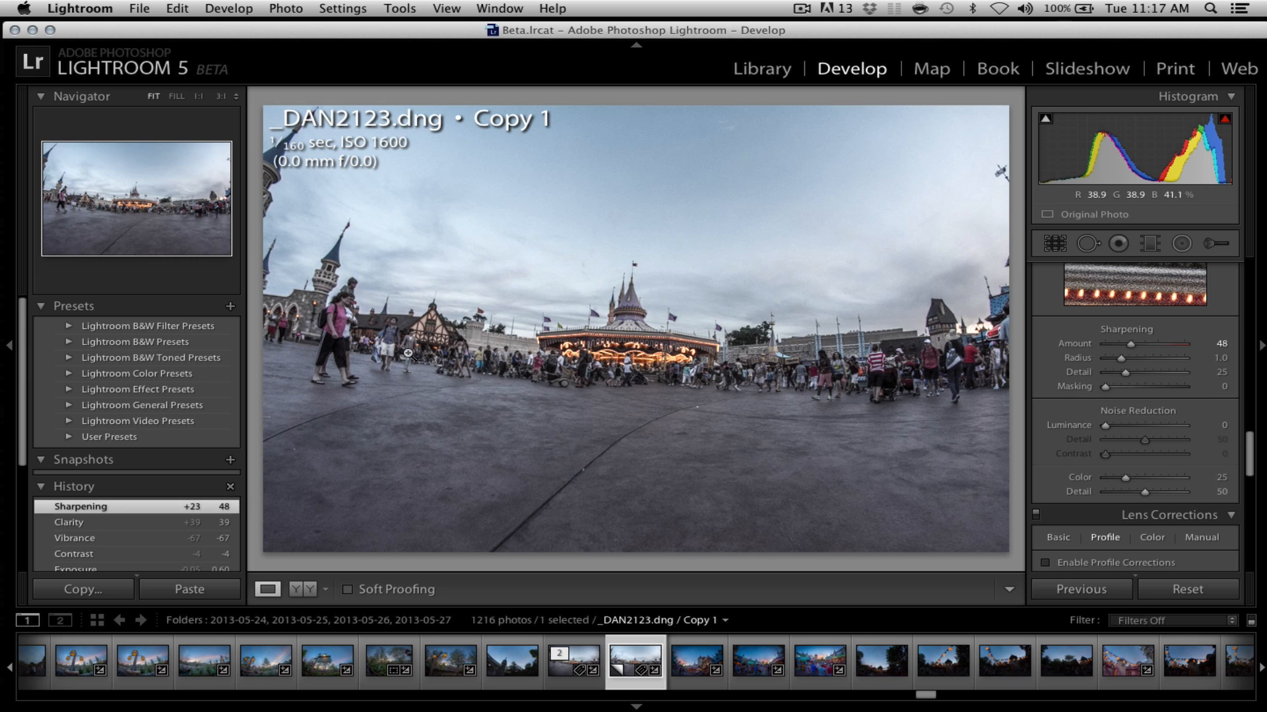
pyautogui.press('f')
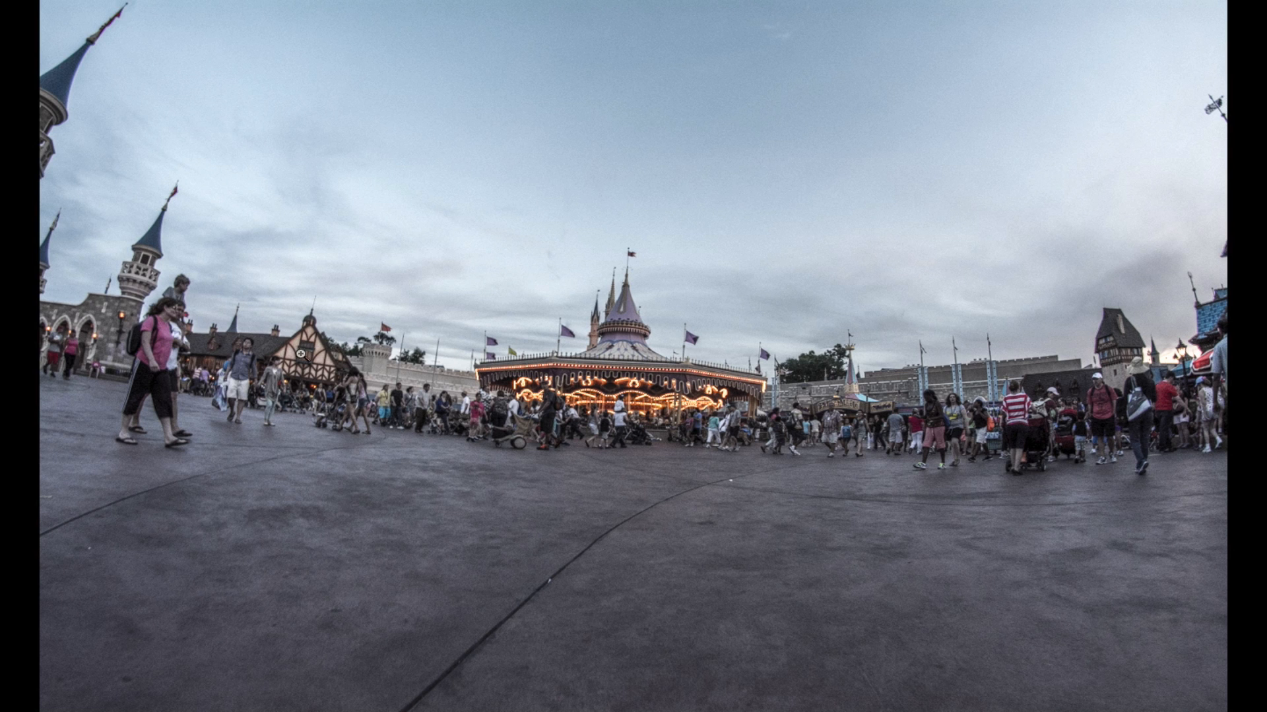
pyautogui.press('f')
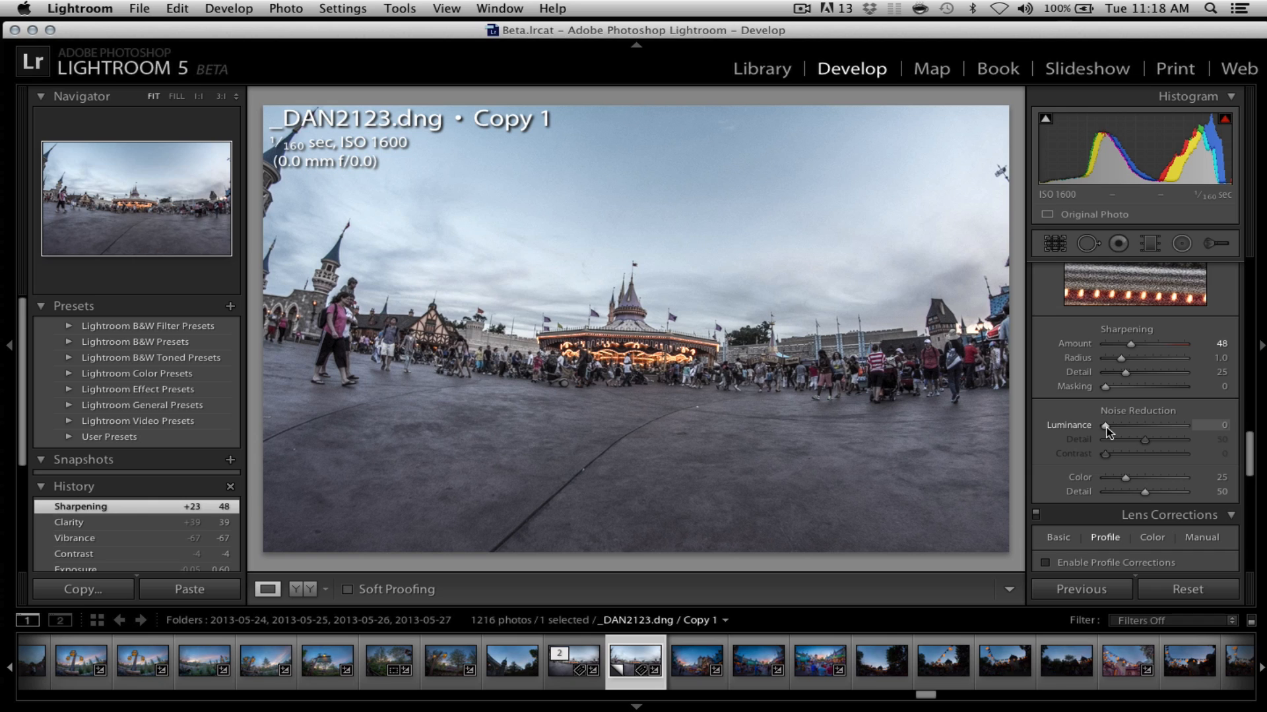
pyautogui.moveTo(1108, 430); pyautogui.dragTo(1119, 429)
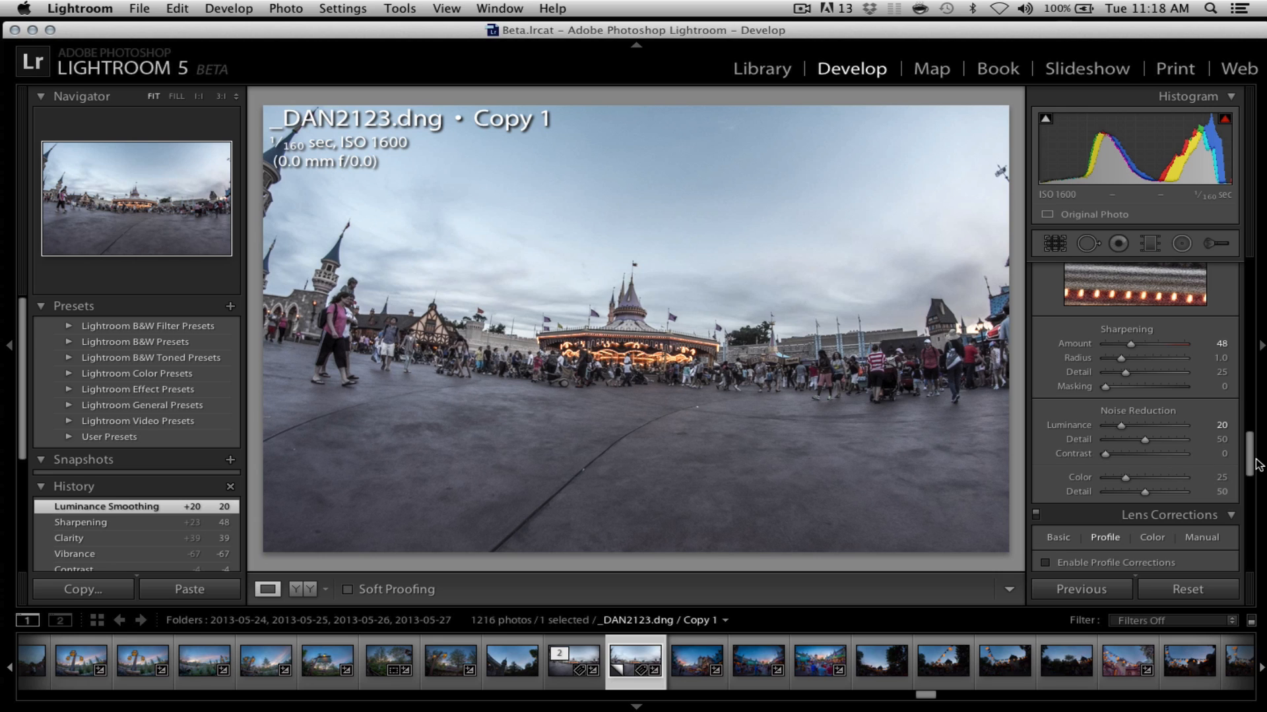
# Add a post-crop vignette to the carousel copy with Amount -39, Roundness -47 and Feather 75
pyautogui.scroll(-10, 1247, 466)
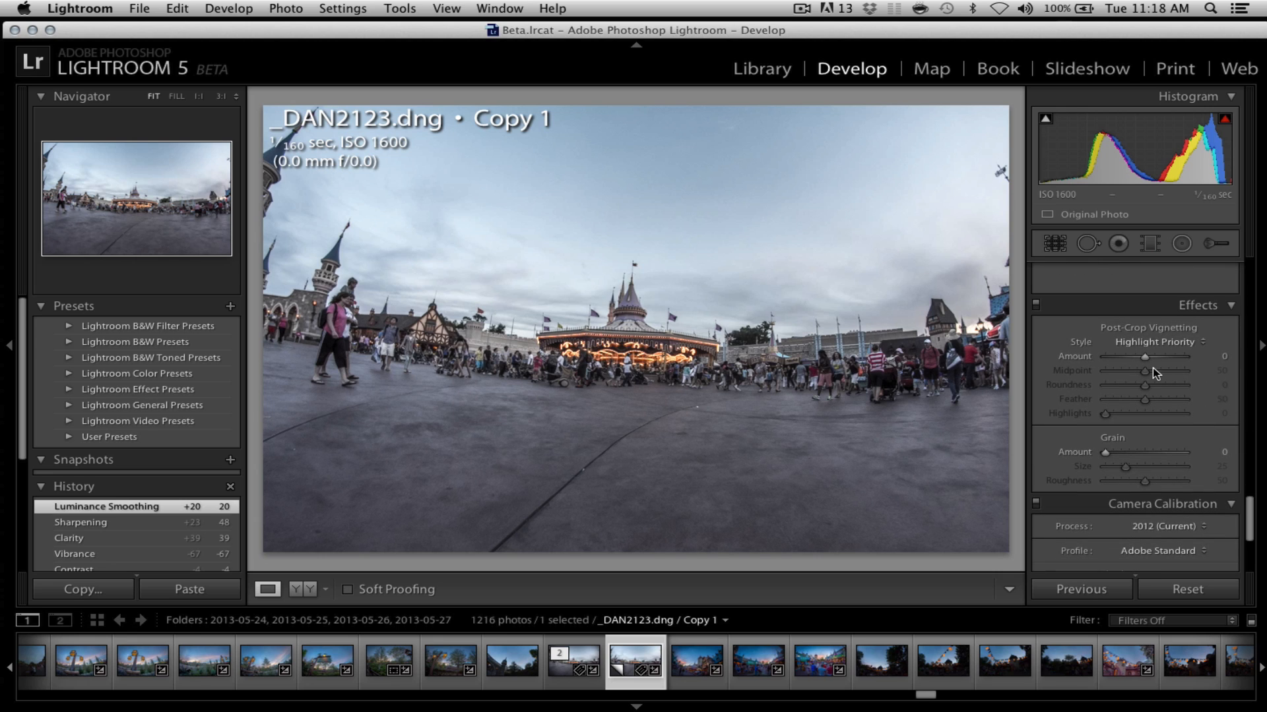
pyautogui.moveTo(1144, 357); pyautogui.dragTo(1129, 359)
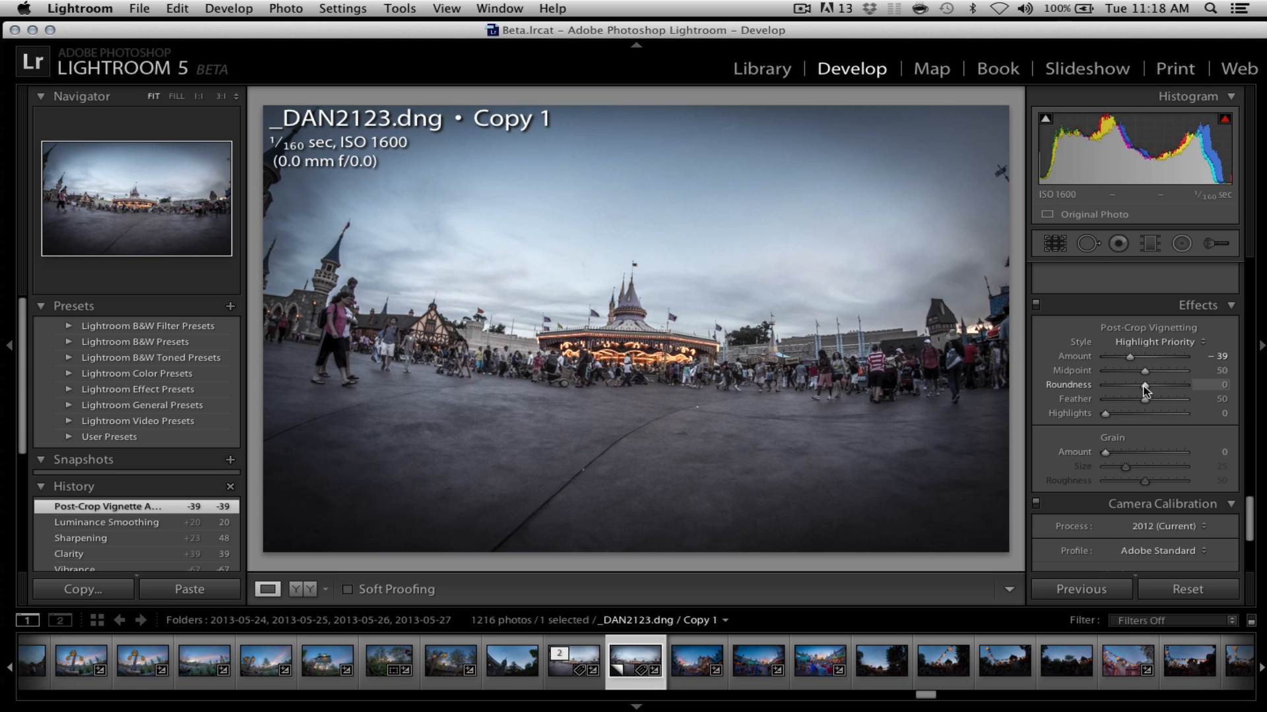
pyautogui.moveTo(1144, 387); pyautogui.dragTo(1123, 390)
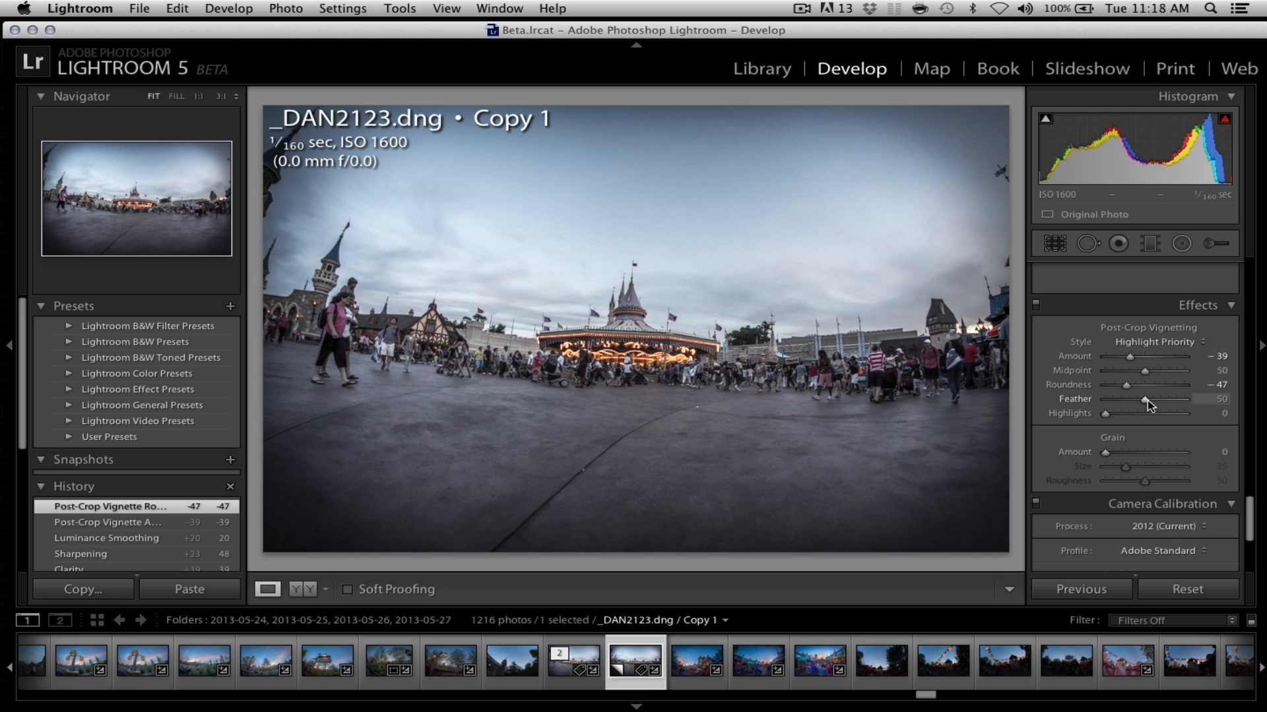
pyautogui.moveTo(1146, 400); pyautogui.dragTo(1164, 403)
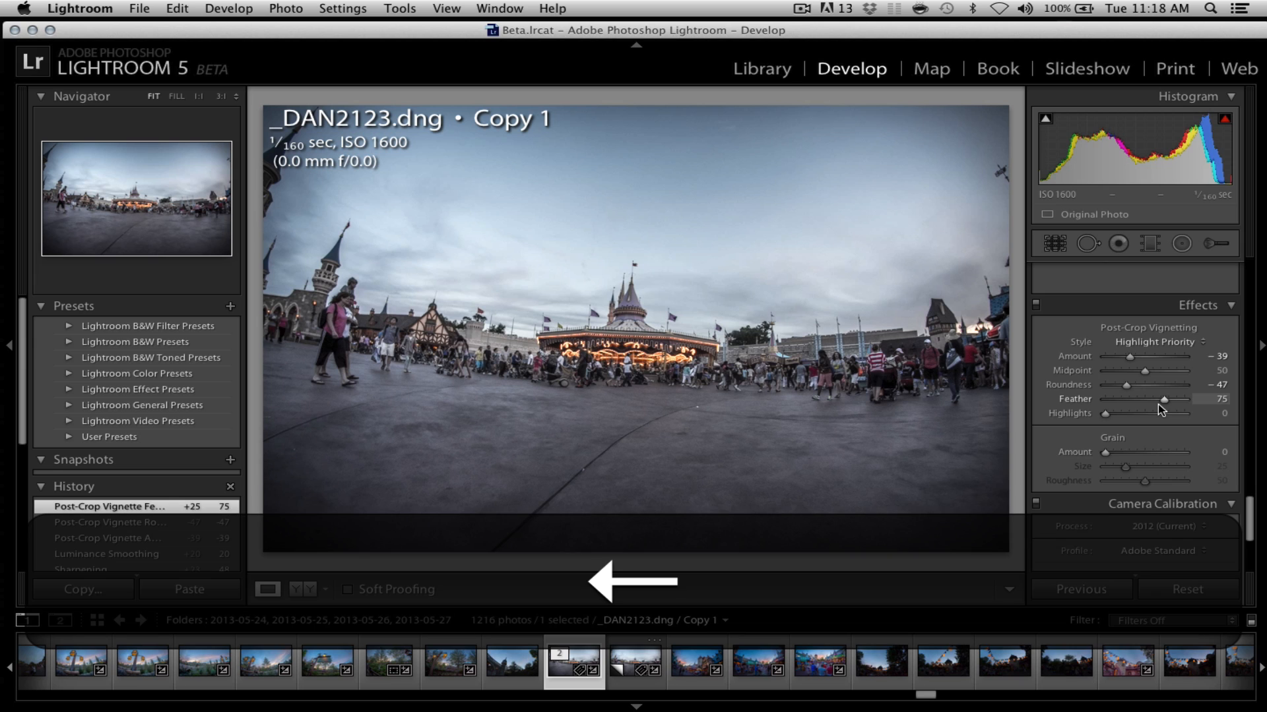
# Compare the original _DAN2123.dng carousel photo before and after its develop adjustments several times
pyautogui.press('\\')
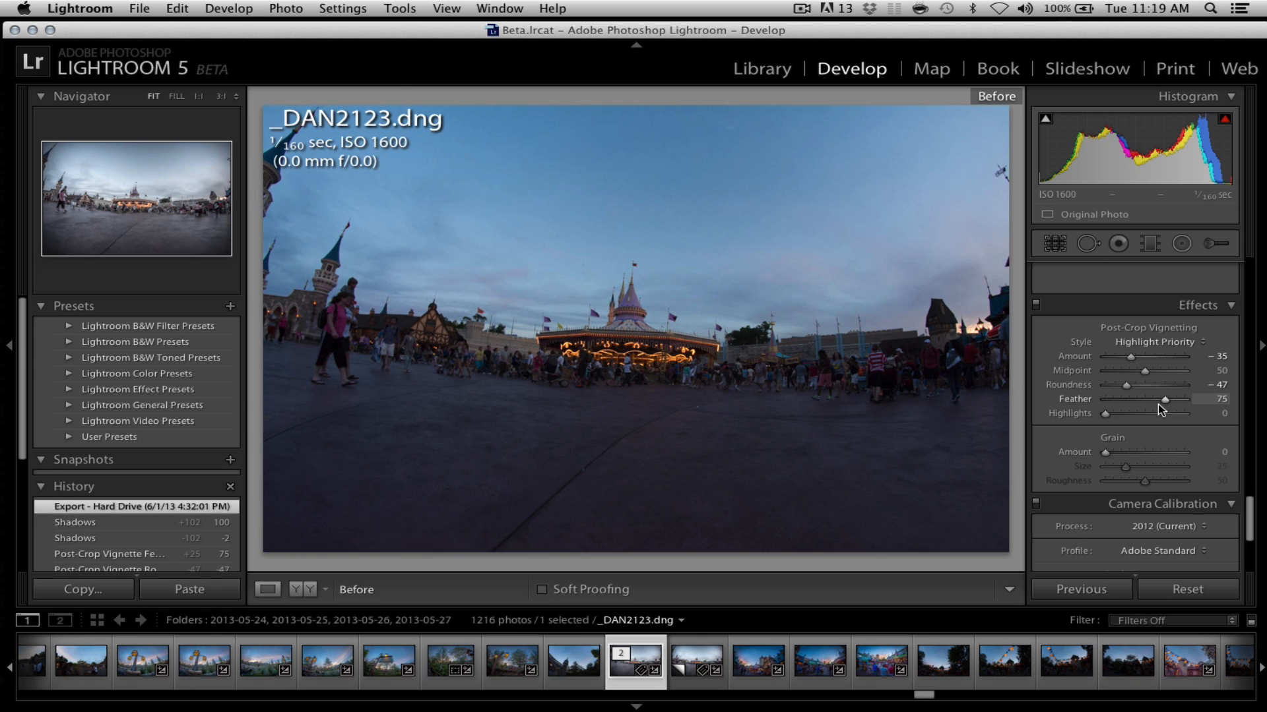
pyautogui.press('\\')
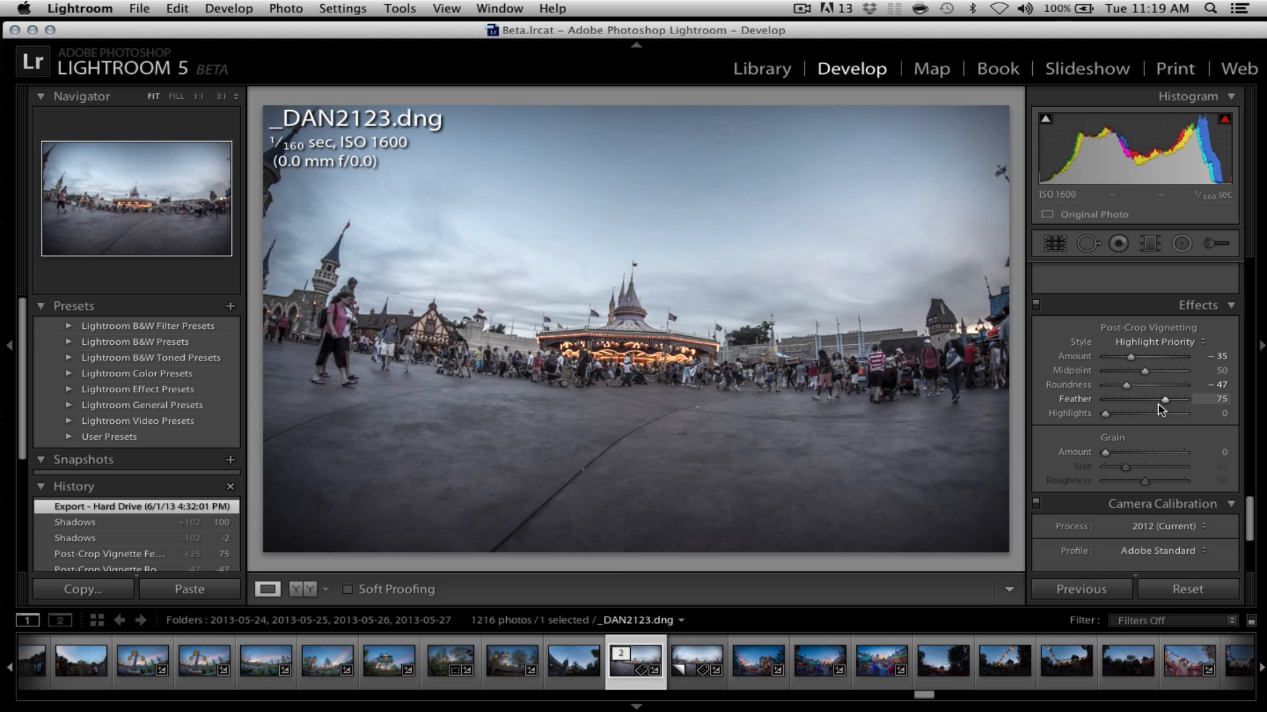
pyautogui.press('\\')
pyautogui.press('\\')
pyautogui.press('\\')
pyautogui.press('\\')
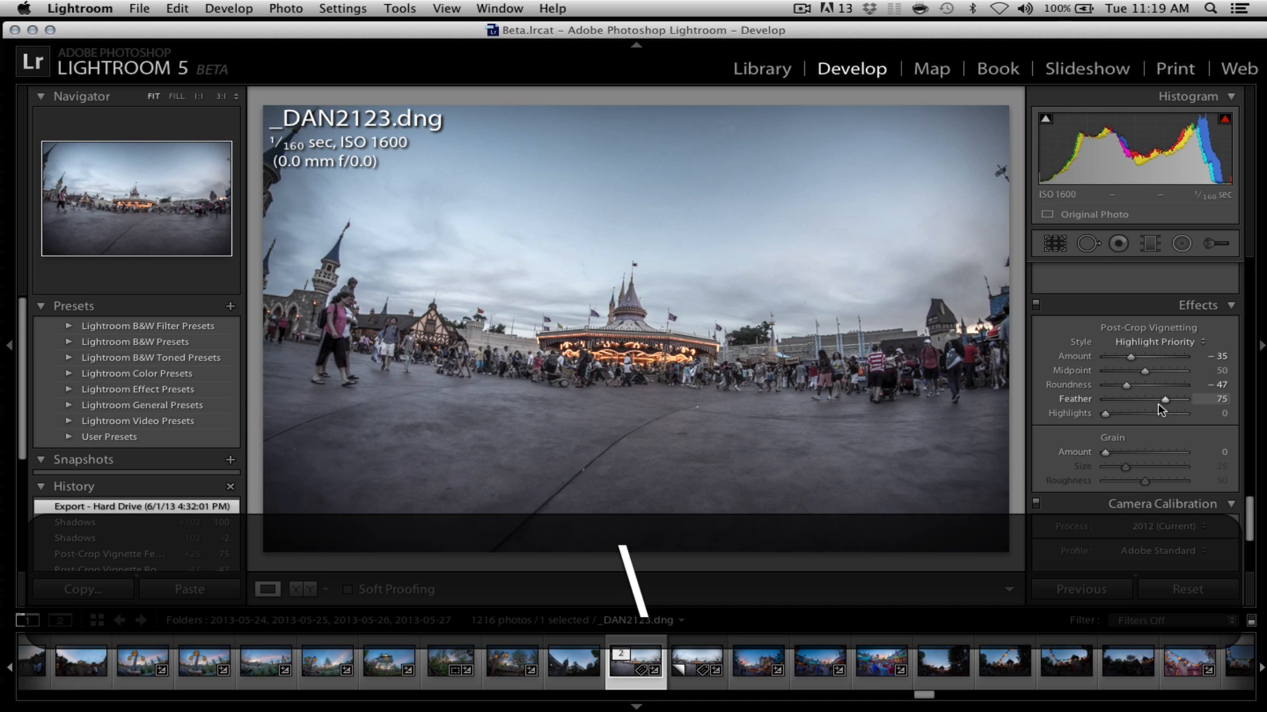
pyautogui.press('\\')
pyautogui.press('\\')
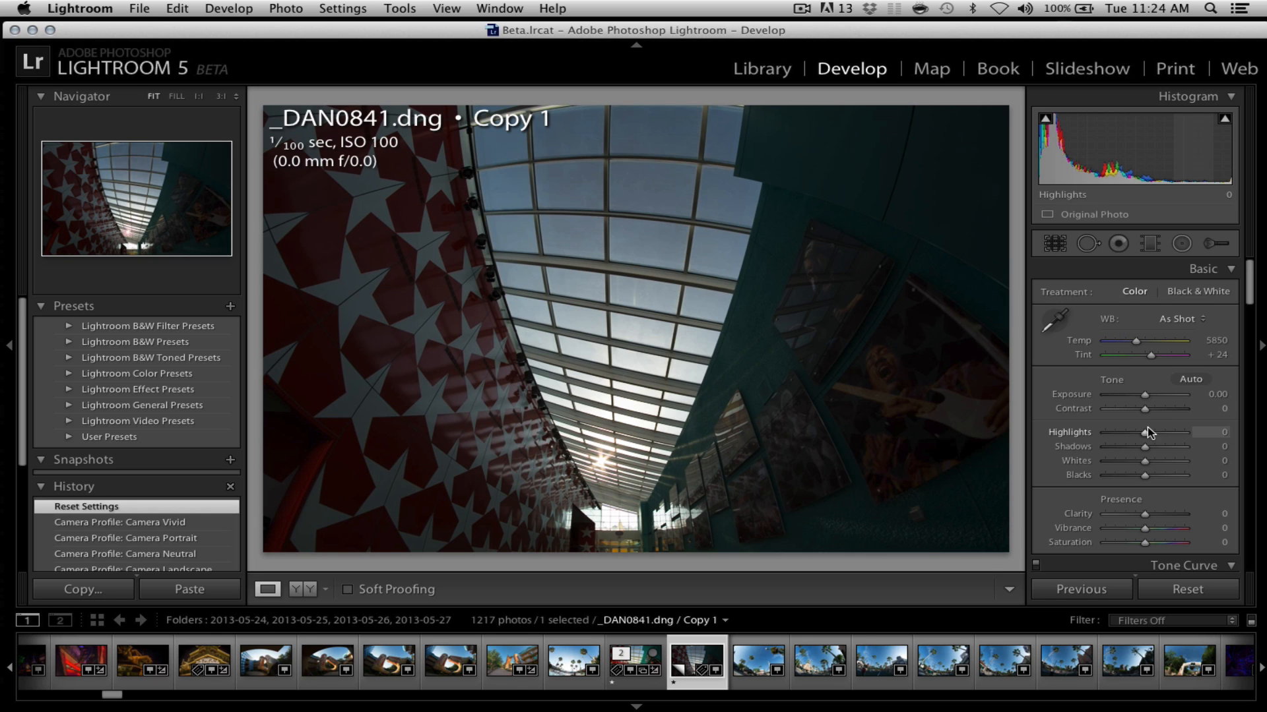
# Set Highlights -100, Shadows +100, Whites +57, Blacks +7 and Exposure +1.20 on the _DAN0841.dng copy of the star-wall interior
pyautogui.moveTo(1148, 432); pyautogui.dragTo(1244, 456)
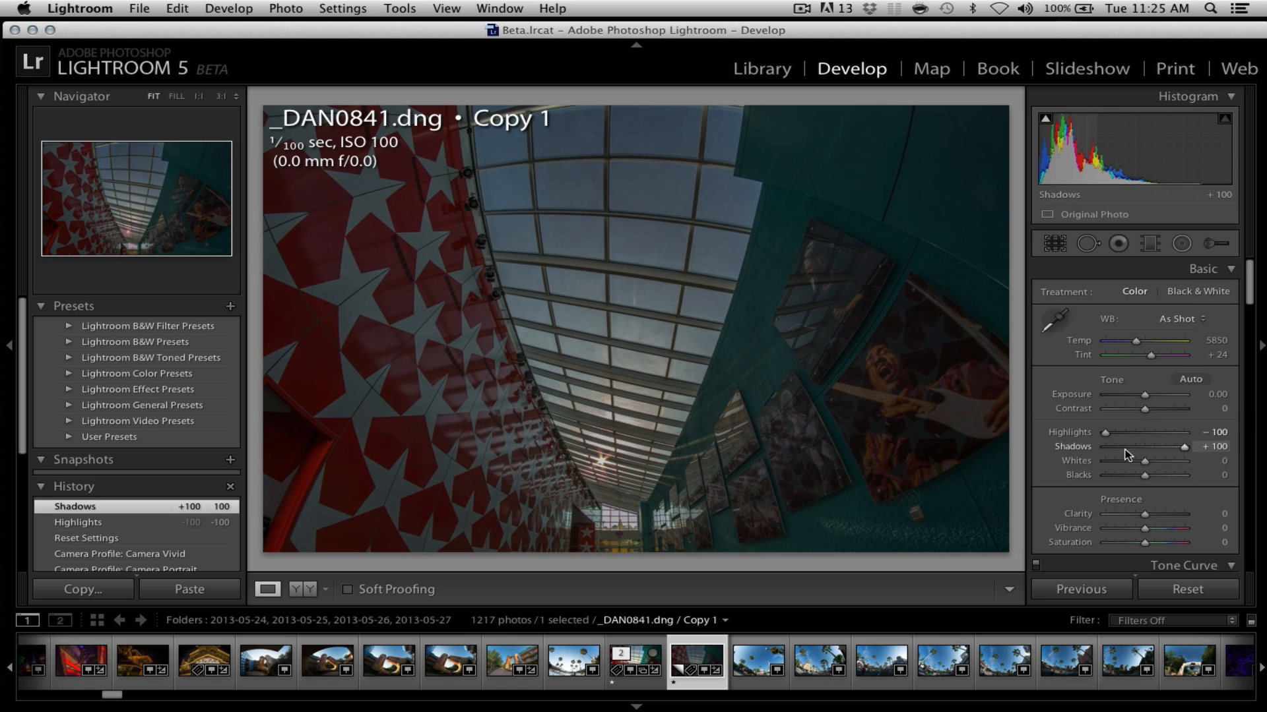
pyautogui.press('alt')
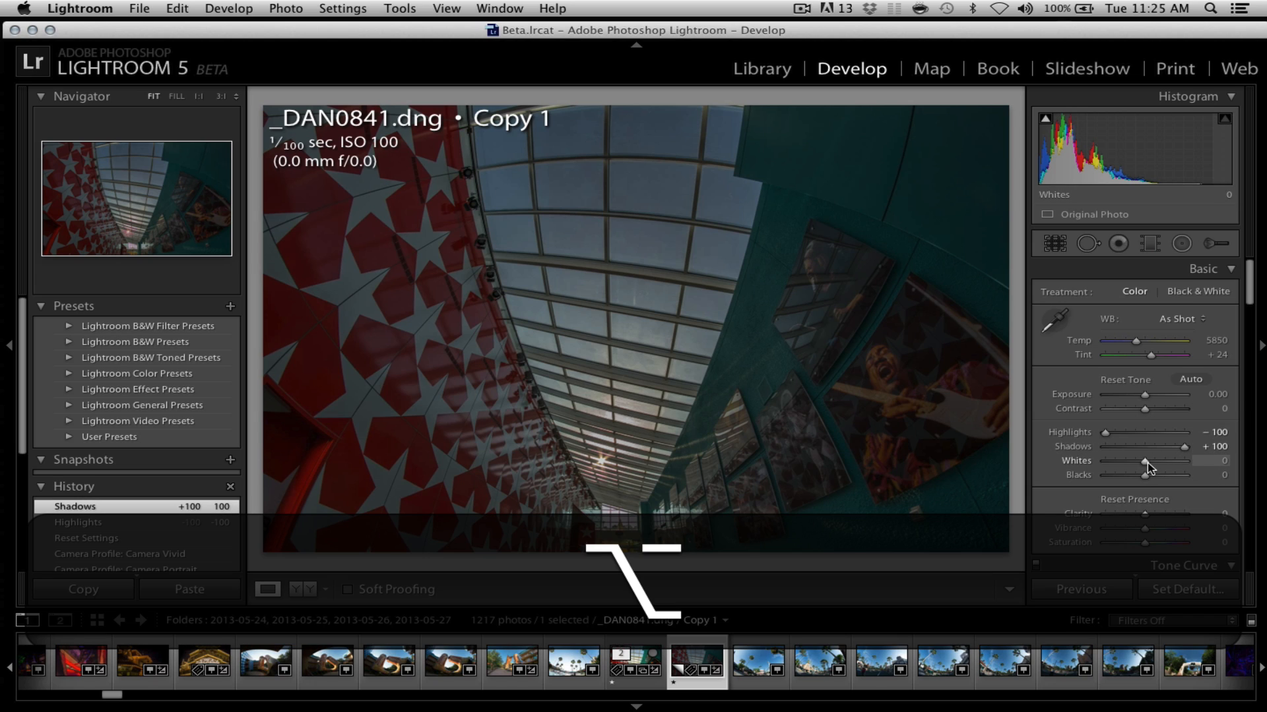
pyautogui.moveTo(1148, 467)
pyautogui.mouseDown()
pyautogui.moveTo(1171, 467)
pyautogui.moveTo(1145, 476)
pyautogui.mouseUp()
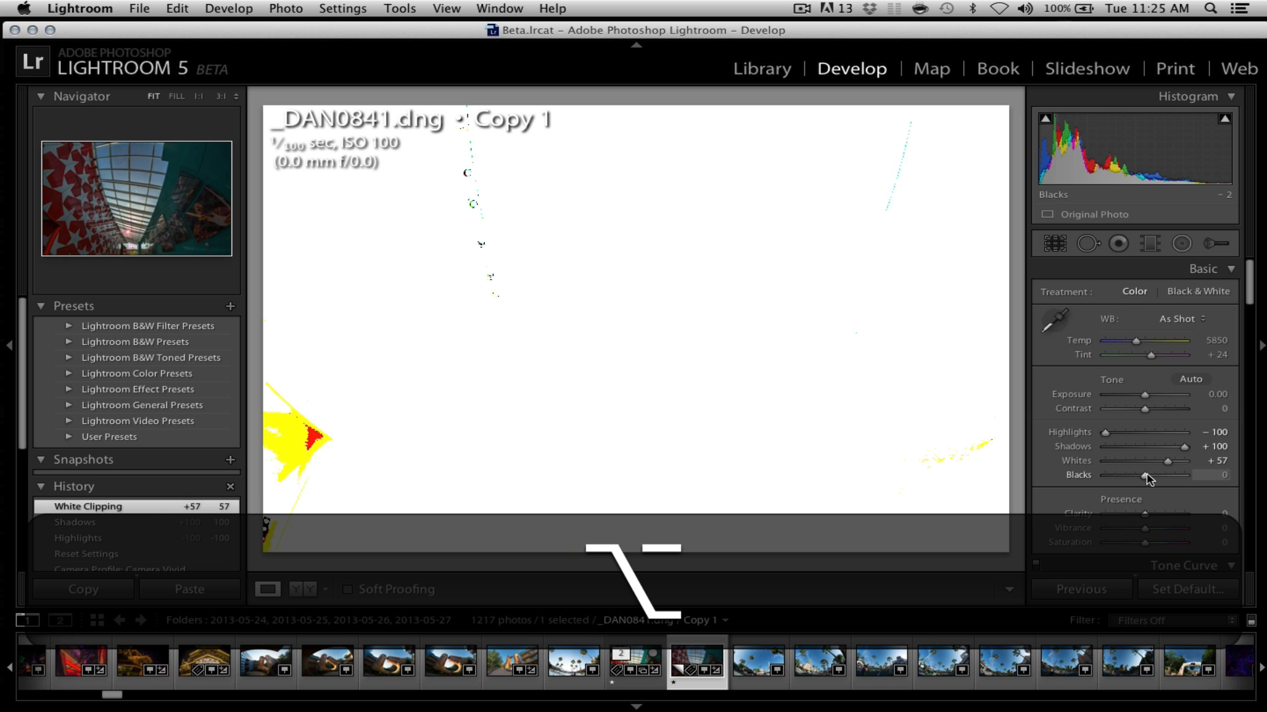
pyautogui.moveTo(1146, 476); pyautogui.dragTo(1151, 477)
pyautogui.moveTo(1149, 474); pyautogui.dragTo(1149, 474)
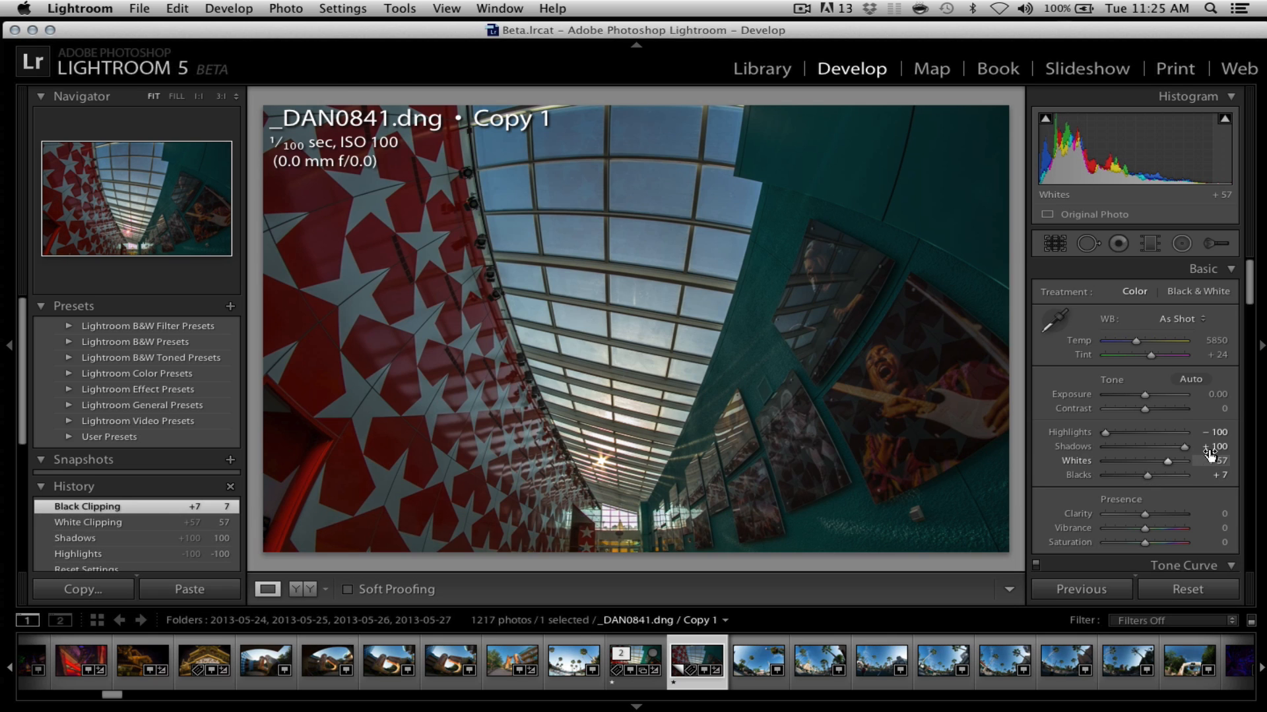
pyautogui.moveTo(1142, 394); pyautogui.dragTo(1155, 402)
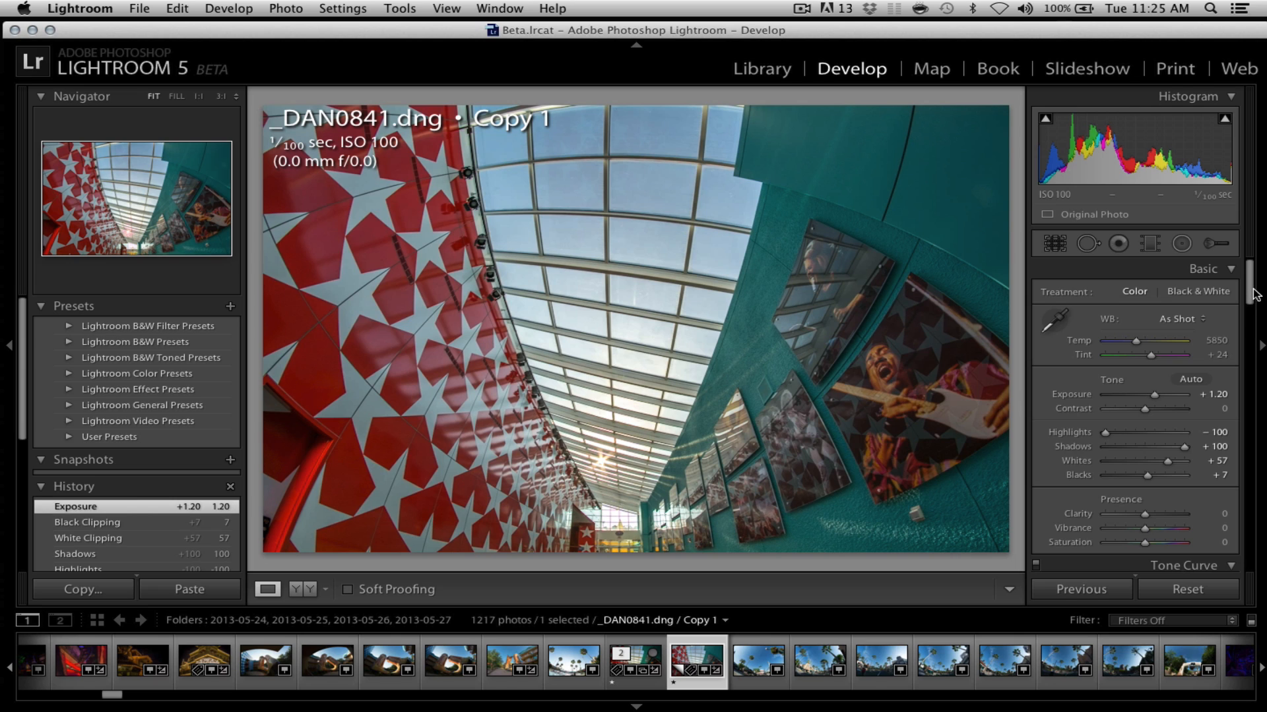
# Try the Camera Landscape, Neutral, Portrait and Standard calibration profiles on the _DAN0841.dng copy and settle on Camera Vivid
pyautogui.moveTo(1253, 295); pyautogui.dragTo(1253, 574)
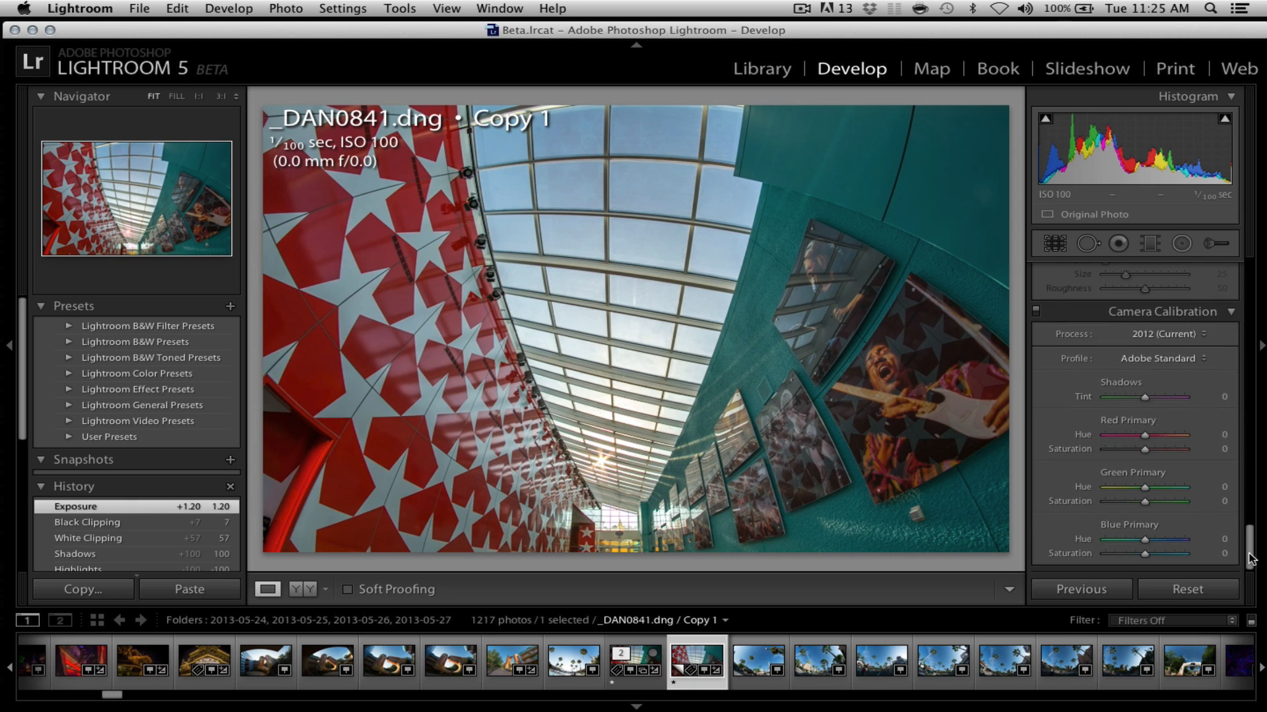
pyautogui.click(1158, 360)
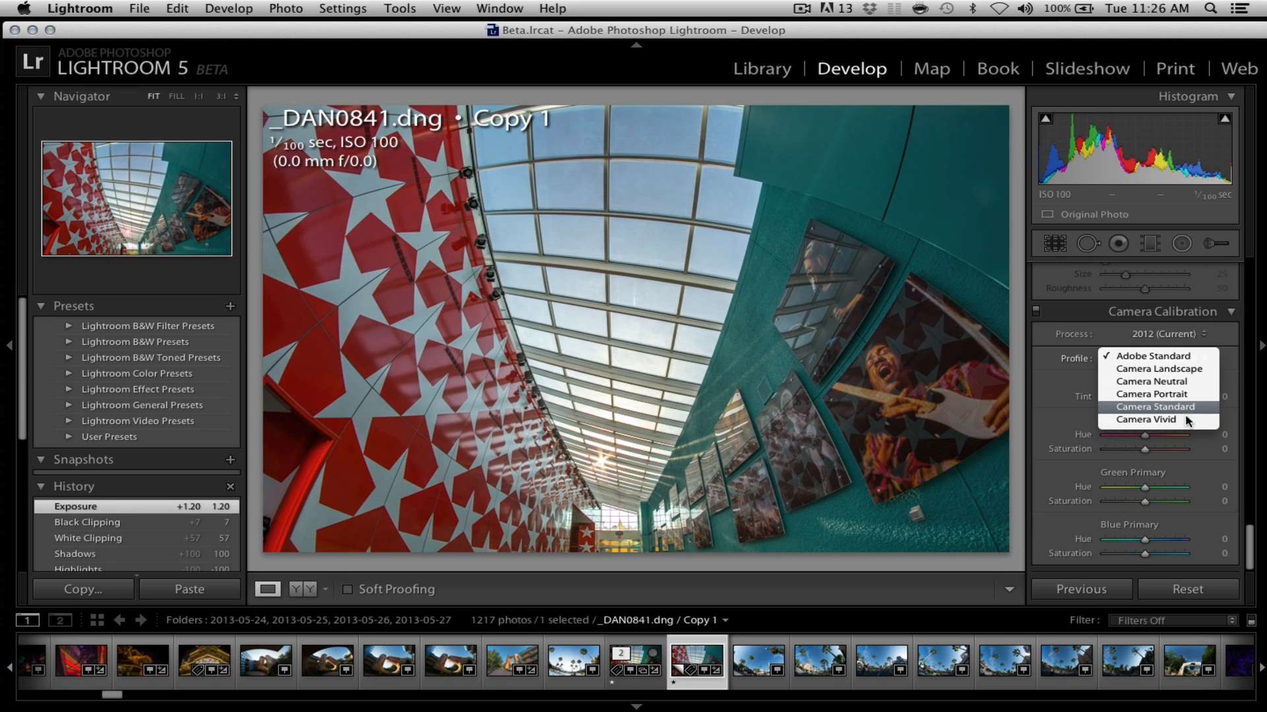
pyautogui.click(1181, 372)
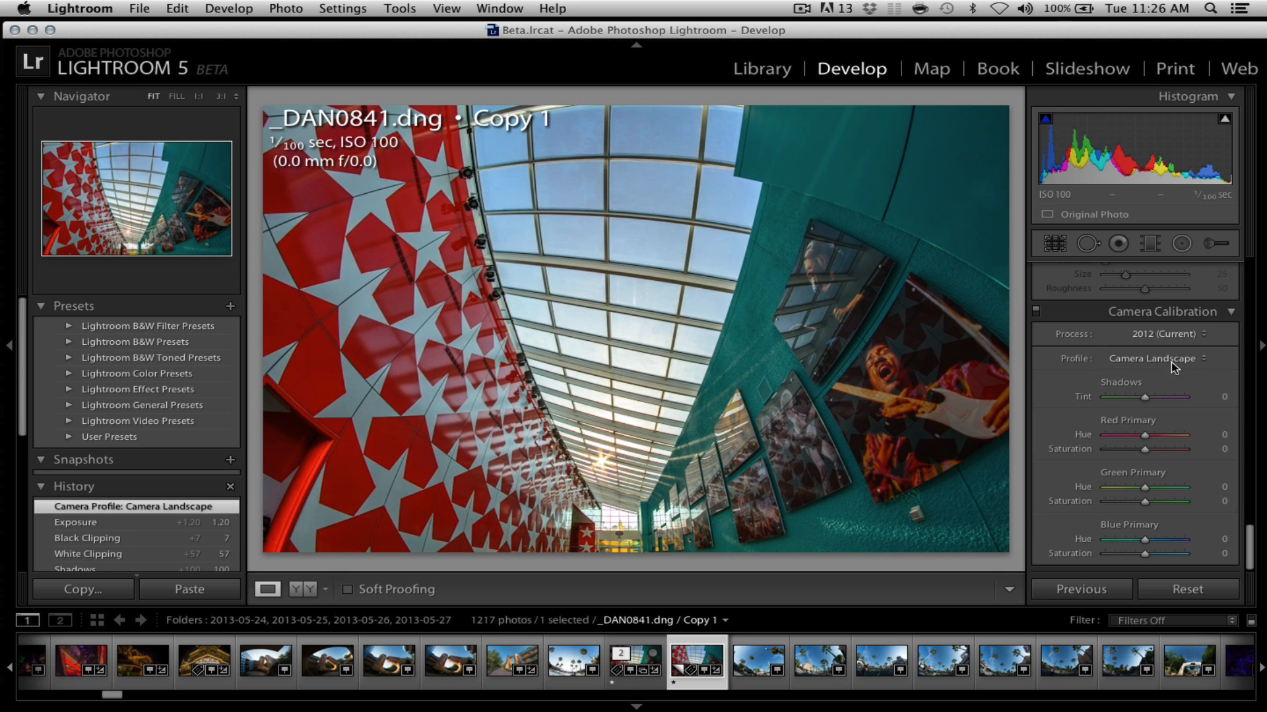
pyautogui.click(1170, 362)
pyautogui.click(1175, 368)
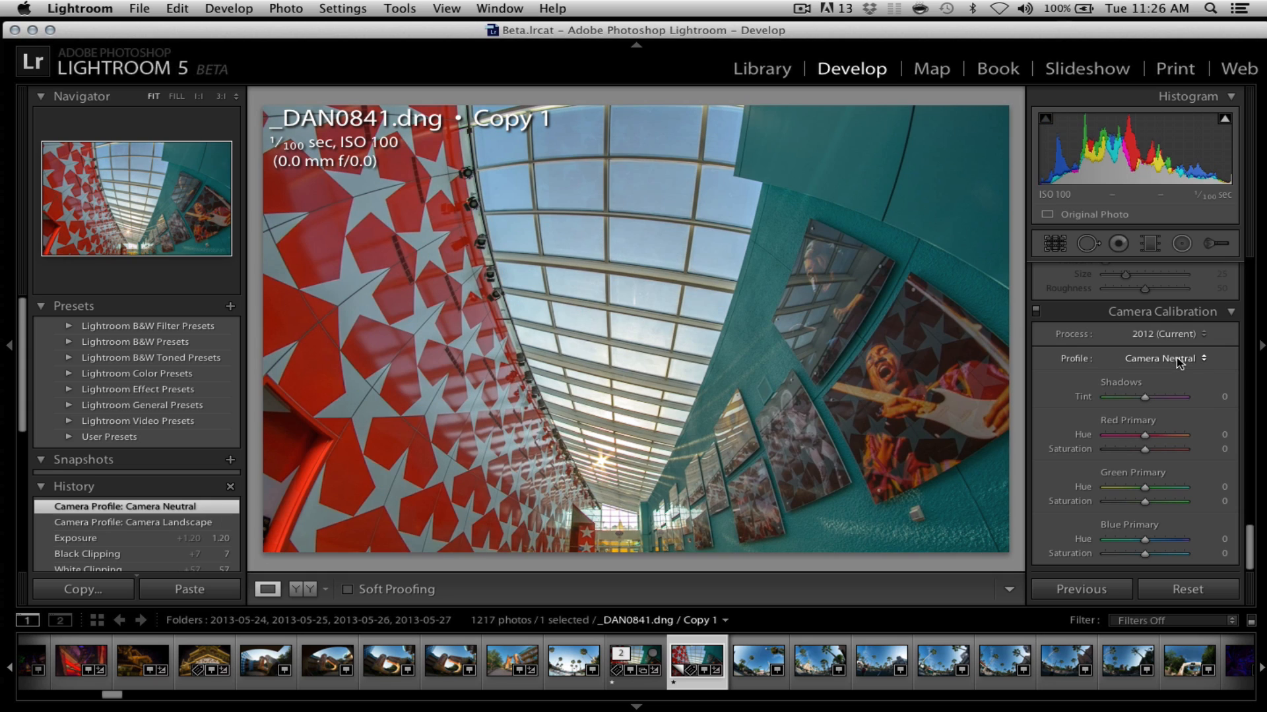
pyautogui.click(1176, 363)
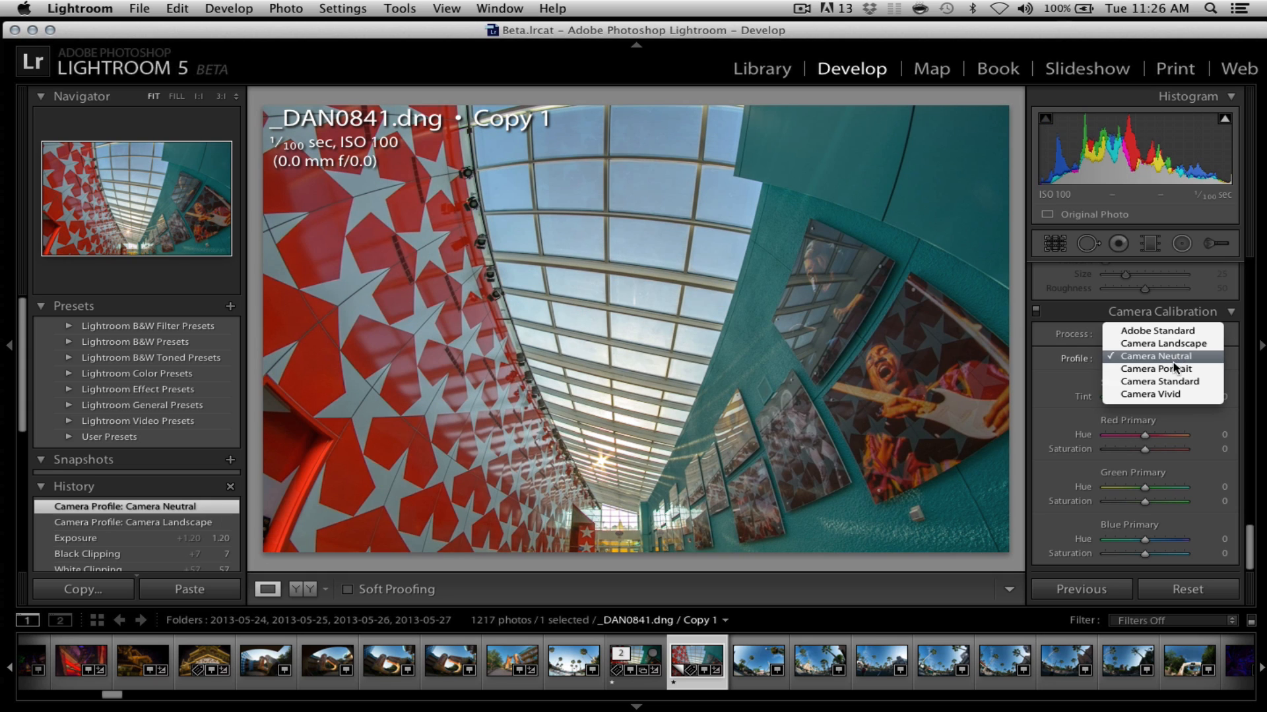
pyautogui.click(1174, 368)
pyautogui.click(1176, 358)
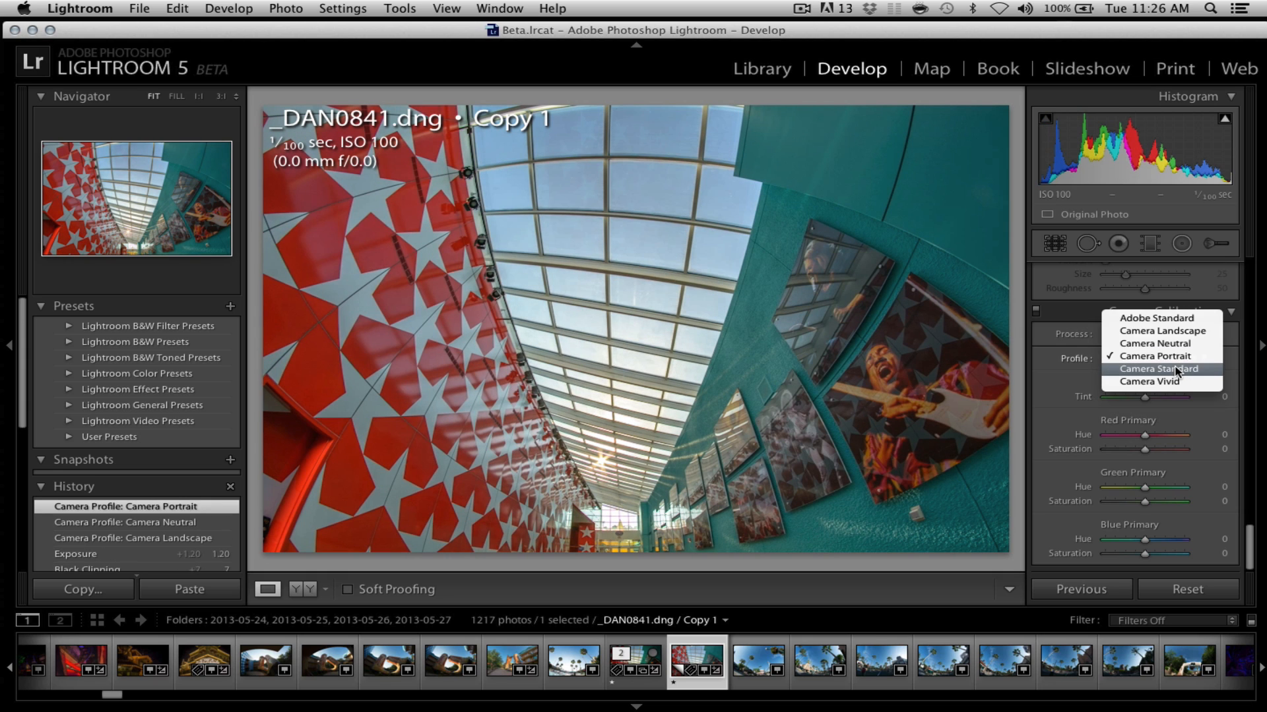
pyautogui.click(1173, 366)
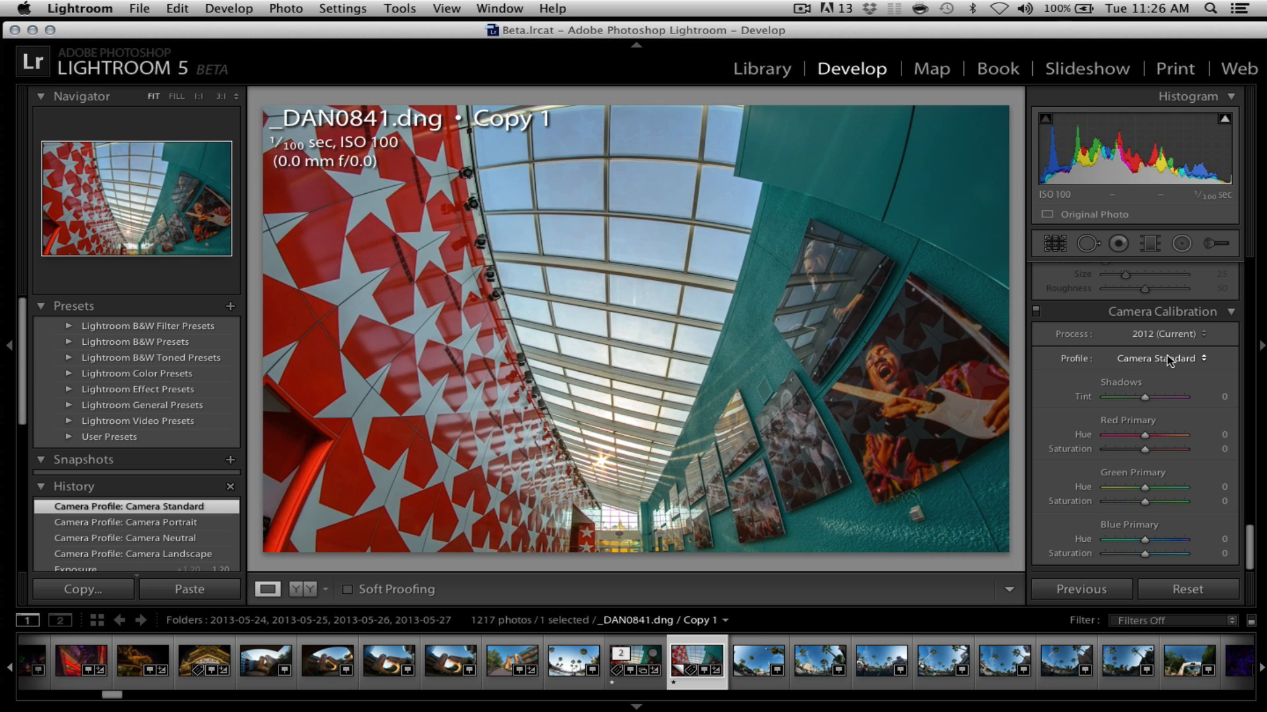
pyautogui.click(1167, 359)
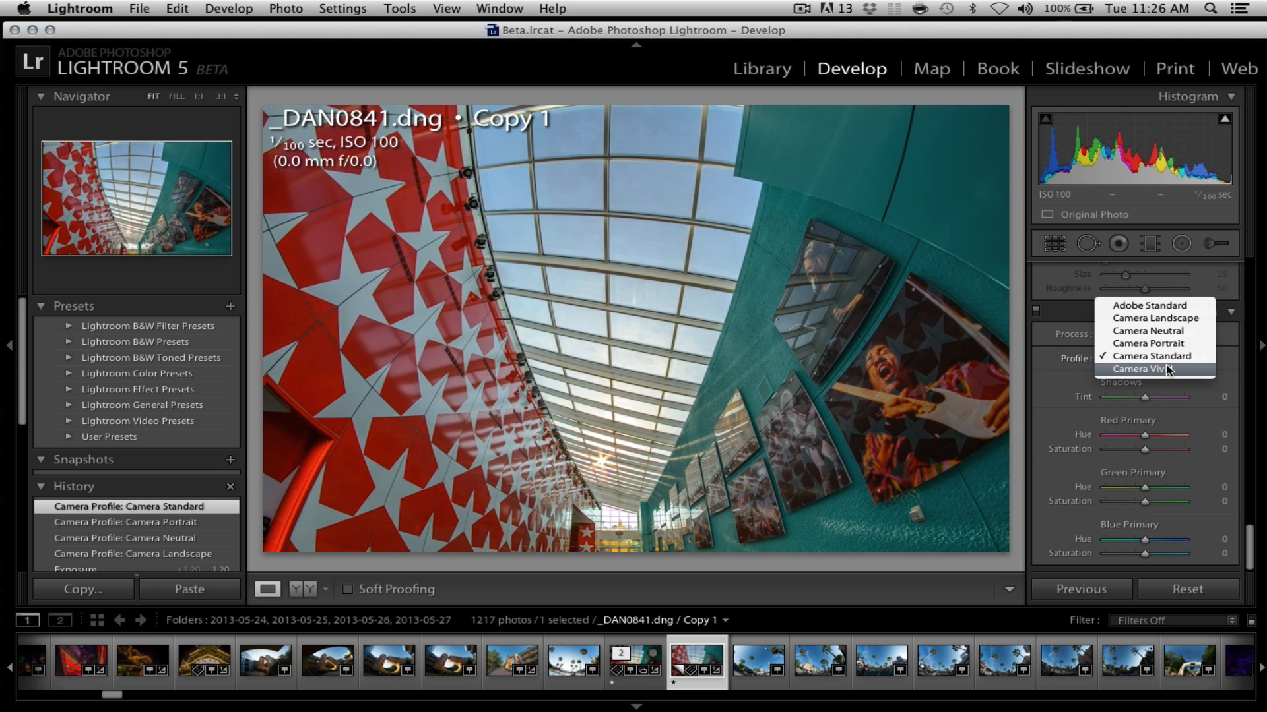
pyautogui.click(1167, 370)
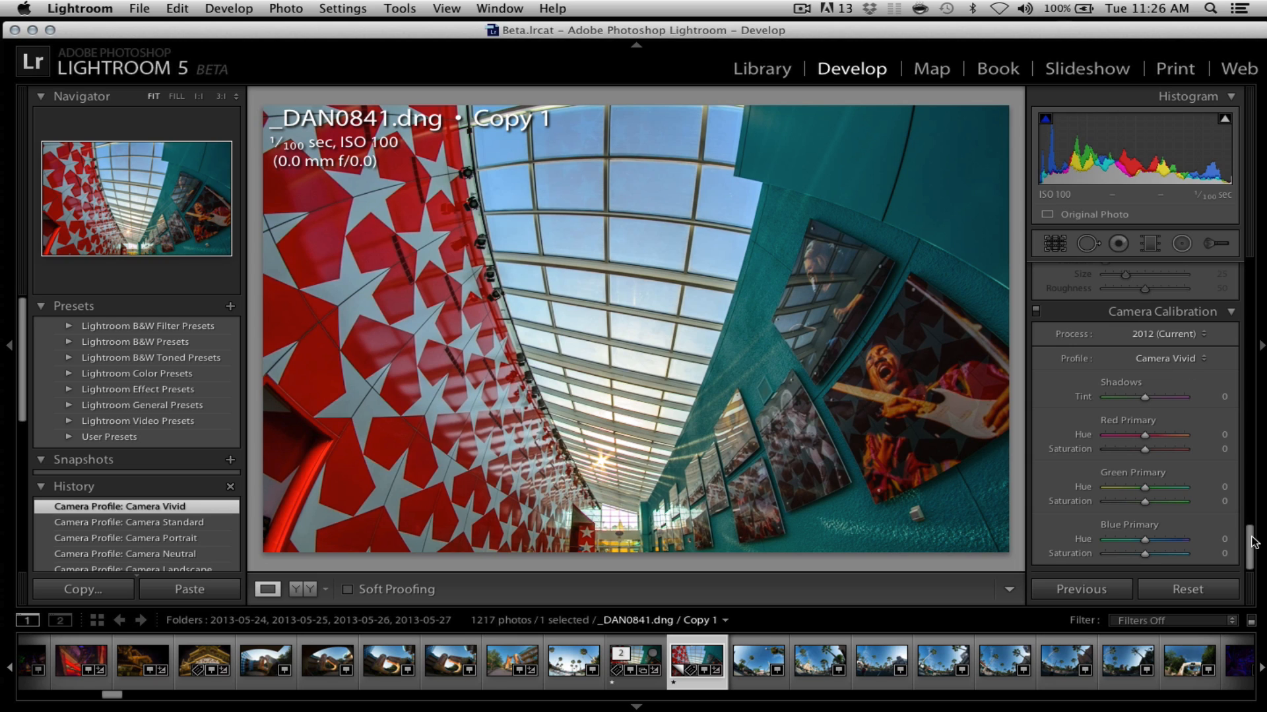
# Try the Auto, Daylight and Cloudy white balance presets on the _DAN0841.dng copy, ending on Custom
pyautogui.moveTo(1253, 556); pyautogui.dragTo(1263, 269)
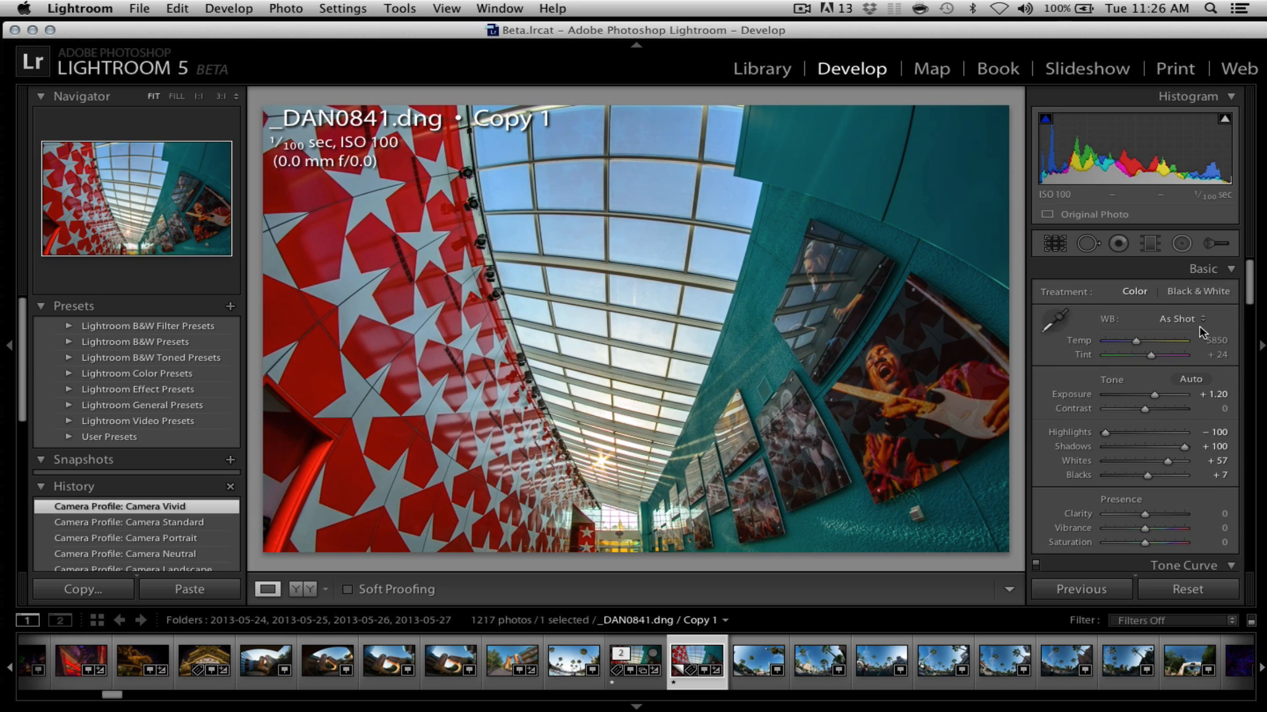
pyautogui.click(1181, 319)
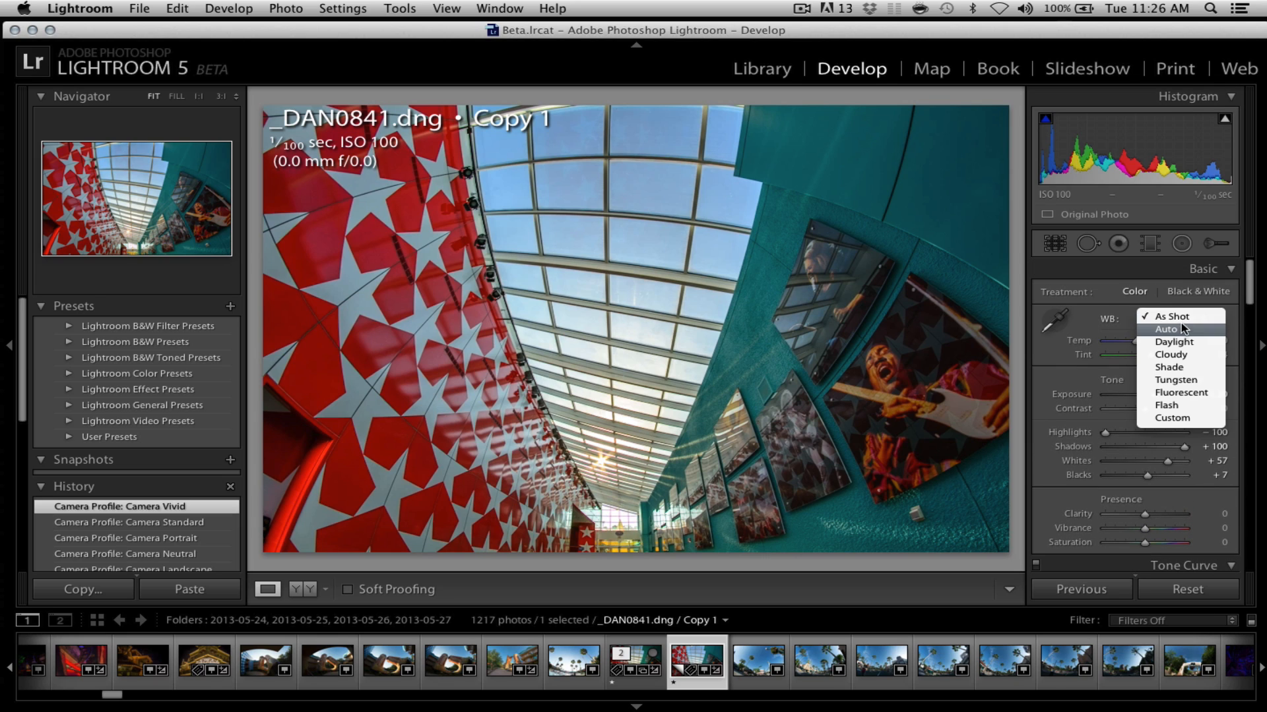
pyautogui.click(1181, 329)
pyautogui.click(1185, 321)
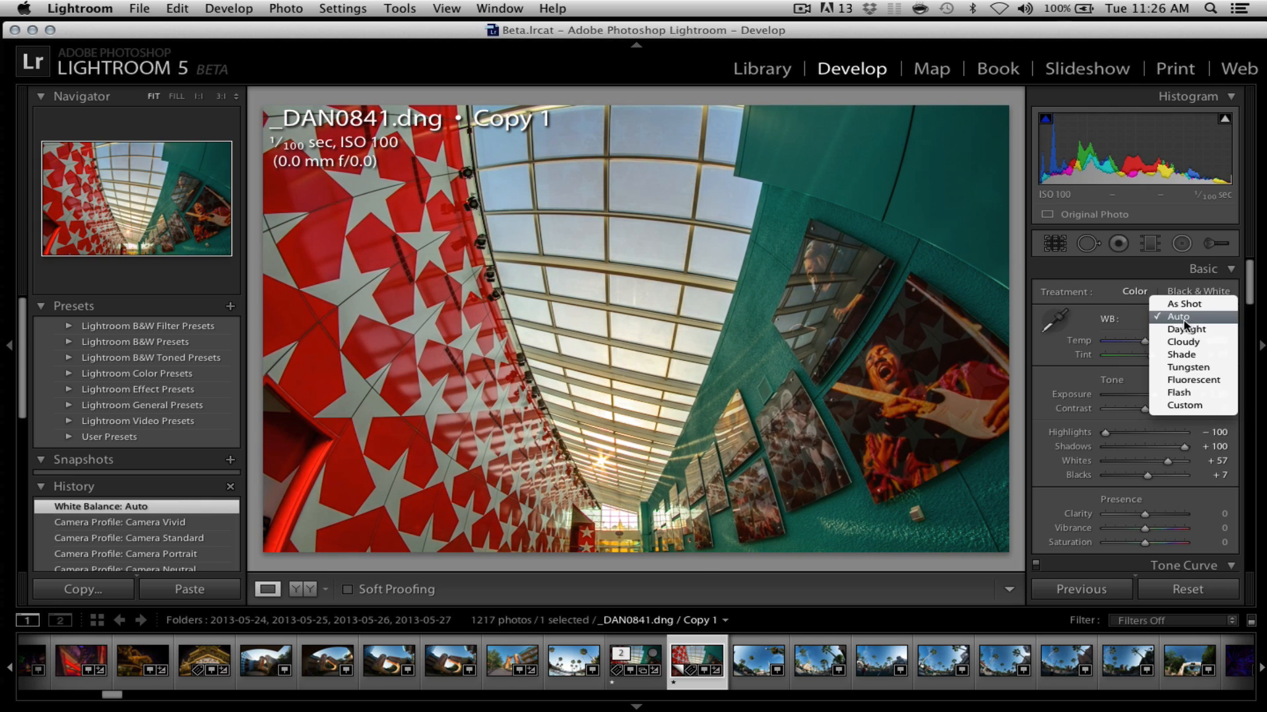
pyautogui.click(1183, 330)
pyautogui.click(1186, 322)
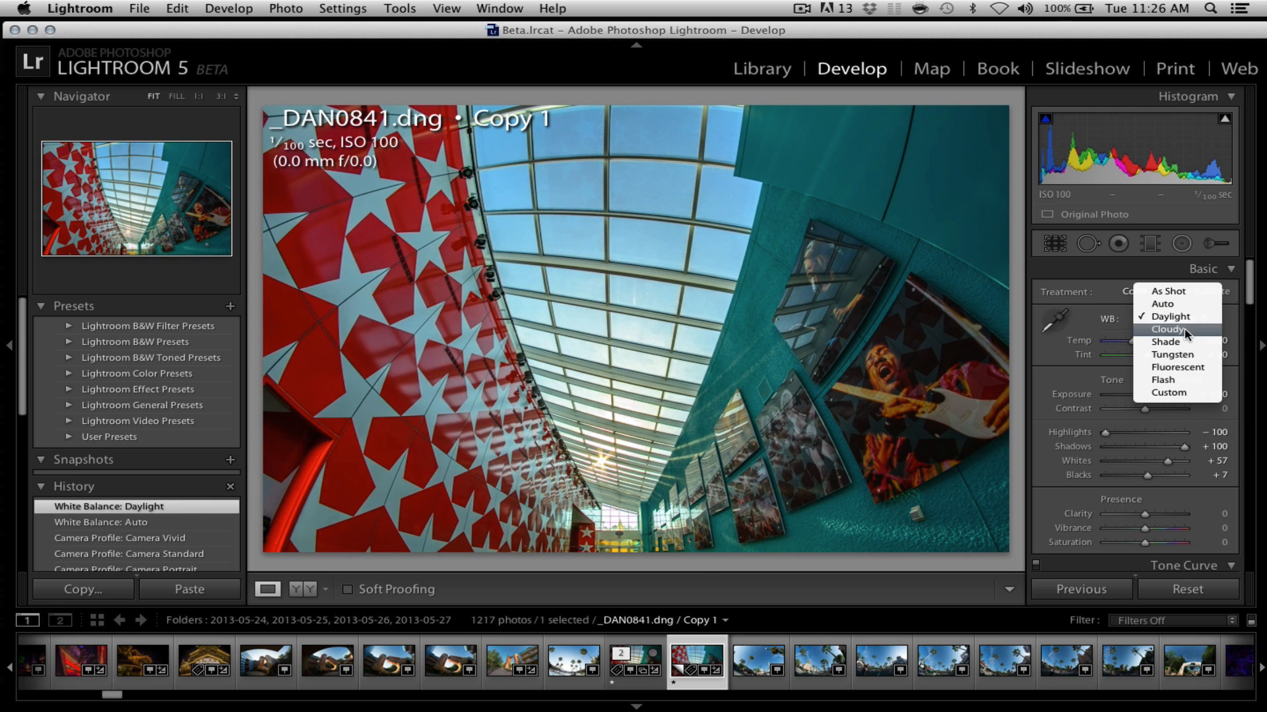
pyautogui.click(1186, 325)
pyautogui.click(1186, 328)
pyautogui.click(1185, 322)
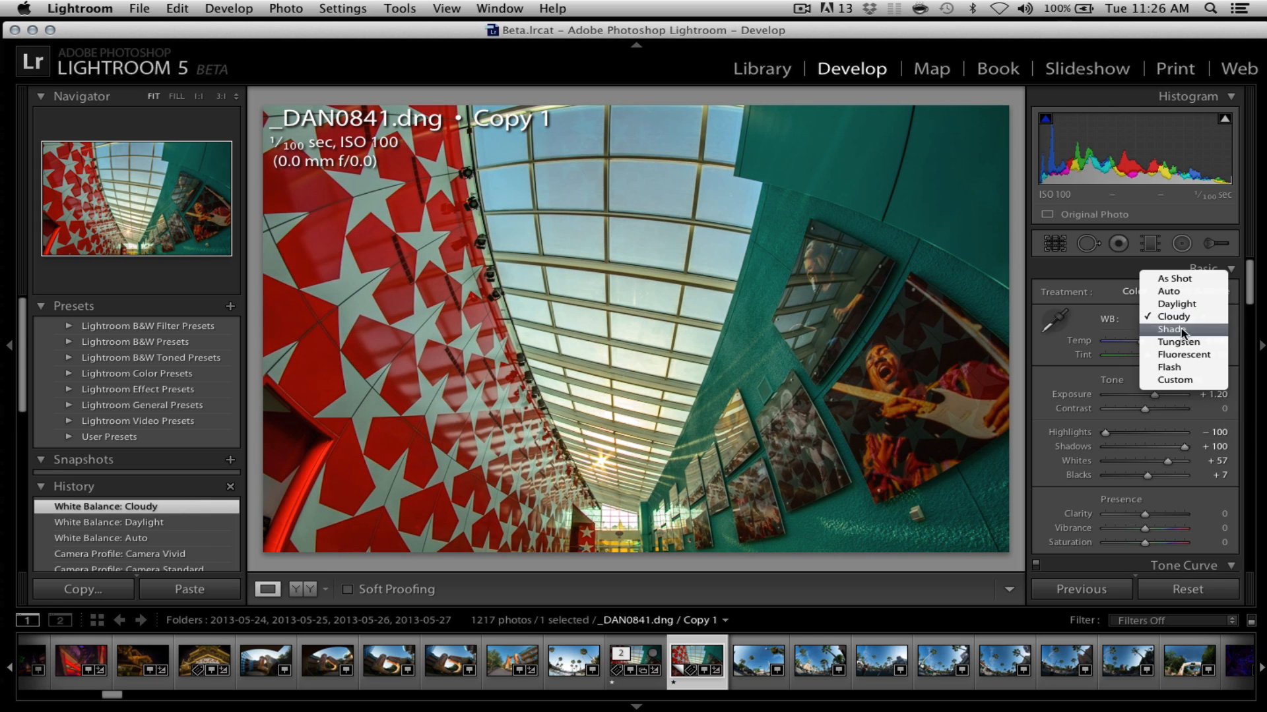
pyautogui.click(1181, 380)
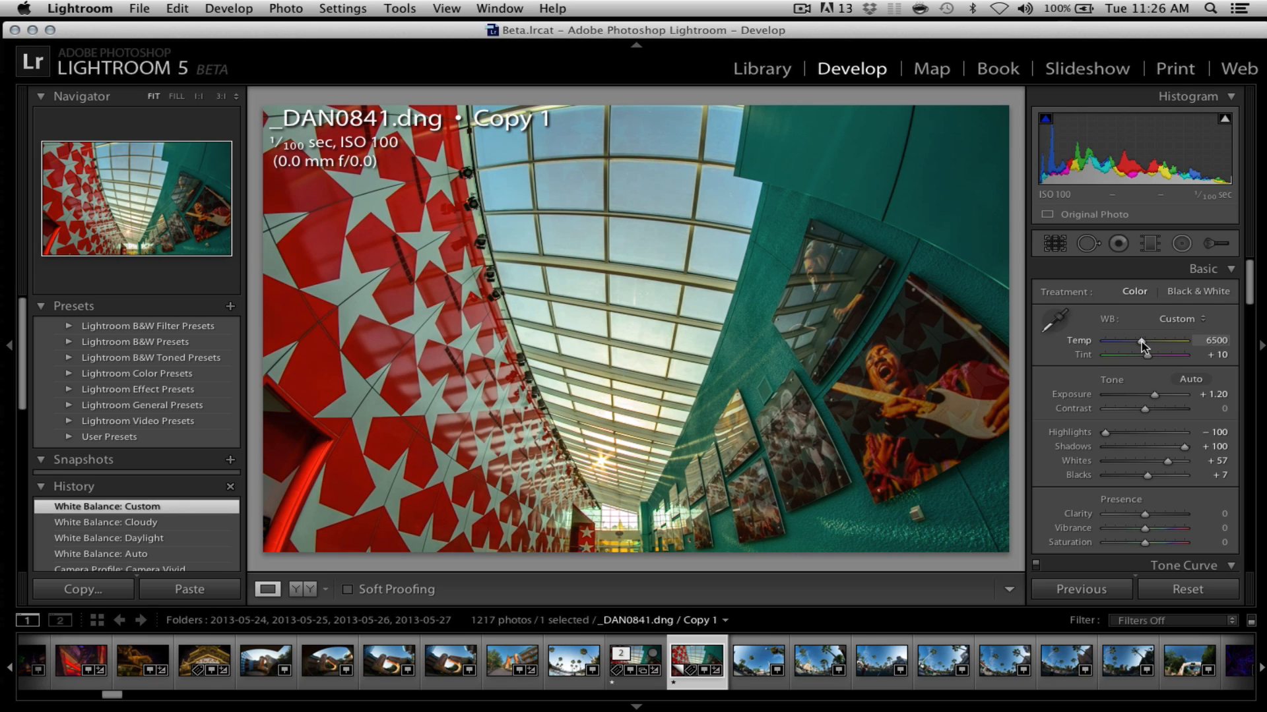
# Try a Temp of 6721 and a white balance sample from the guitar in the wall picture, ending with Temp at 6682
pyautogui.moveTo(1142, 342); pyautogui.dragTo(1145, 343)
pyautogui.click(1065, 323)
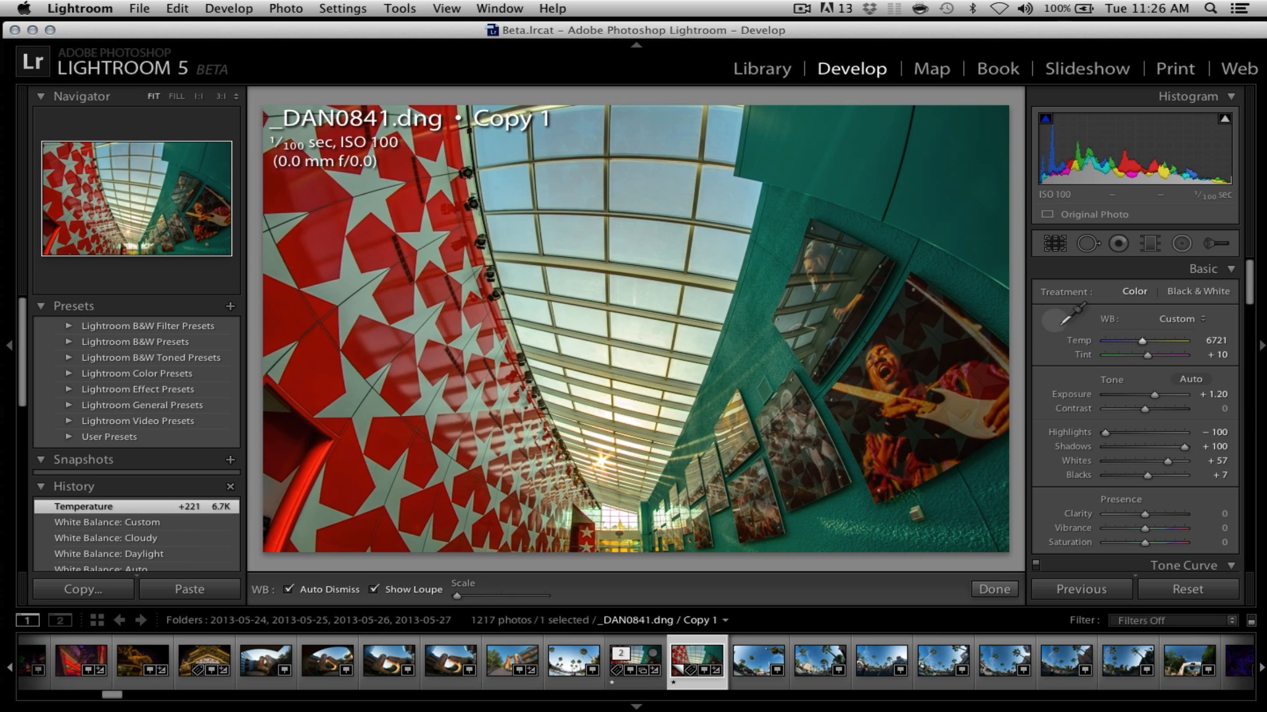
pyautogui.click(950, 398)
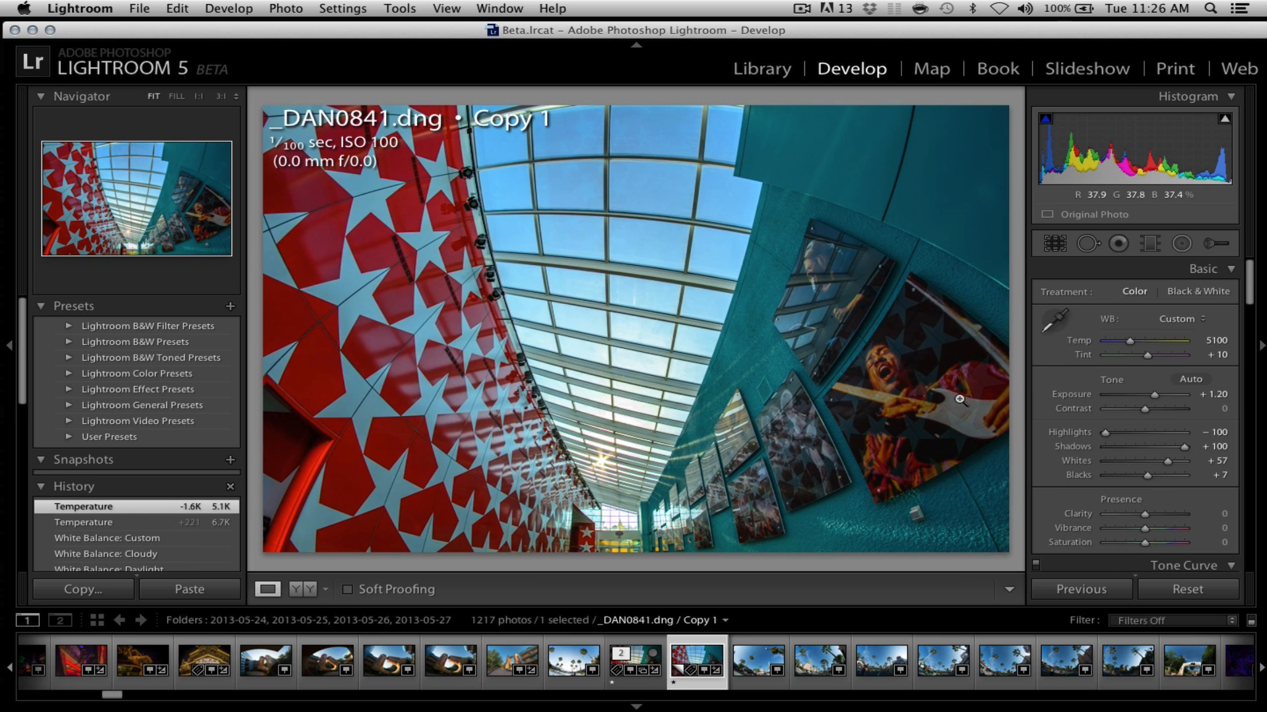
pyautogui.moveTo(1130, 342); pyautogui.dragTo(1143, 350)
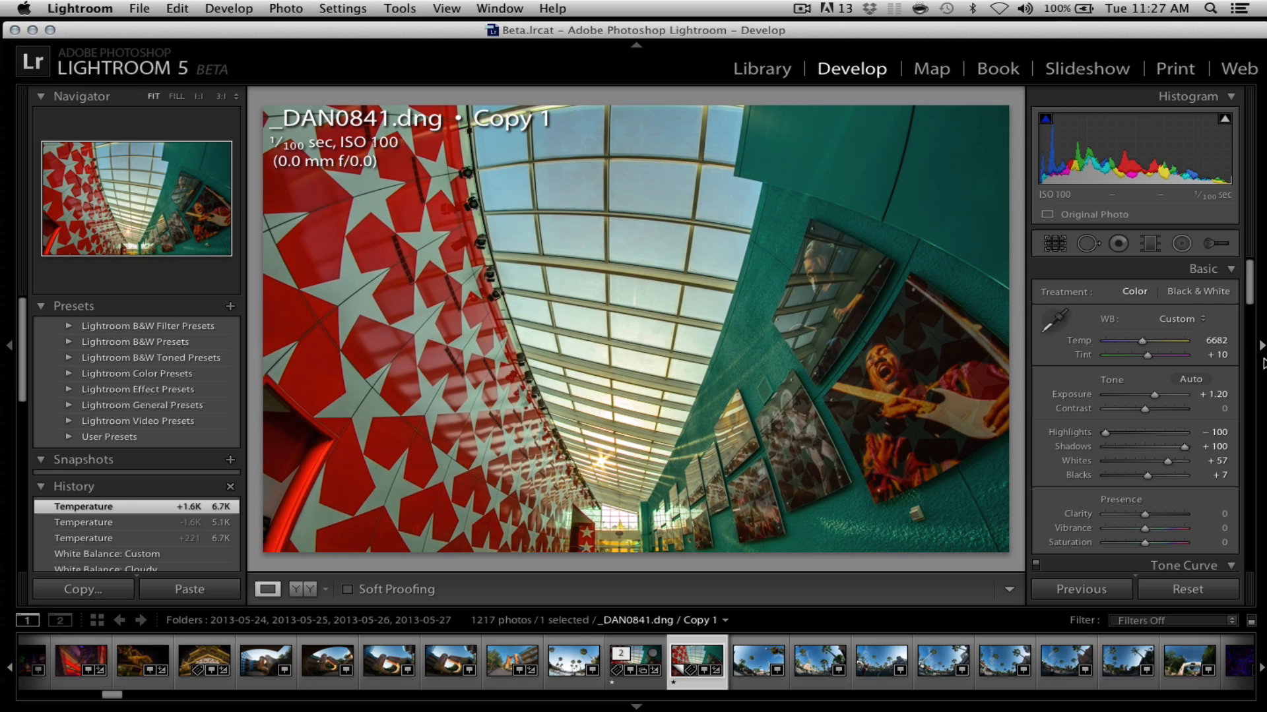
# Set the _DAN0841.dng copy's Clarity to +40 and Vibrance to +53
pyautogui.scroll(-5, 1249, 297)
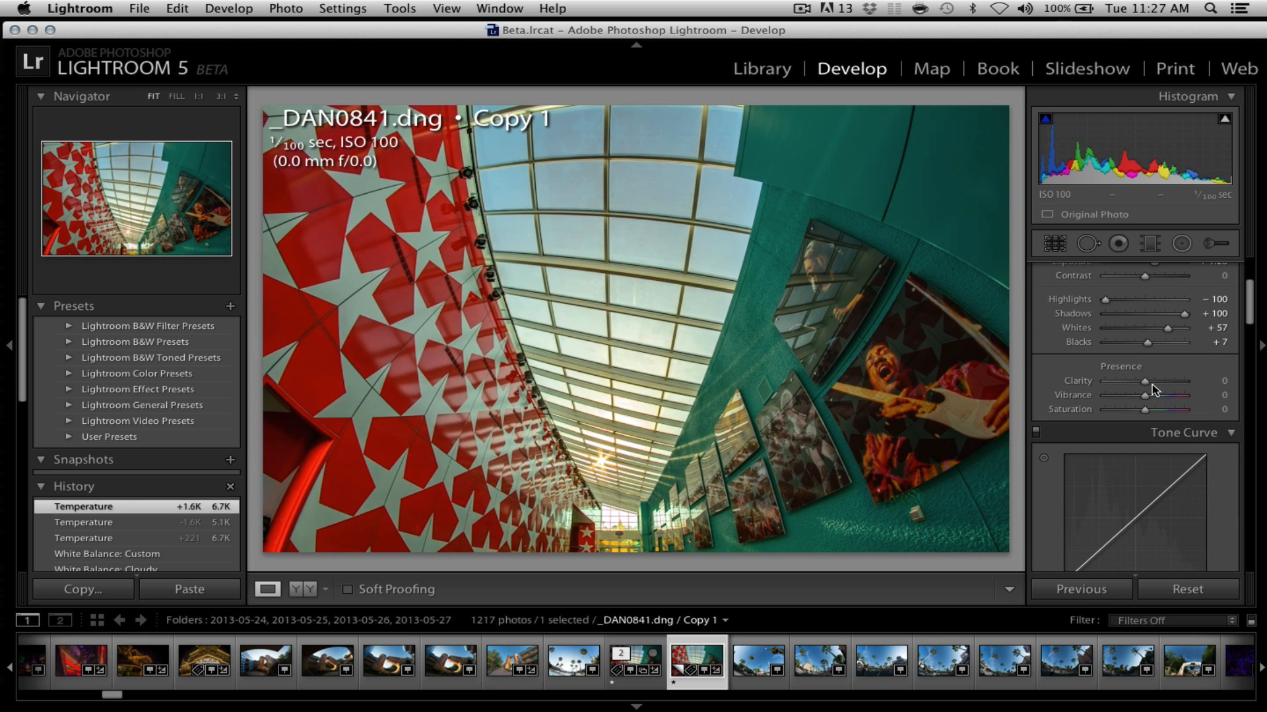
pyautogui.moveTo(1145, 382); pyautogui.dragTo(1159, 382)
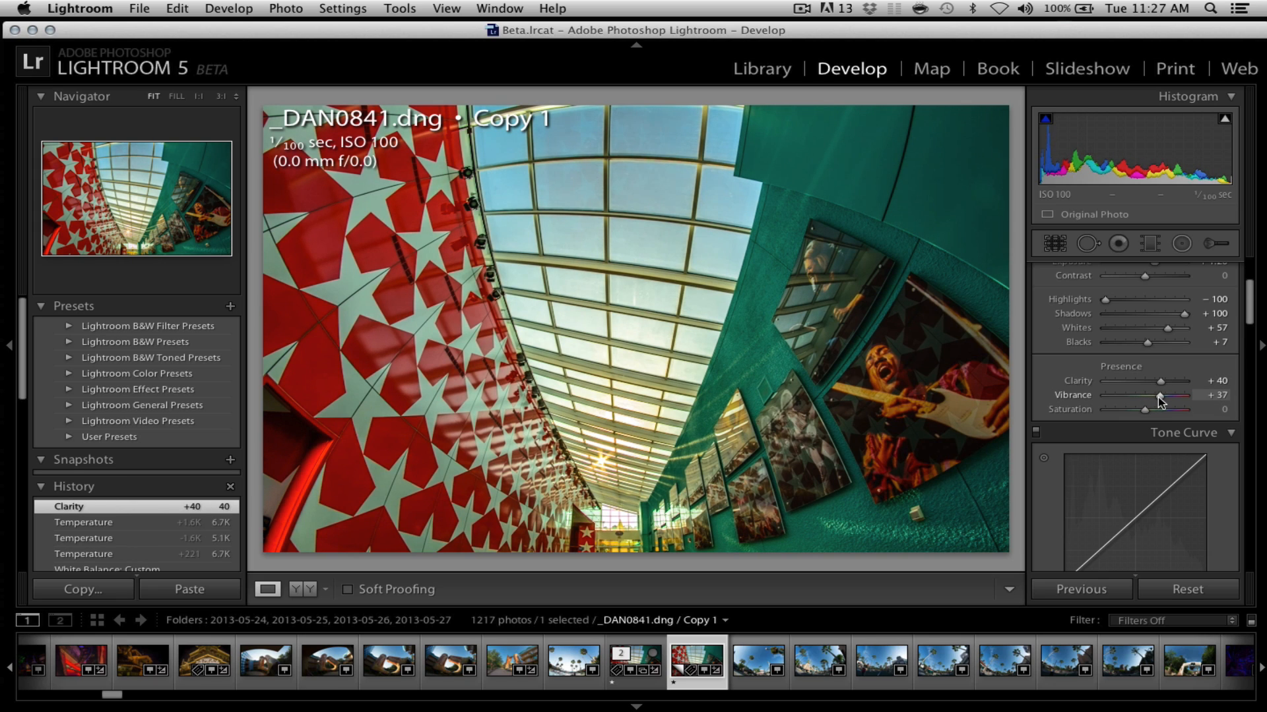
pyautogui.moveTo(1154, 397); pyautogui.dragTo(1166, 397)
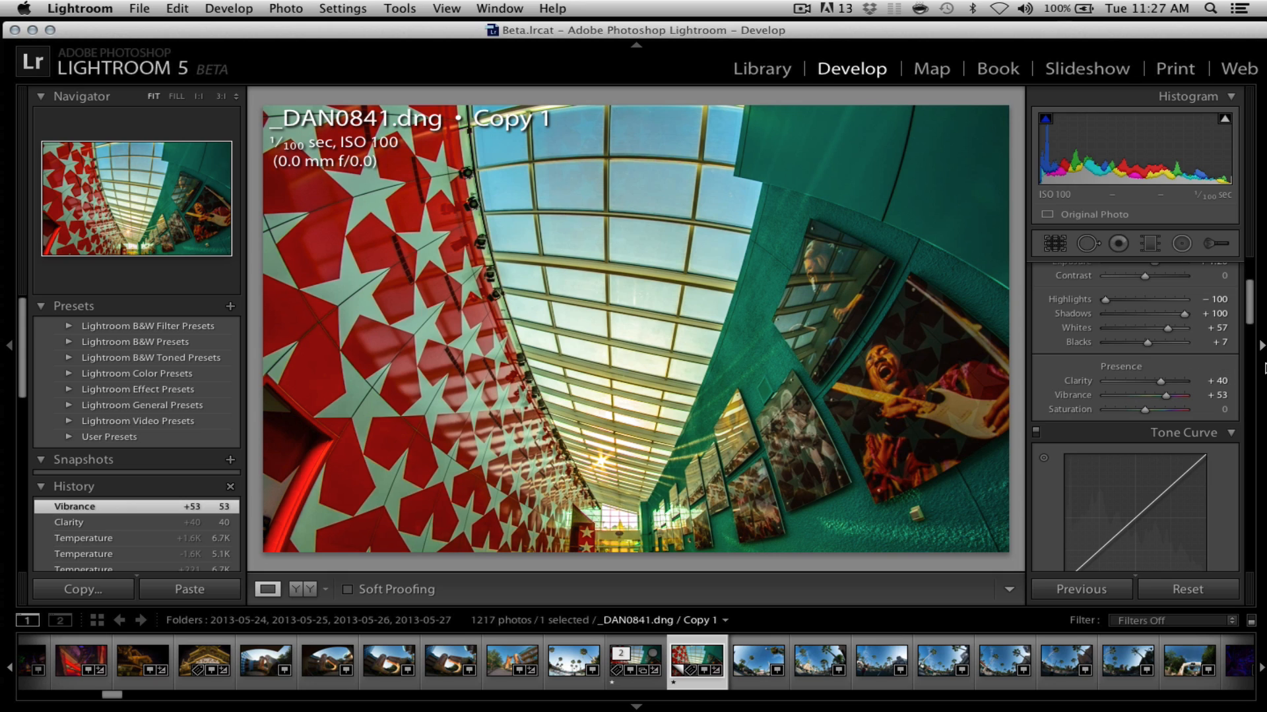
# Set the _DAN0841.dng copy's sharpening to Amount 48, Radius 1.3, Detail 27 and Masking 16
pyautogui.moveTo(1250, 316); pyautogui.dragTo(1243, 468)
pyautogui.moveTo(1126, 334)
pyautogui.mouseDown()
pyautogui.moveTo(1144, 334)
pyautogui.moveTo(1131, 333)
pyautogui.mouseUp()
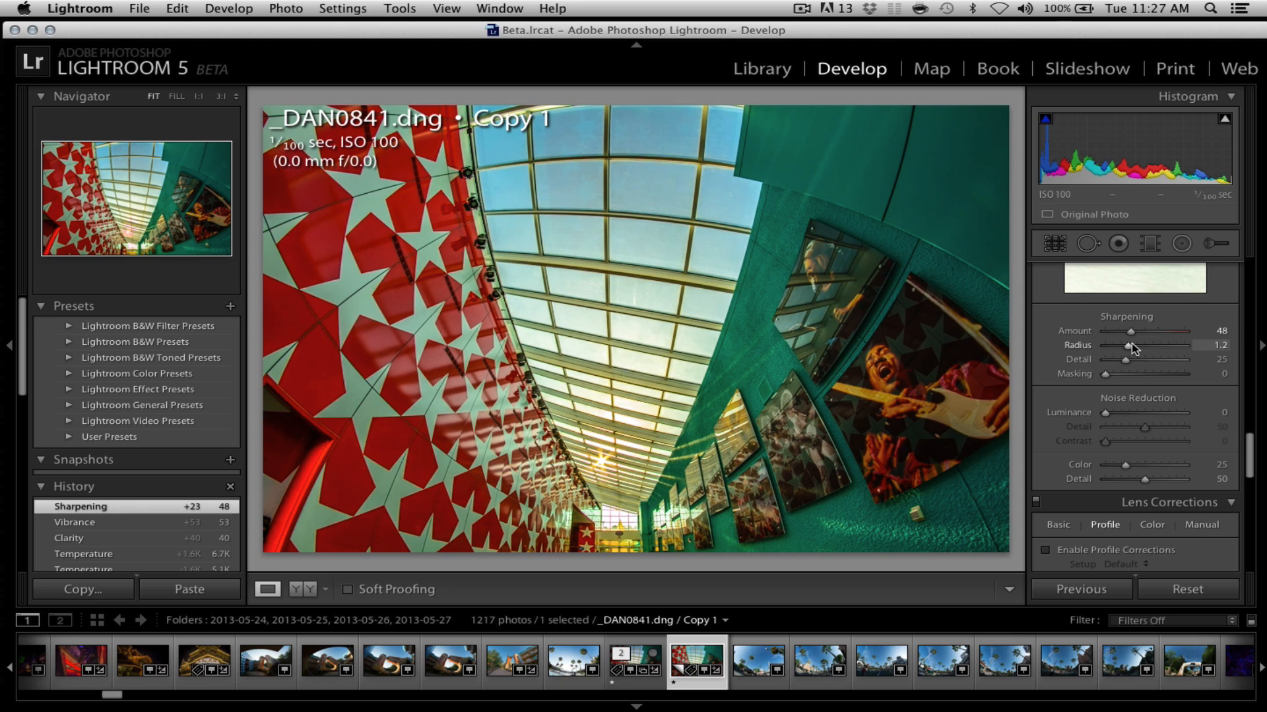
pyautogui.moveTo(1134, 346); pyautogui.dragTo(1127, 381)
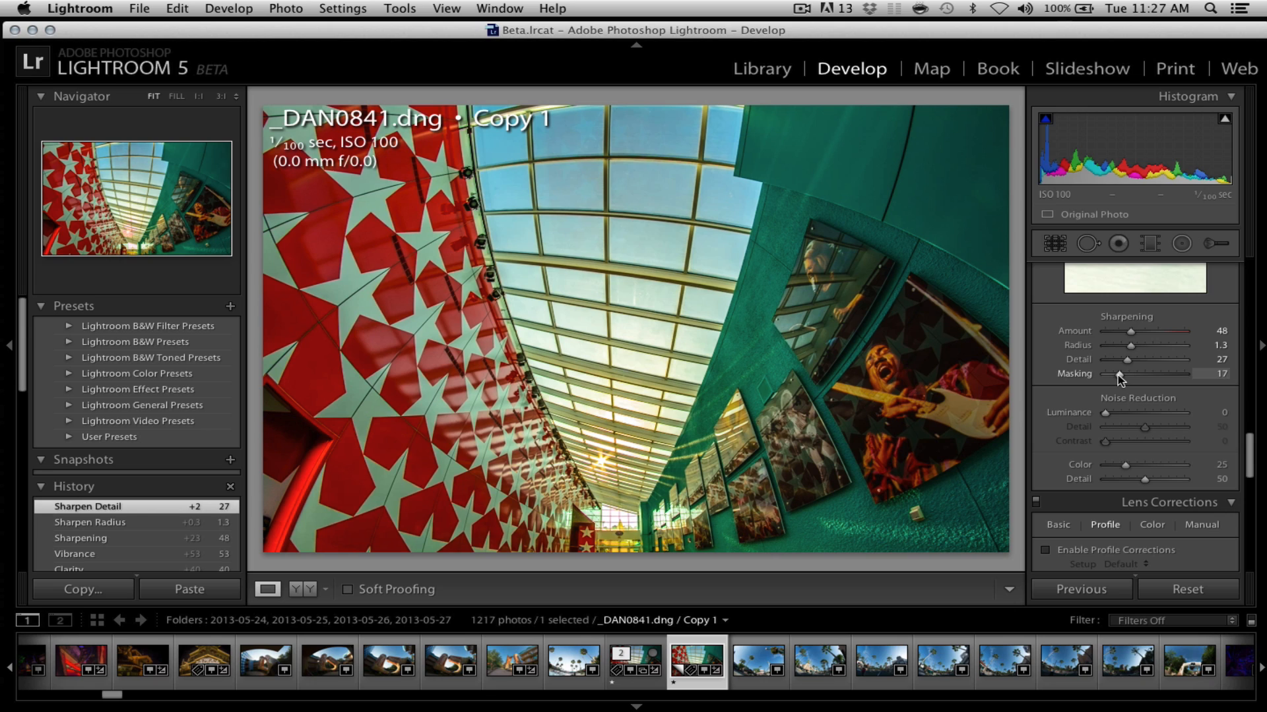
pyautogui.moveTo(1119, 377); pyautogui.dragTo(1118, 377)
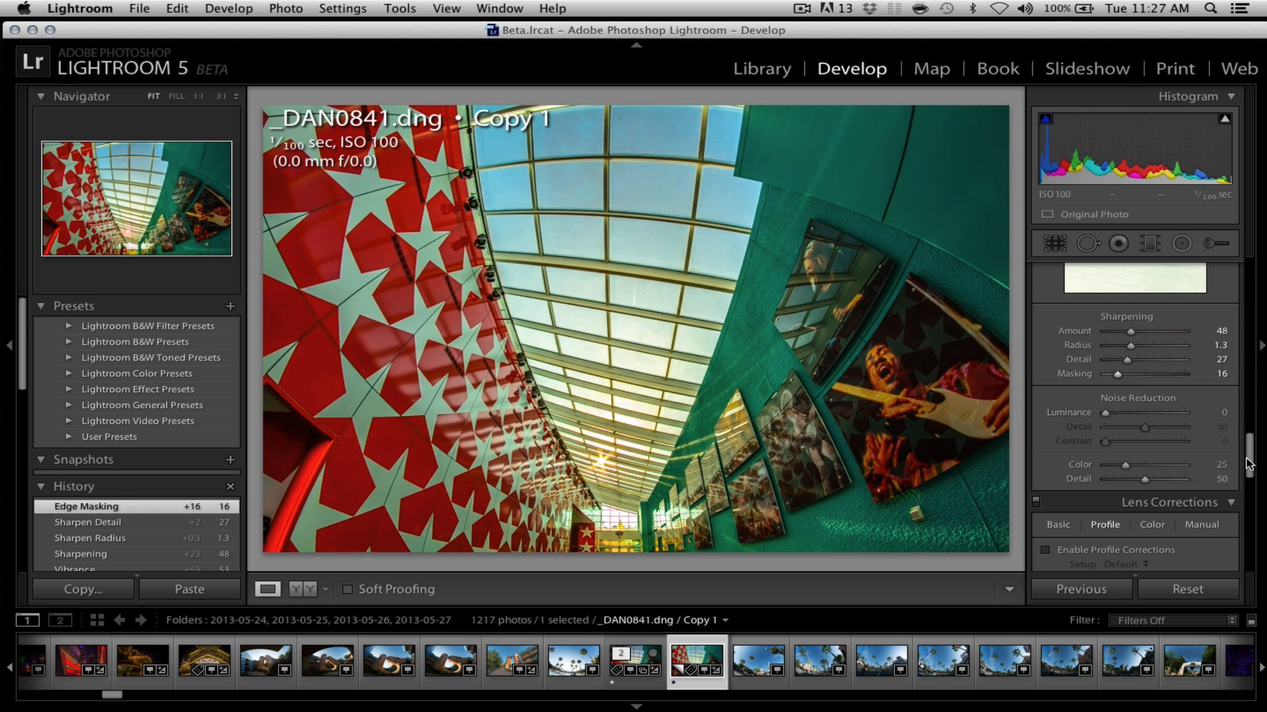
# Add a Highlight Priority post-crop vignette with Amount -15 to the _DAN0841.dng copy
pyautogui.moveTo(1247, 463); pyautogui.dragTo(1246, 522)
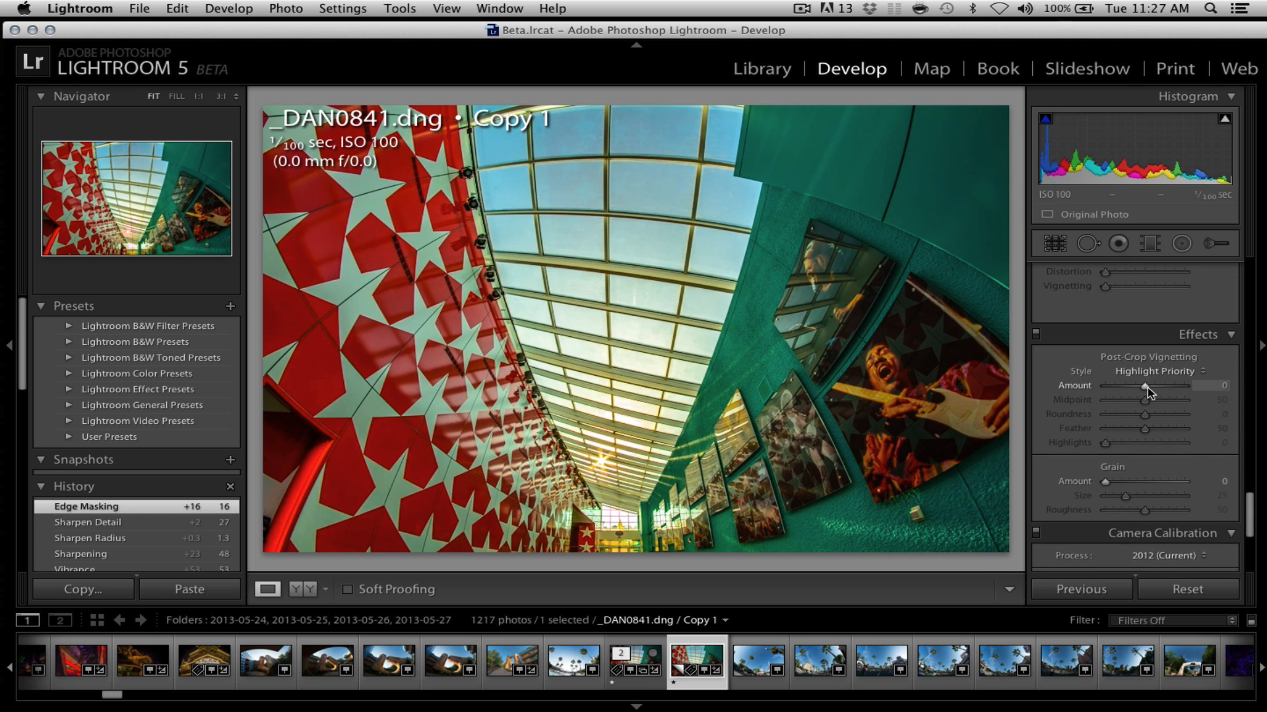
pyautogui.moveTo(1146, 386)
pyautogui.mouseDown()
pyautogui.moveTo(1130, 386)
pyautogui.moveTo(1140, 385)
pyautogui.mouseUp()
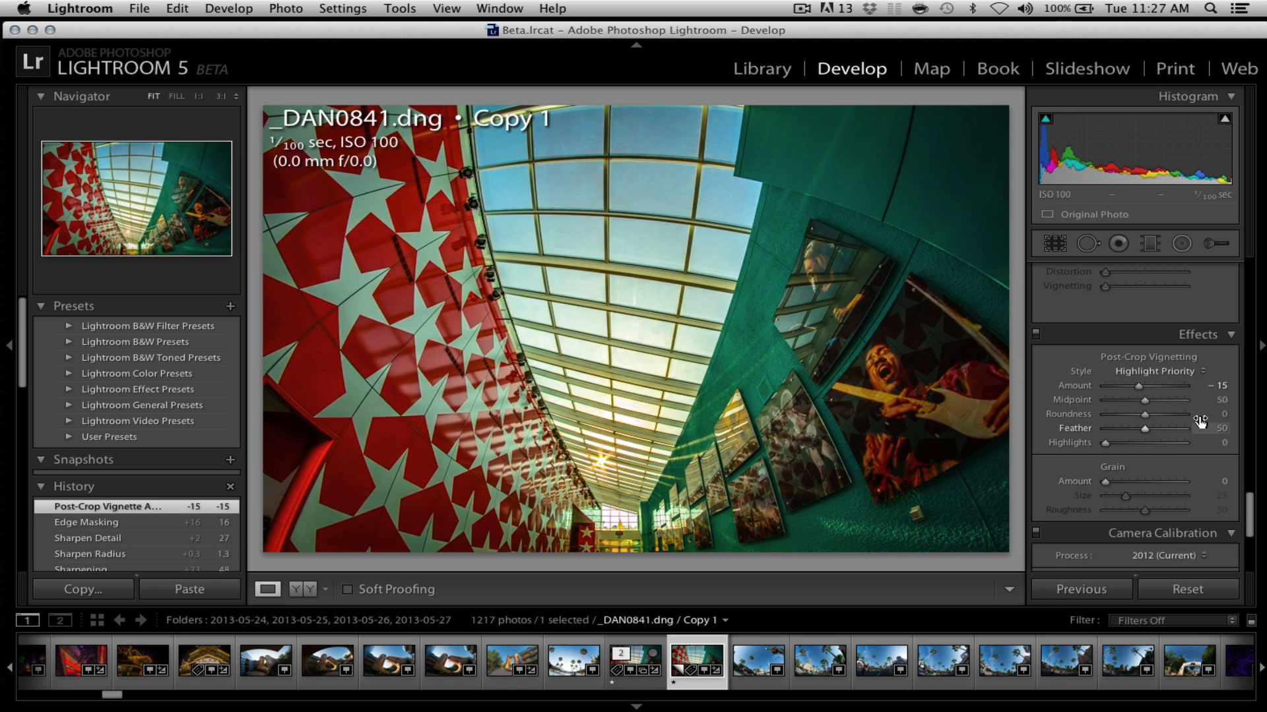
# Enable lens profile corrections for the _DAN0822.dng copy, keeping the Default setup
pyautogui.click(653, 647)
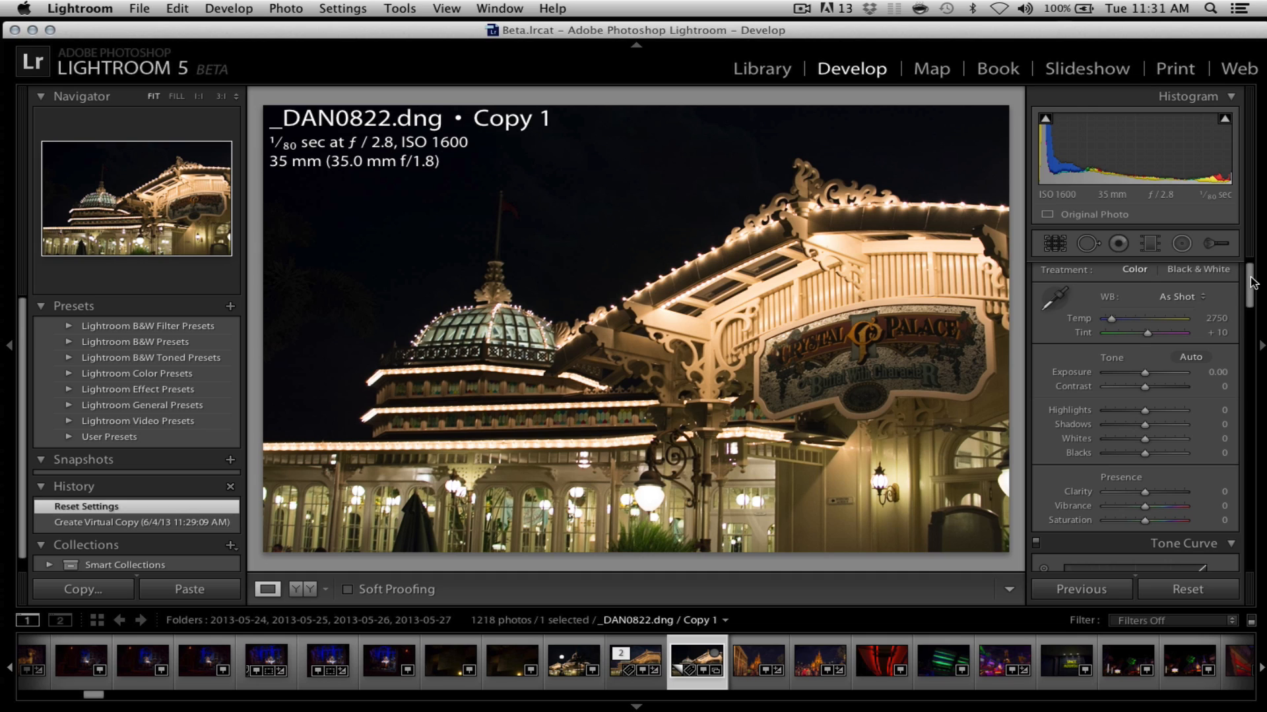
pyautogui.moveTo(1252, 282); pyautogui.dragTo(1254, 274)
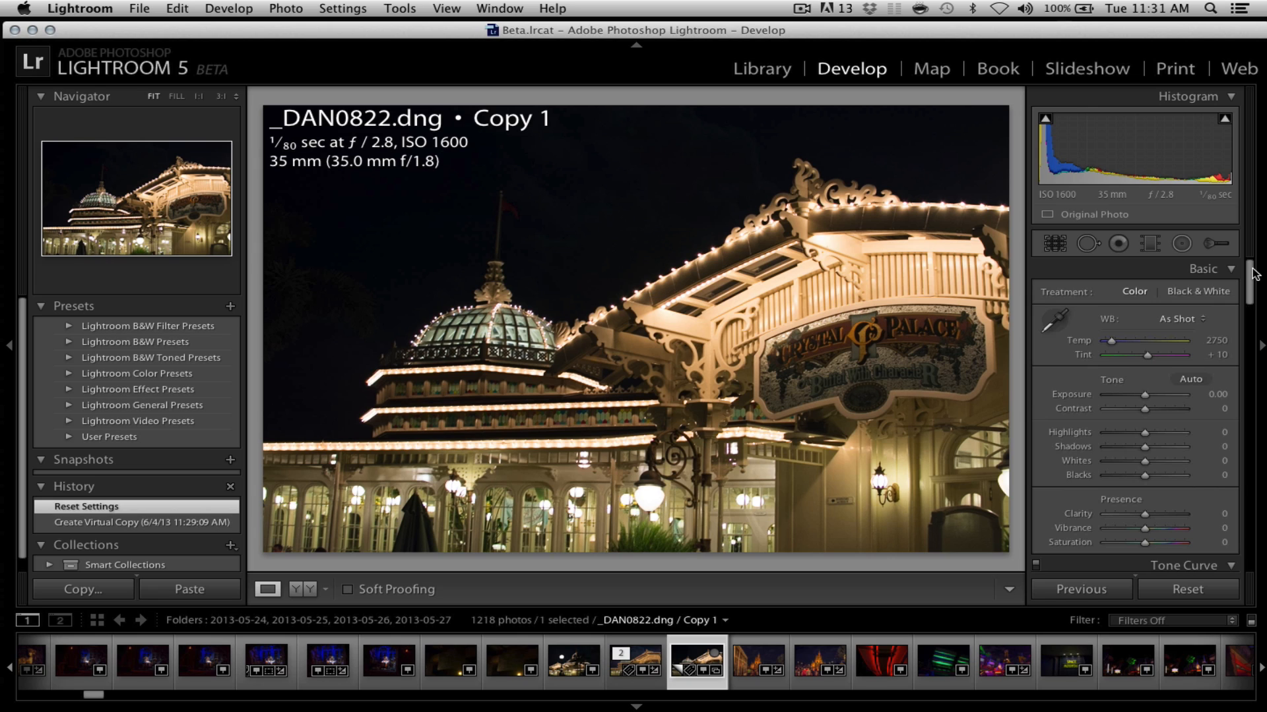
pyautogui.moveTo(1254, 274); pyautogui.dragTo(1253, 487)
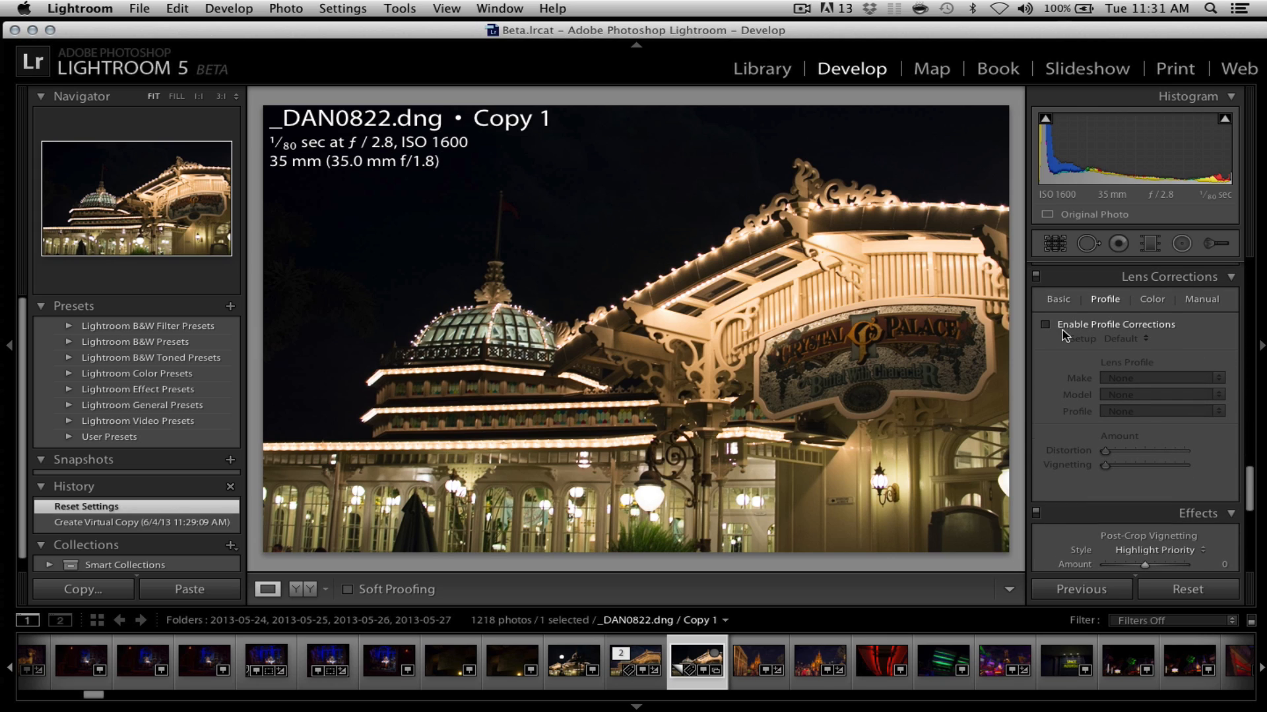
pyautogui.click(1046, 324)
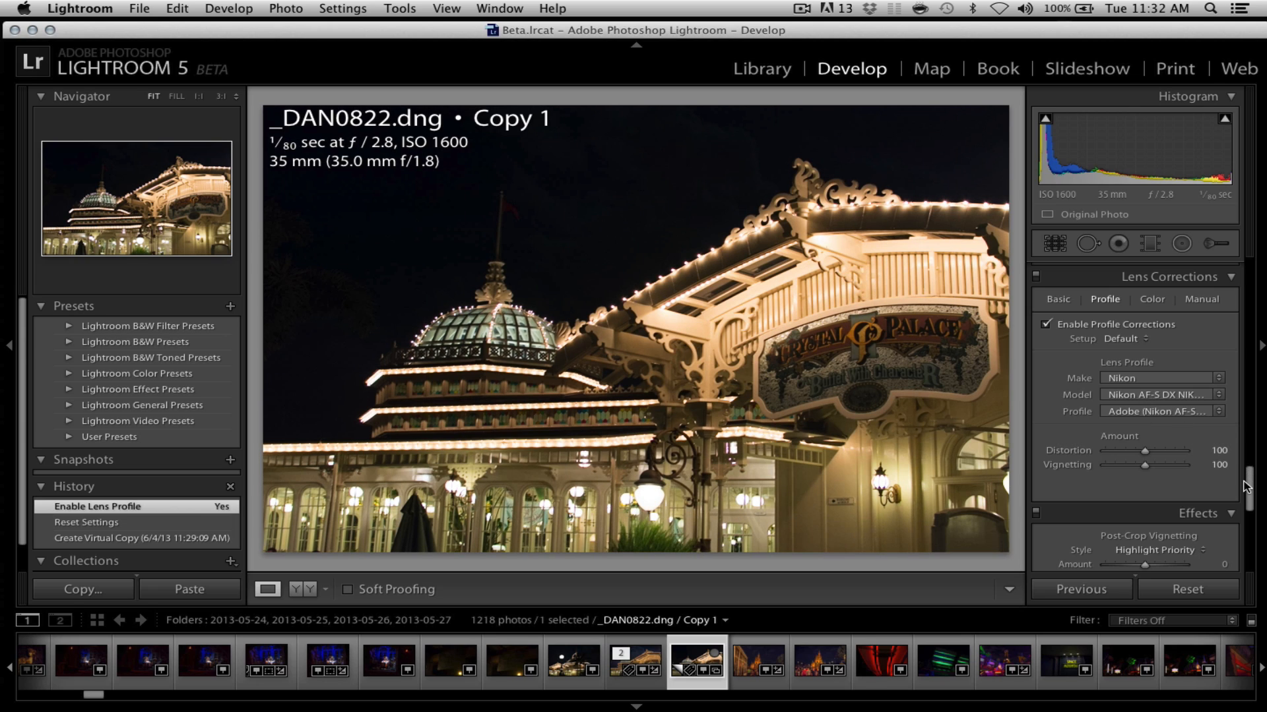
pyautogui.click(1134, 339)
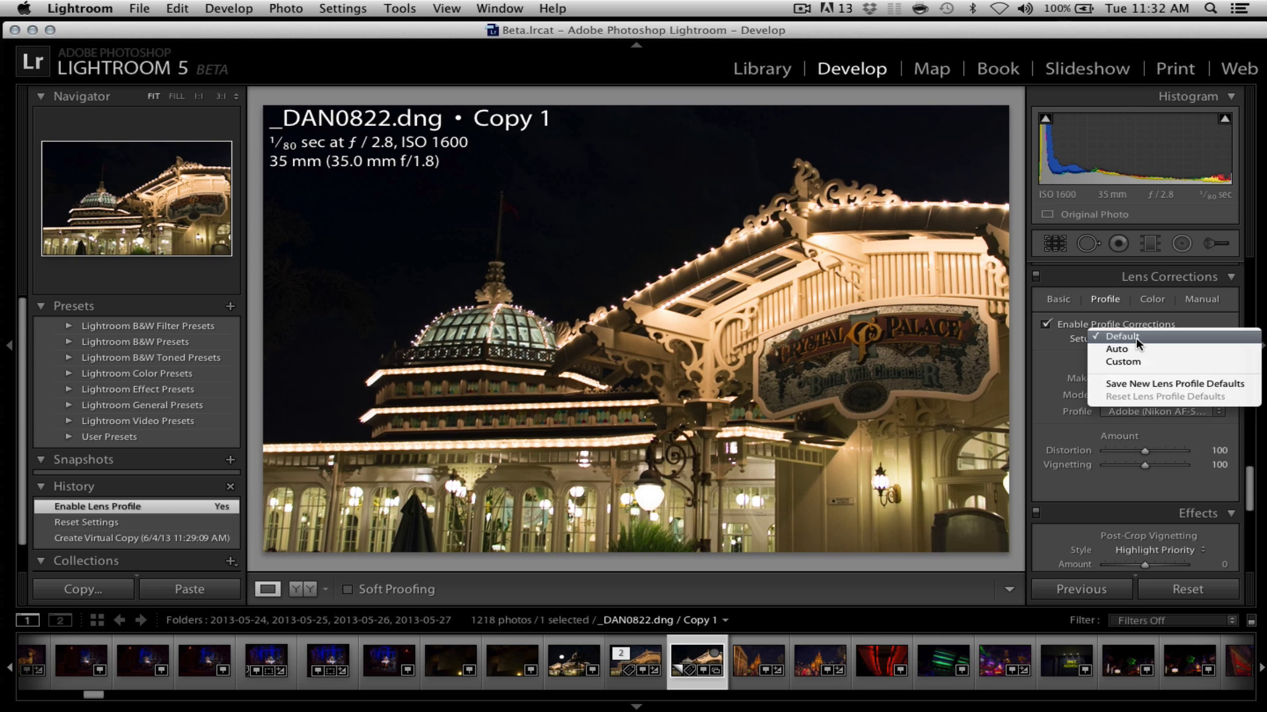
pyautogui.click(1069, 366)
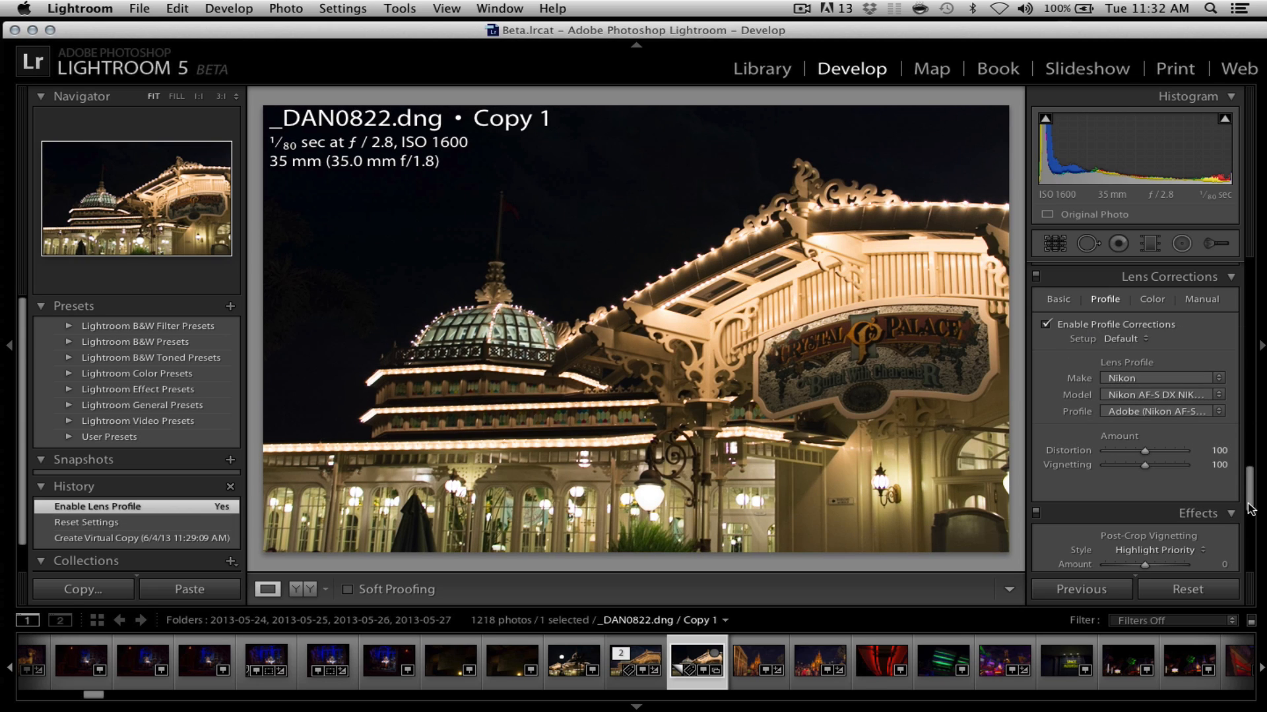
# Set the _DAN0822.dng copy's Highlights to -100, Shadows to +100 and Whites to +53, checking clipping for the Whites
pyautogui.moveTo(1249, 508); pyautogui.dragTo(1247, 294)
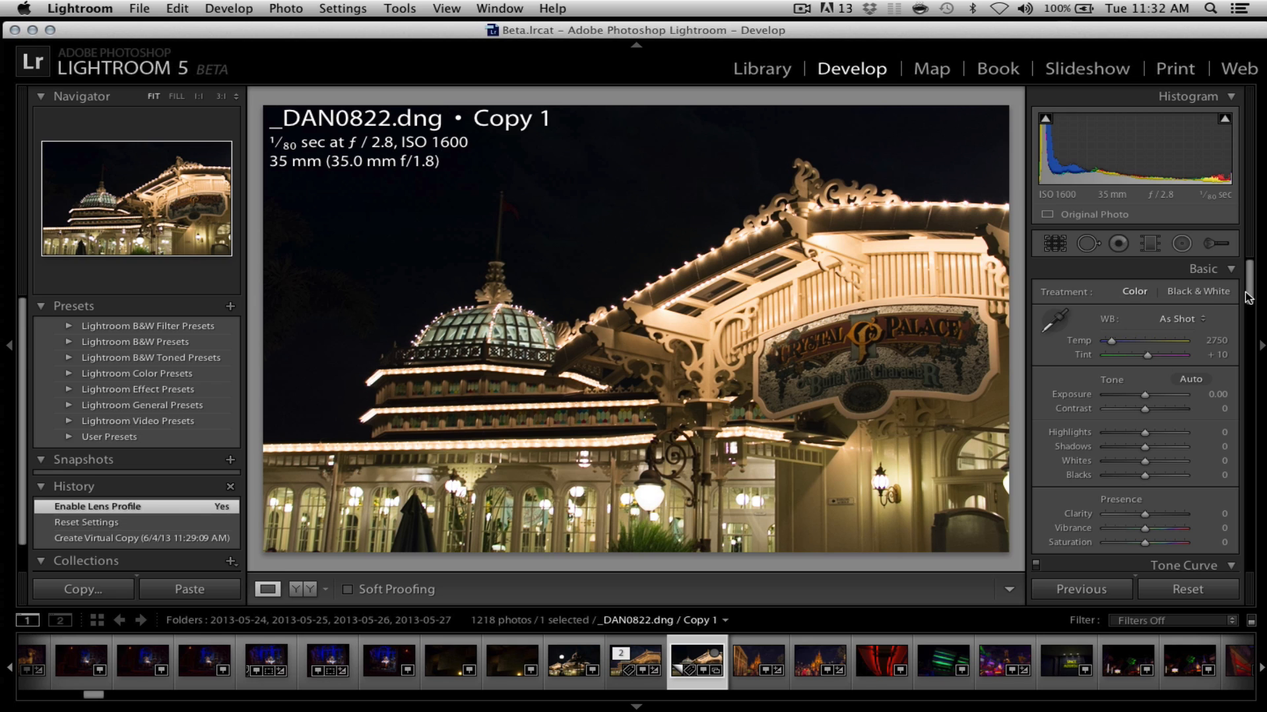
pyautogui.moveTo(1146, 433); pyautogui.dragTo(1065, 435)
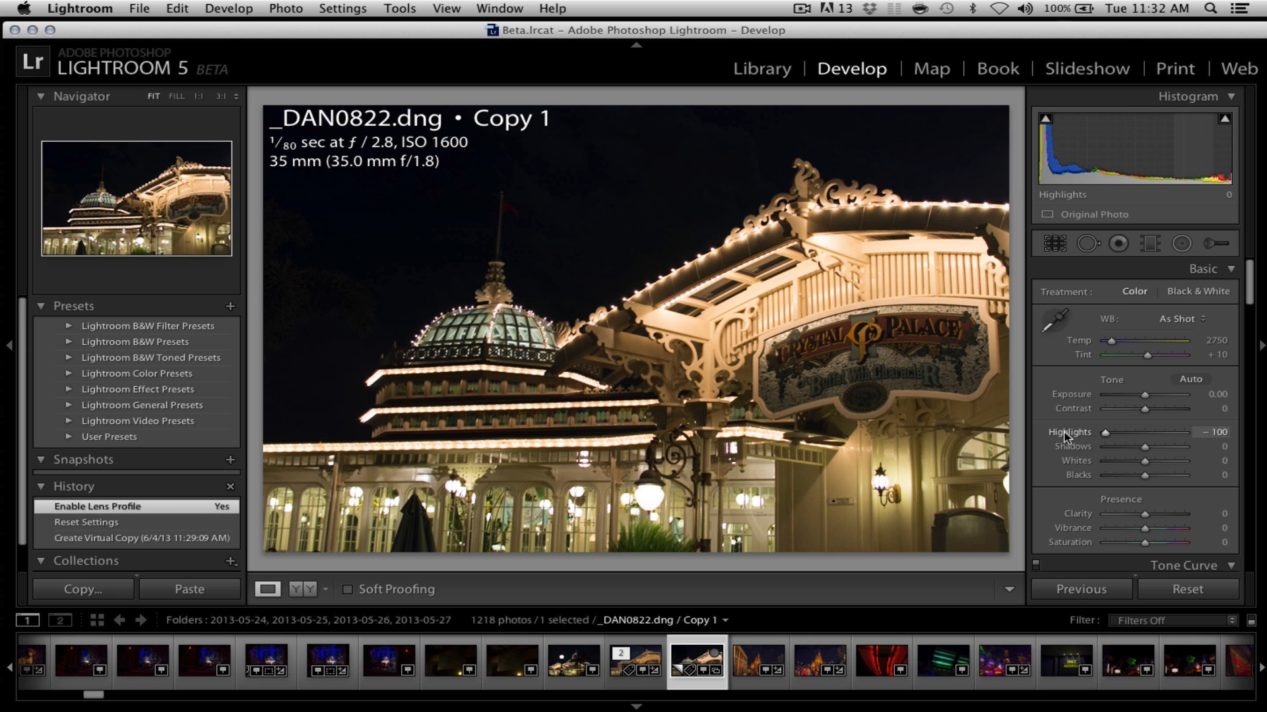
pyautogui.moveTo(1148, 447); pyautogui.dragTo(1214, 449)
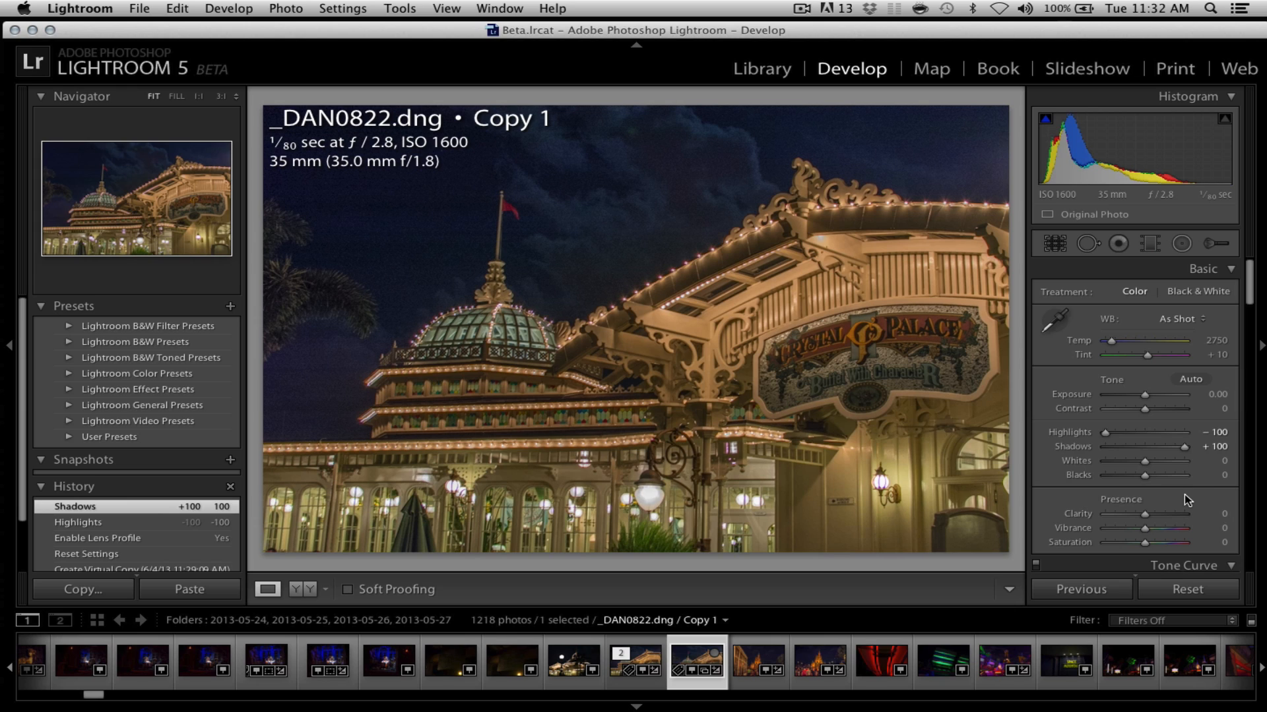
pyautogui.press('alt')
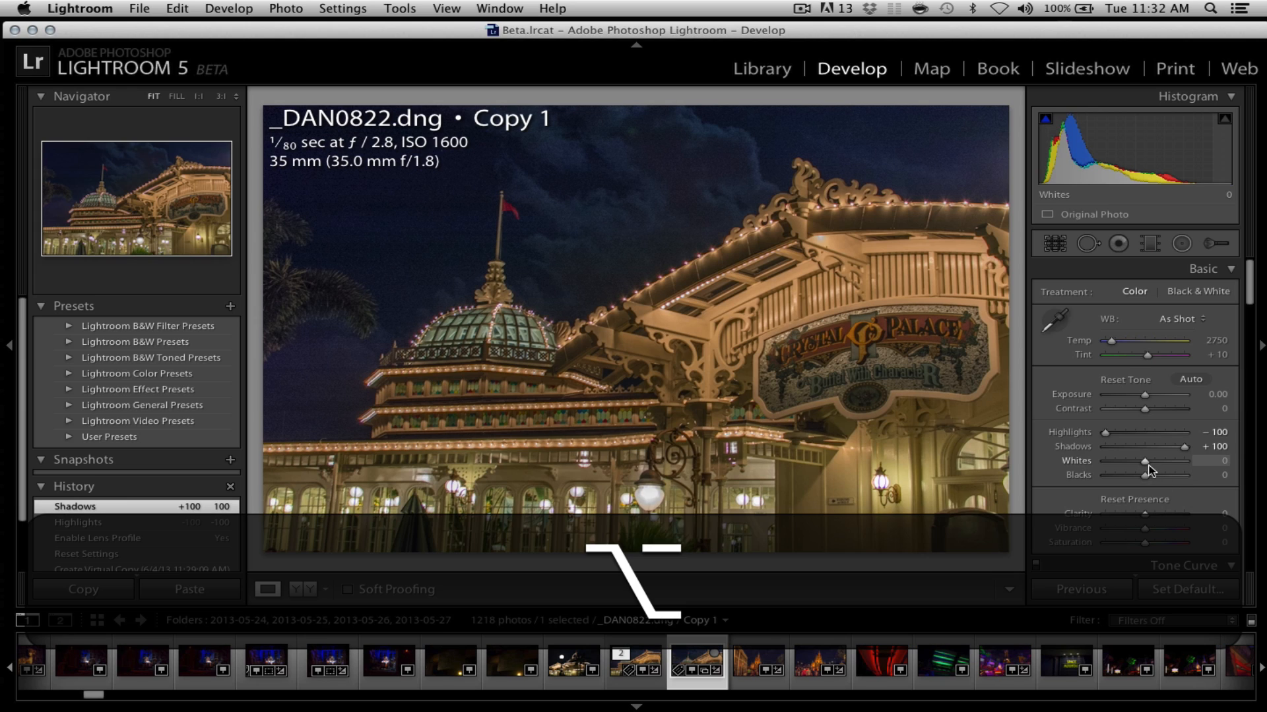
pyautogui.moveTo(1144, 461); pyautogui.dragTo(1161, 460)
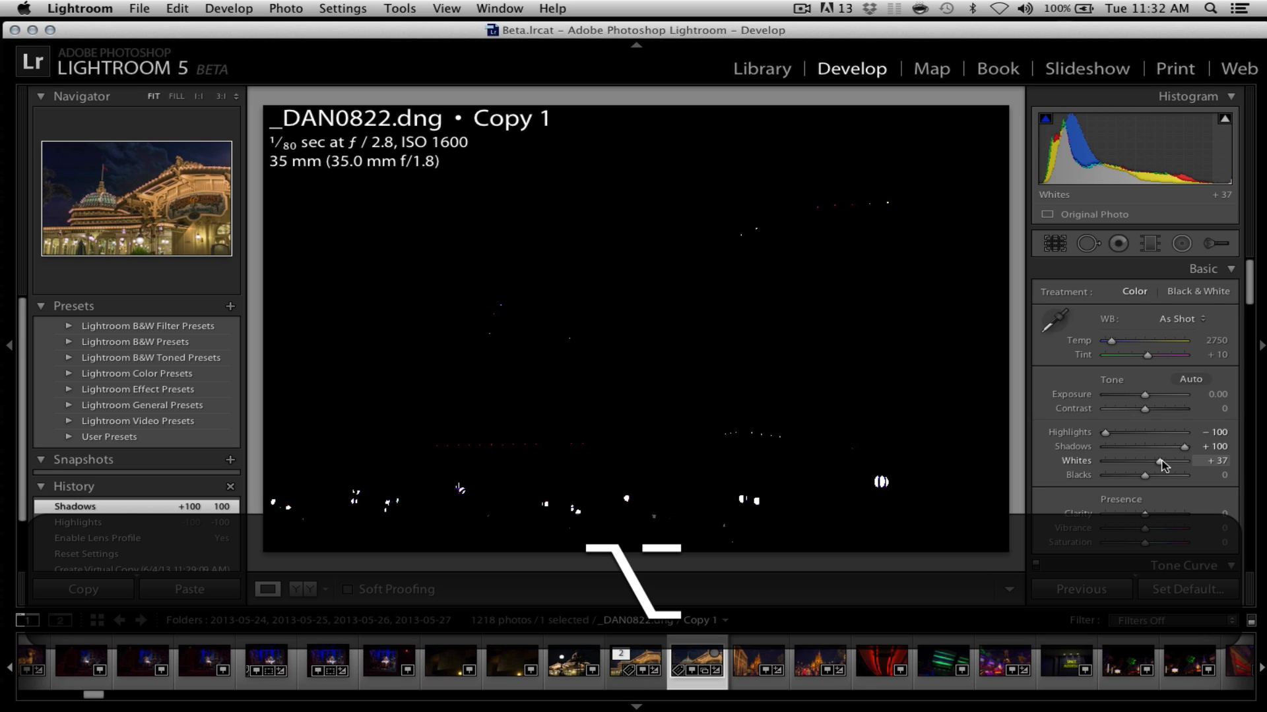
pyautogui.moveTo(1163, 461); pyautogui.dragTo(1167, 461)
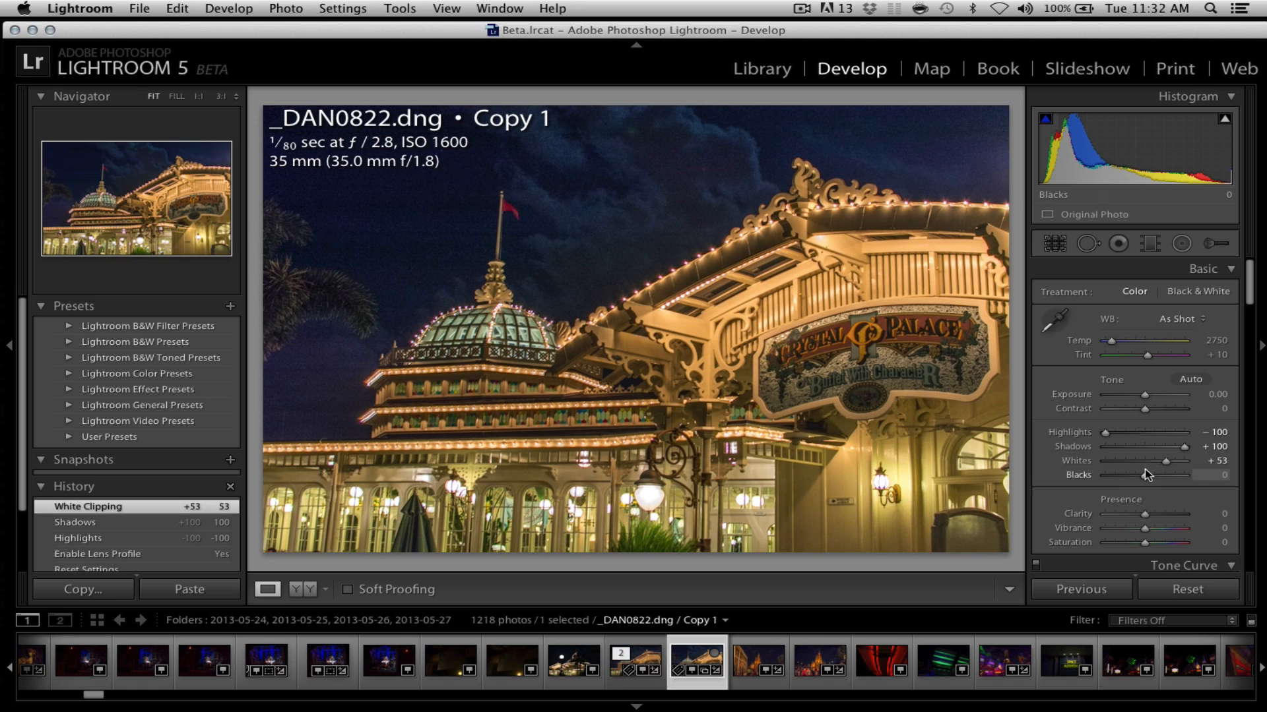
# Set the _DAN0822.dng copy's Blacks to -10 with a clipping check, Exposure to -0.15 and Contrast to -36
pyautogui.press('alt')
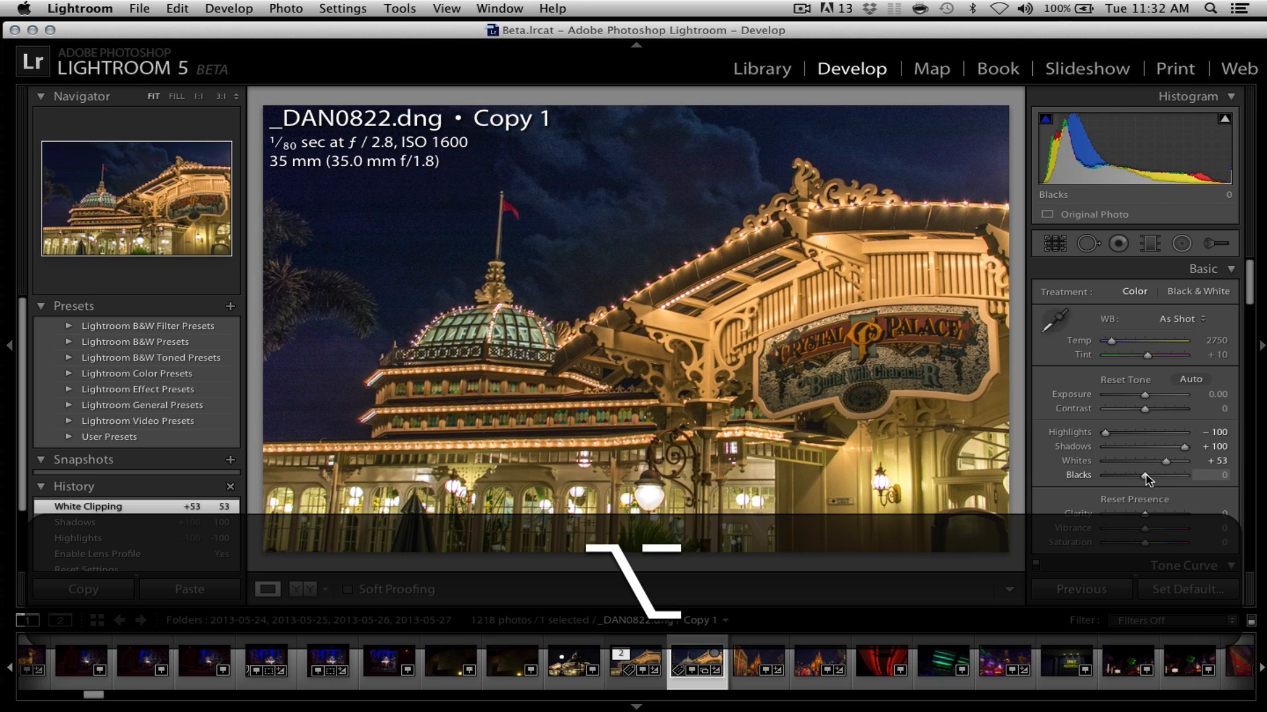
pyautogui.moveTo(1147, 479); pyautogui.dragTo(1144, 479)
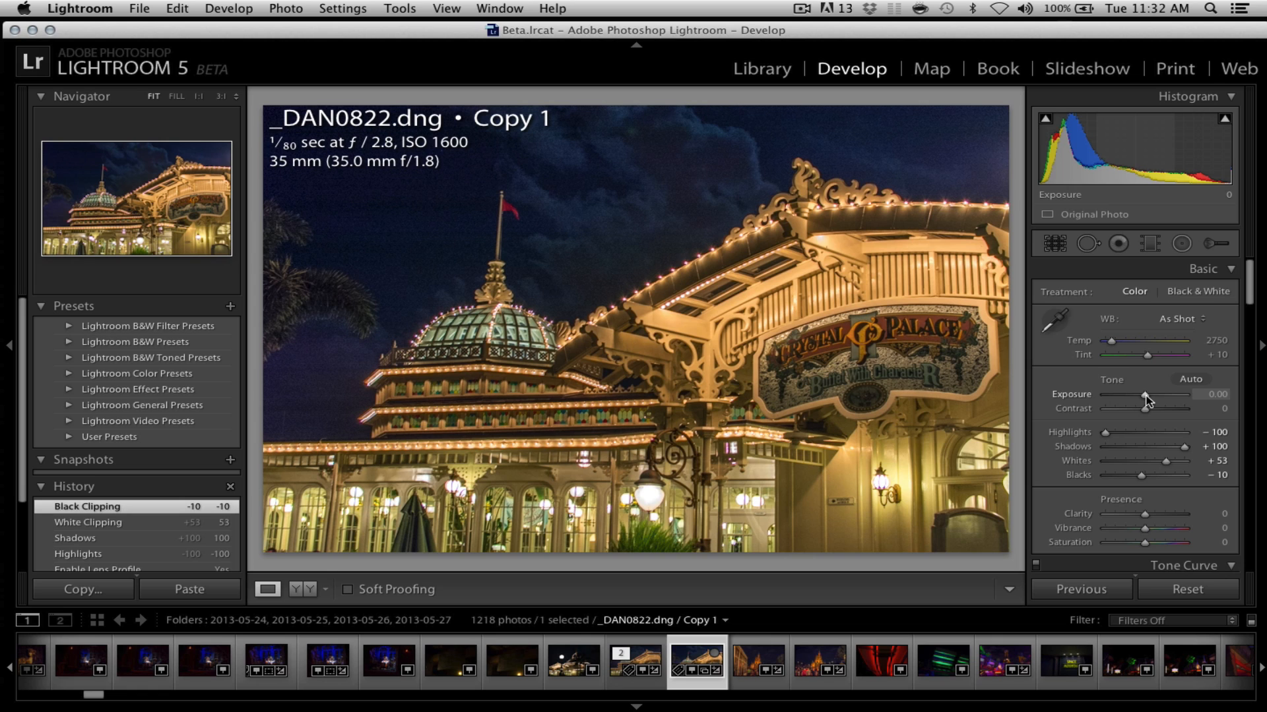
pyautogui.moveTo(1148, 400); pyautogui.dragTo(1143, 400)
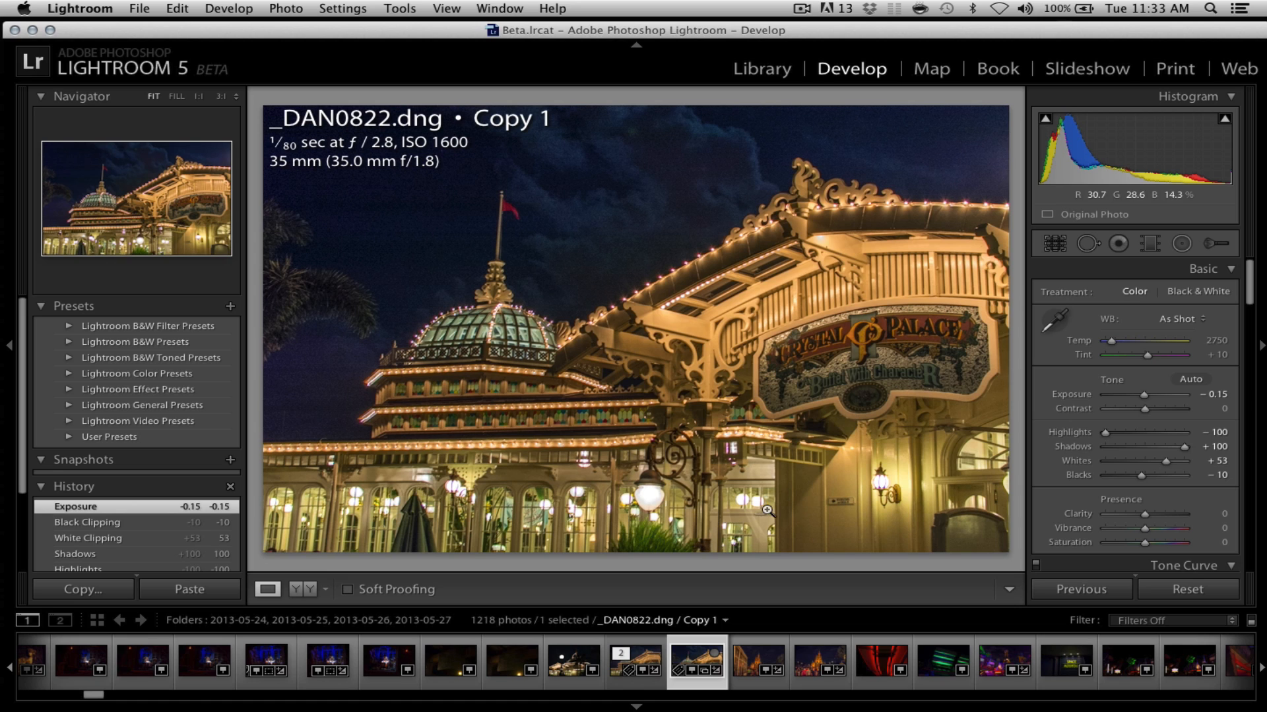
pyautogui.moveTo(1141, 409); pyautogui.dragTo(1131, 410)
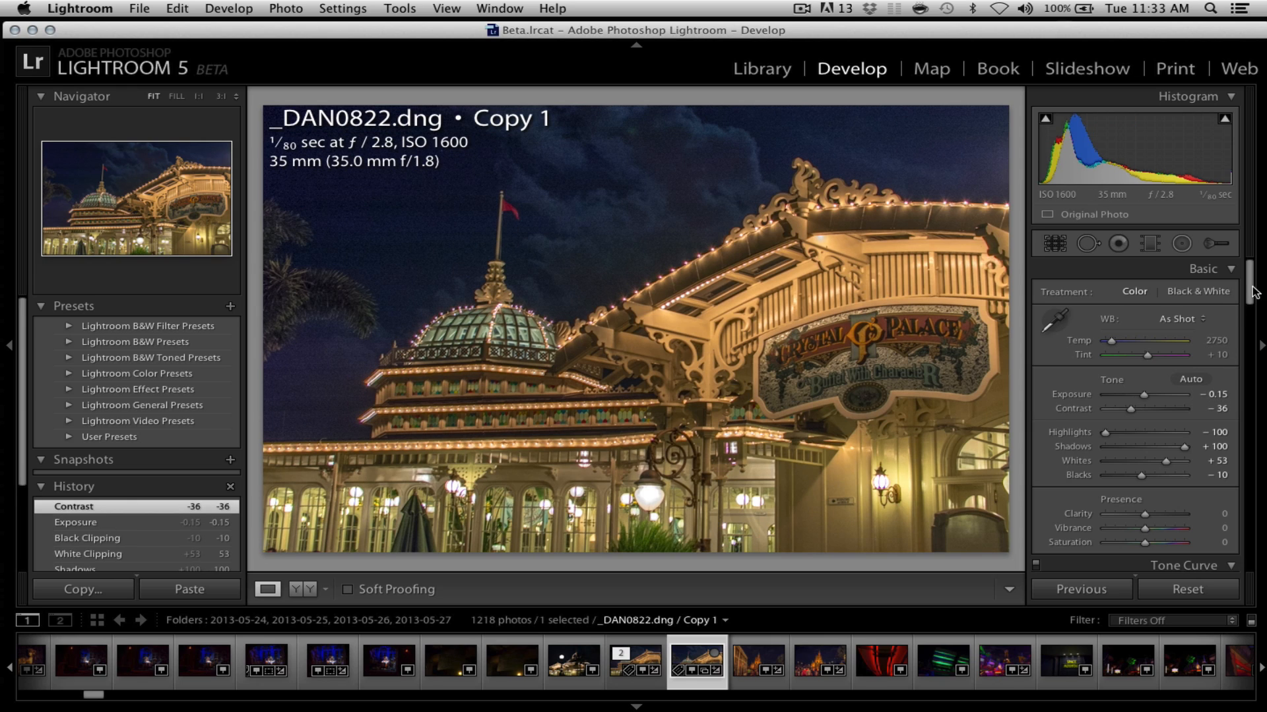
# Set the _DAN0822.dng copy's Clarity to +47 and Vibrance to +26
pyautogui.moveTo(1253, 293); pyautogui.dragTo(1248, 312)
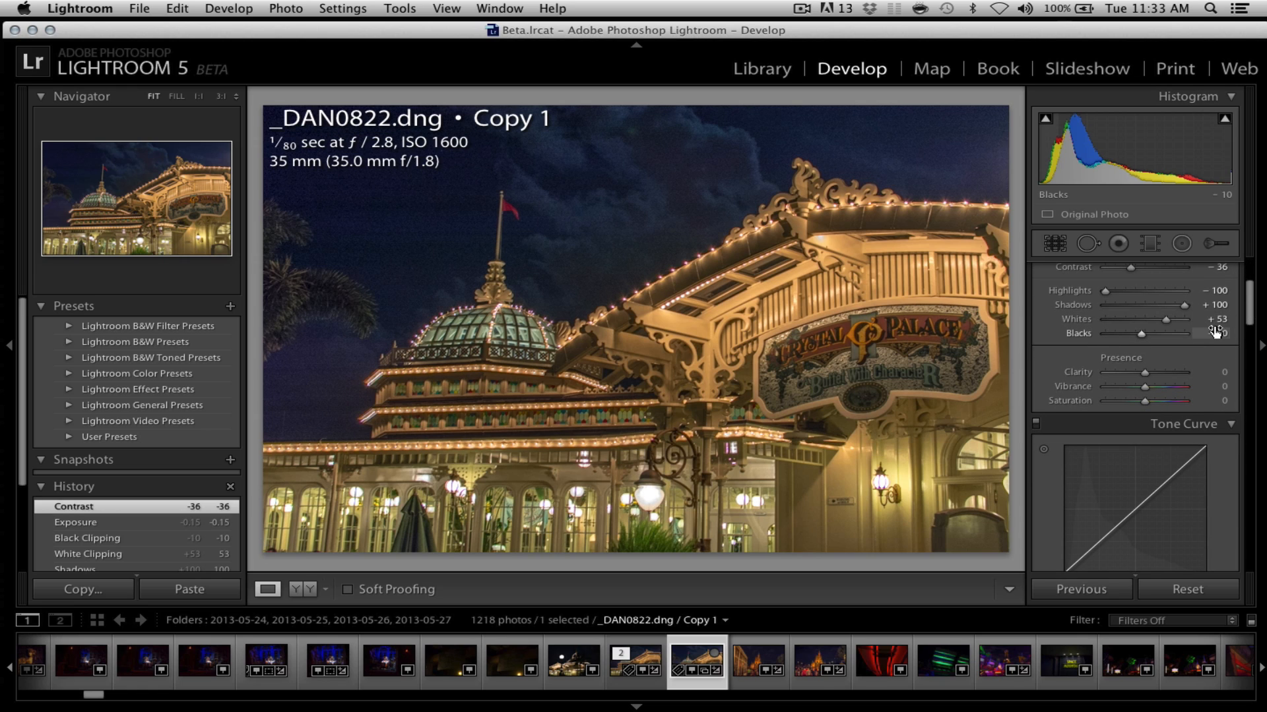
pyautogui.moveTo(1160, 370); pyautogui.dragTo(1169, 372)
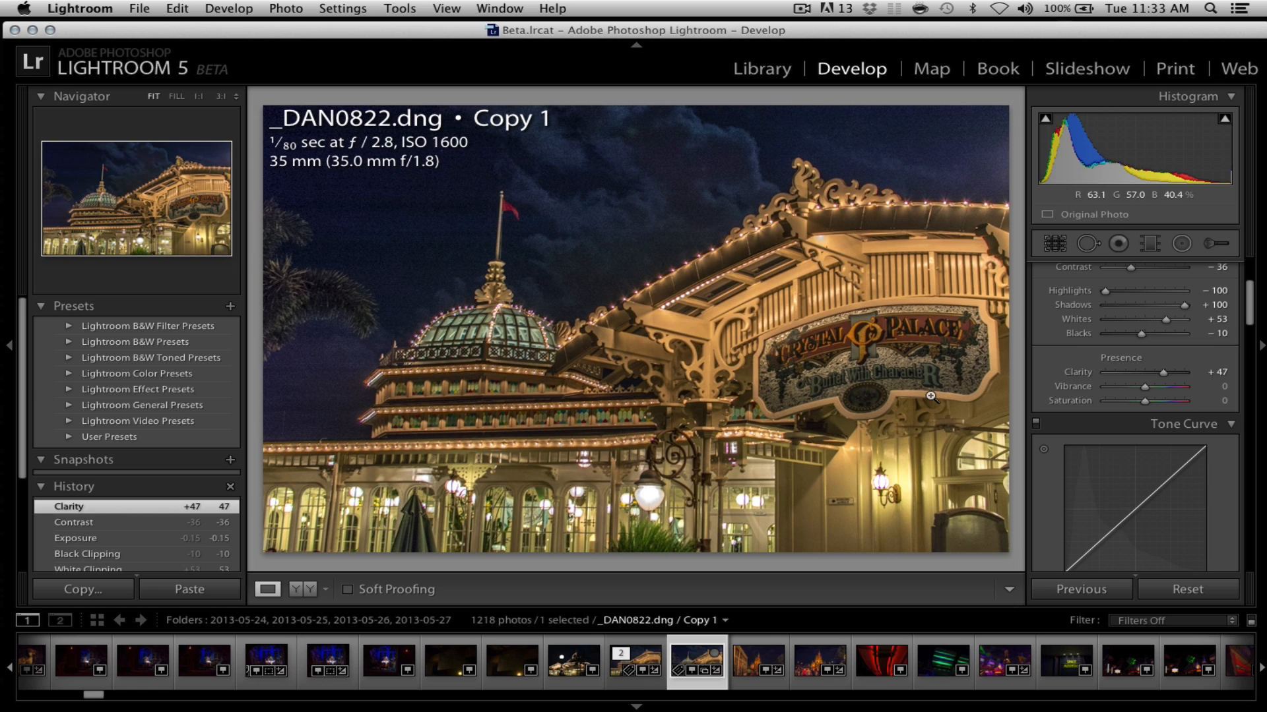
pyautogui.moveTo(1144, 388); pyautogui.dragTo(1154, 389)
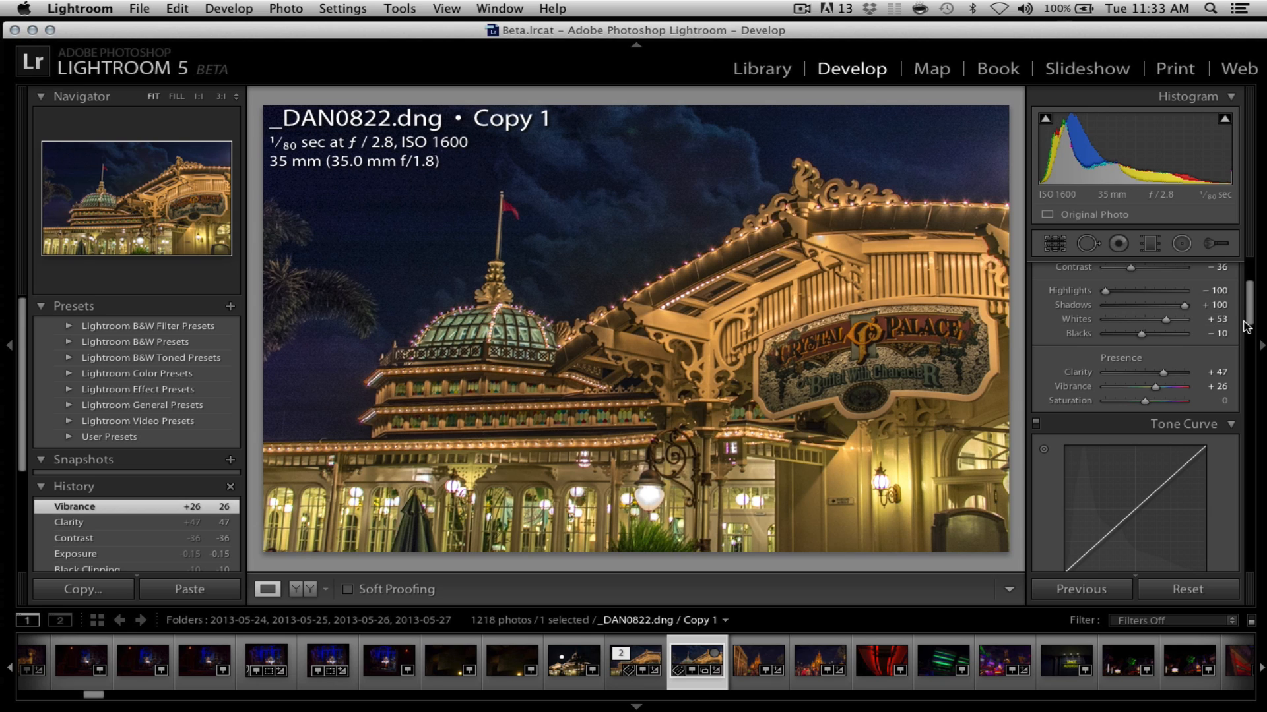
# Set the _DAN0822.dng copy's sharpening to Amount 65 and Masking 16
pyautogui.moveTo(1254, 316); pyautogui.dragTo(1225, 338)
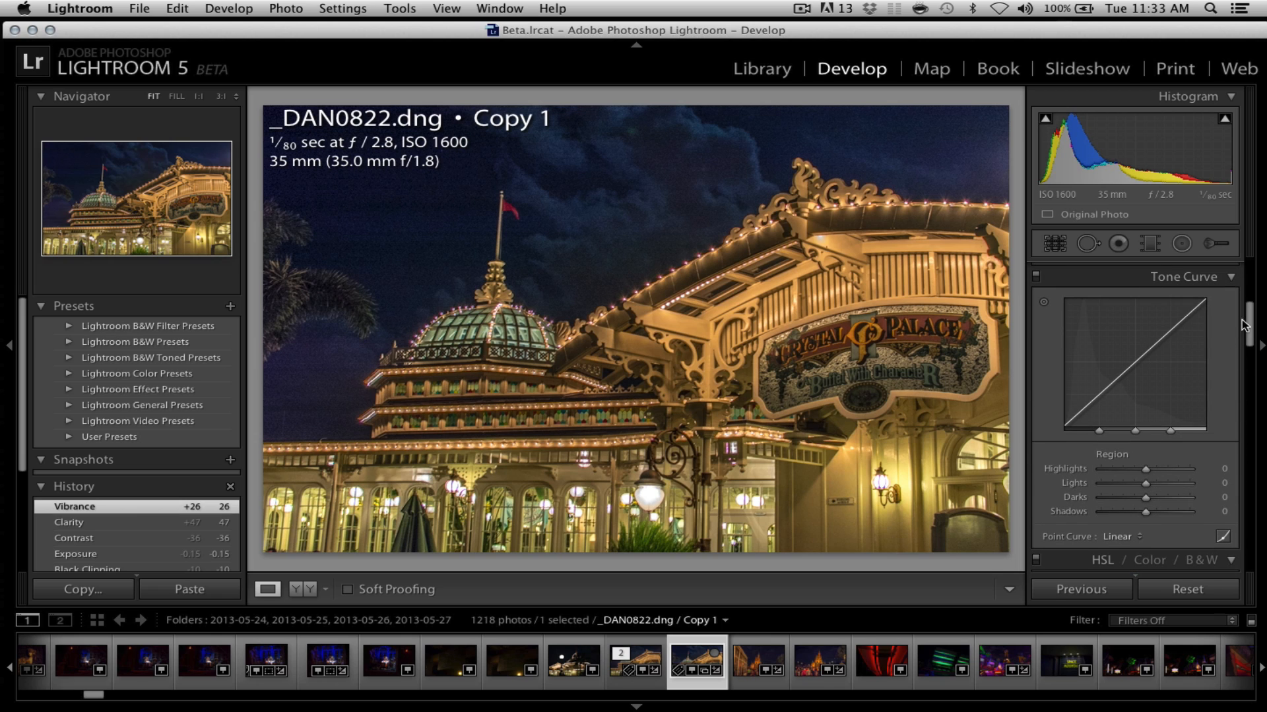
pyautogui.scroll(-5, 1234, 334)
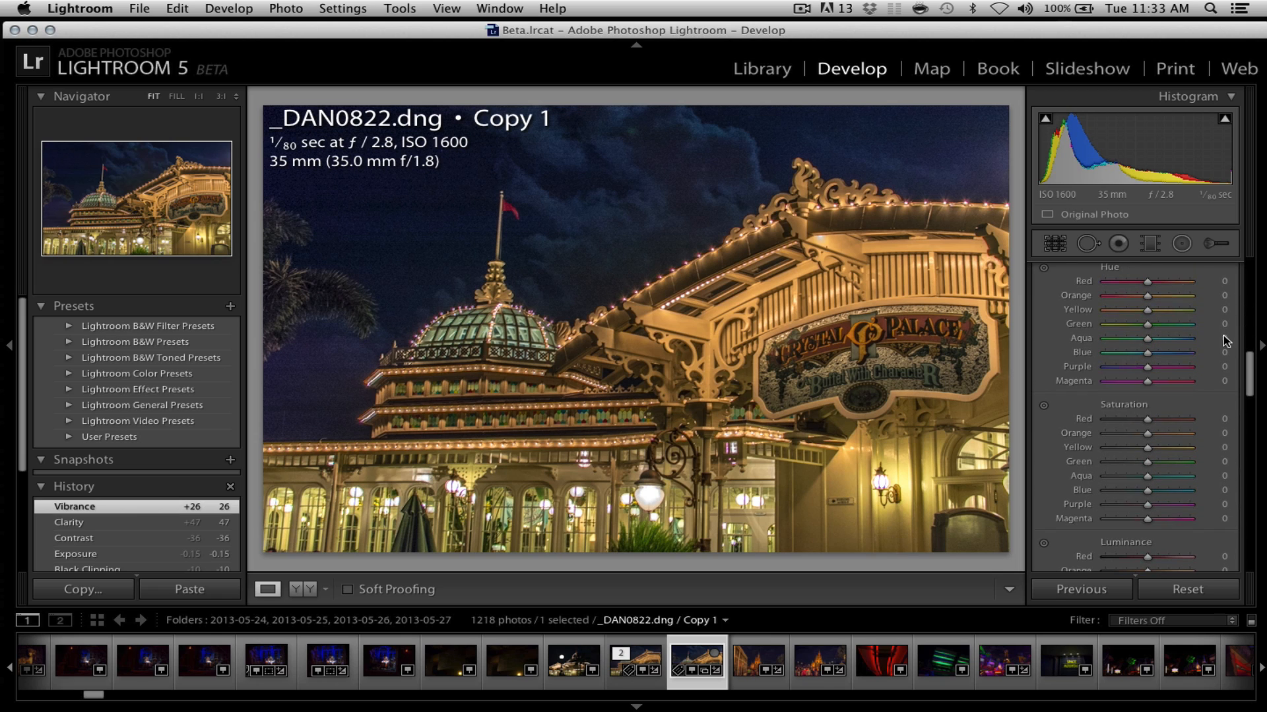
pyautogui.moveTo(1246, 371); pyautogui.dragTo(1260, 429)
pyautogui.scroll(-3, 1260, 427)
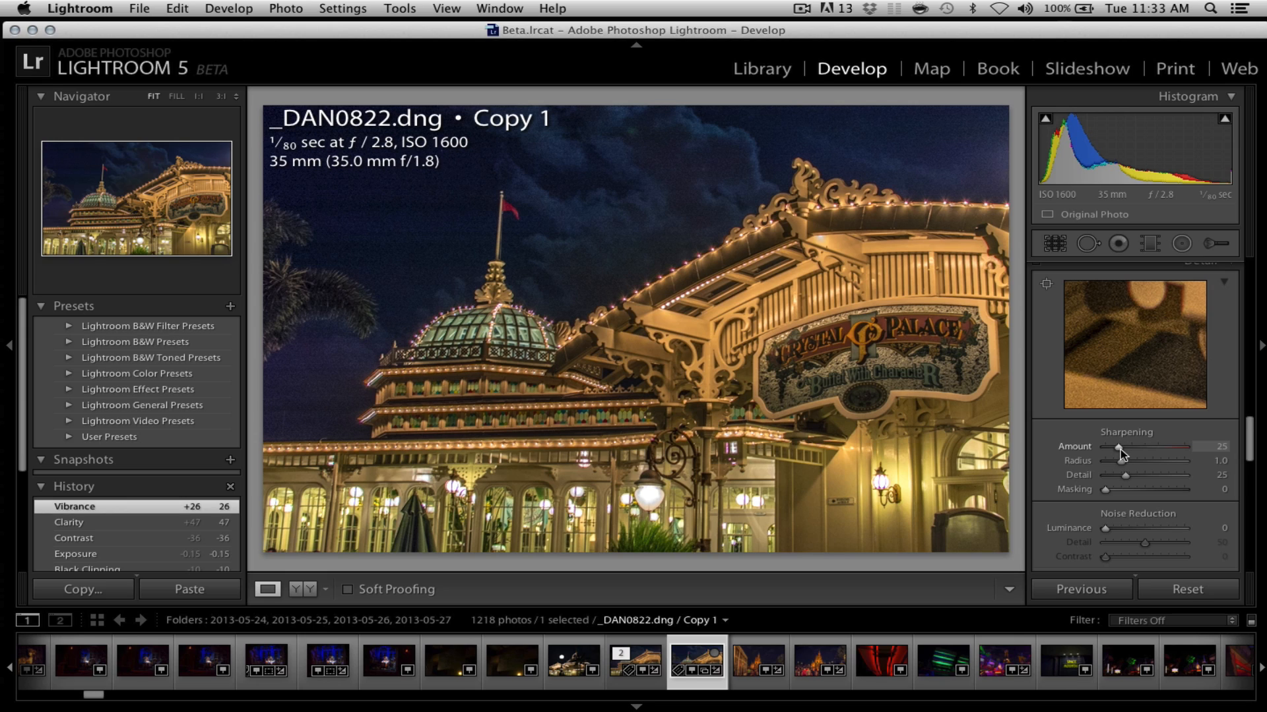
pyautogui.moveTo(1120, 448); pyautogui.dragTo(1141, 448)
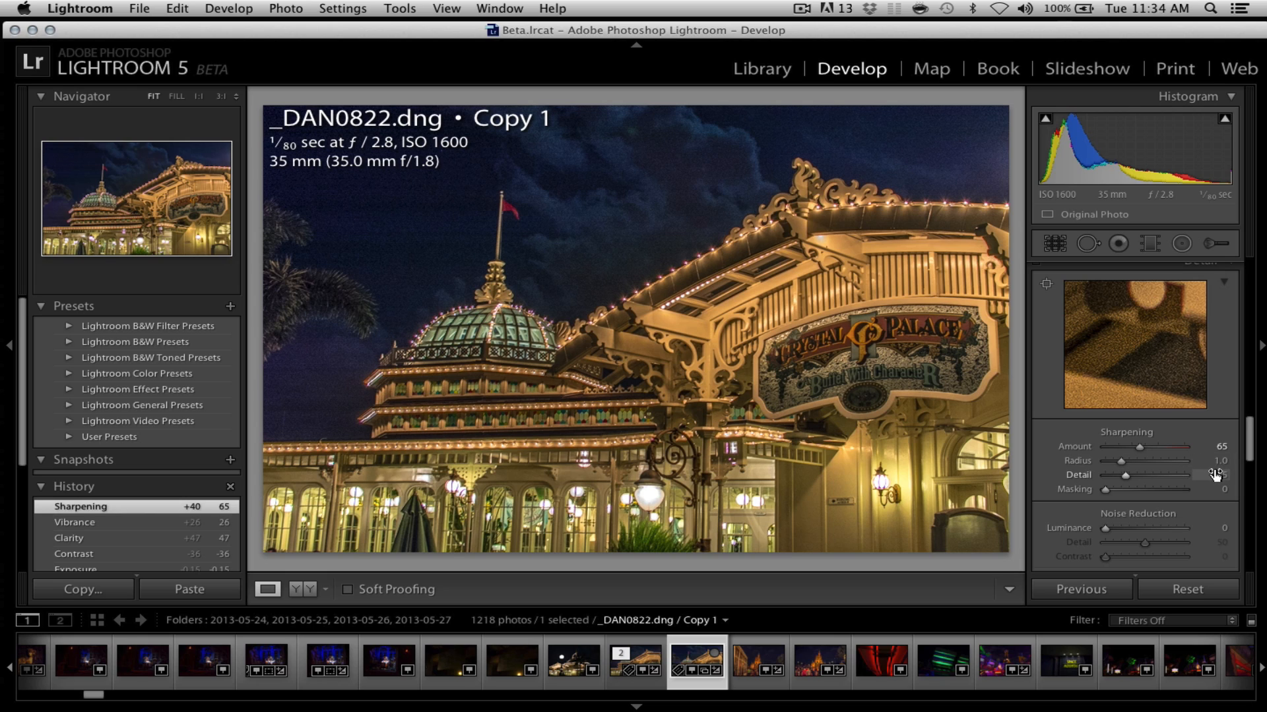
pyautogui.moveTo(1105, 491); pyautogui.dragTo(1117, 491)
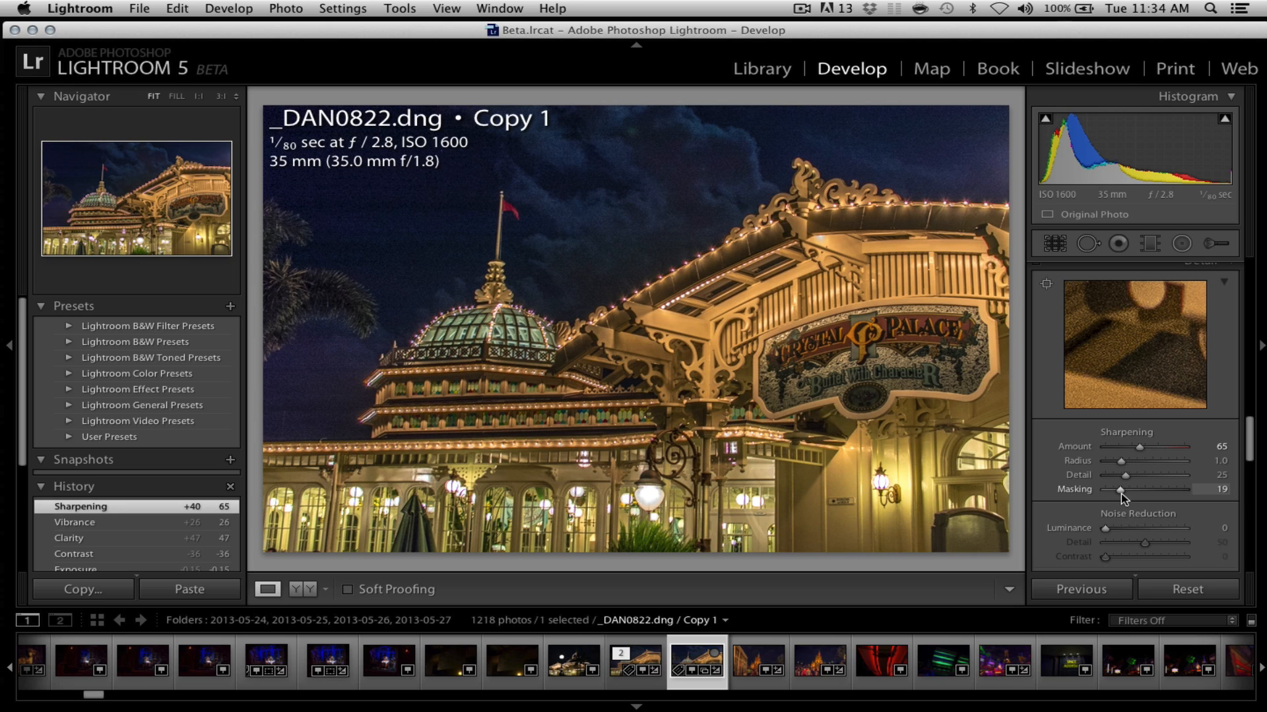
pyautogui.moveTo(1121, 494); pyautogui.dragTo(1120, 493)
# Set the _DAN0822.dng copy's noise reduction to Luminance 73, Contrast 46, Color 44 and color Detail 55
pyautogui.moveTo(1249, 455)
pyautogui.mouseDown()
pyautogui.moveTo(1248, 475)
pyautogui.moveTo(1247, 440)
pyautogui.mouseUp()
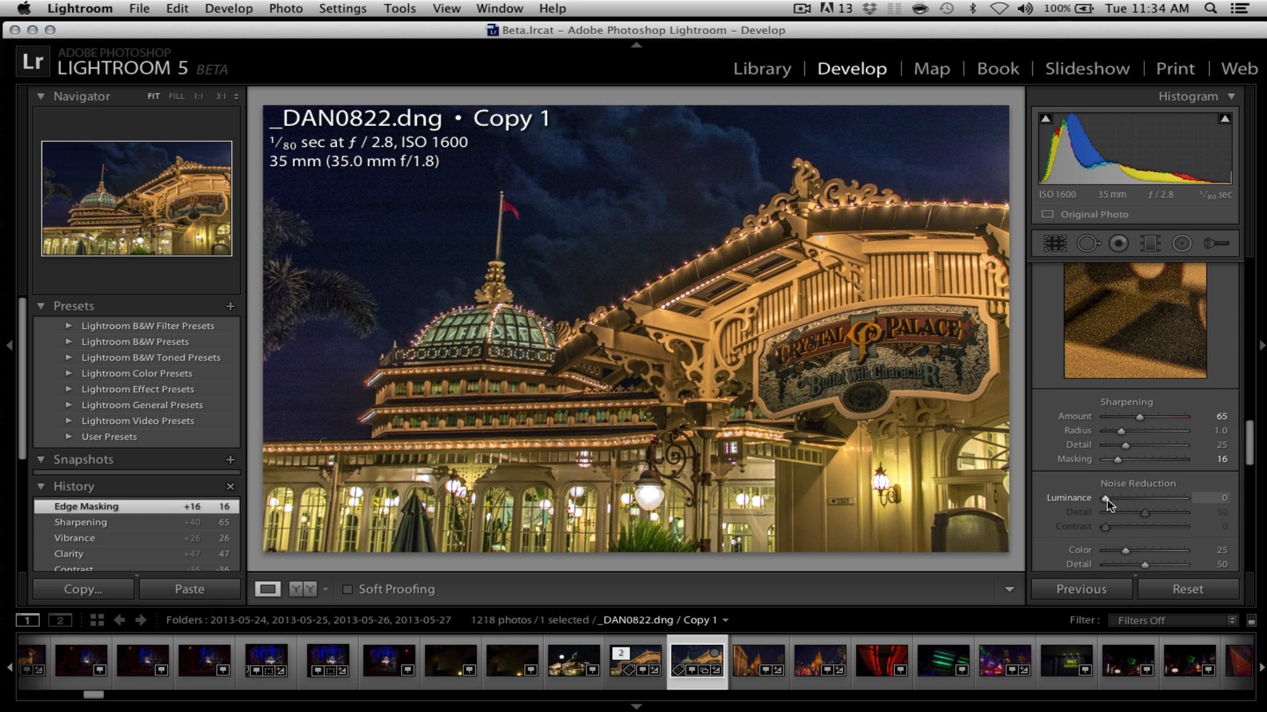
pyautogui.moveTo(1107, 502); pyautogui.dragTo(1162, 505)
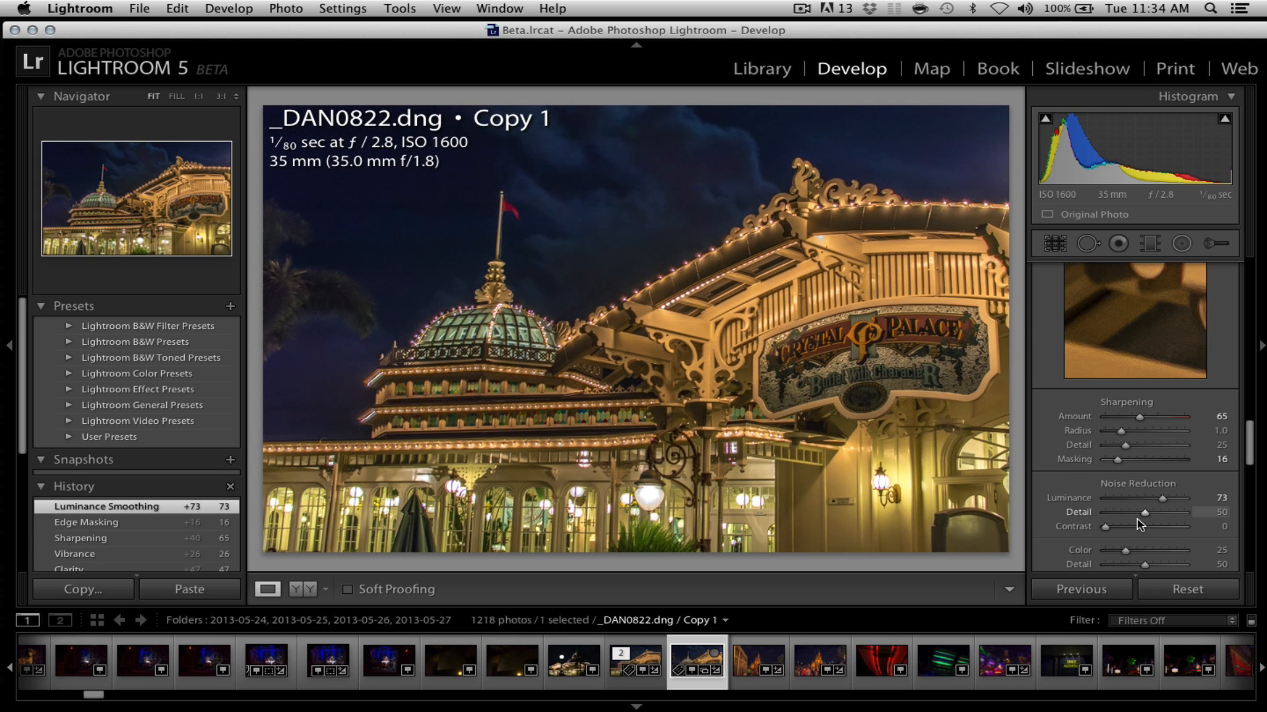
pyautogui.moveTo(1114, 526); pyautogui.dragTo(1137, 526)
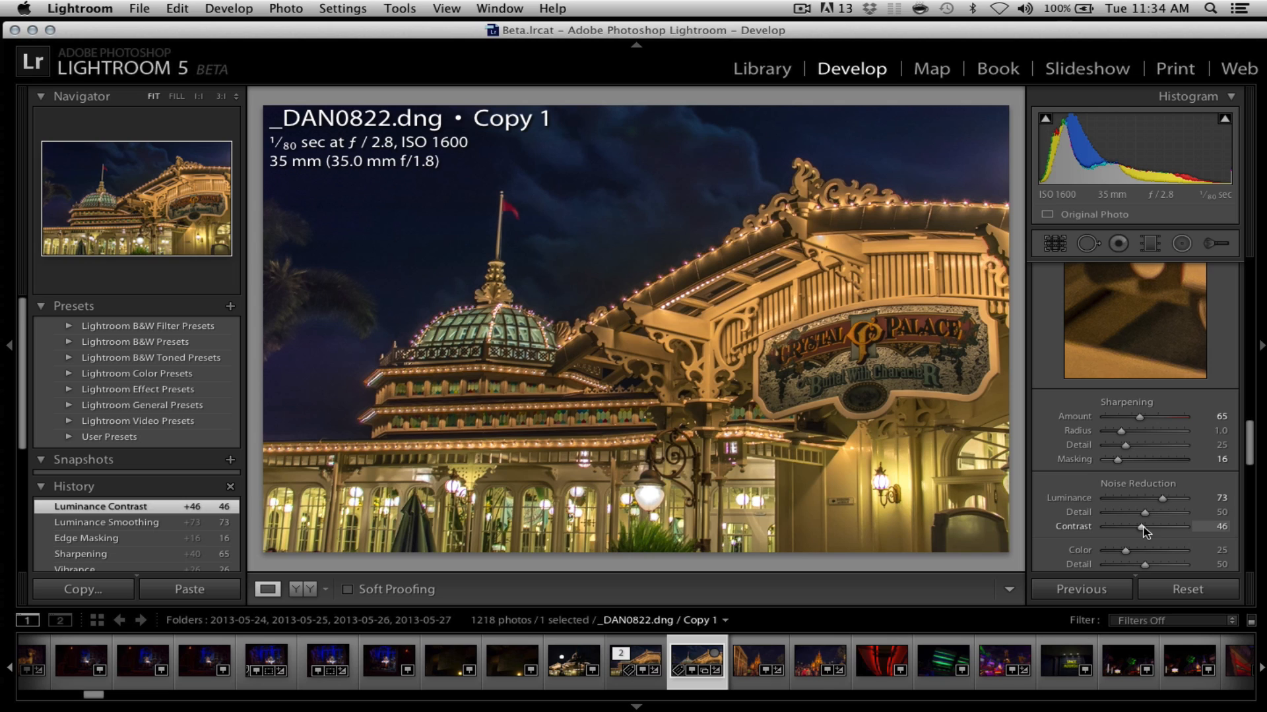
pyautogui.moveTo(1129, 552); pyautogui.dragTo(1150, 552)
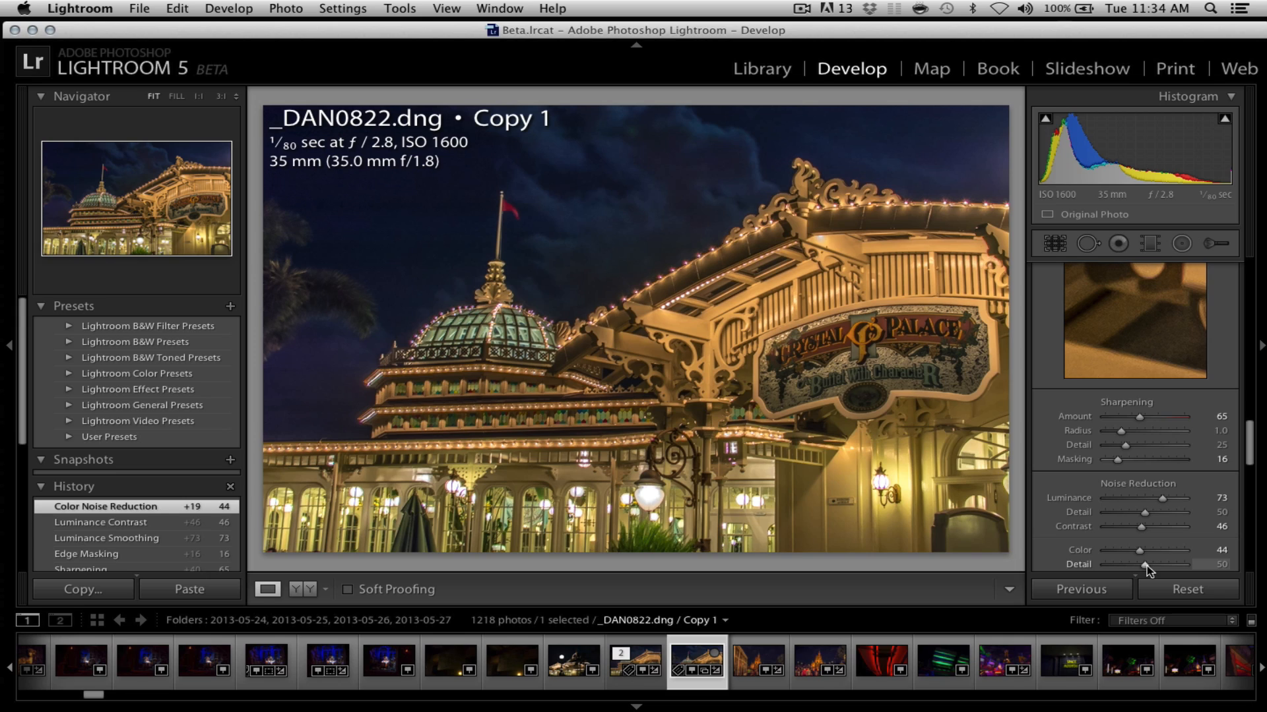
pyautogui.moveTo(1147, 566); pyautogui.dragTo(1150, 564)
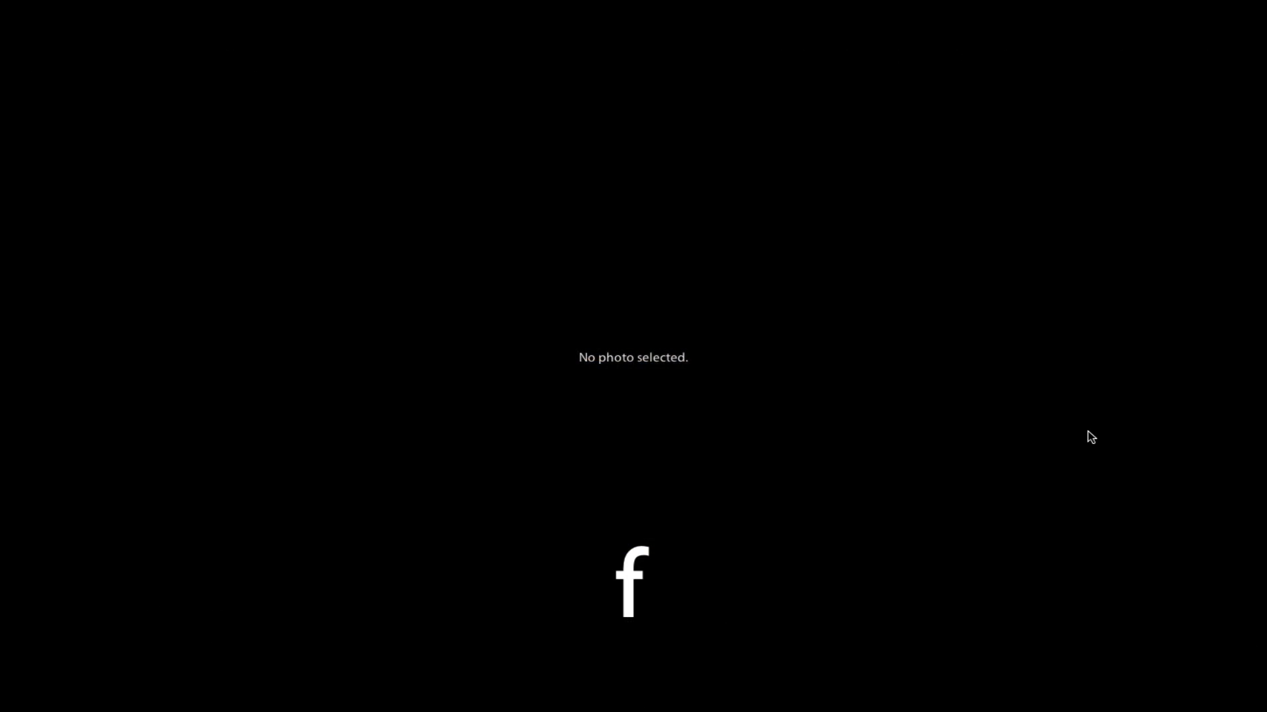
# Preview the _DAN0822.dng copy full screen and return to the Develop view
pyautogui.press('f')
pyautogui.press('f')
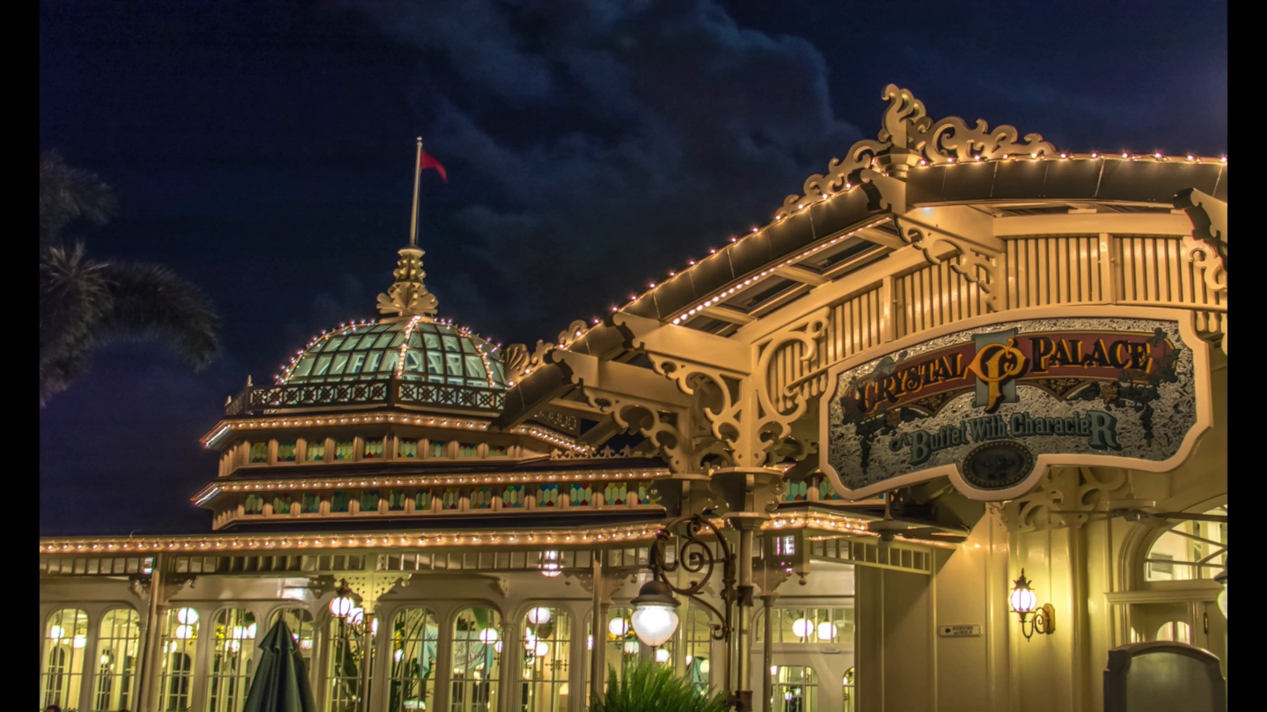
pyautogui.press('f')
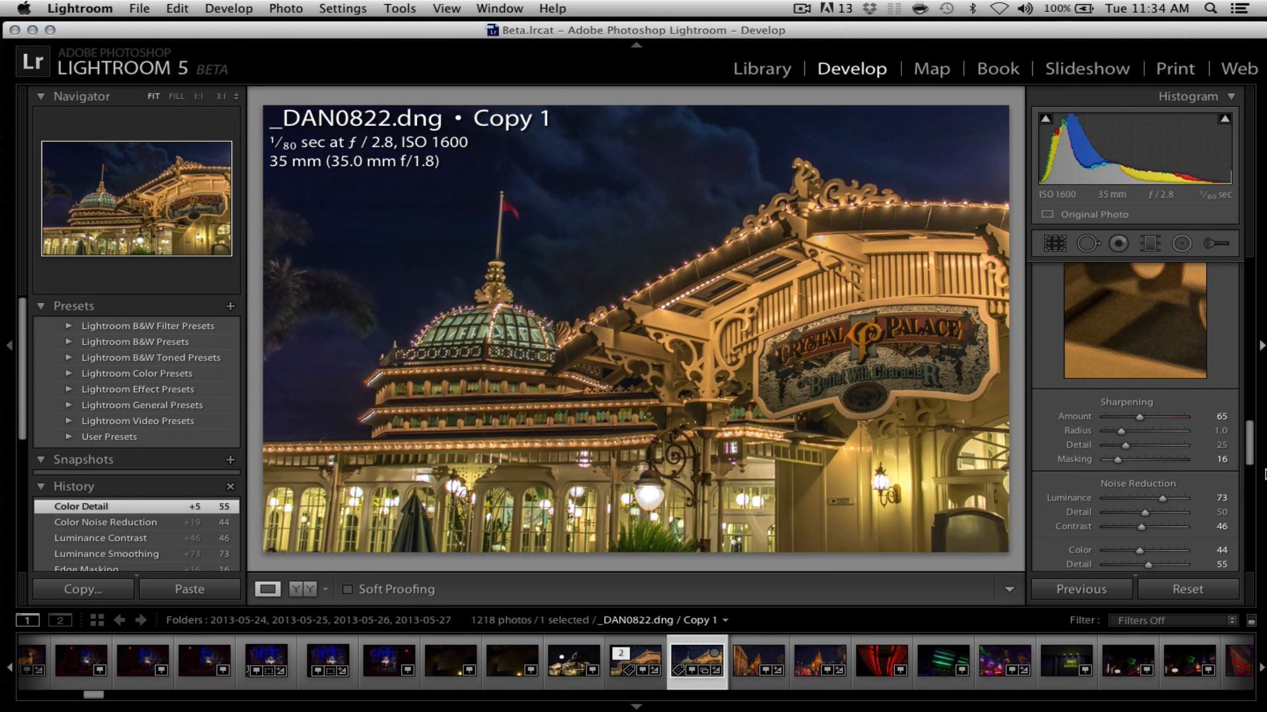
# Add a Highlight Priority post-crop vignette with Amount -21 to the _DAN0822.dng copy
pyautogui.moveTo(1248, 449); pyautogui.dragTo(1247, 537)
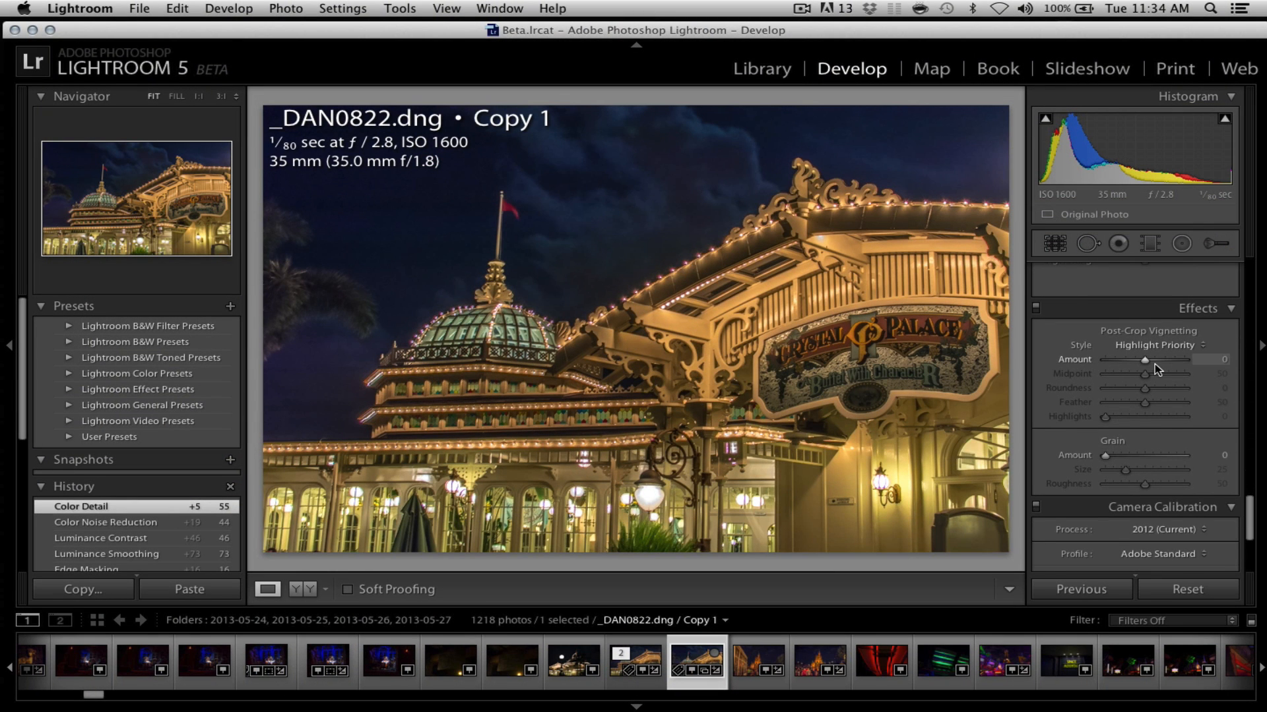
pyautogui.moveTo(1149, 358); pyautogui.dragTo(1134, 363)
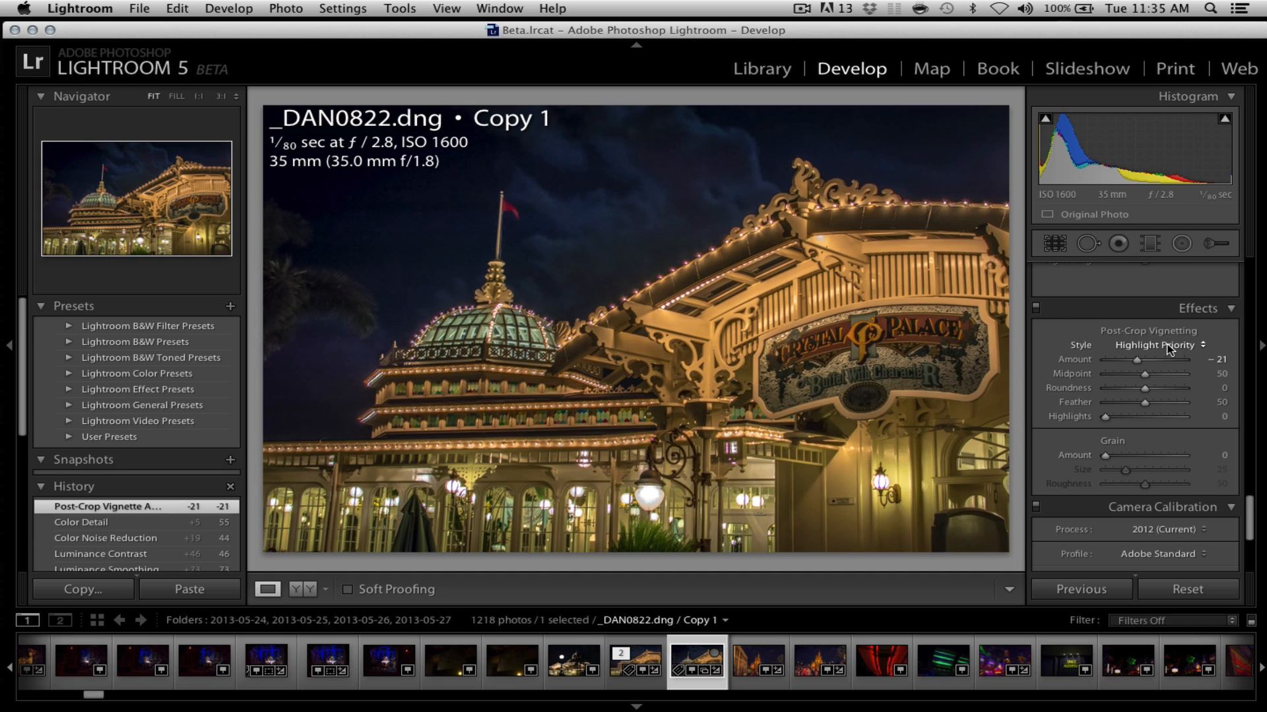
pyautogui.moveTo(1250, 511); pyautogui.dragTo(1257, 283)
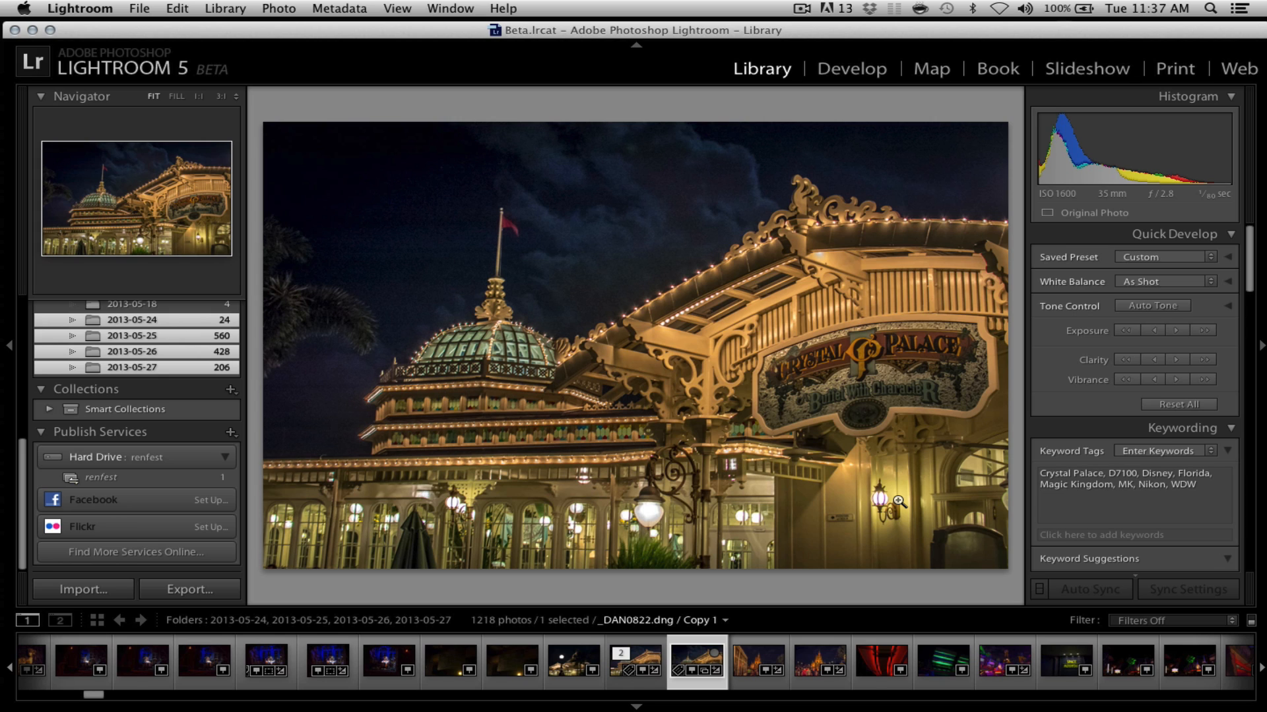
# Flag the _DAN0822.dng copy as a pick in the Library
pyautogui.press('p')
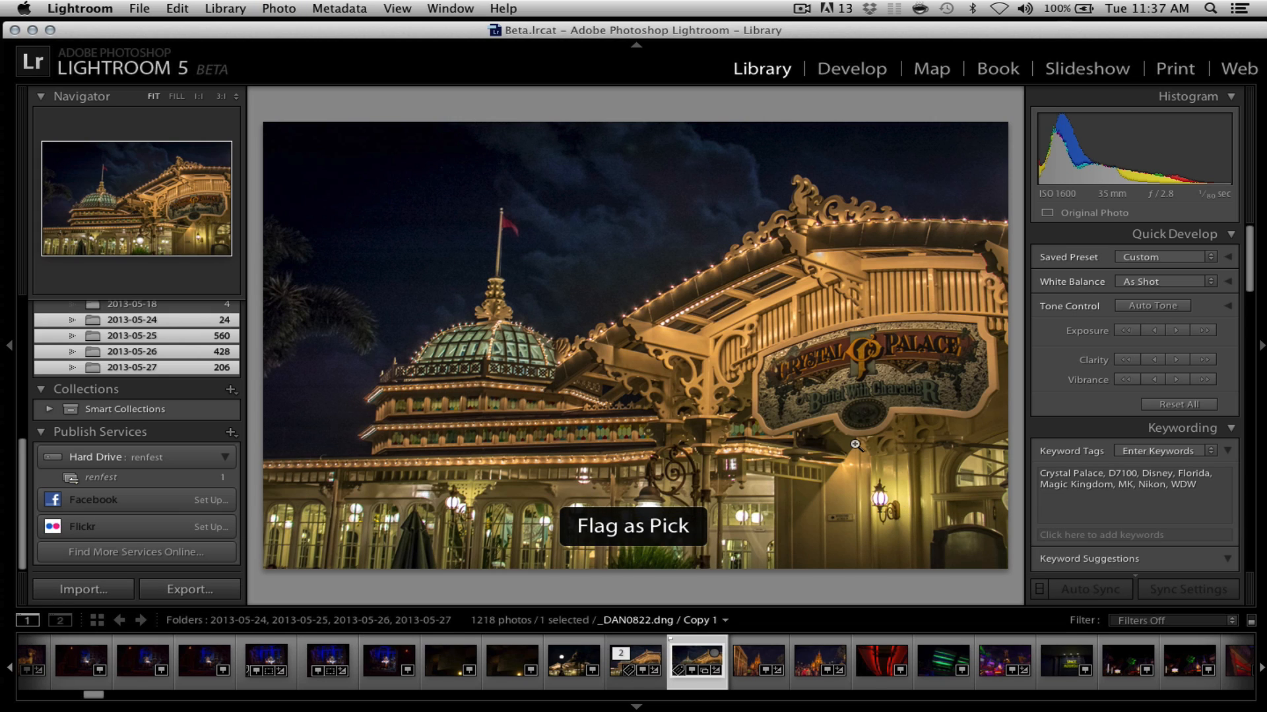
# Select all flagged photos in the Library and open the full export settings for them
pyautogui.click(189, 8)
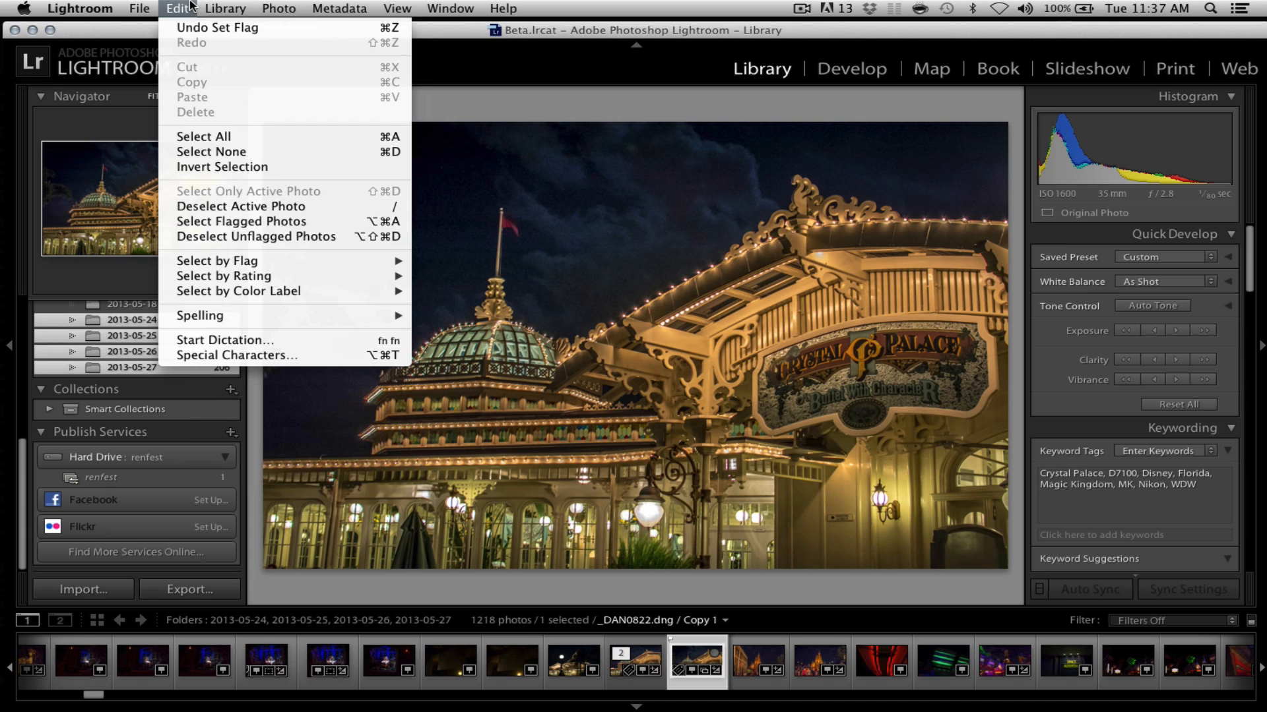
pyautogui.click(225, 223)
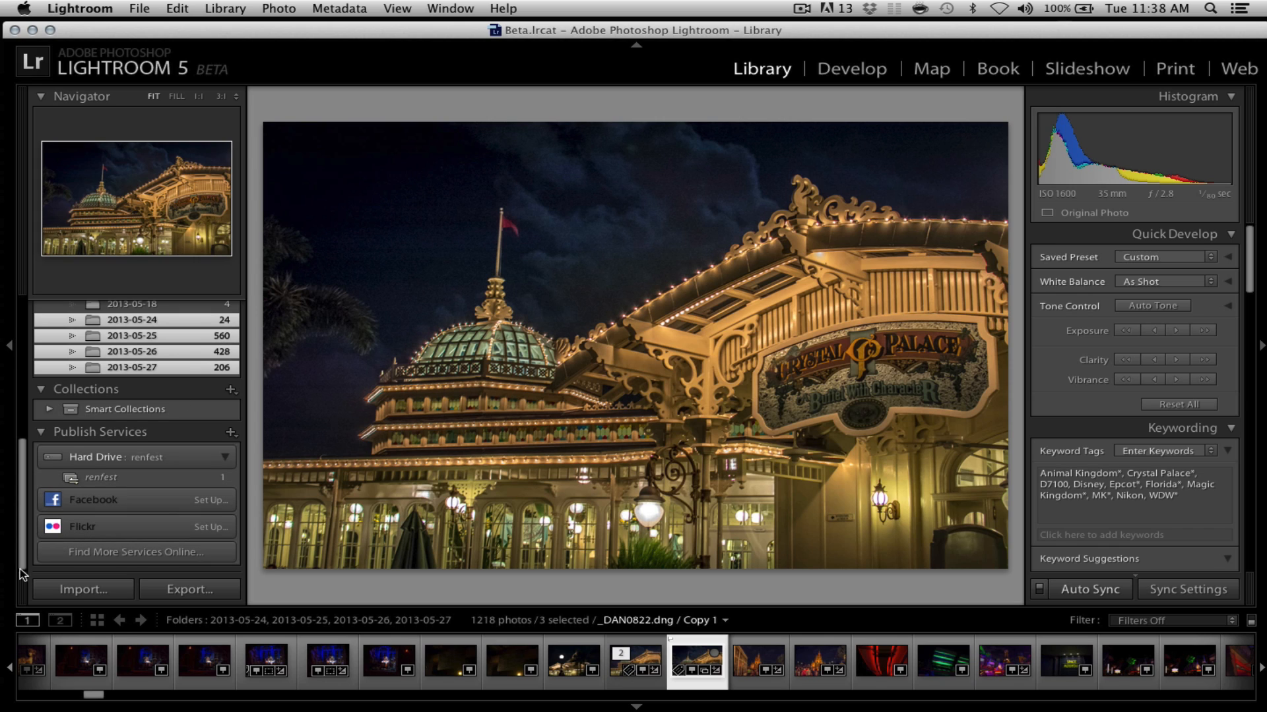
pyautogui.moveTo(24, 572)
pyautogui.mouseDown()
pyautogui.moveTo(30, 488)
pyautogui.moveTo(33, 595)
pyautogui.mouseUp()
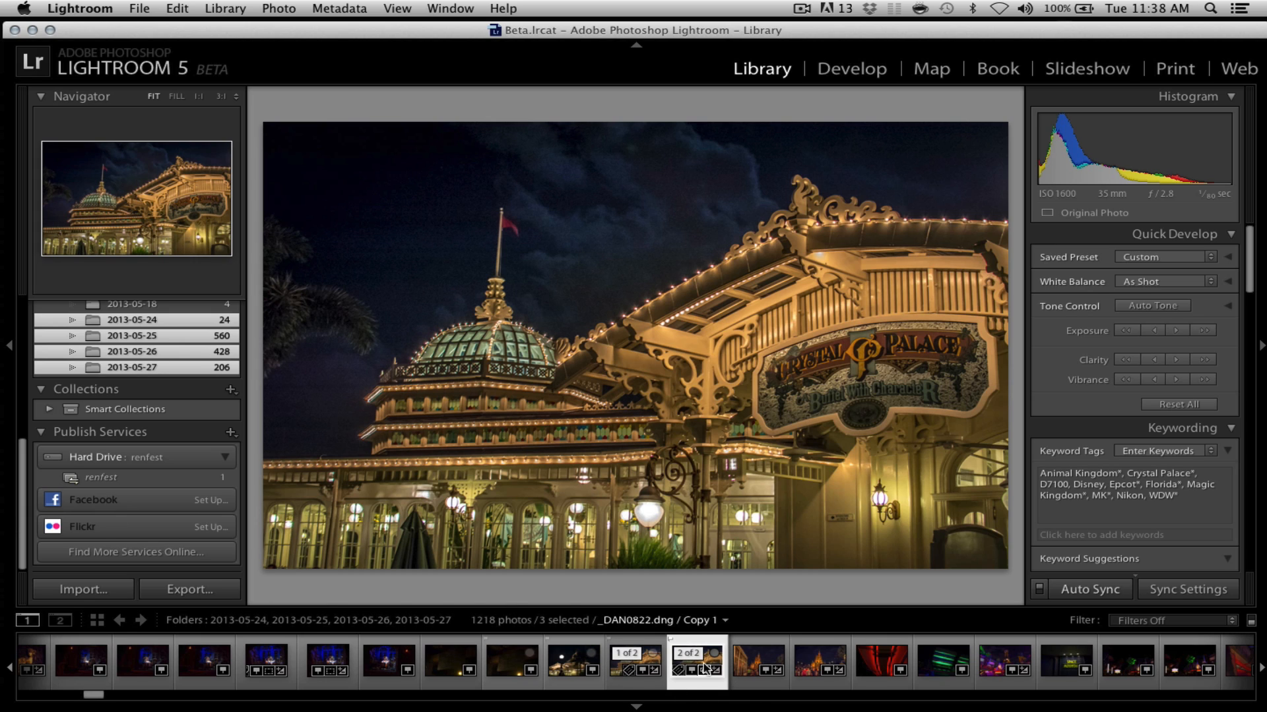
pyautogui.rightClick(700, 640)
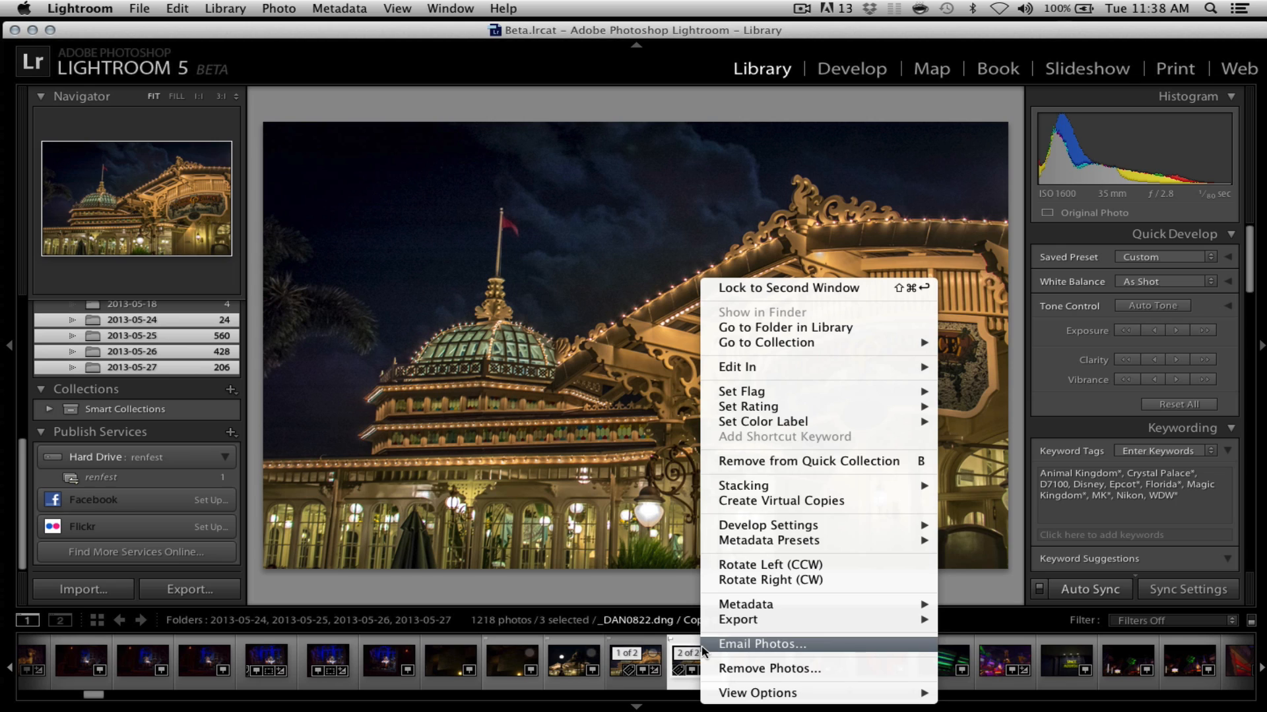
pyautogui.moveTo(745, 625)
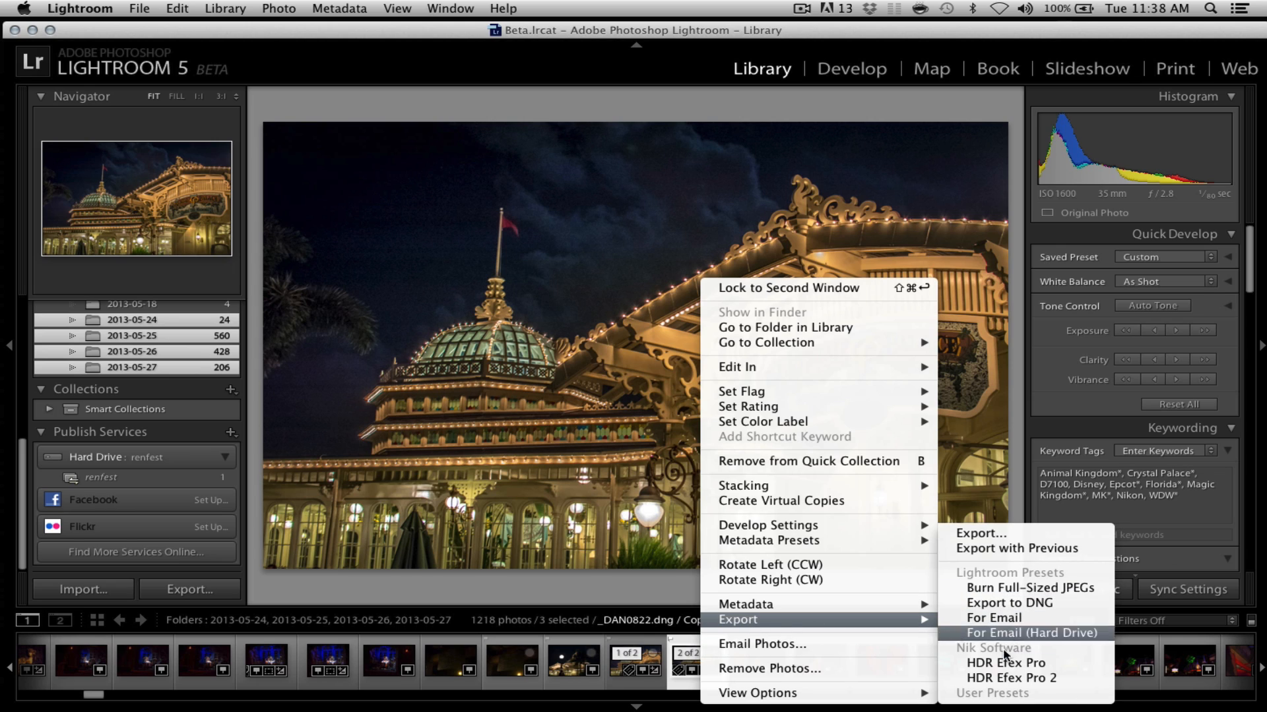
pyautogui.click(985, 535)
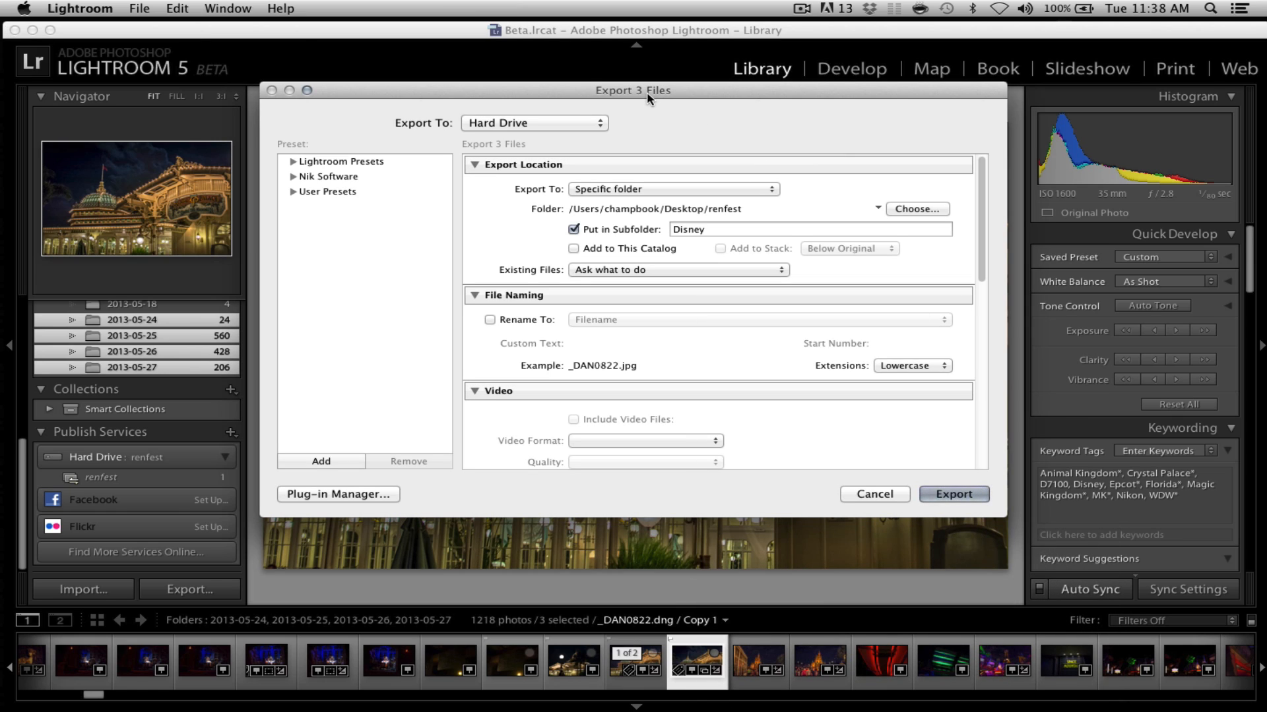
# Keep Hard Drive as the export destination and Disney as the subfolder name
pyautogui.click(578, 125)
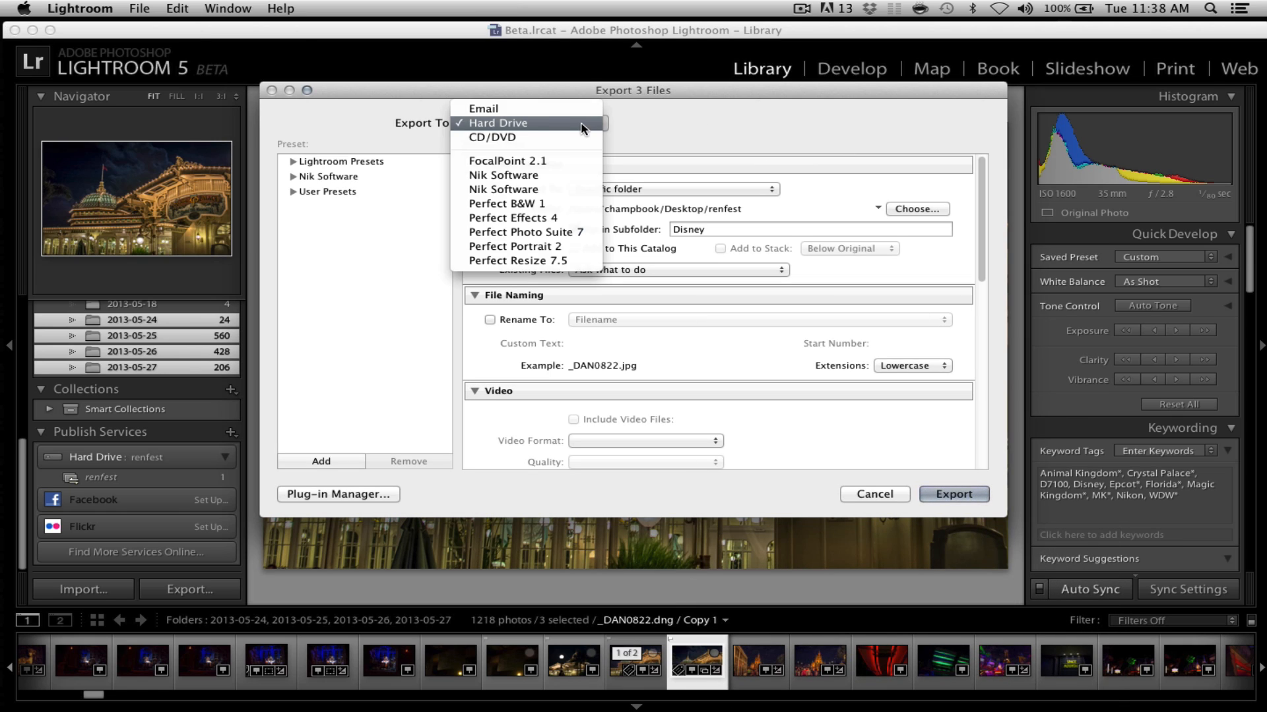
pyautogui.click(534, 123)
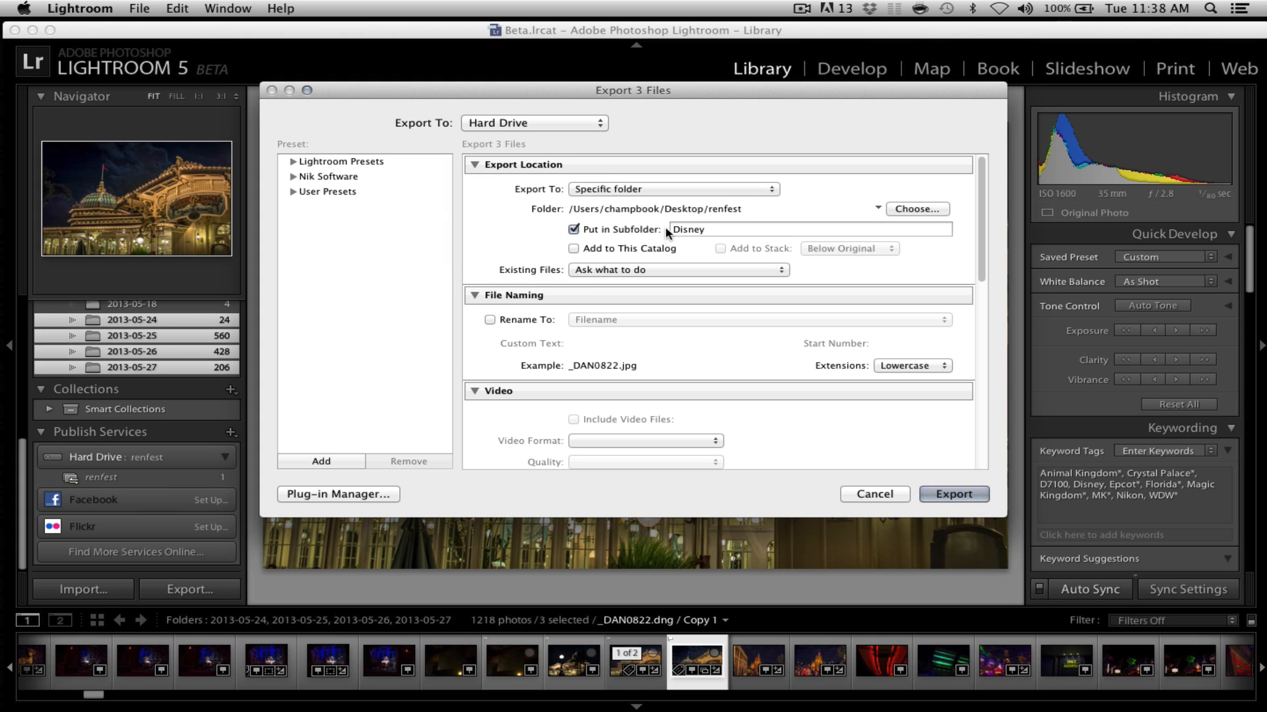
pyautogui.click(726, 229)
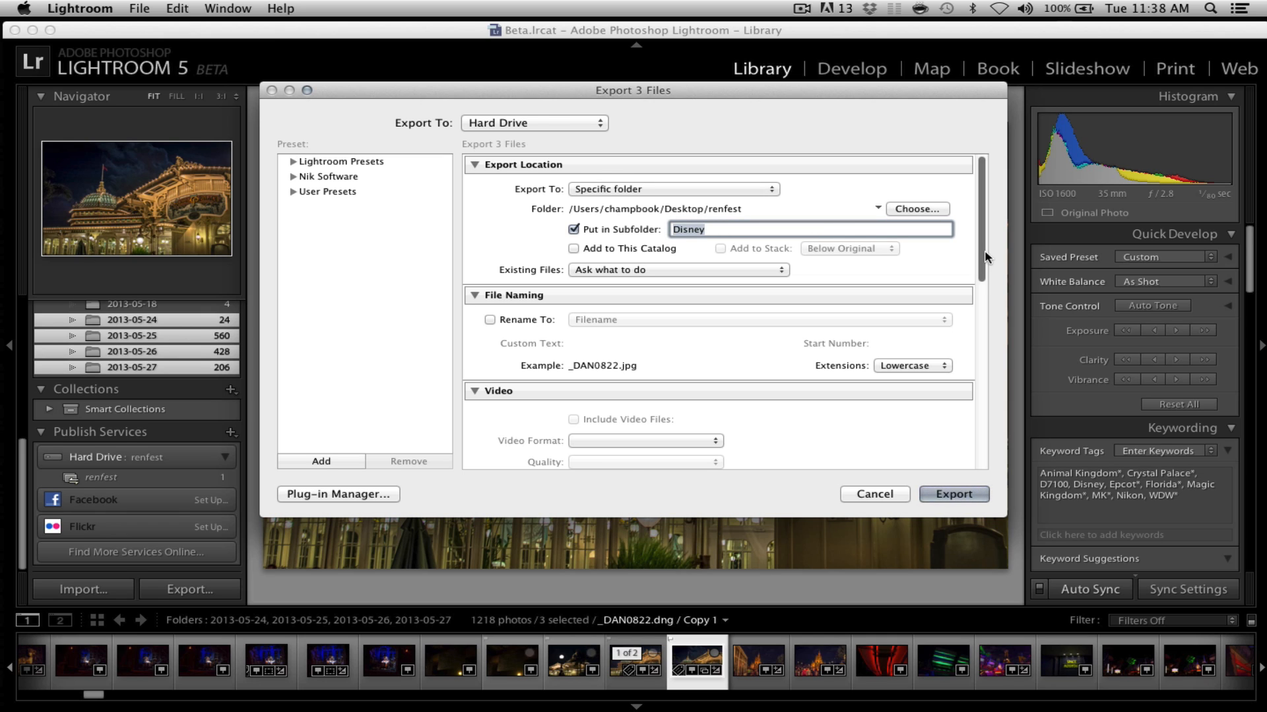
# Keep JPEG as the export image format and AdobeRGB (1998) as the color space
pyautogui.moveTo(982, 257); pyautogui.dragTo(981, 288)
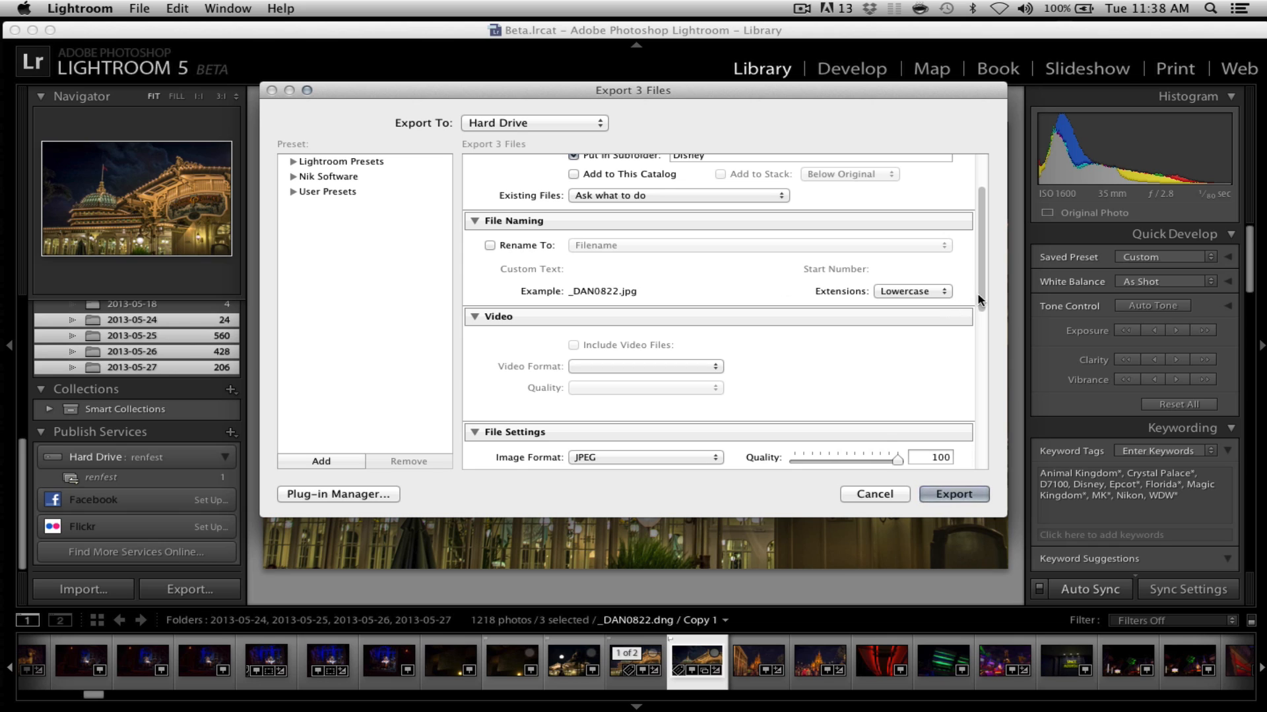
pyautogui.moveTo(981, 291); pyautogui.dragTo(983, 393)
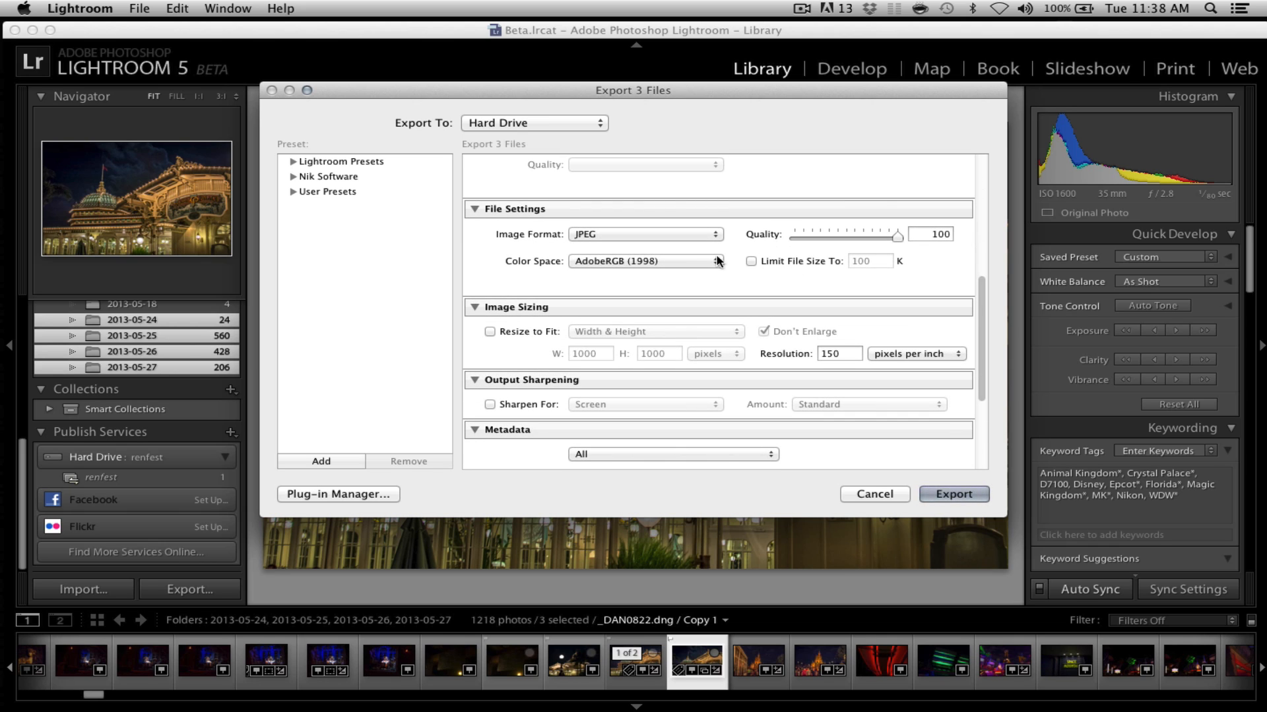
pyautogui.click(713, 234)
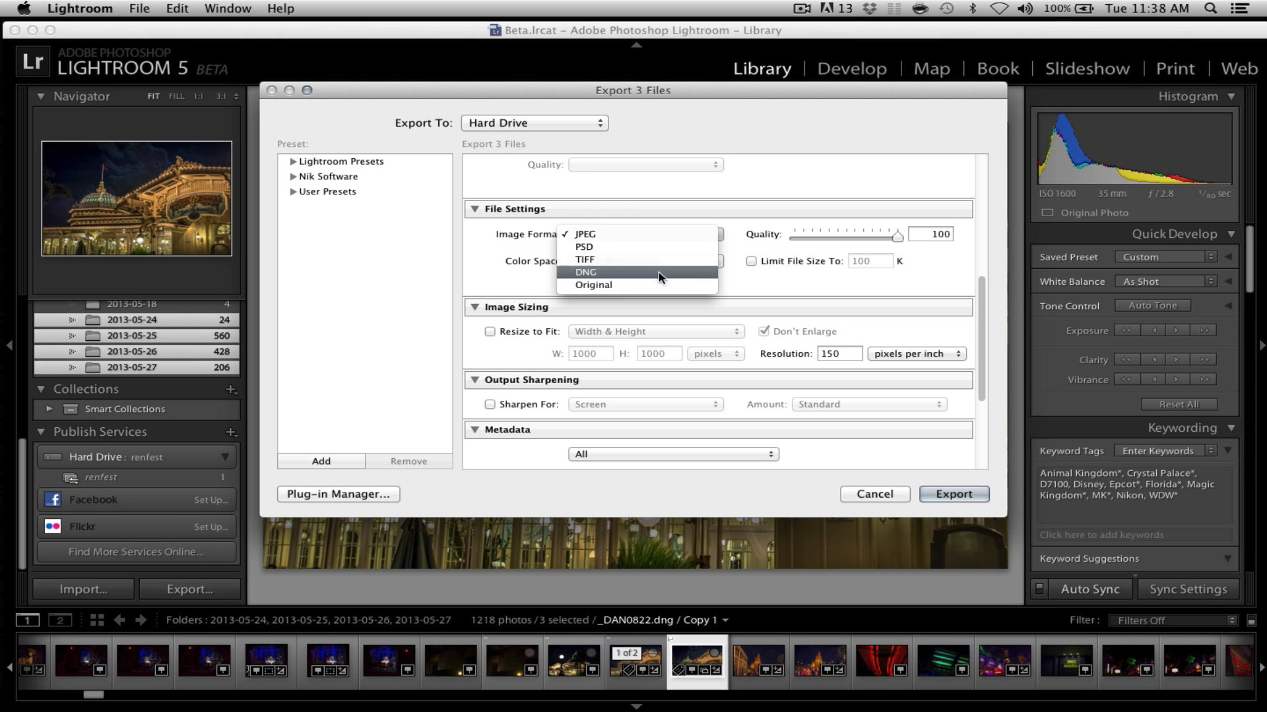
pyautogui.click(697, 214)
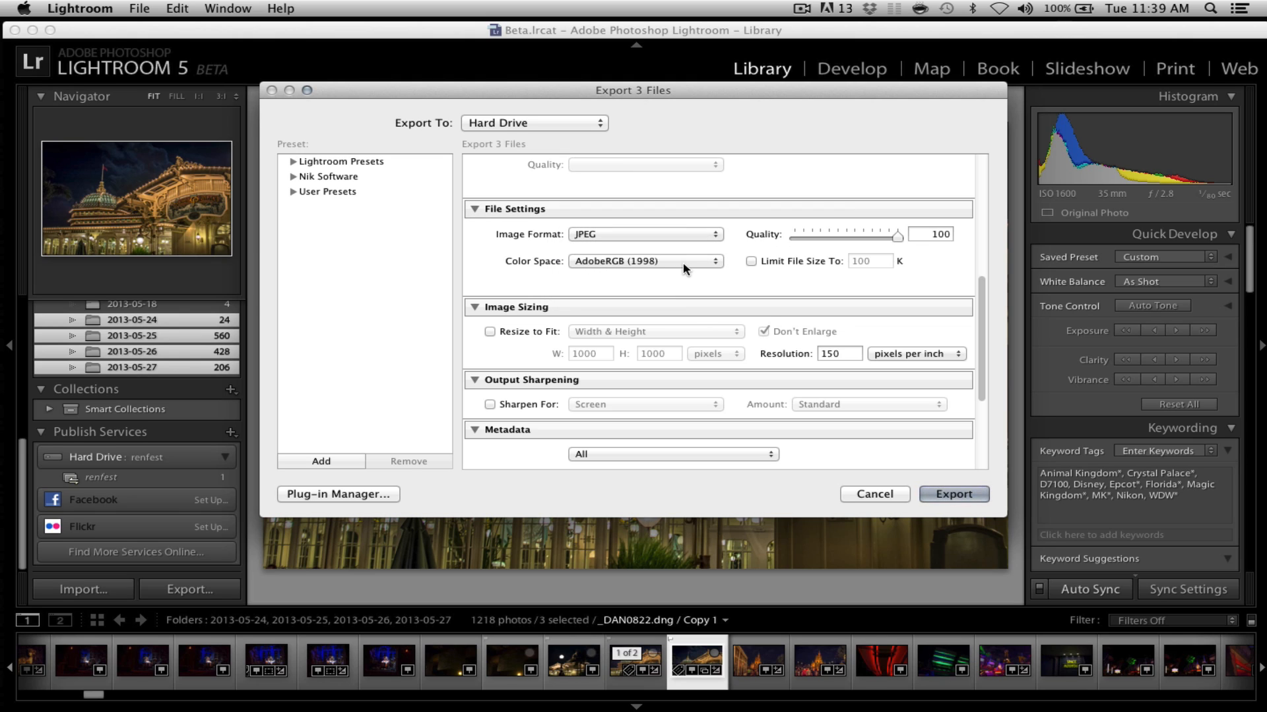
pyautogui.click(718, 263)
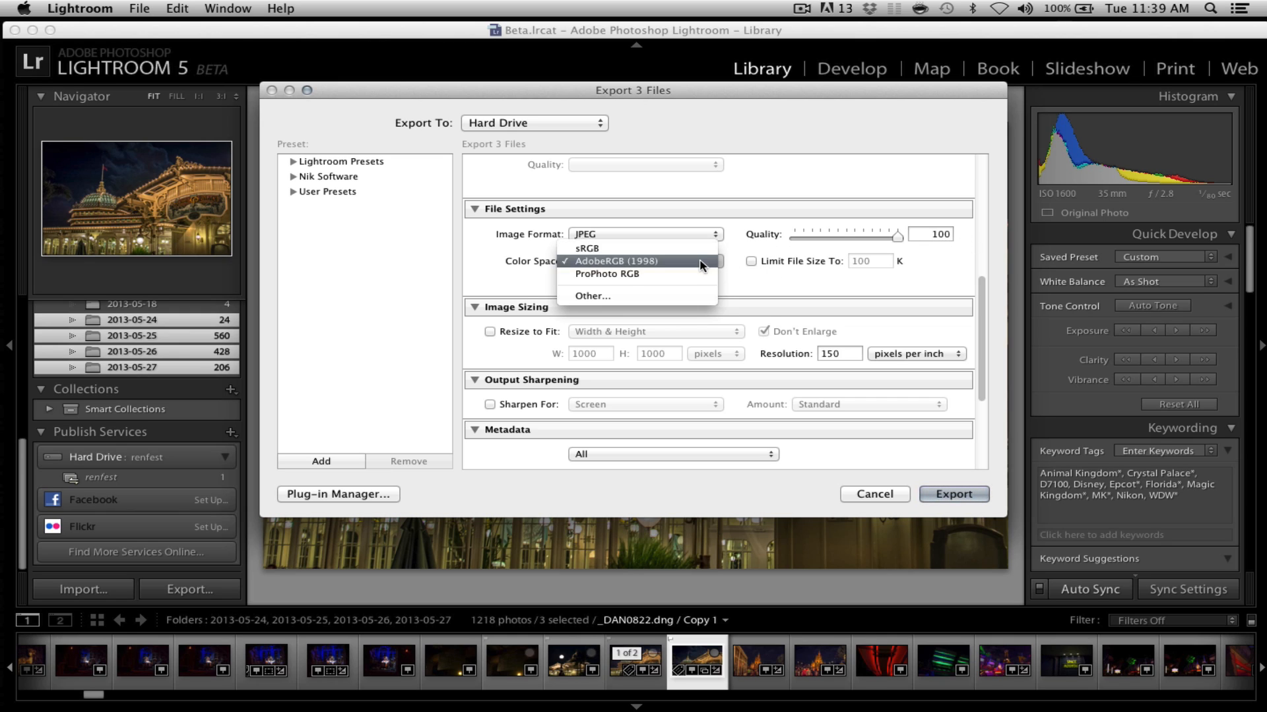
pyautogui.click(698, 263)
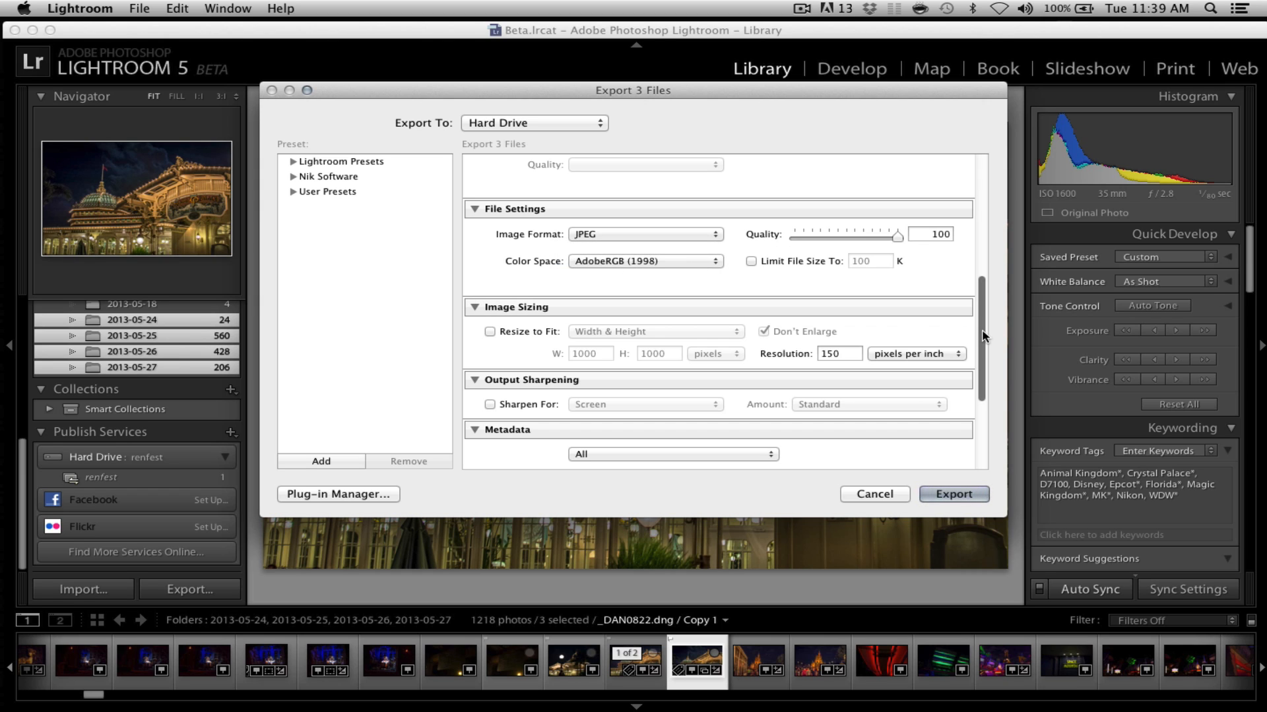
# Try the Resize to Fit option with its width and height values for the export, and switch it off again
pyautogui.moveTo(983, 336); pyautogui.dragTo(986, 372)
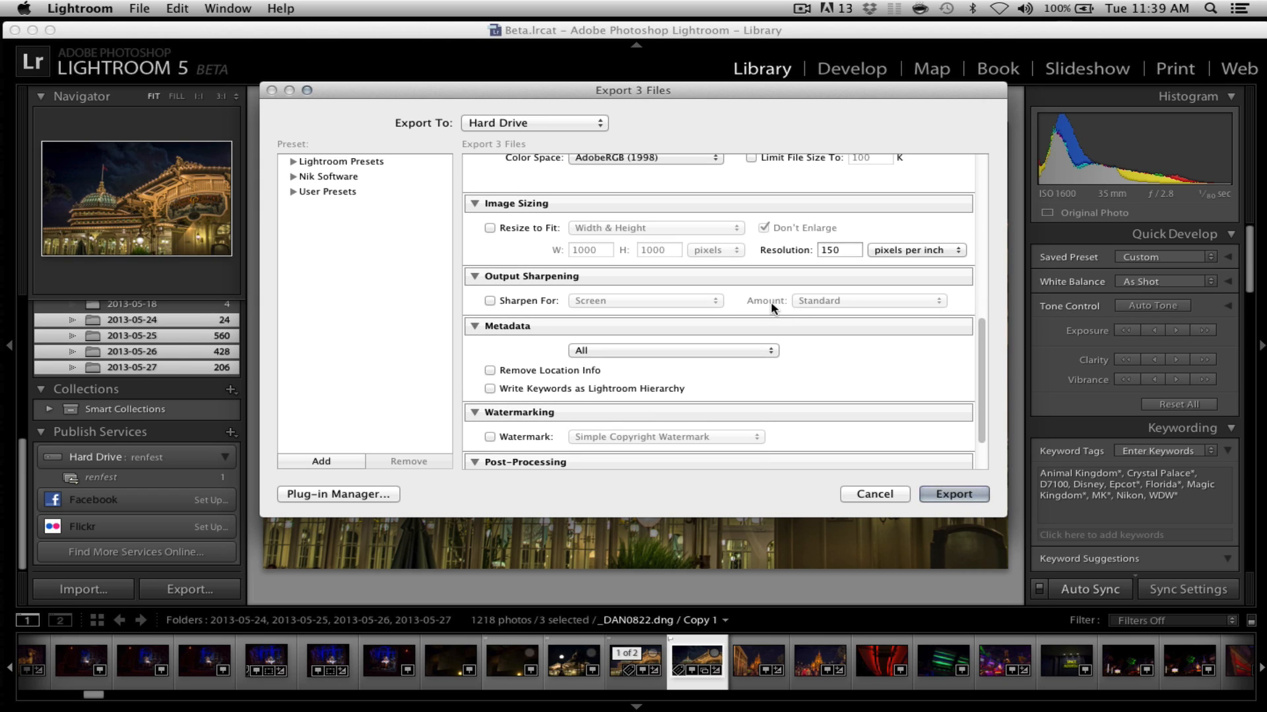
pyautogui.click(530, 228)
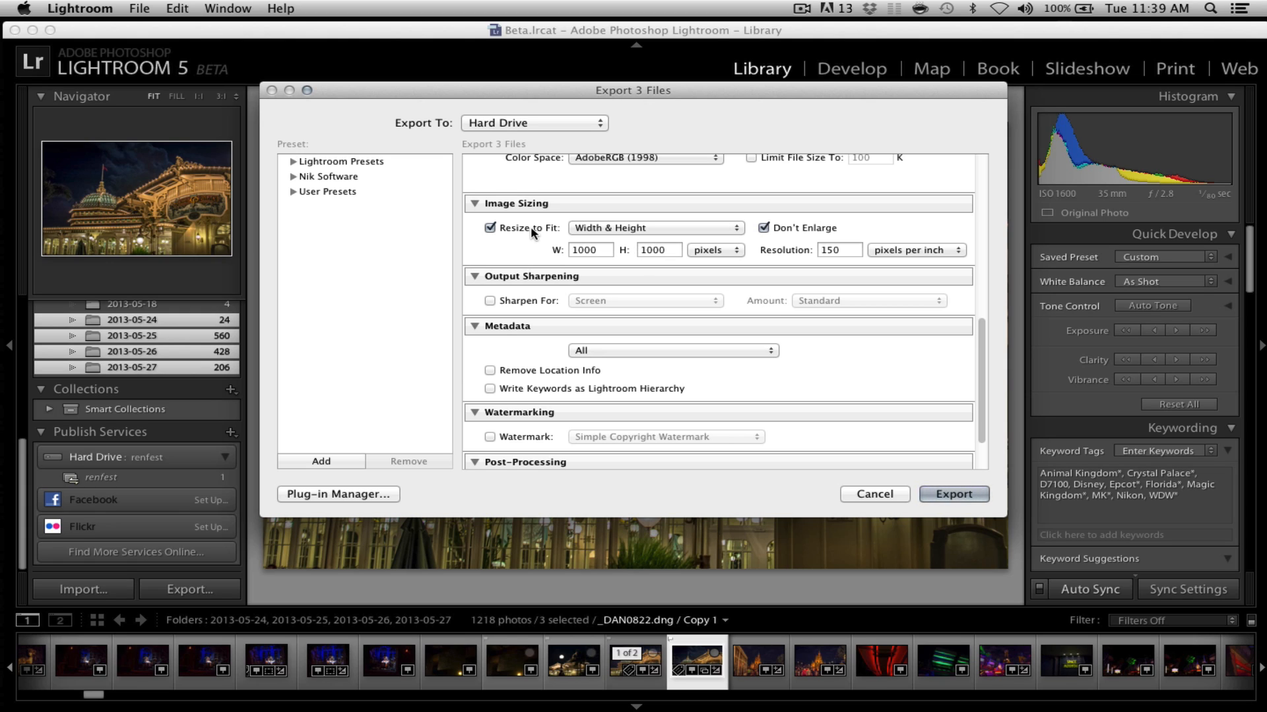
pyautogui.click(596, 252)
pyautogui.click(670, 251)
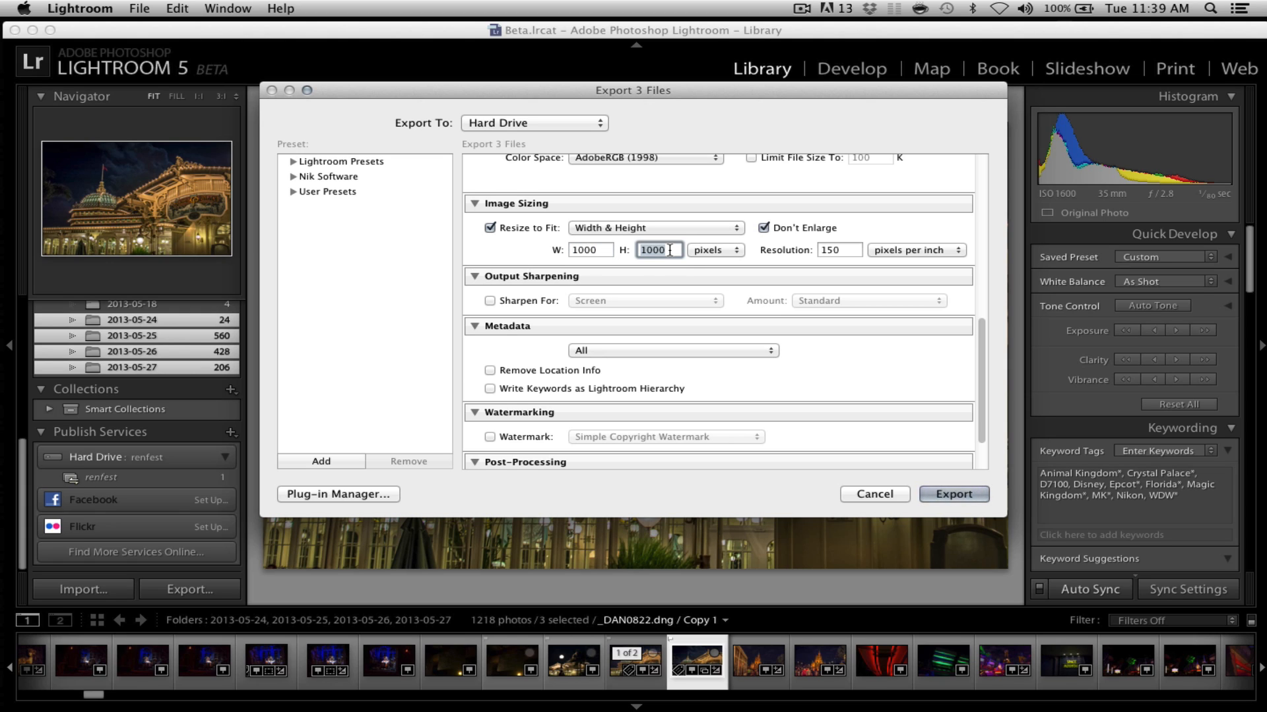
pyautogui.click(585, 252)
pyautogui.click(665, 253)
pyautogui.click(490, 228)
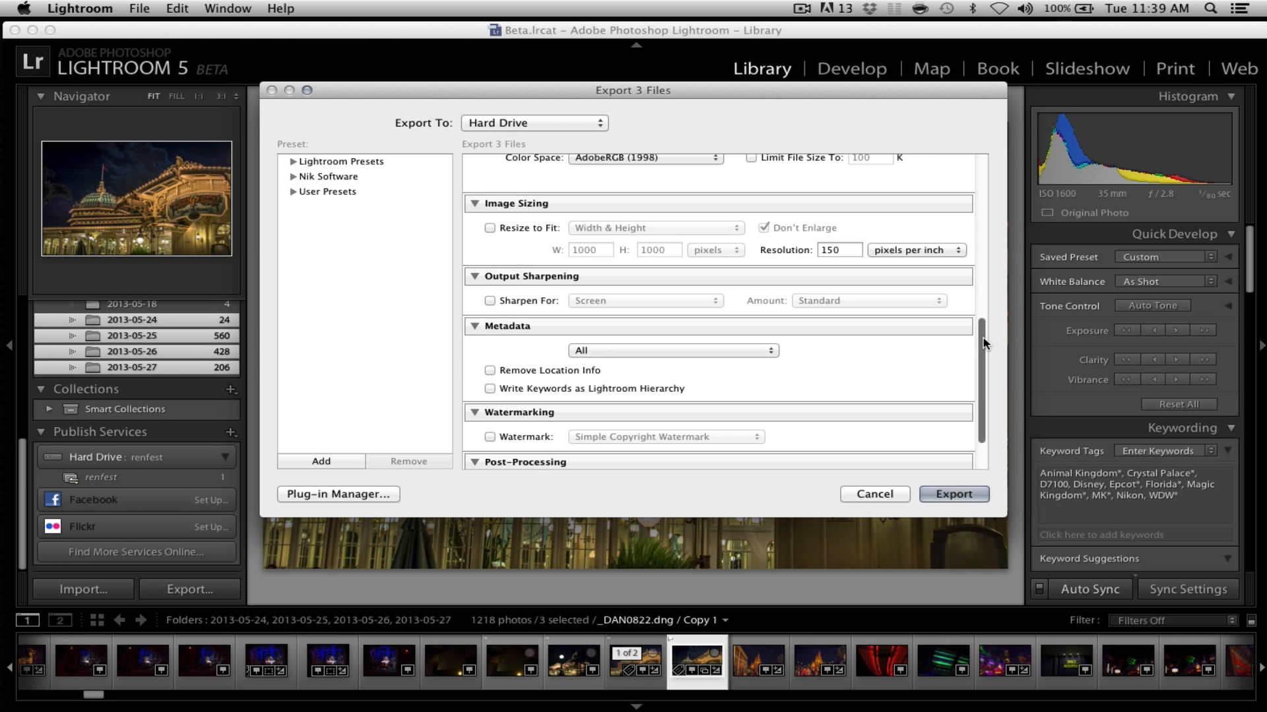
# Review the location metadata and After Export options, keep Do nothing, and export the flagged photos
pyautogui.scroll(-2, 983, 350)
pyautogui.scroll(-3, 983, 353)
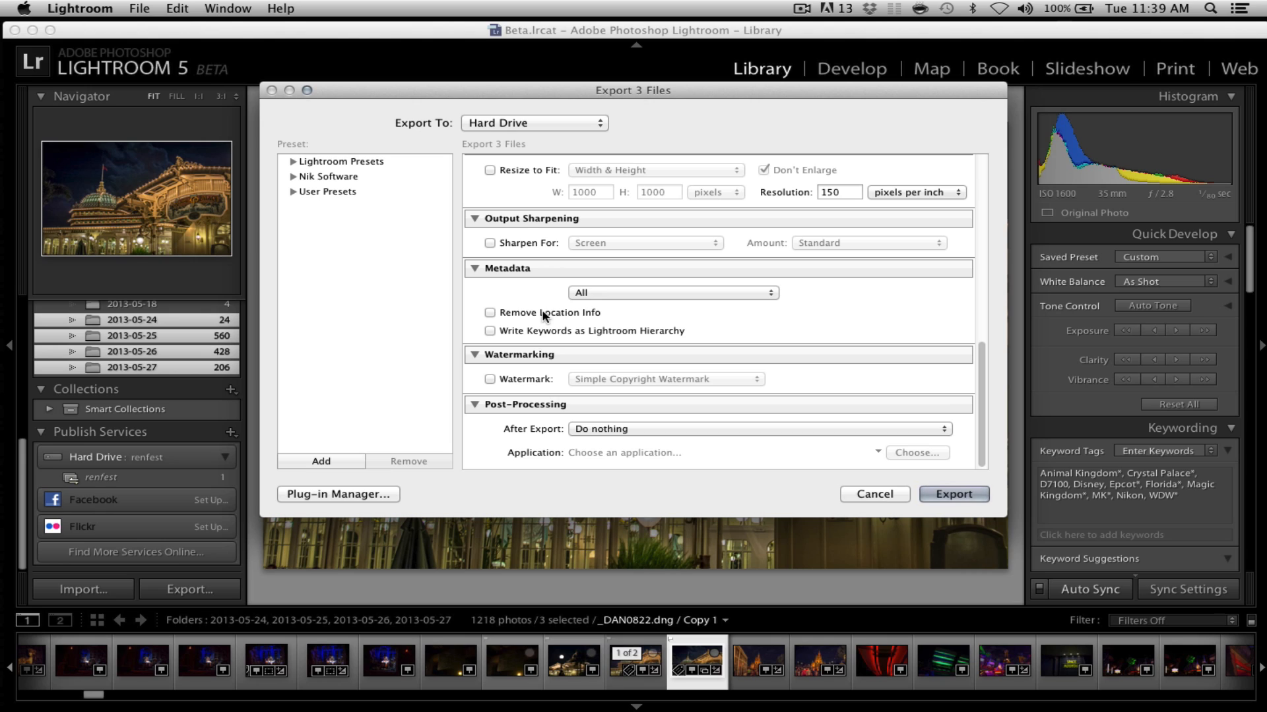
pyautogui.click(516, 318)
pyautogui.click(503, 317)
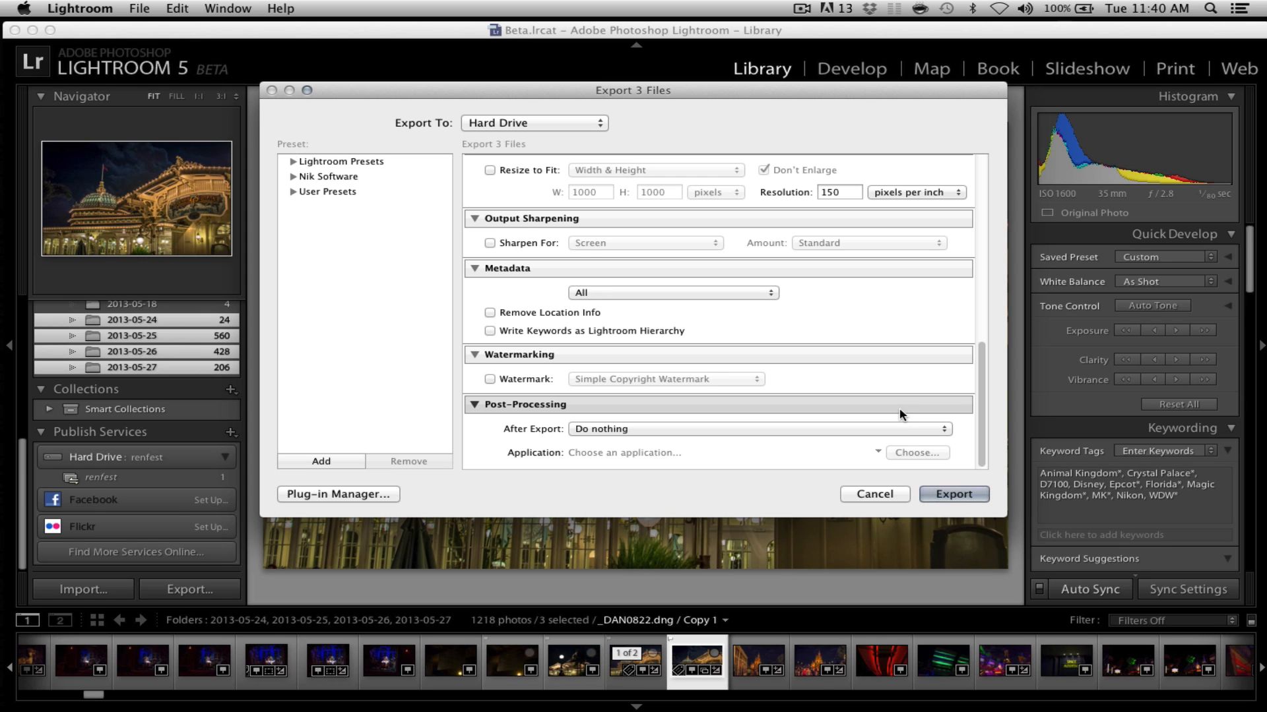
pyautogui.click(592, 430)
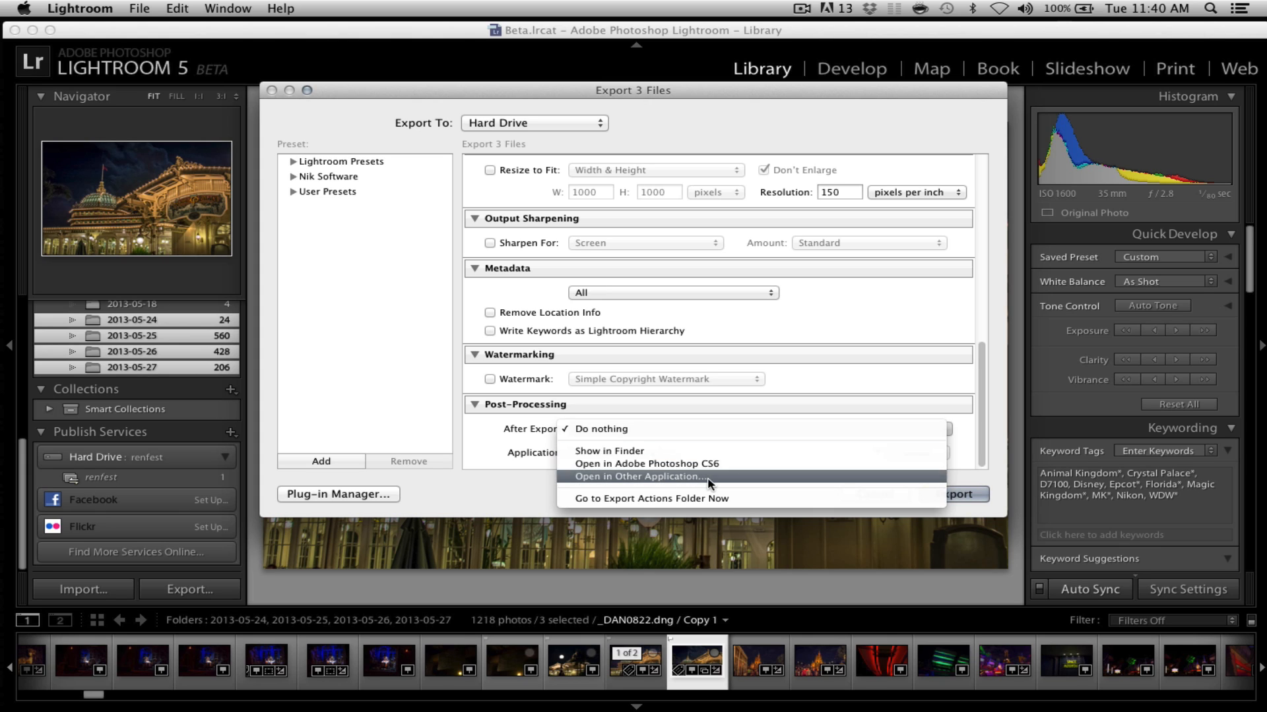
pyautogui.click(534, 445)
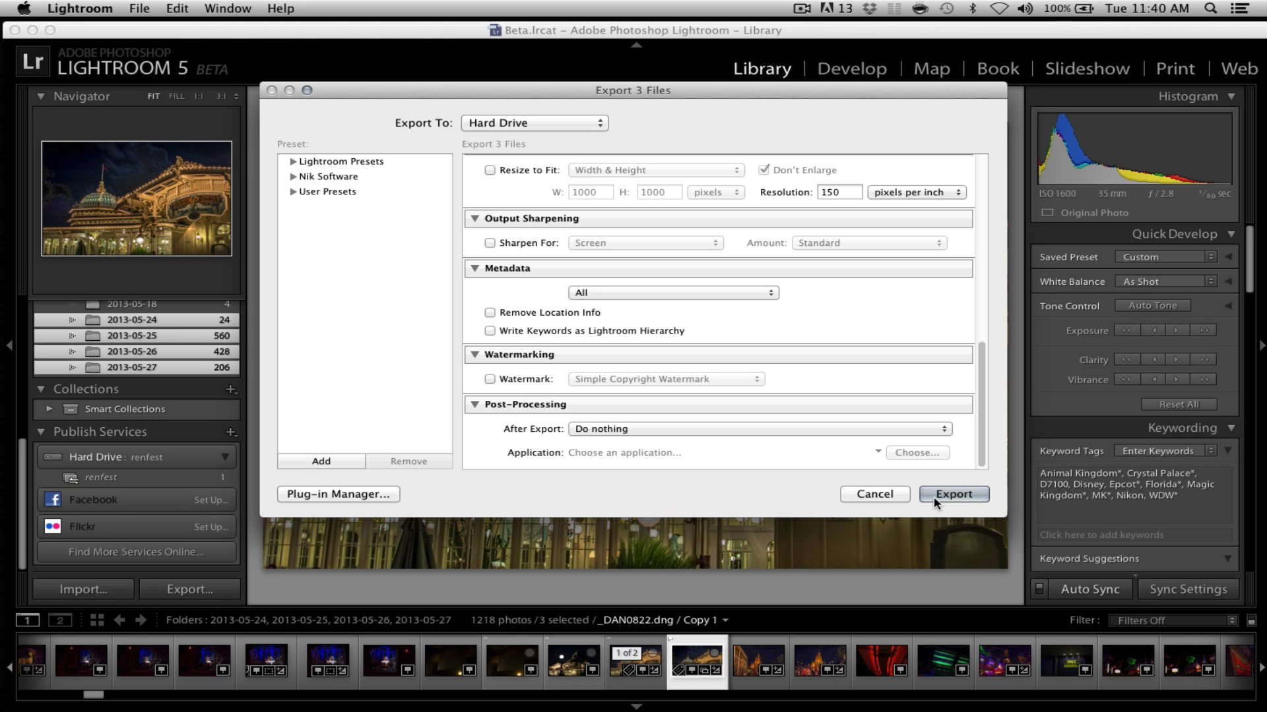
pyautogui.click(953, 495)
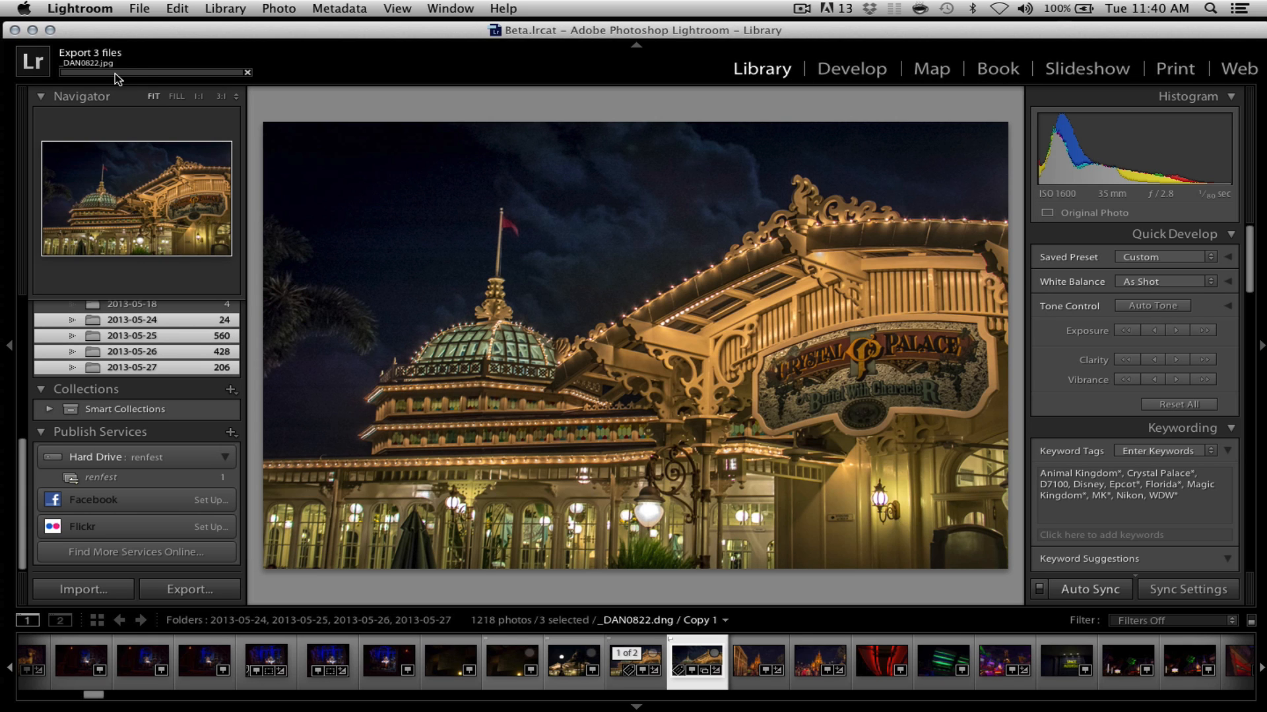